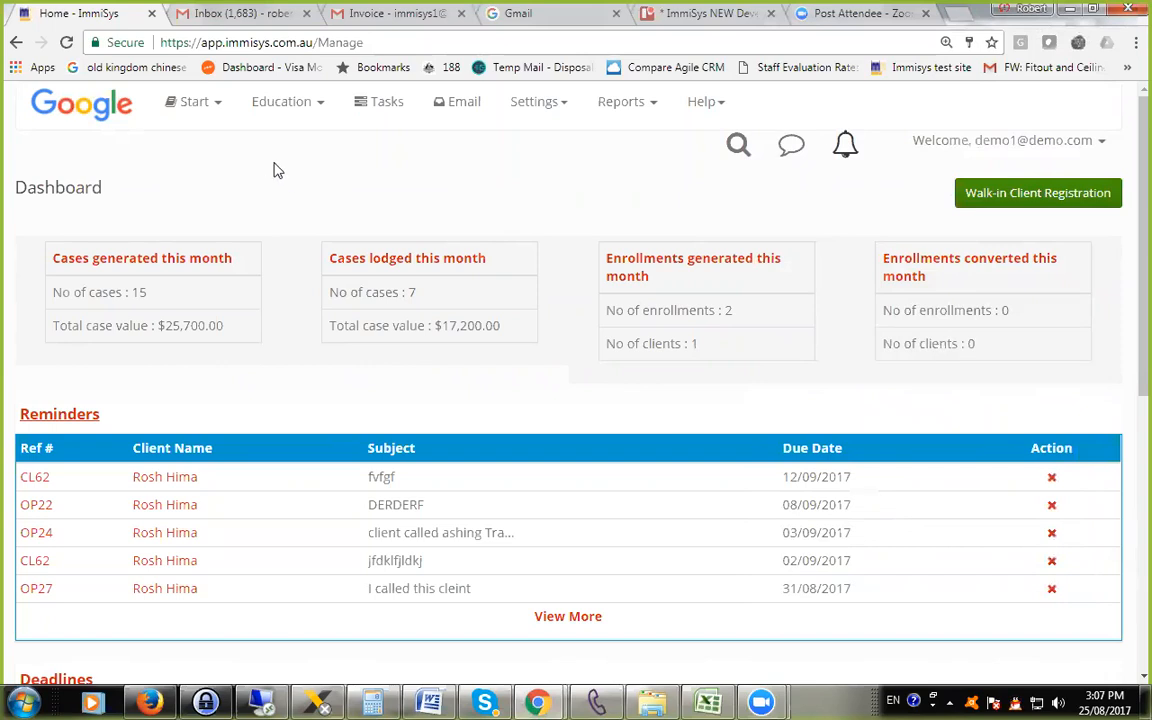
{"action": "left_click", "coordinate": [274, 113]}
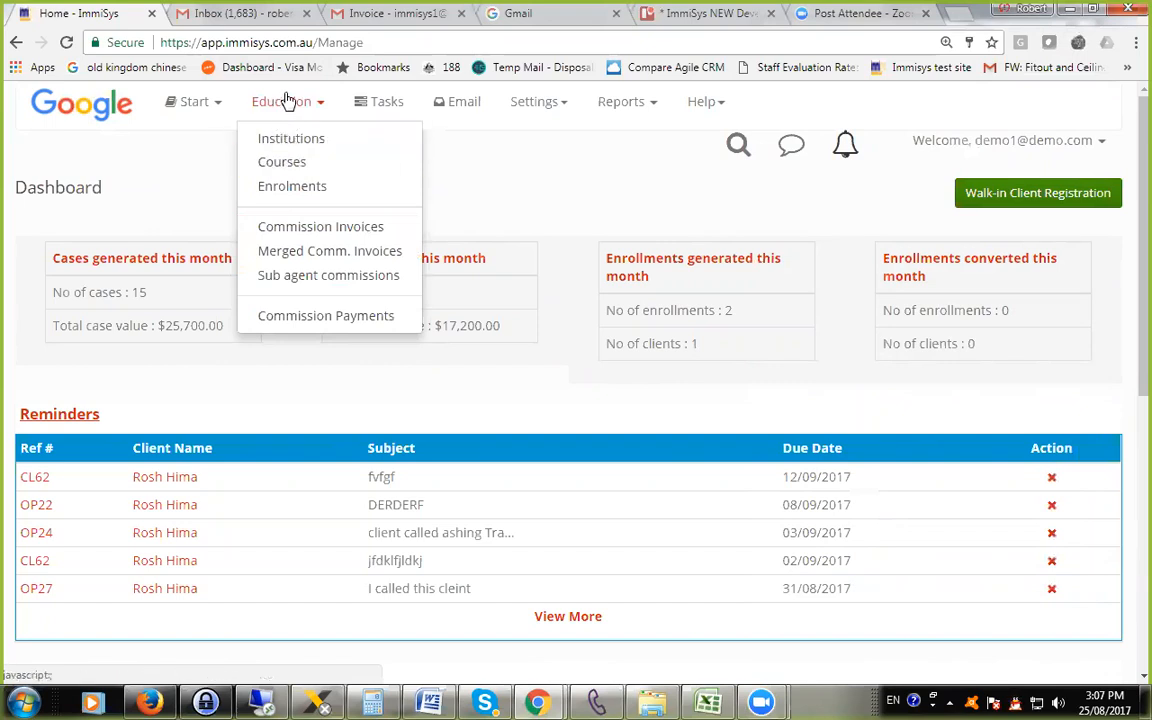
{"action": "left_click", "coordinate": [621, 103]}
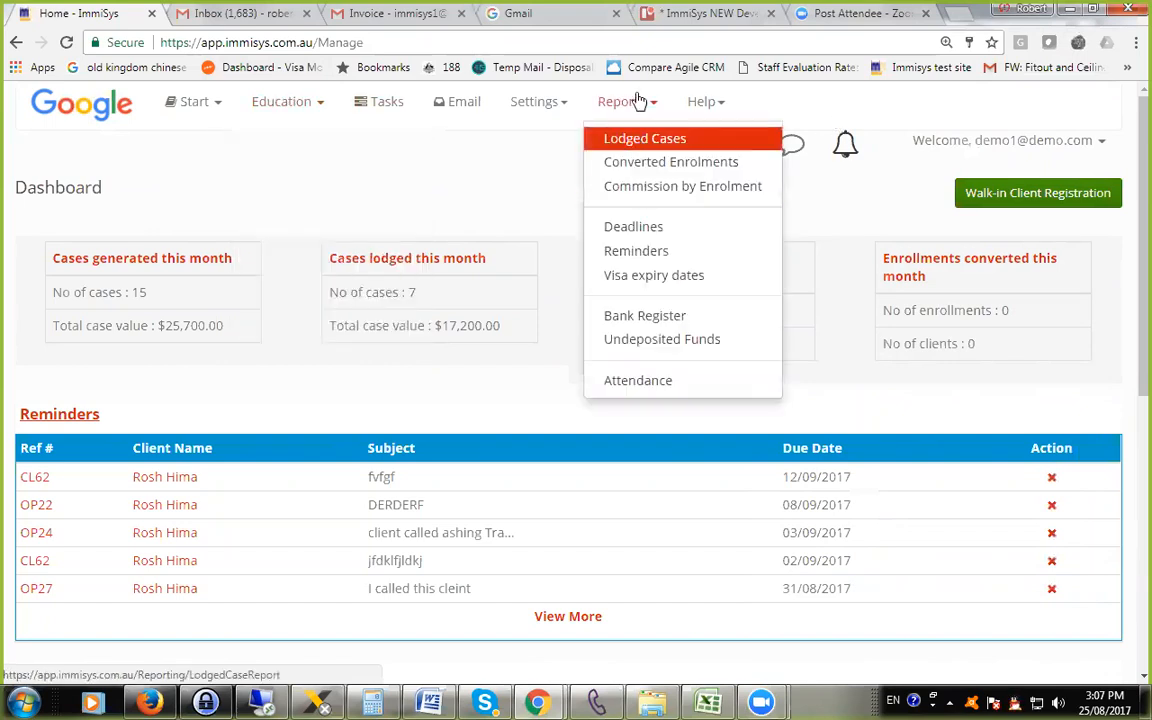
{"action": "left_click", "coordinate": [334, 177]}
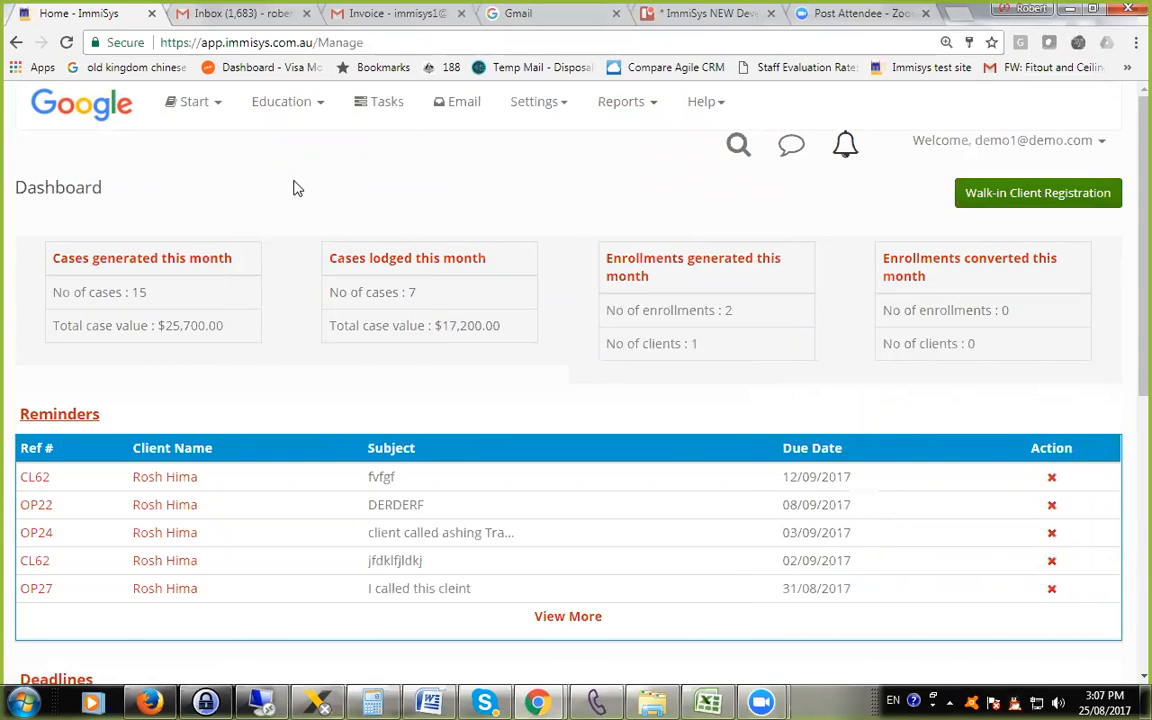
Open the Institutions page for education and look through the full My Institutes list.
{"action": "left_click", "coordinate": [283, 114]}
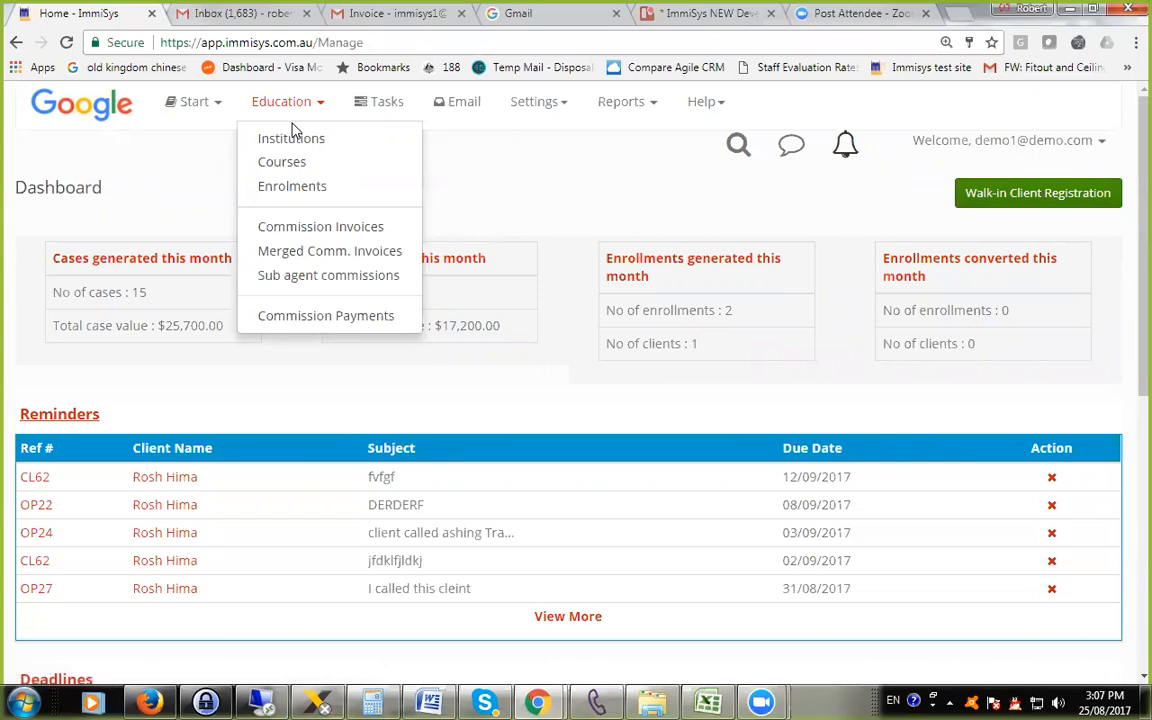
{"action": "left_click", "coordinate": [290, 141]}
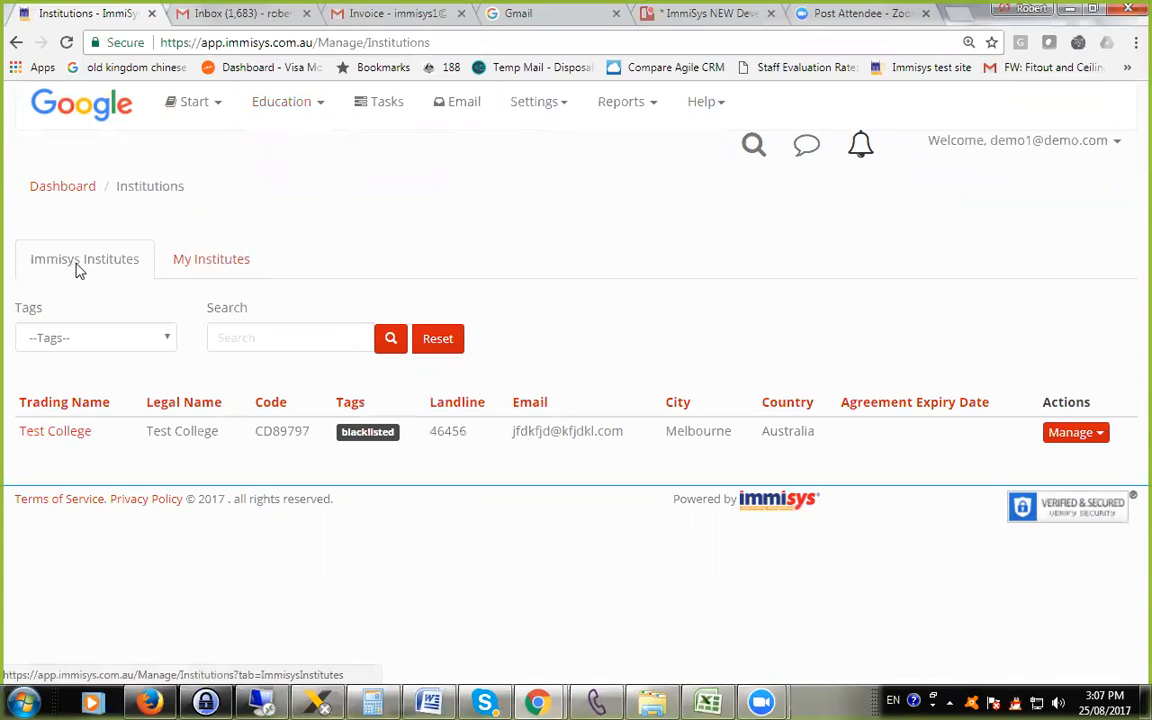
{"action": "left_click", "coordinate": [218, 260]}
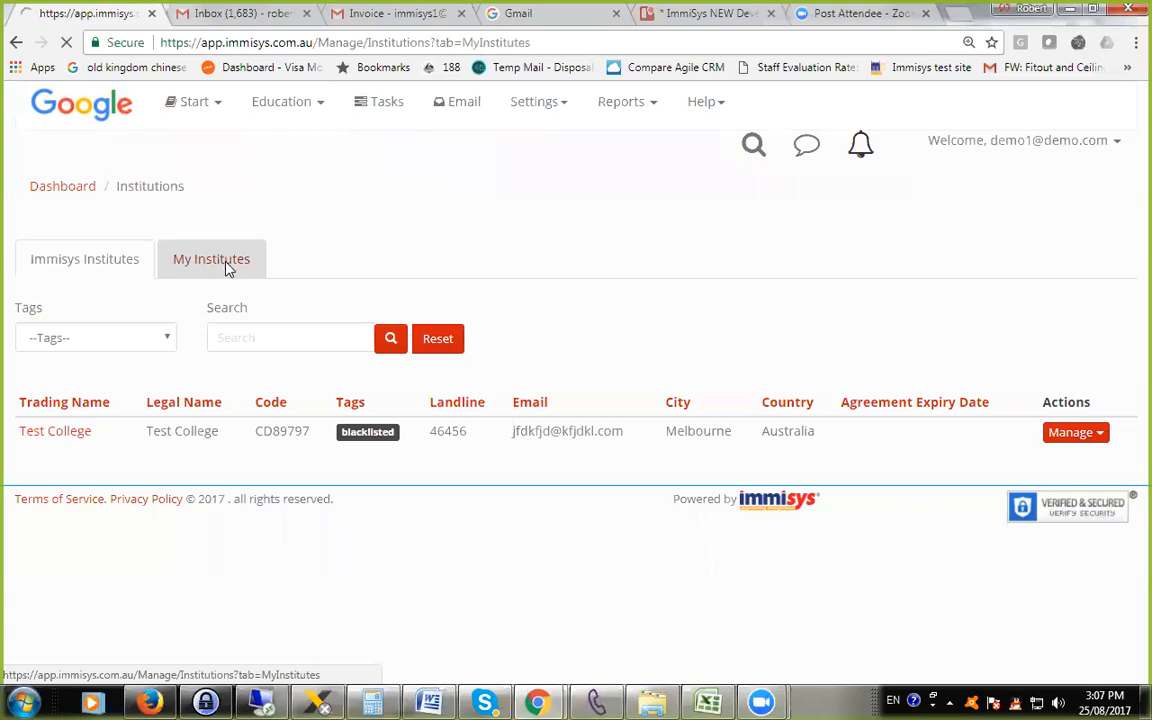
{"action": "scroll", "coordinate": [396, 272], "scroll_direction": "down", "scroll_amount": 2}
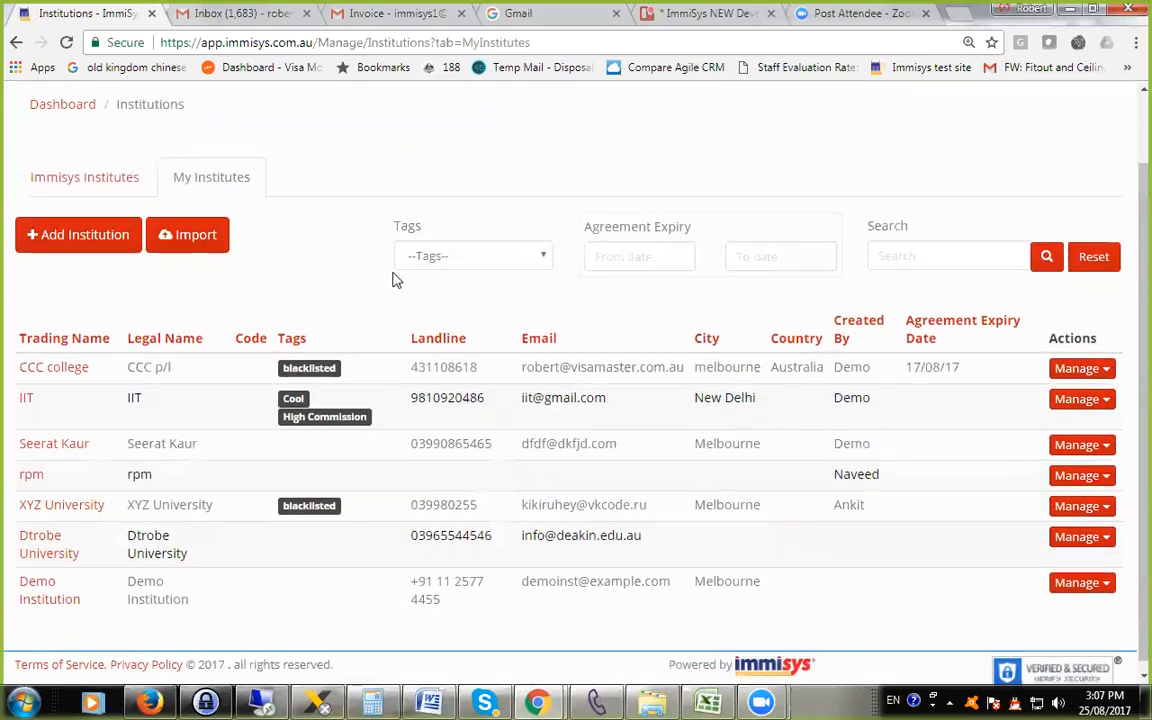
{"action": "scroll", "coordinate": [372, 280], "scroll_direction": "up", "scroll_amount": 2}
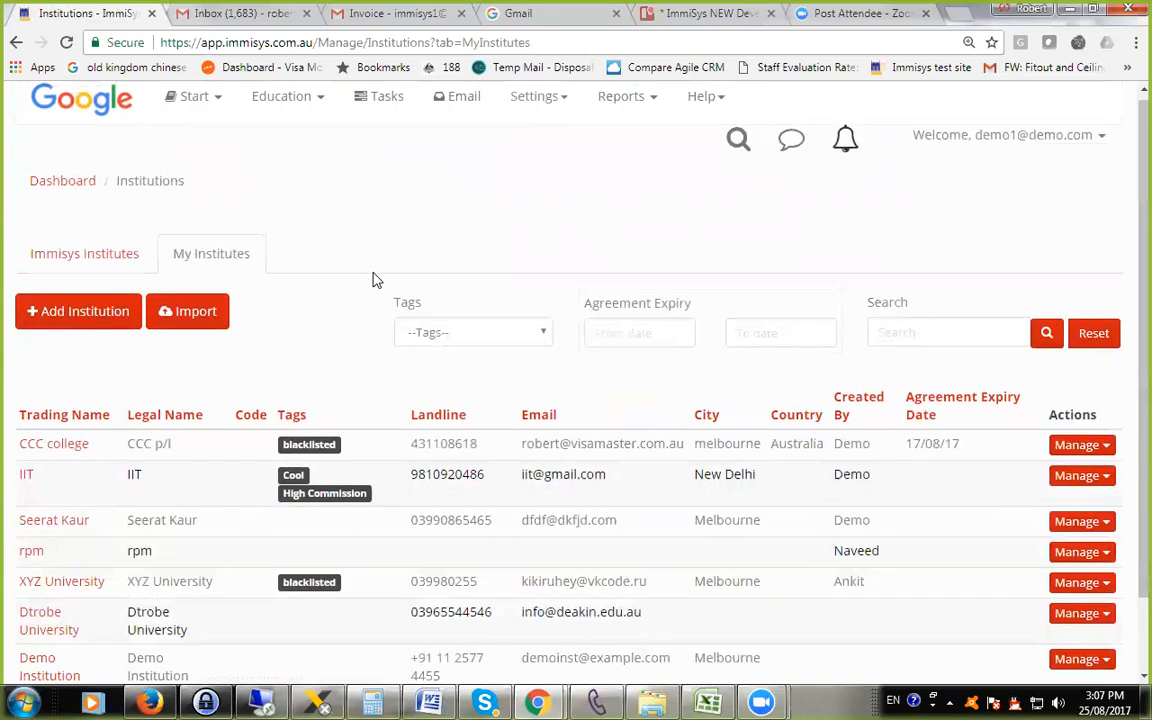
{"action": "scroll", "coordinate": [370, 285], "scroll_direction": "down", "scroll_amount": 2}
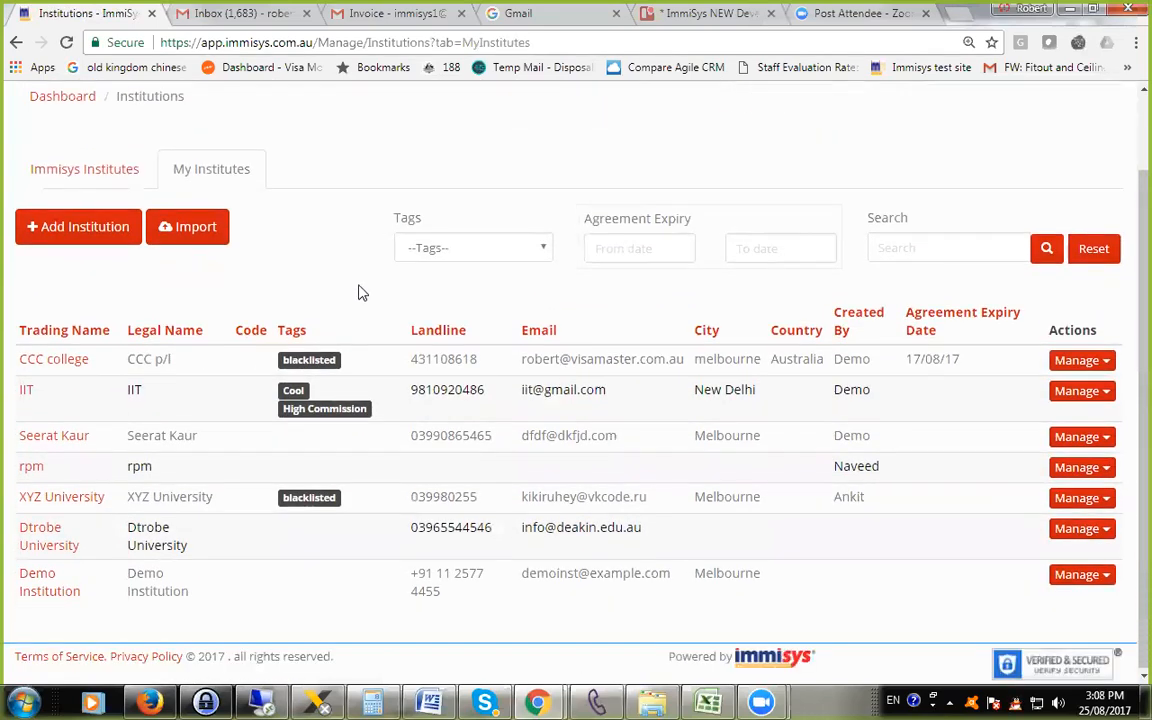
{"action": "scroll", "coordinate": [360, 290], "scroll_direction": "up", "scroll_amount": 2}
Compare the Immisys Institutes list with the My Institutes list.
{"action": "left_click", "coordinate": [37, 264]}
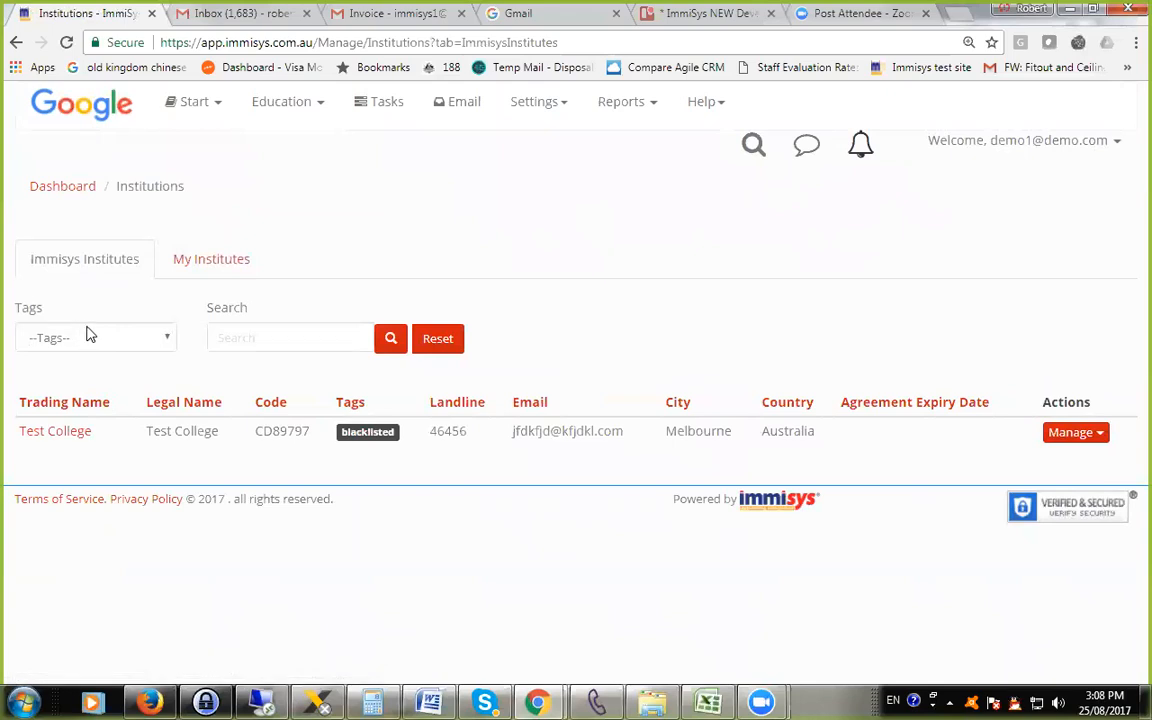
{"action": "left_click", "coordinate": [225, 258]}
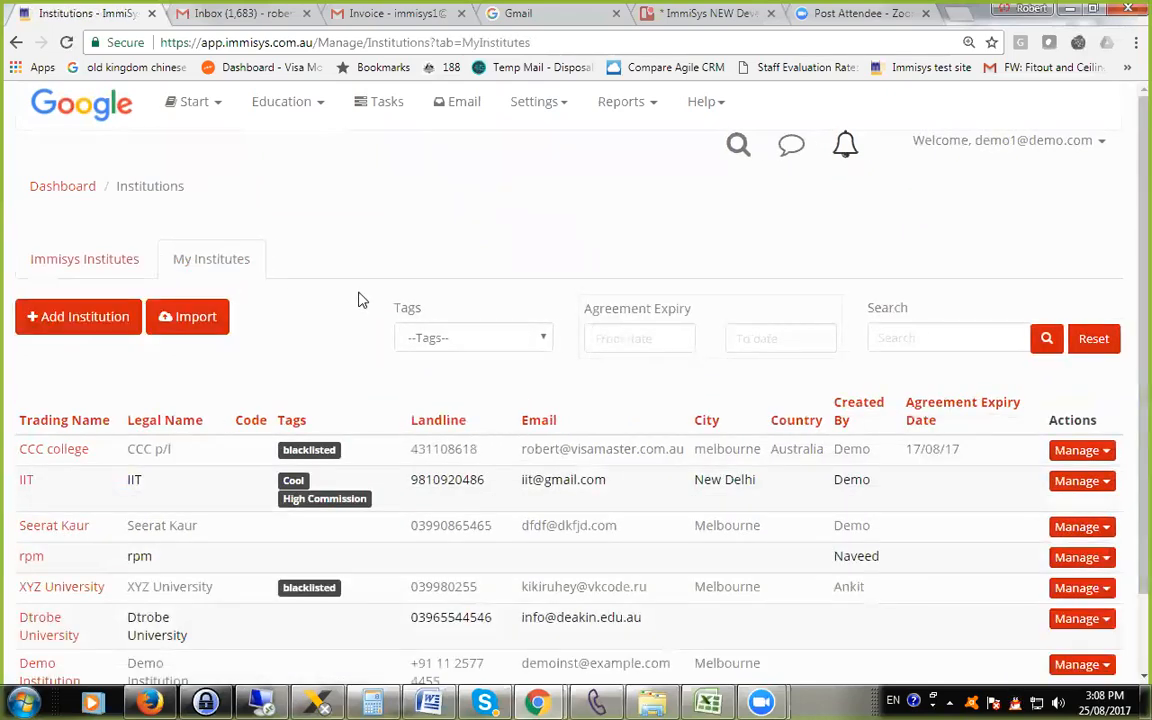
{"action": "scroll", "coordinate": [345, 298], "scroll_direction": "down", "scroll_amount": 1}
{"action": "scroll", "coordinate": [355, 296], "scroll_direction": "up", "scroll_amount": 1}
{"action": "mouse_move", "coordinate": [762, 703]}
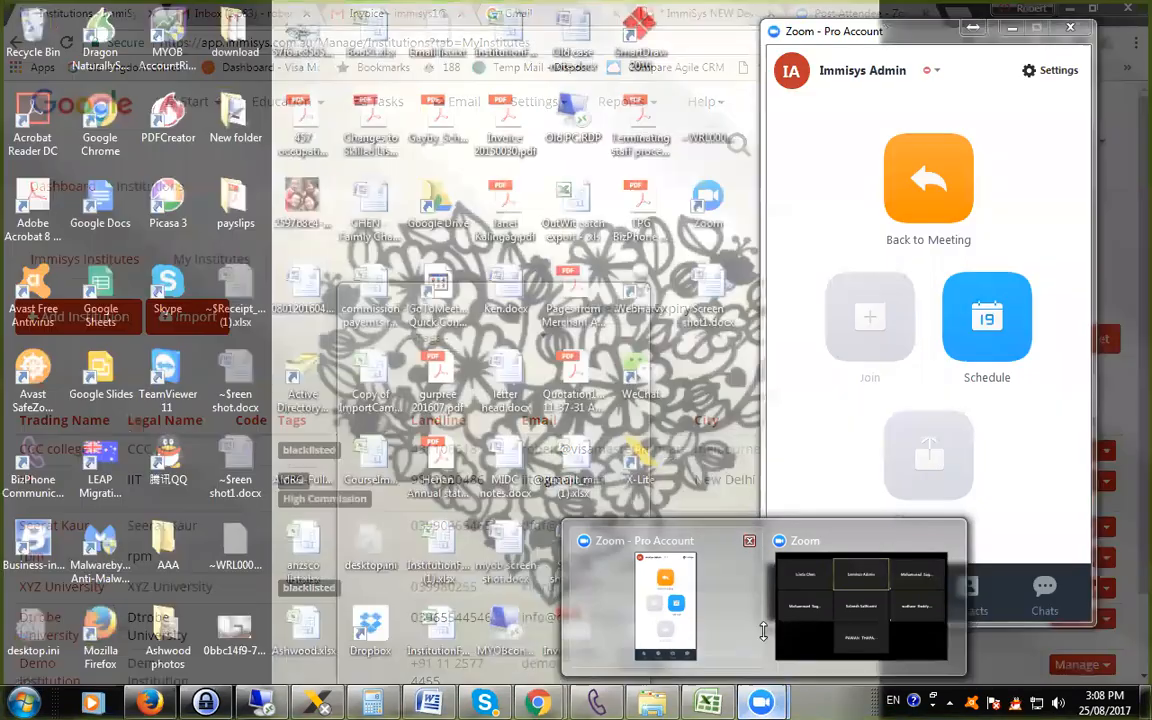
{"action": "left_click", "coordinate": [670, 640]}
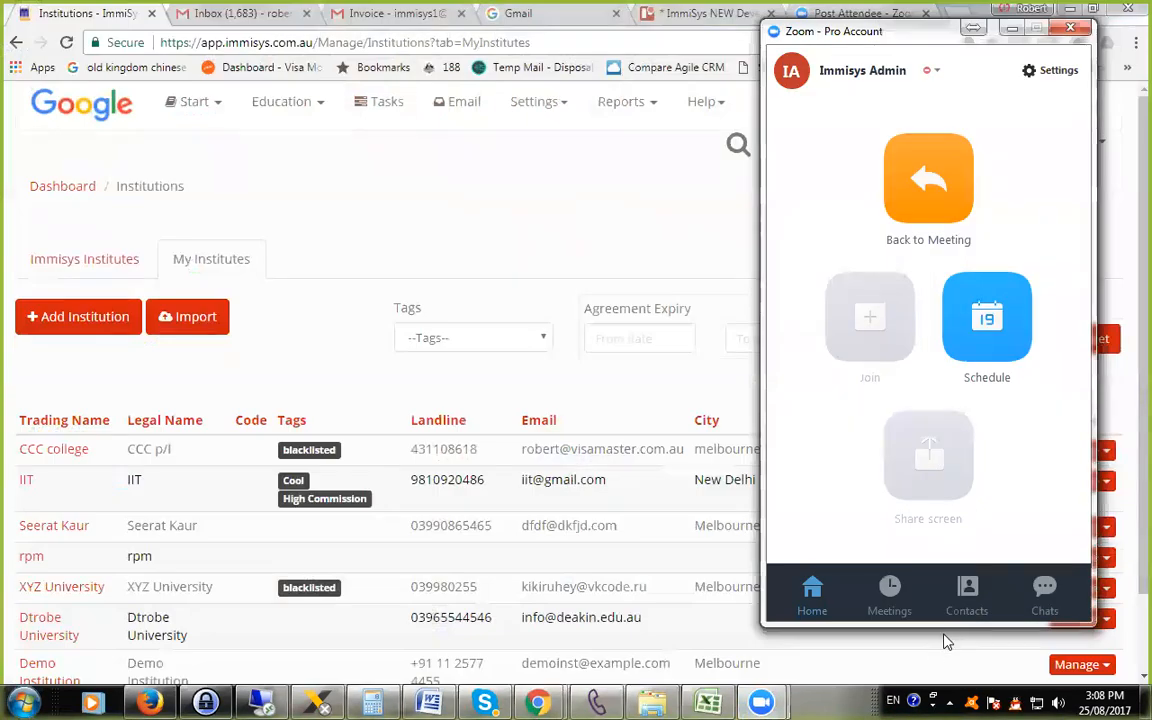
{"action": "left_click", "coordinate": [1012, 29]}
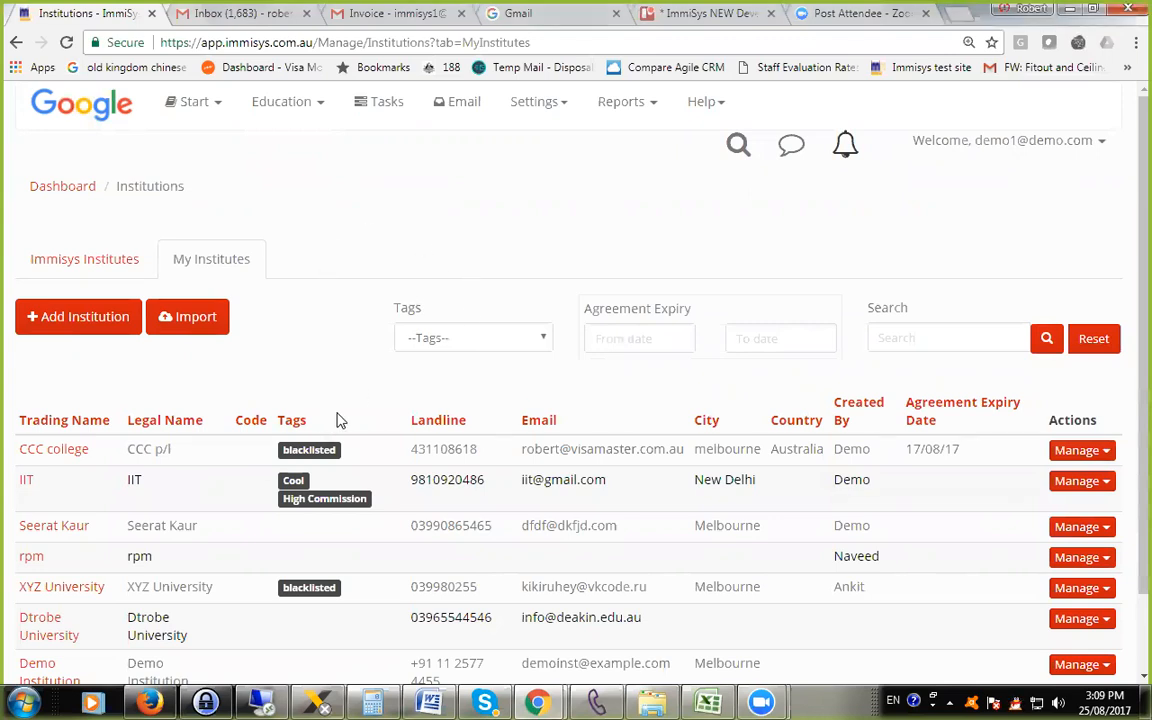
Return to the Immisys Institutes list and view the management options available for Test College.
{"action": "scroll", "coordinate": [310, 440], "scroll_direction": "down", "scroll_amount": 2}
{"action": "scroll", "coordinate": [423, 465], "scroll_direction": "up", "scroll_amount": 2}
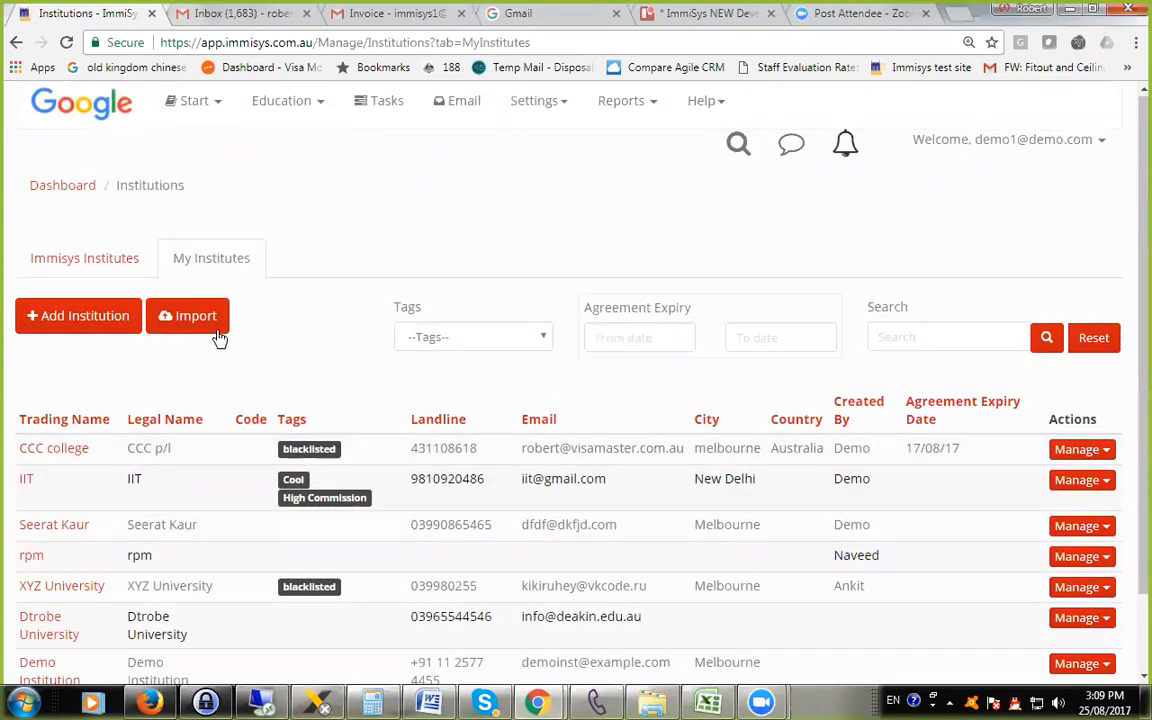
{"action": "left_click", "coordinate": [76, 268]}
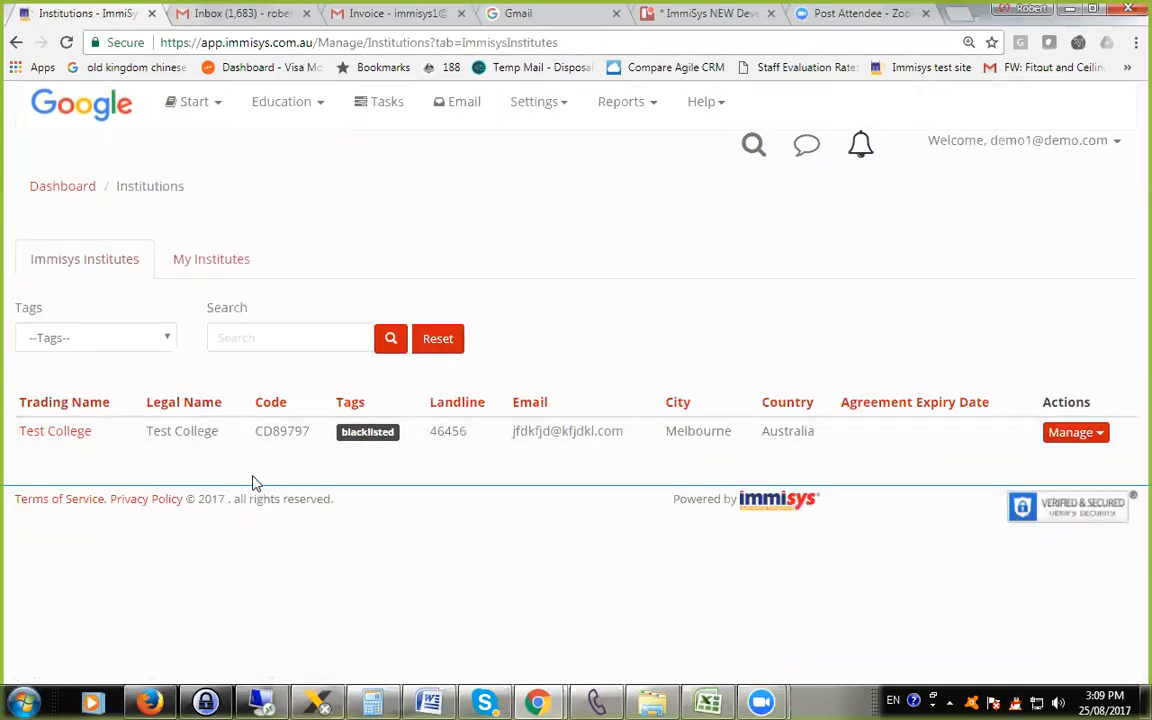
{"action": "left_click", "coordinate": [1083, 436]}
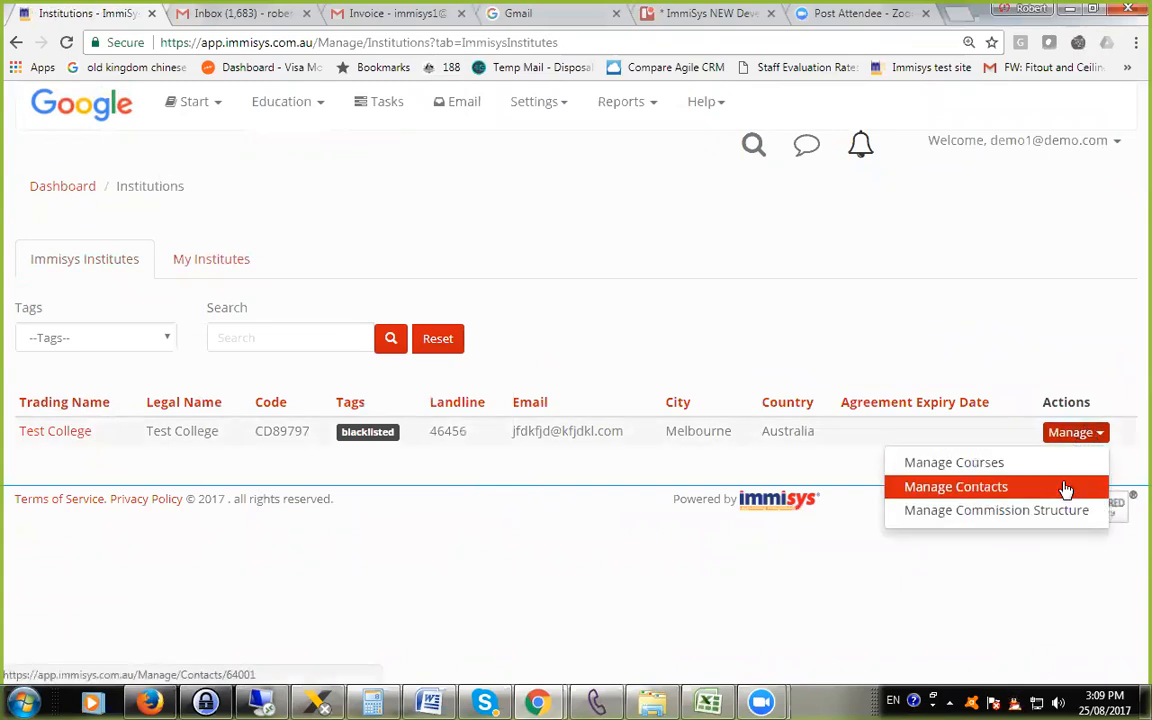
{"action": "left_click", "coordinate": [710, 470]}
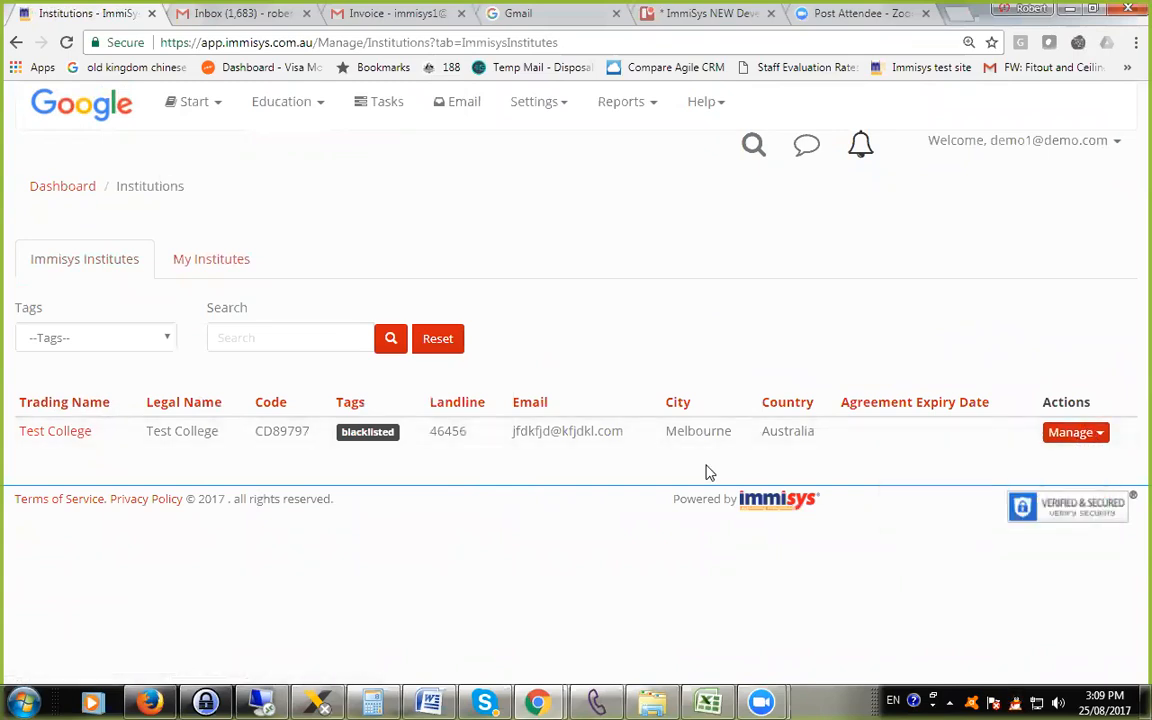
{"action": "left_click", "coordinate": [1066, 440]}
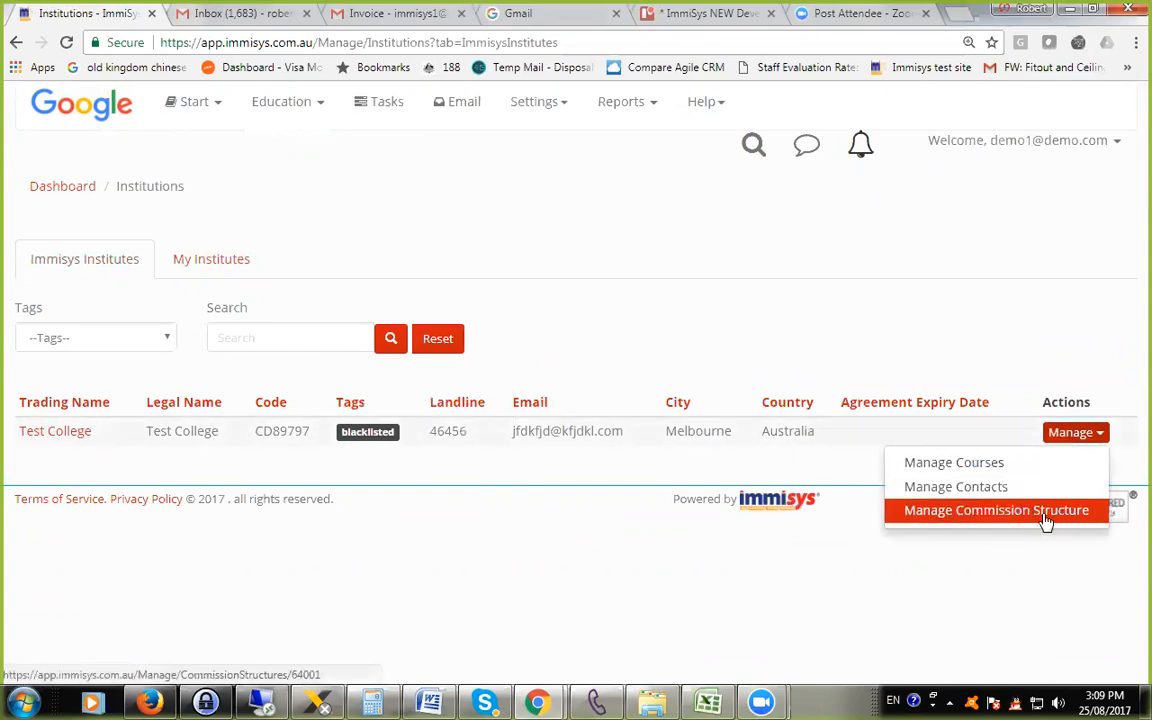
Show the My Institutes list and check the required column order for importing institutions, leaving the import without choosing a file.
{"action": "left_click", "coordinate": [212, 268]}
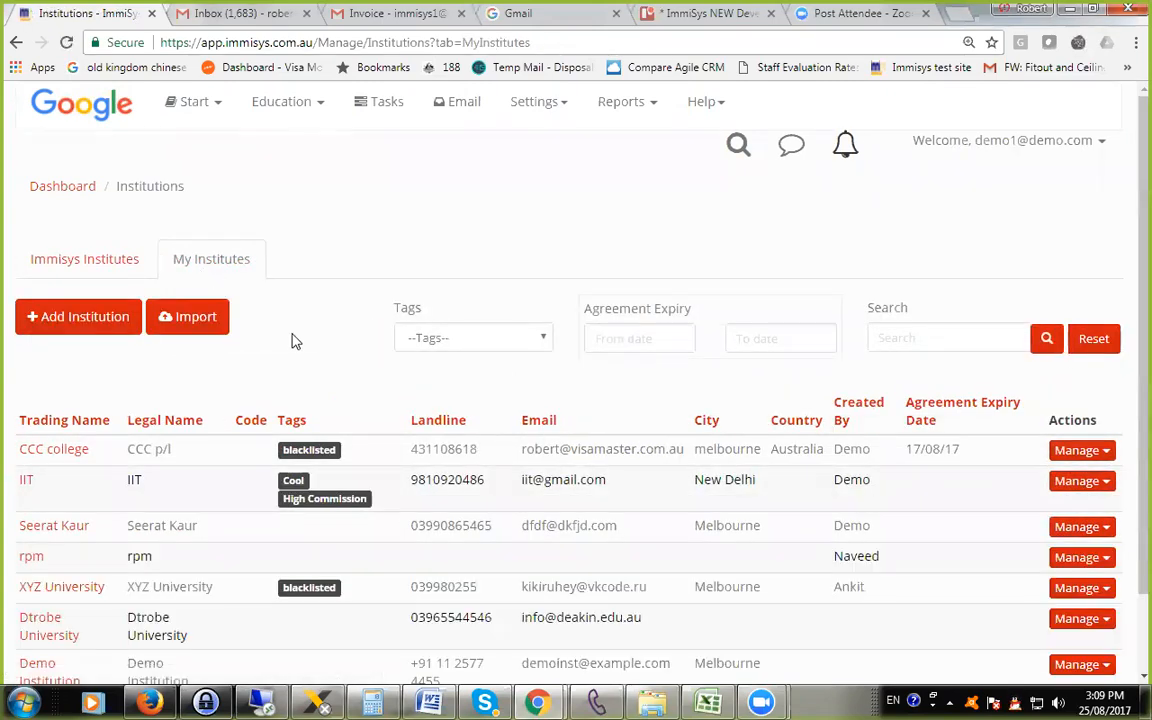
{"action": "scroll", "coordinate": [392, 515], "scroll_direction": "down", "scroll_amount": 2}
{"action": "scroll", "coordinate": [380, 508], "scroll_direction": "up", "scroll_amount": 2}
{"action": "left_click", "coordinate": [200, 330]}
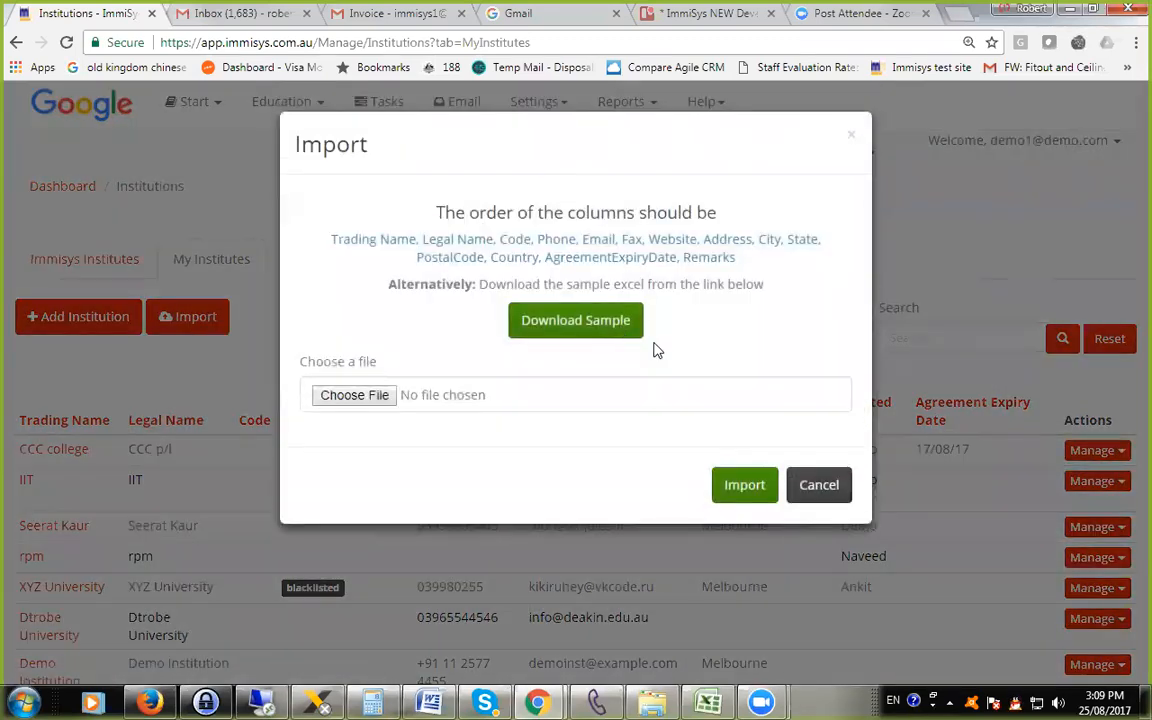
{"action": "left_click", "coordinate": [818, 486]}
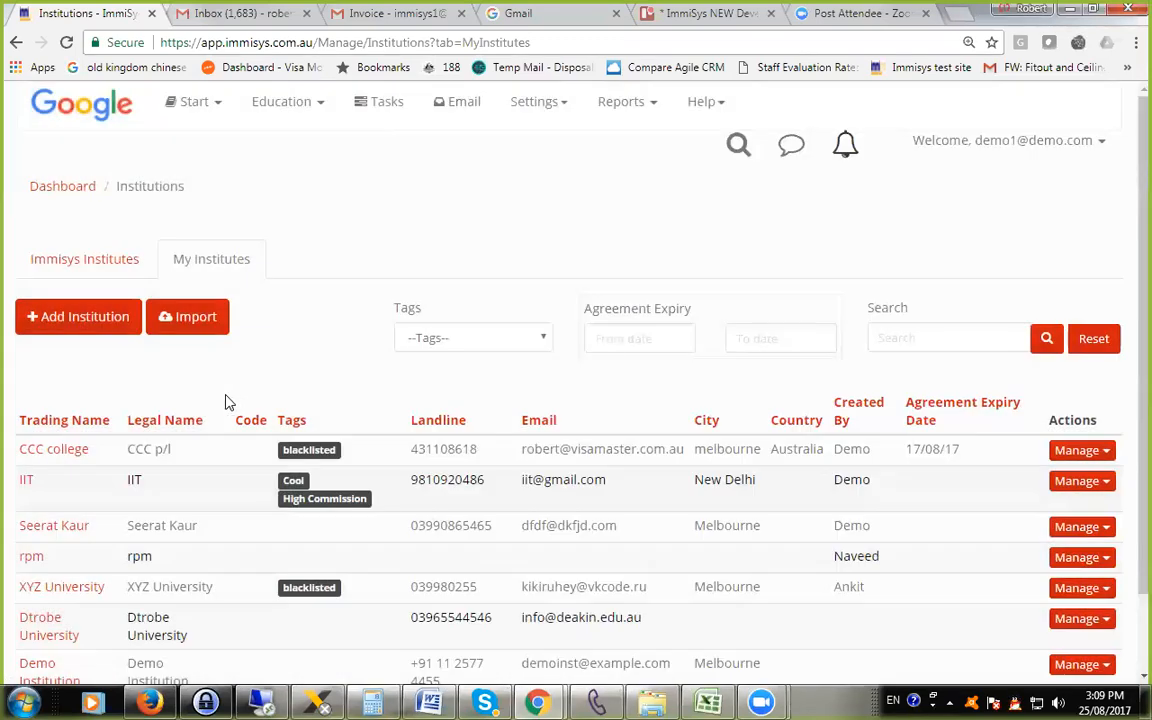
{"action": "left_click", "coordinate": [200, 336]}
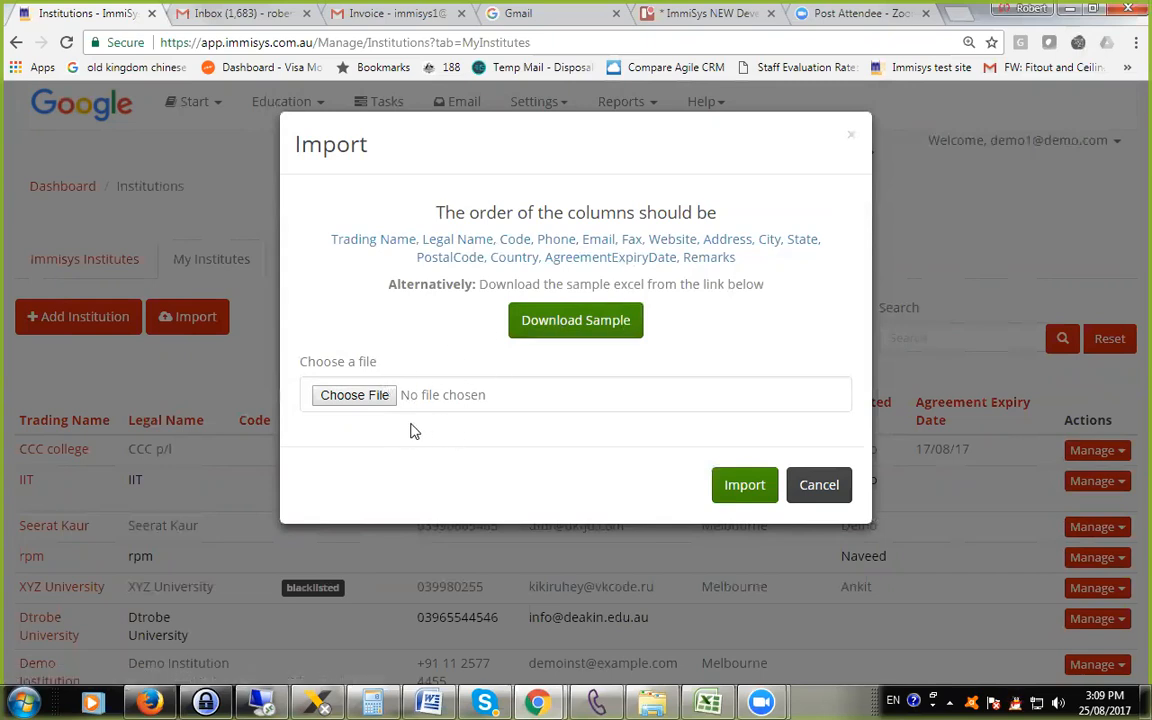
{"action": "left_click", "coordinate": [818, 485]}
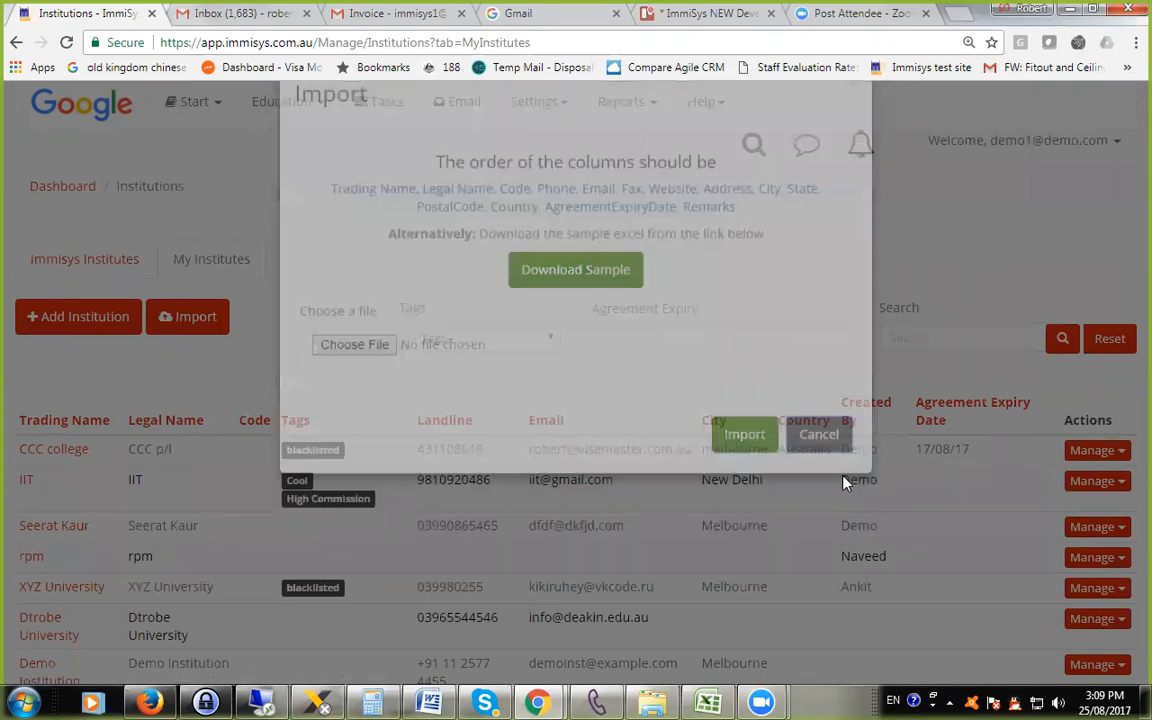
Open the form for adding an institution, review all its fields through Remarks, and return to My Institutes without saving.
{"action": "left_click", "coordinate": [52, 318]}
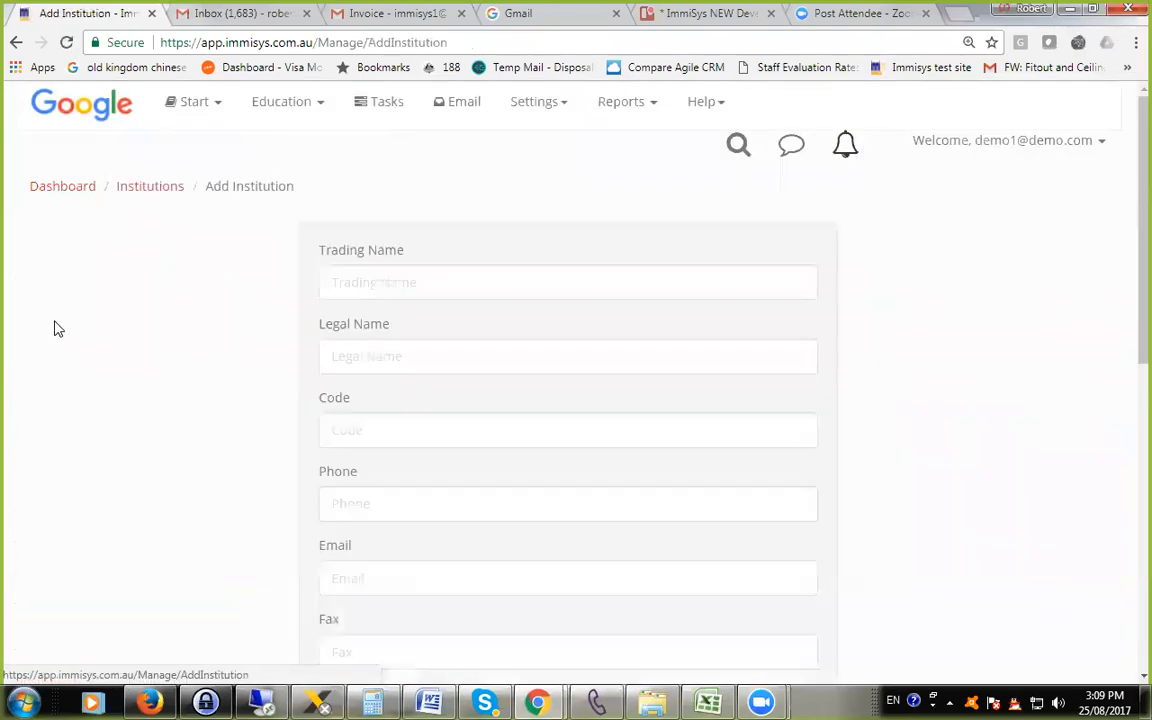
{"action": "scroll", "coordinate": [352, 188], "scroll_direction": "down", "scroll_amount": 1}
{"action": "scroll", "coordinate": [374, 300], "scroll_direction": "down", "scroll_amount": 2}
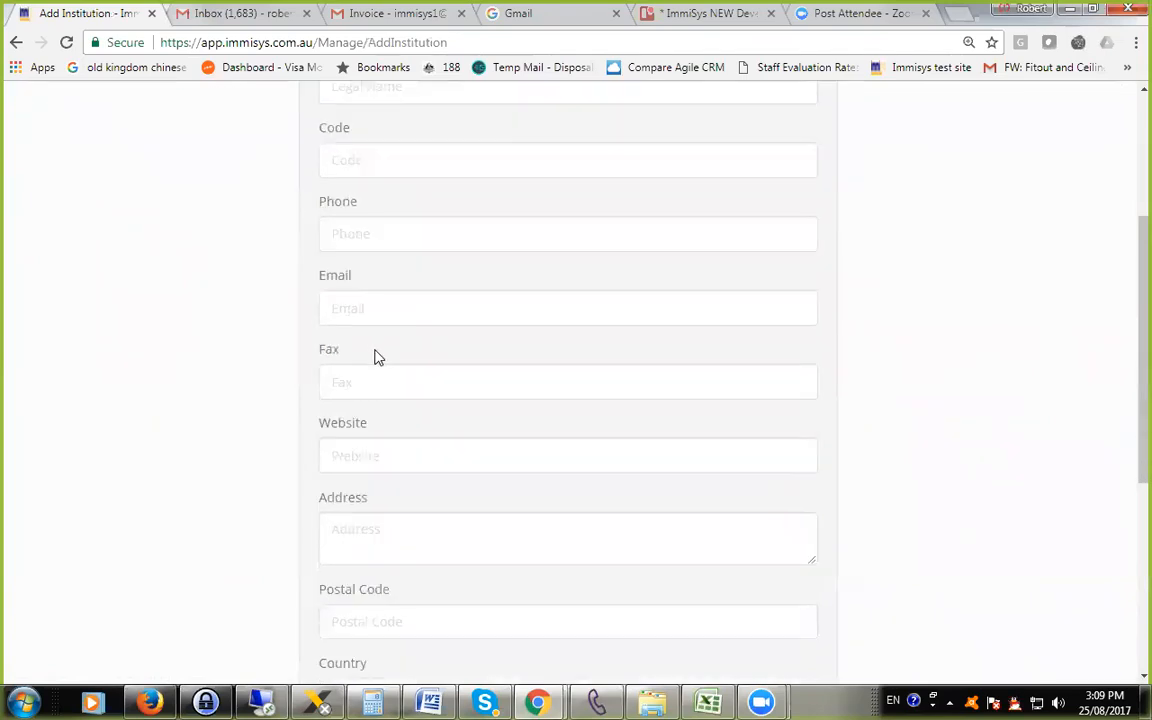
{"action": "scroll", "coordinate": [418, 496], "scroll_direction": "down", "scroll_amount": 2}
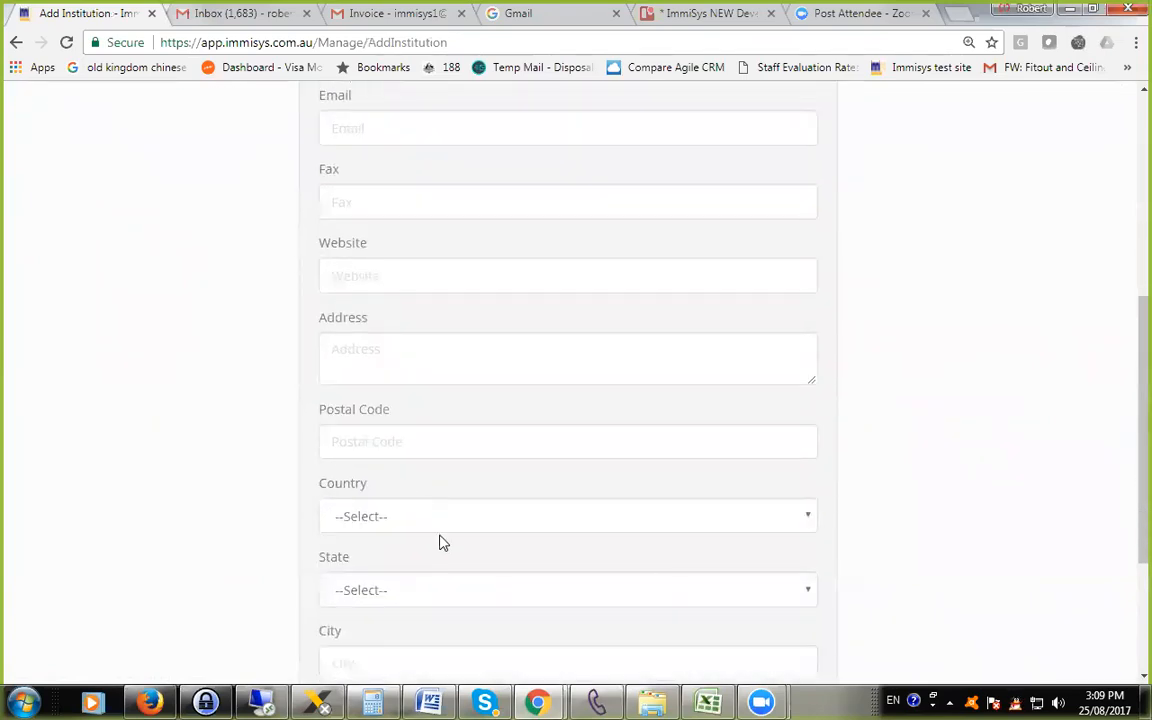
{"action": "scroll", "coordinate": [440, 543], "scroll_direction": "down", "scroll_amount": 1}
{"action": "scroll", "coordinate": [494, 555], "scroll_direction": "down", "scroll_amount": 2}
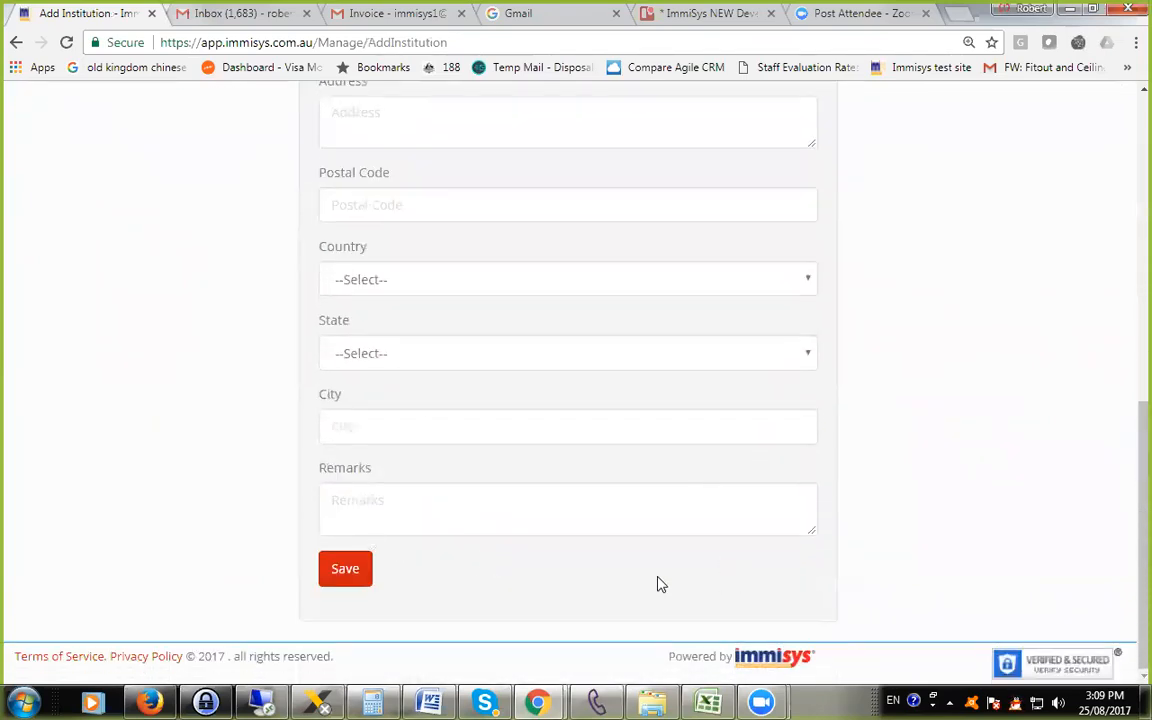
{"action": "scroll", "coordinate": [123, 378], "scroll_direction": "up", "scroll_amount": 2}
{"action": "right_click", "coordinate": [131, 365]}
{"action": "left_click", "coordinate": [140, 376]}
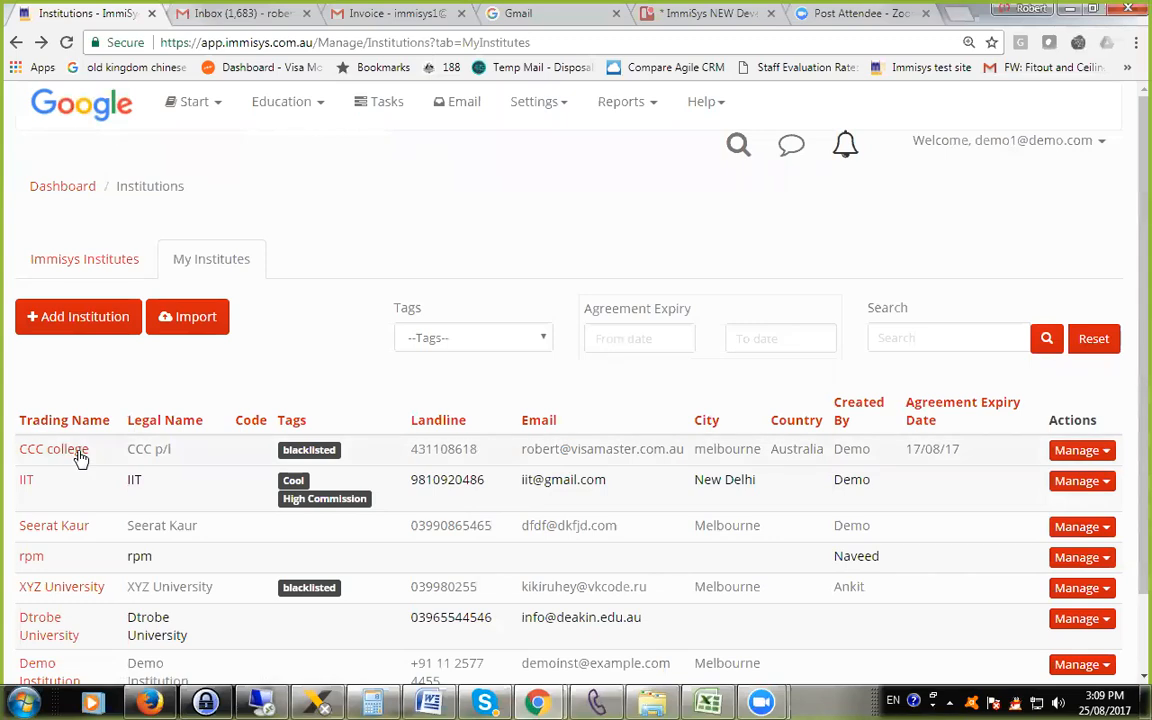
Open the CCC college record, review its editable institution details, and return to the record without saving.
{"action": "scroll", "coordinate": [80, 458], "scroll_direction": "down", "scroll_amount": 2}
{"action": "left_click", "coordinate": [57, 360]}
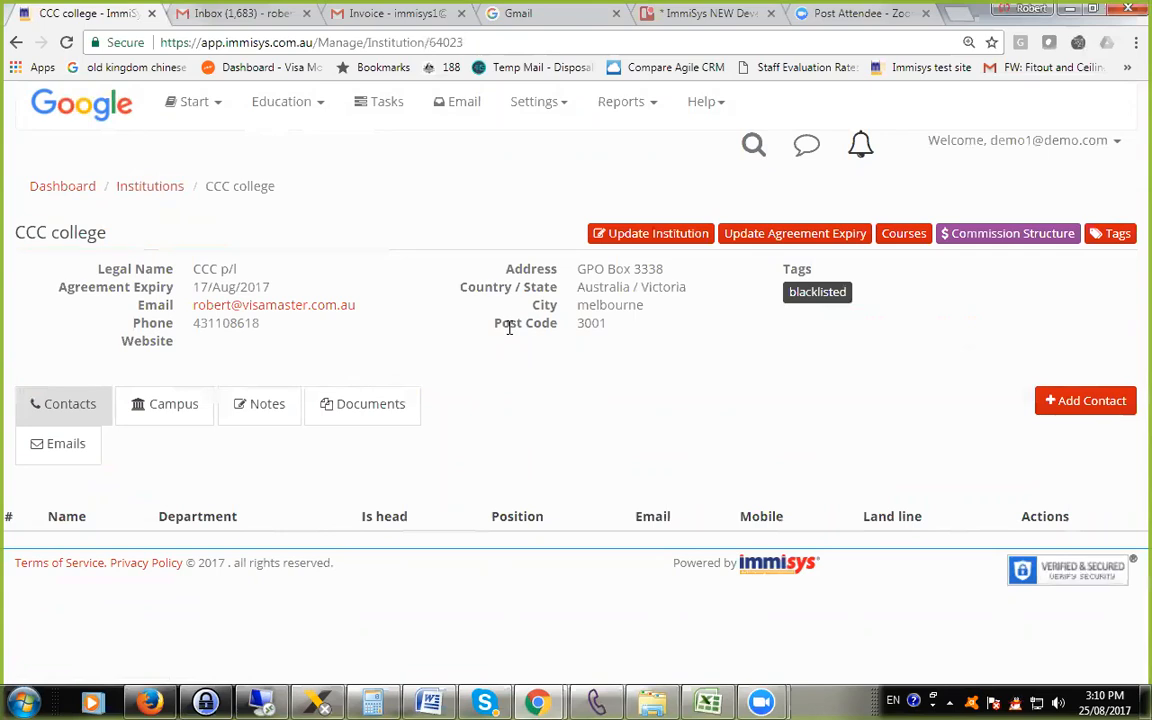
{"action": "left_click", "coordinate": [639, 245]}
{"action": "scroll", "coordinate": [720, 370], "scroll_direction": "down", "scroll_amount": 4}
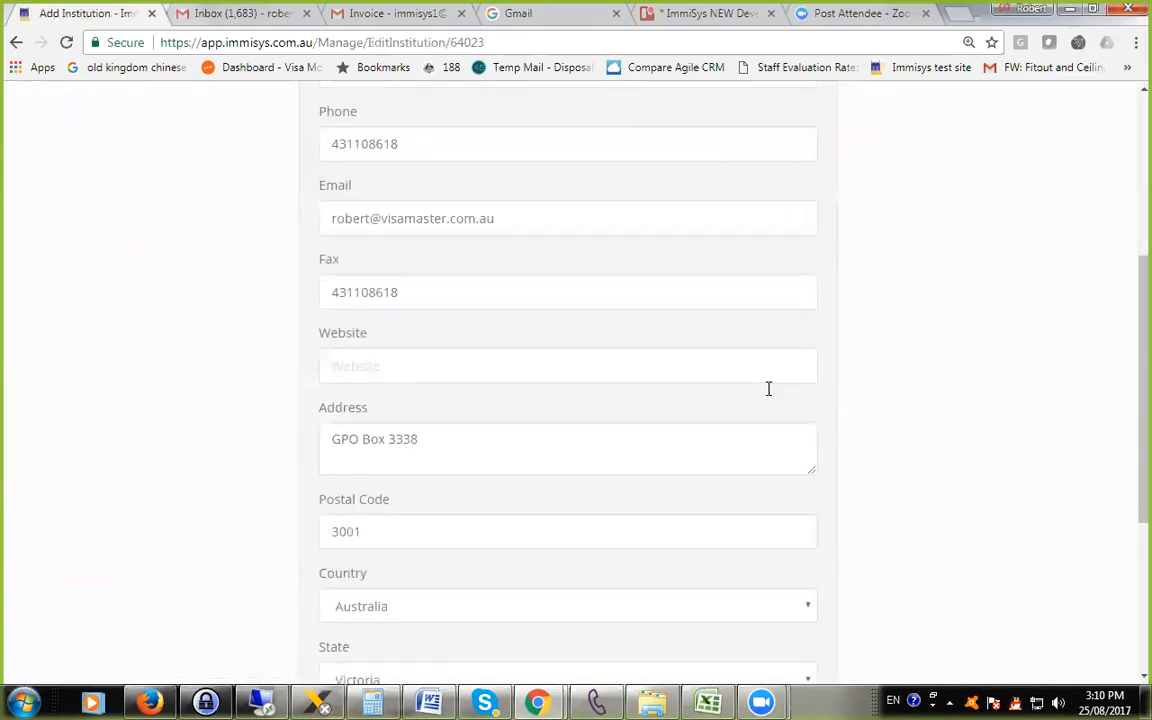
{"action": "scroll", "coordinate": [926, 350], "scroll_direction": "up", "scroll_amount": 3}
{"action": "right_click", "coordinate": [920, 344]}
{"action": "left_click", "coordinate": [949, 355]}
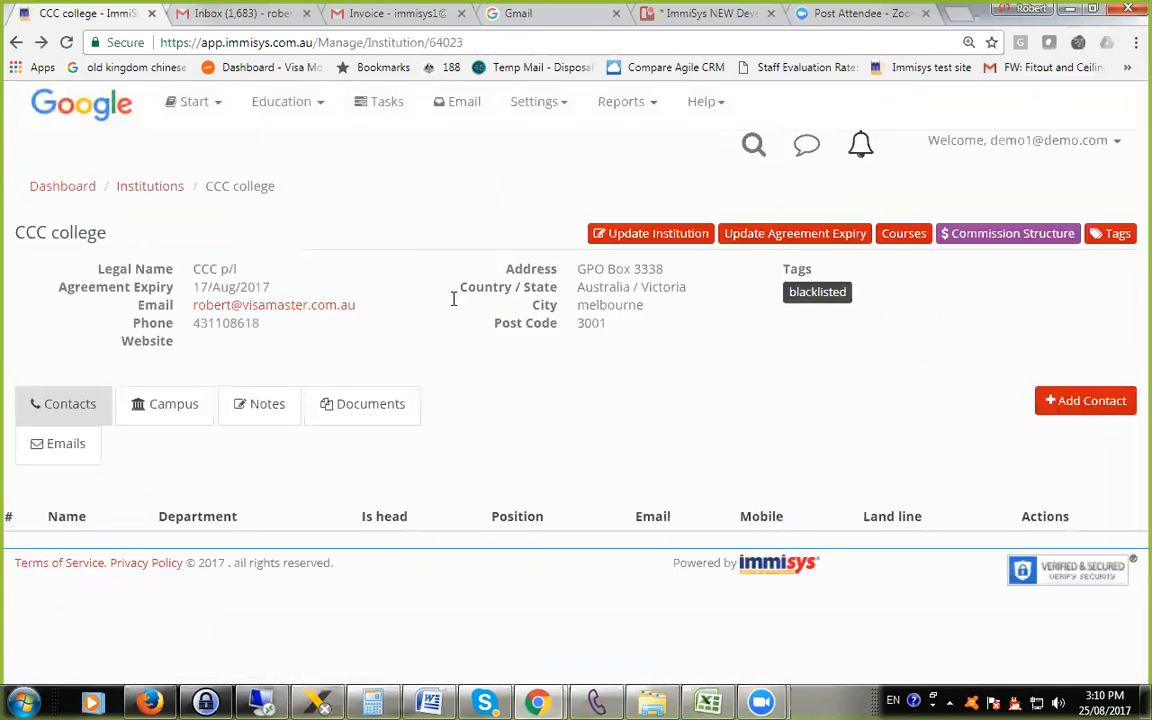
View CCC college's agreement expiry date editor, close it without saving, and highlight the Agreement Expiry entry on the record.
{"action": "left_click", "coordinate": [783, 236]}
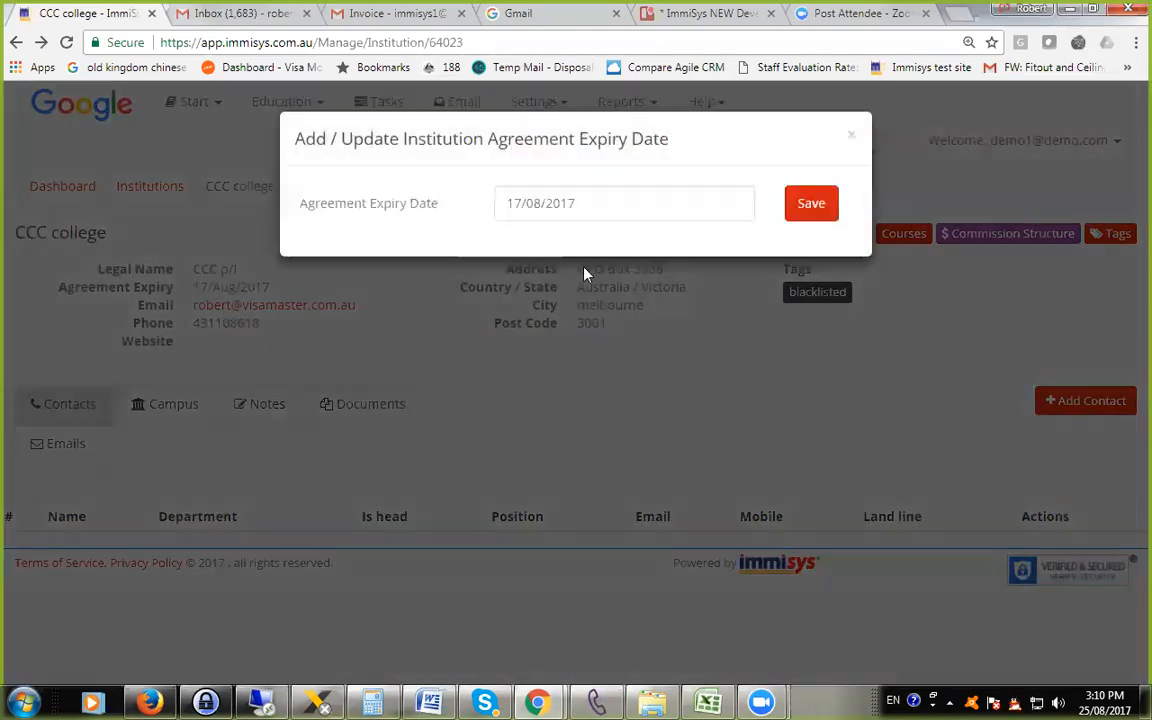
{"action": "left_click", "coordinate": [852, 134]}
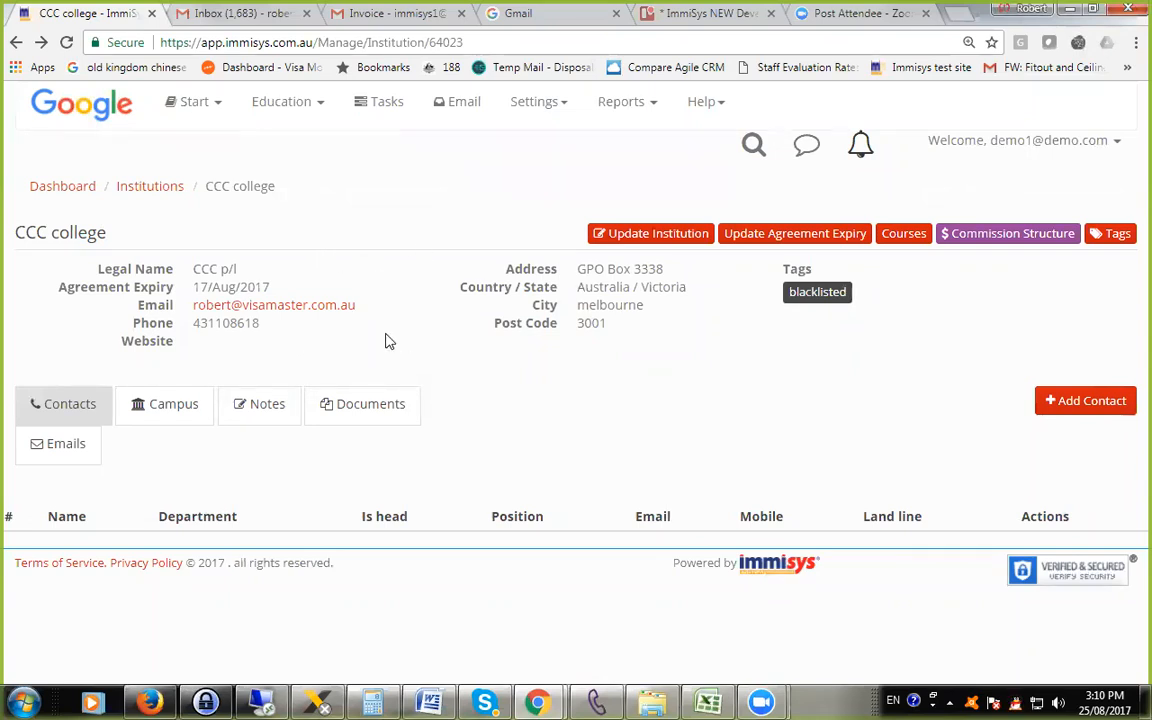
{"action": "left_click_drag", "start_coordinate": [52, 291], "coordinate": [148, 290]}
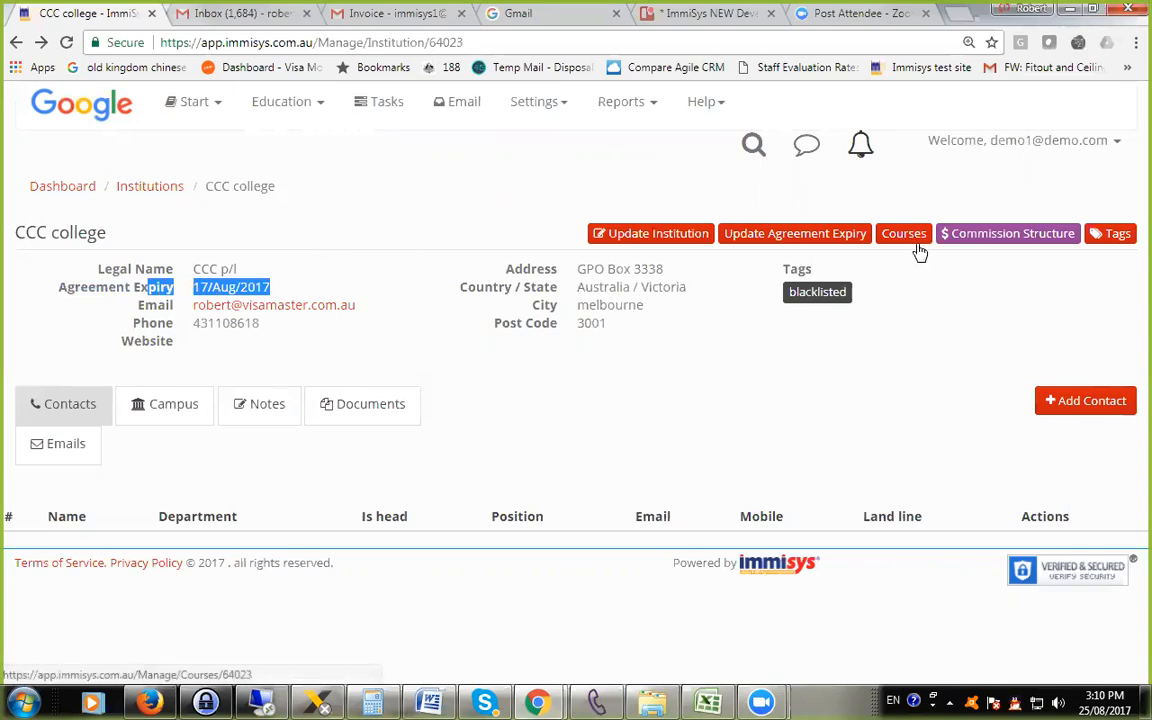
Show the courses of CCC college and the form for adding a course, and return to the record without saving.
{"action": "left_click", "coordinate": [910, 244]}
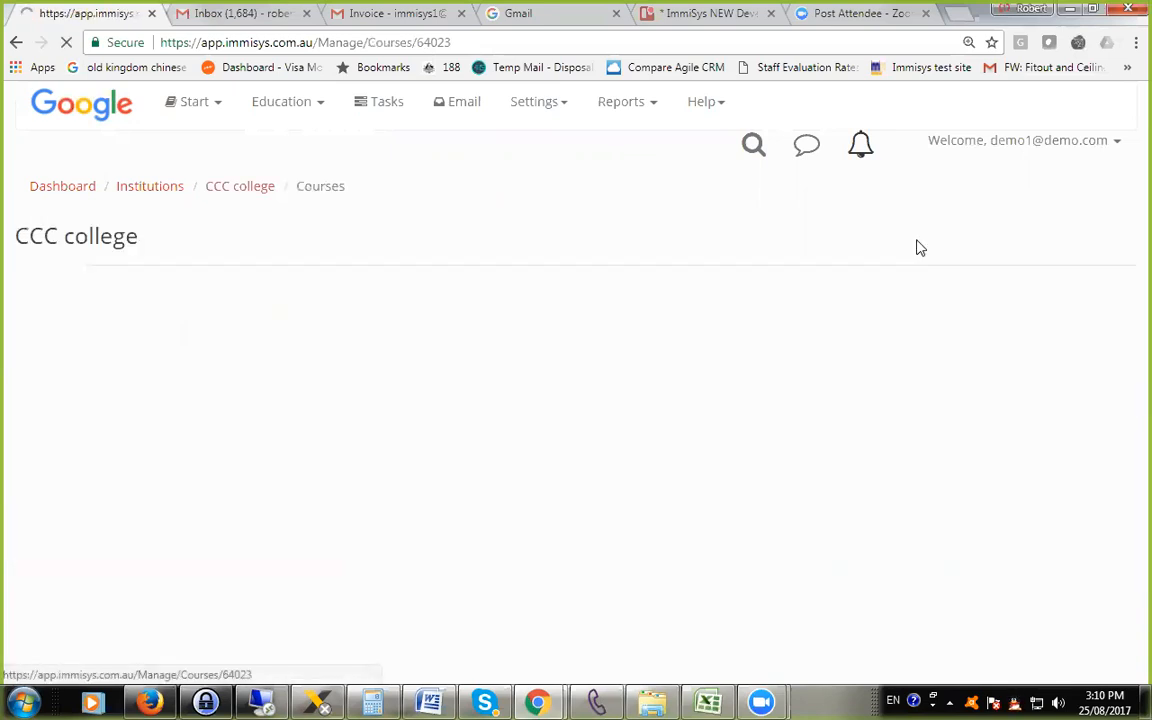
{"action": "left_click", "coordinate": [75, 289]}
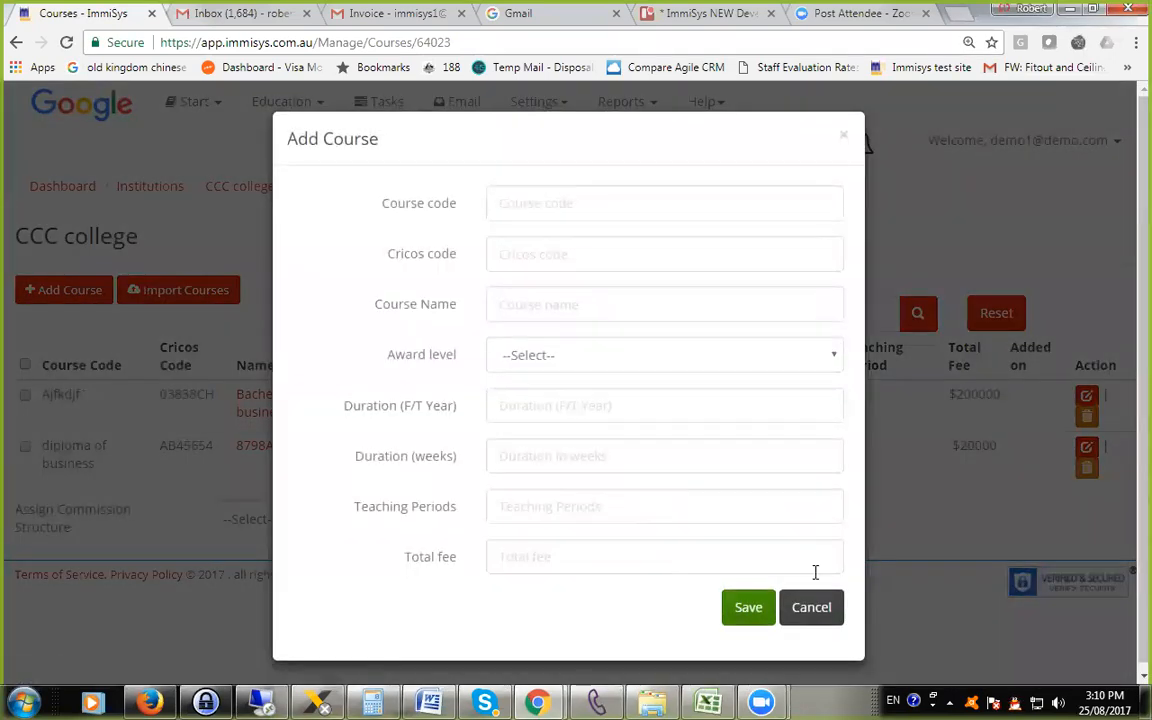
{"action": "left_click", "coordinate": [748, 604]}
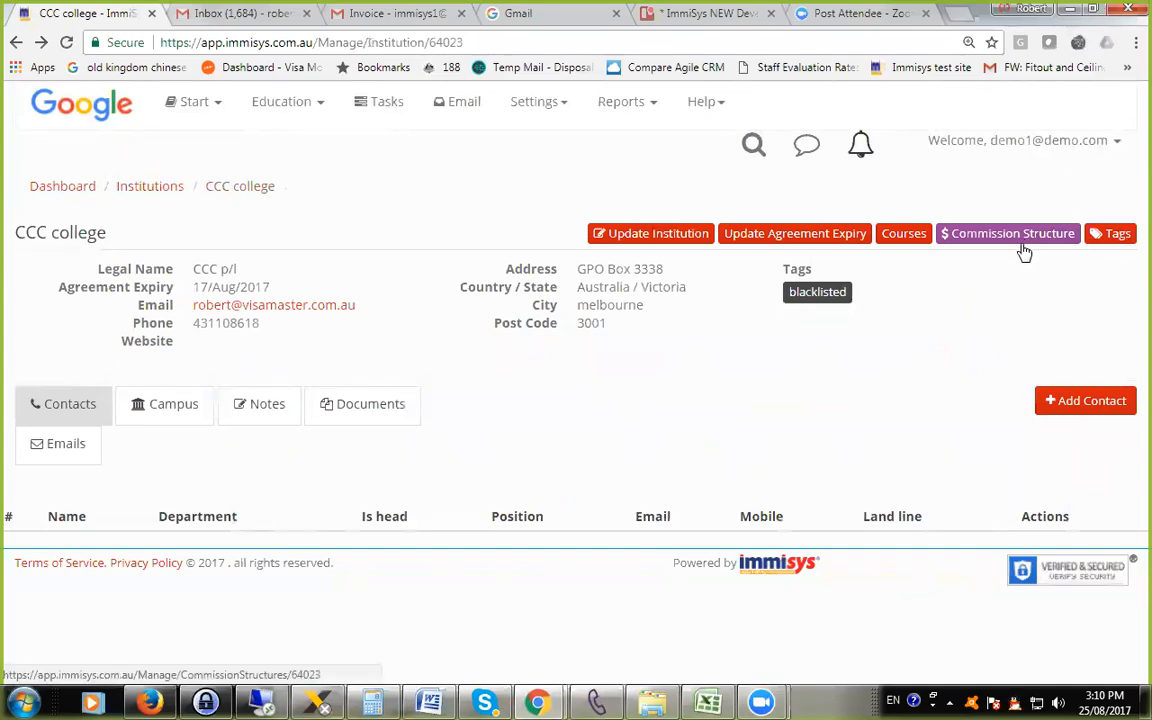
View the tag management of CCC college without changing it, and show the list of all tags in the settings.
{"action": "left_click", "coordinate": [1125, 235]}
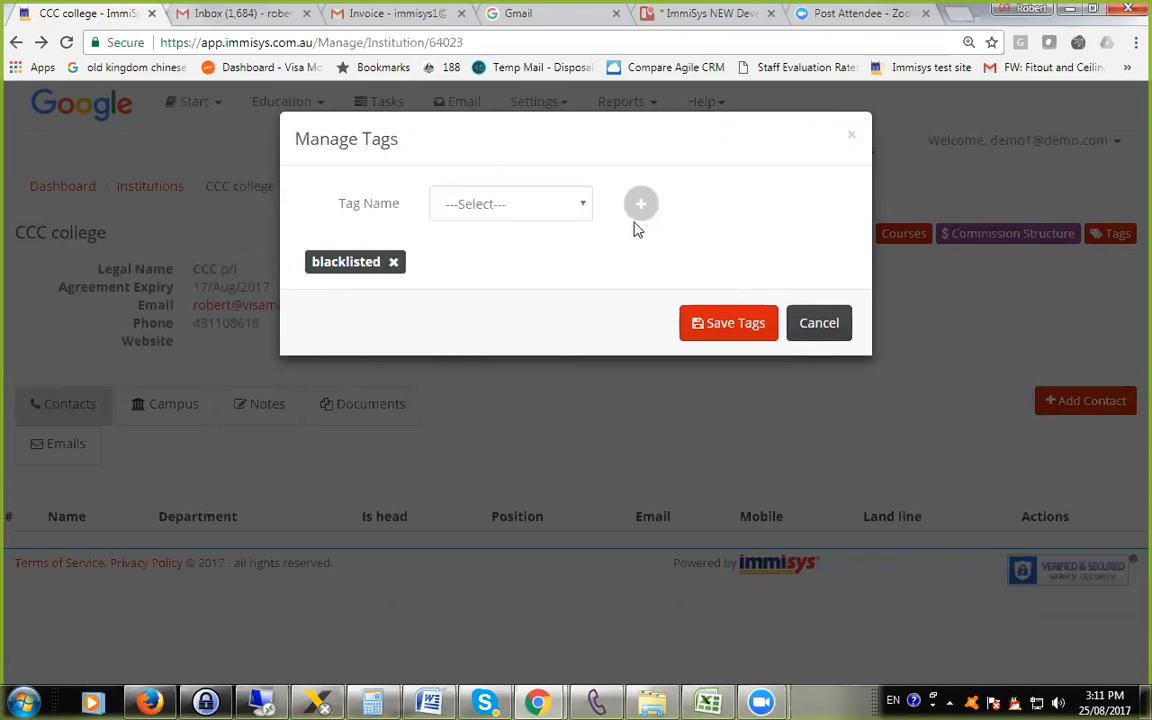
{"action": "left_click", "coordinate": [815, 327]}
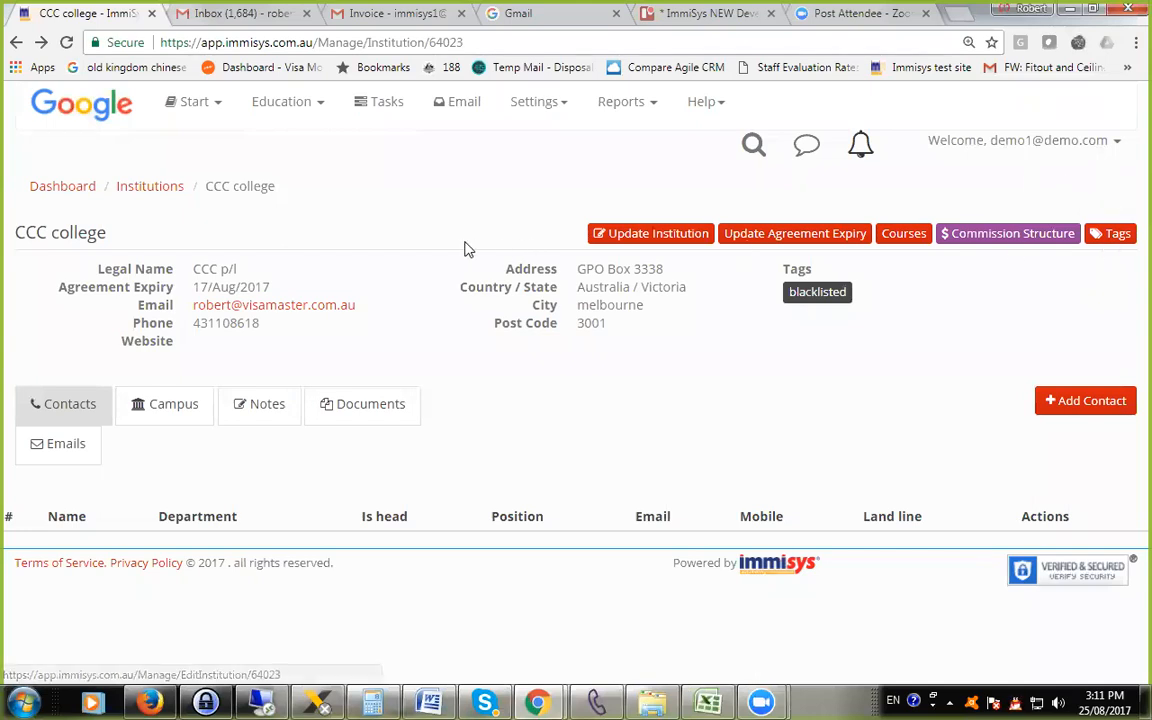
{"action": "left_click", "coordinate": [537, 104]}
{"action": "scroll", "coordinate": [540, 250], "scroll_direction": "down", "scroll_amount": 2}
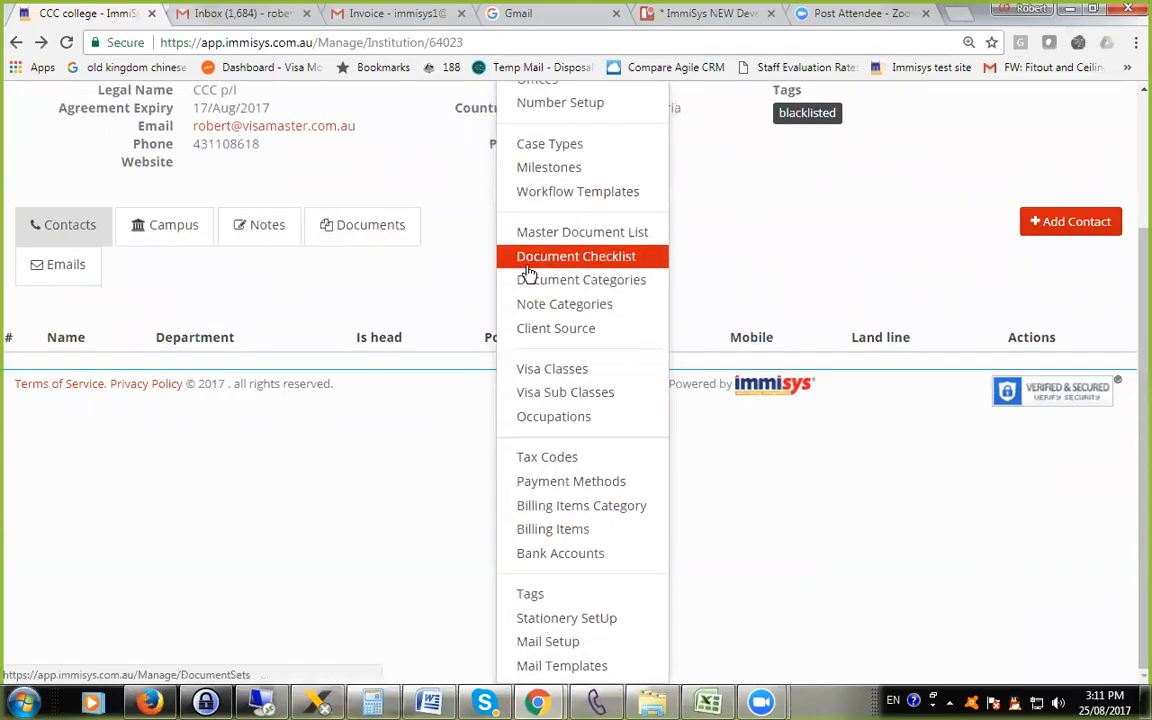
{"action": "left_click", "coordinate": [565, 595]}
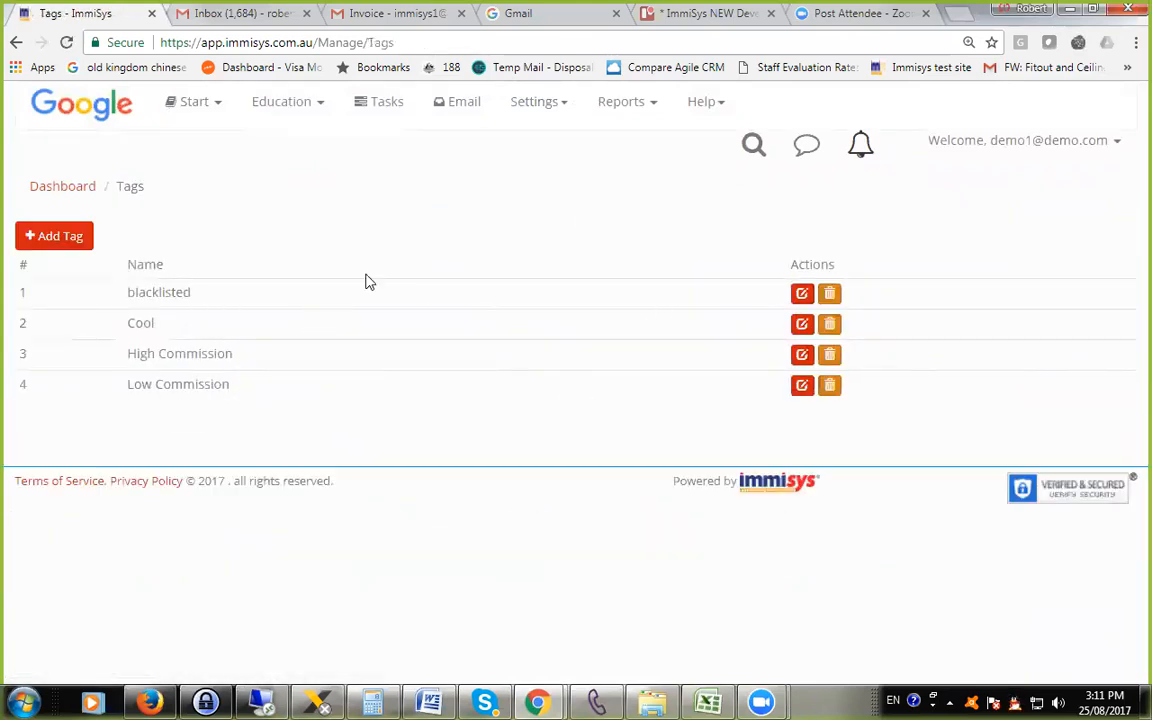
View the form for adding a tag, close it without saving, and return to the CCC college record.
{"action": "left_click", "coordinate": [66, 235]}
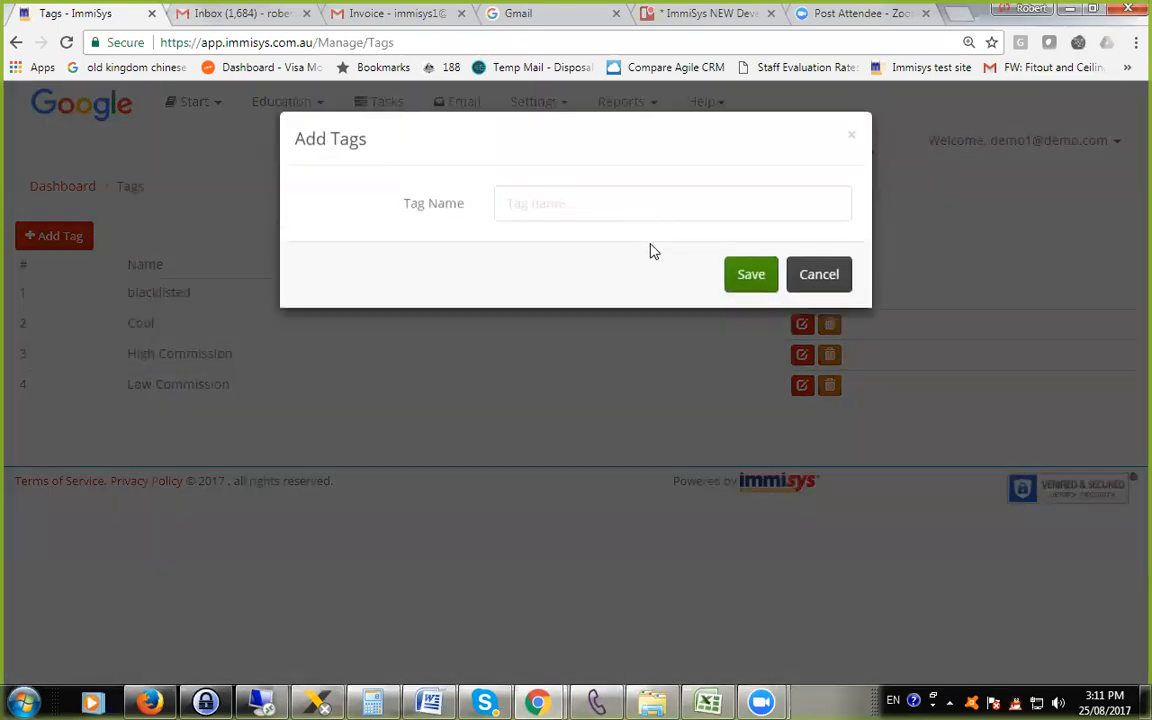
{"action": "left_click", "coordinate": [833, 268]}
{"action": "right_click", "coordinate": [362, 163]}
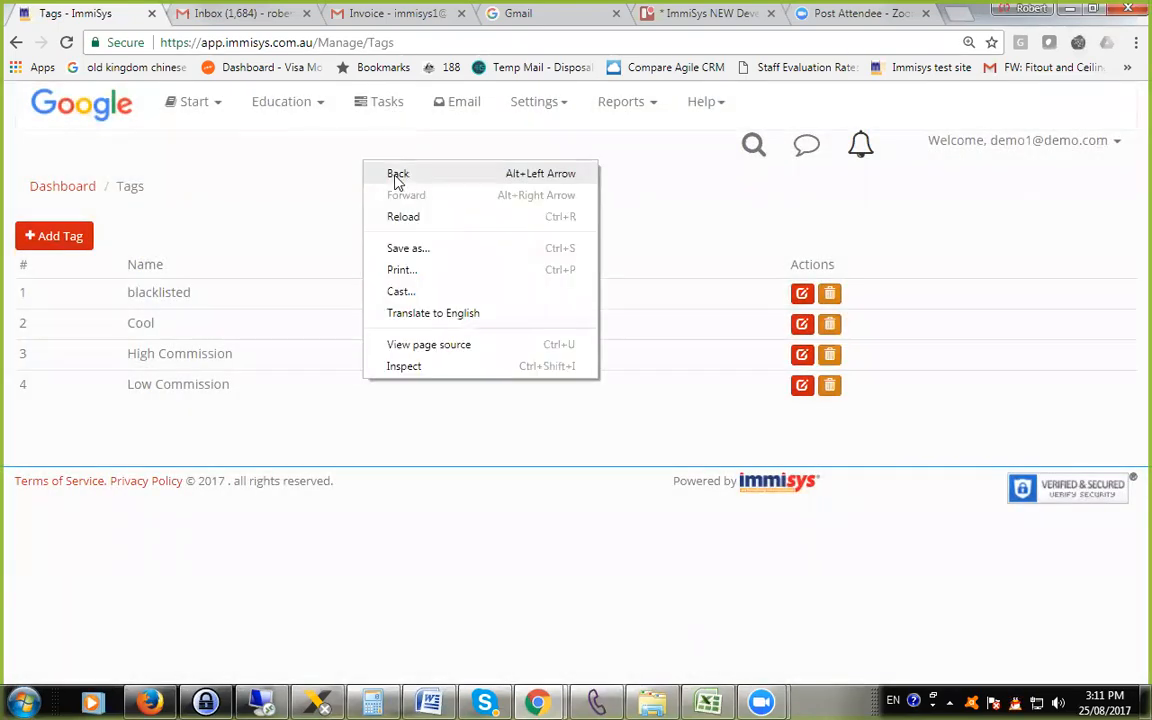
{"action": "left_click", "coordinate": [397, 173]}
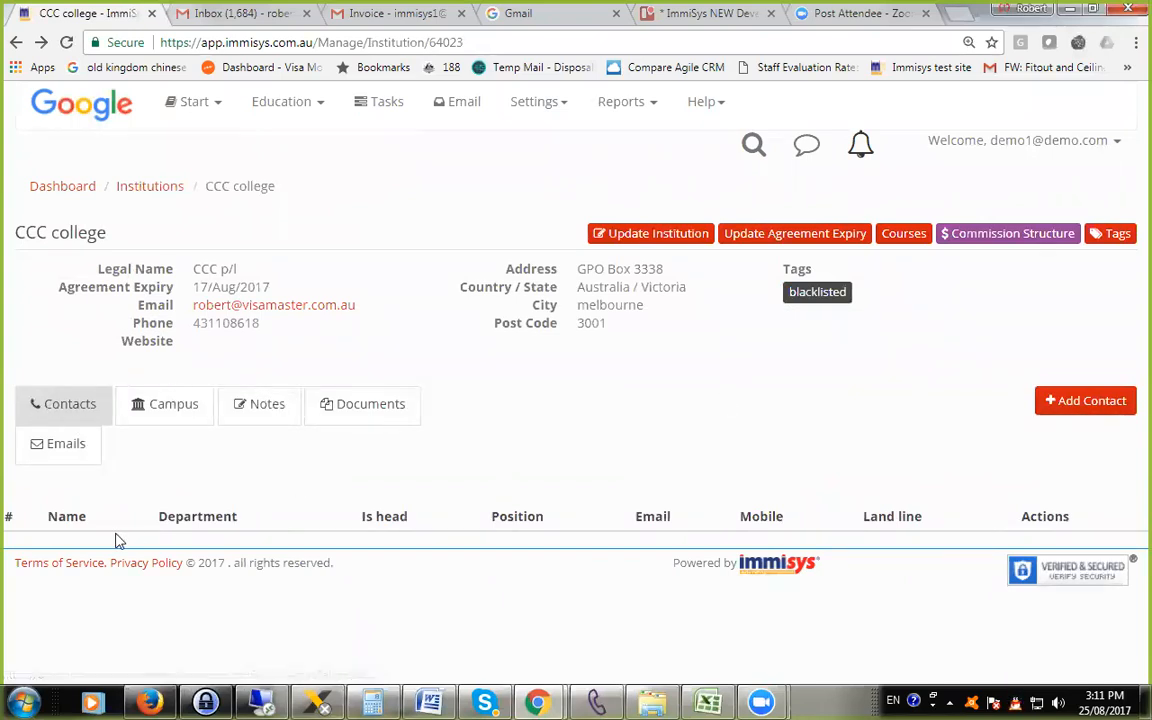
Review the form for adding a contact to CCC college, trying Marketing as the department, and close it without saving.
{"action": "left_click", "coordinate": [1080, 404]}
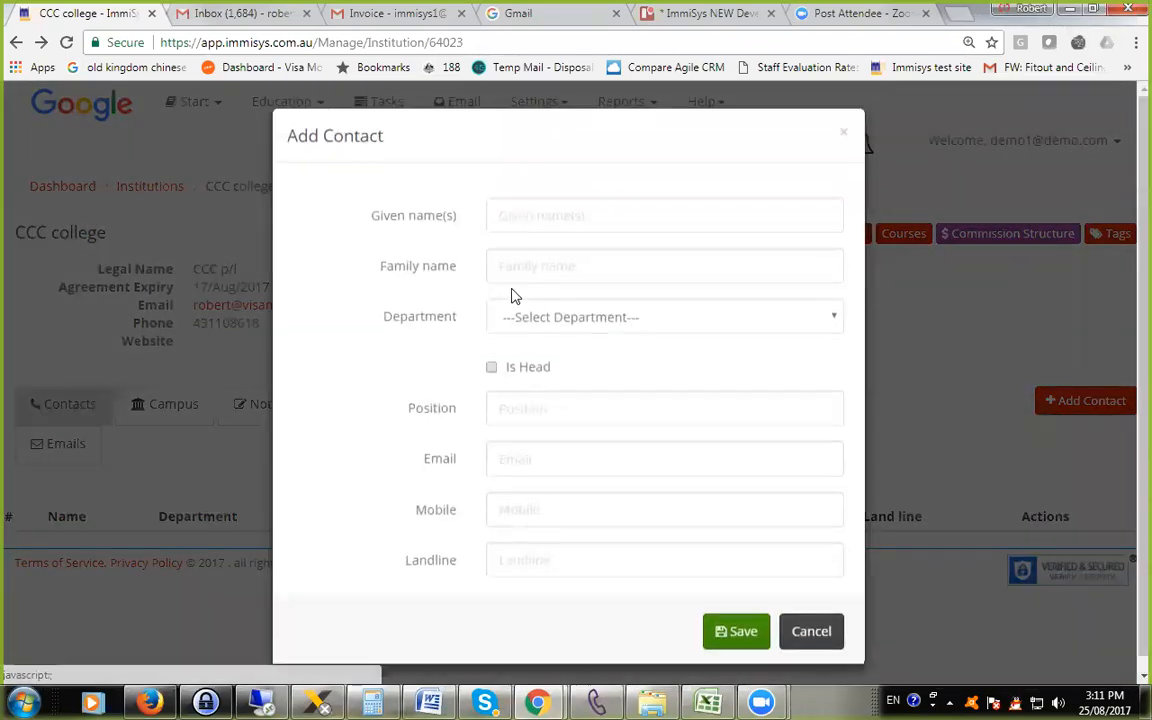
{"action": "left_click", "coordinate": [558, 321]}
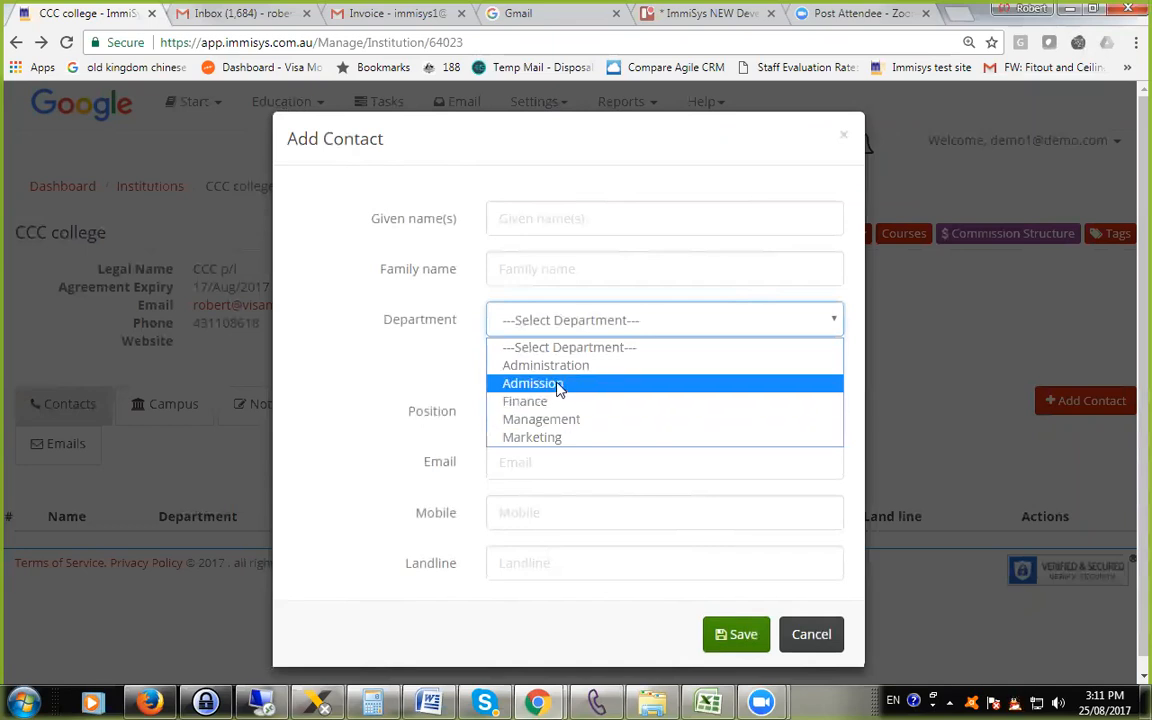
{"action": "left_click", "coordinate": [545, 439]}
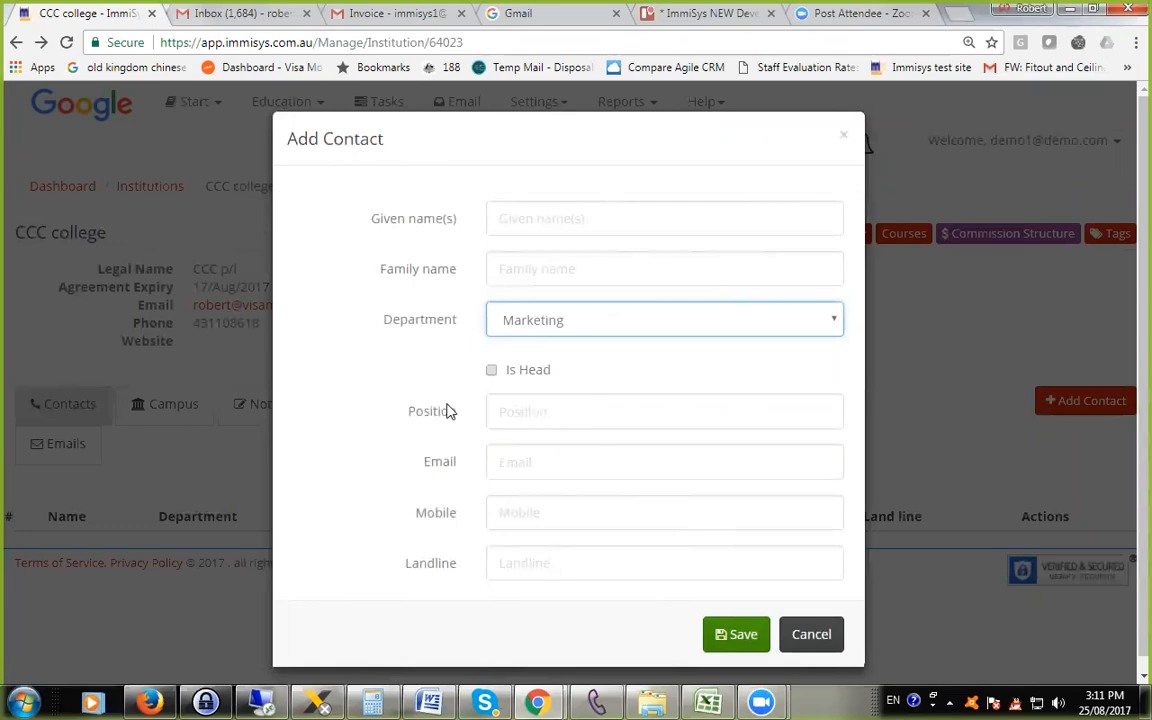
{"action": "left_click", "coordinate": [815, 637]}
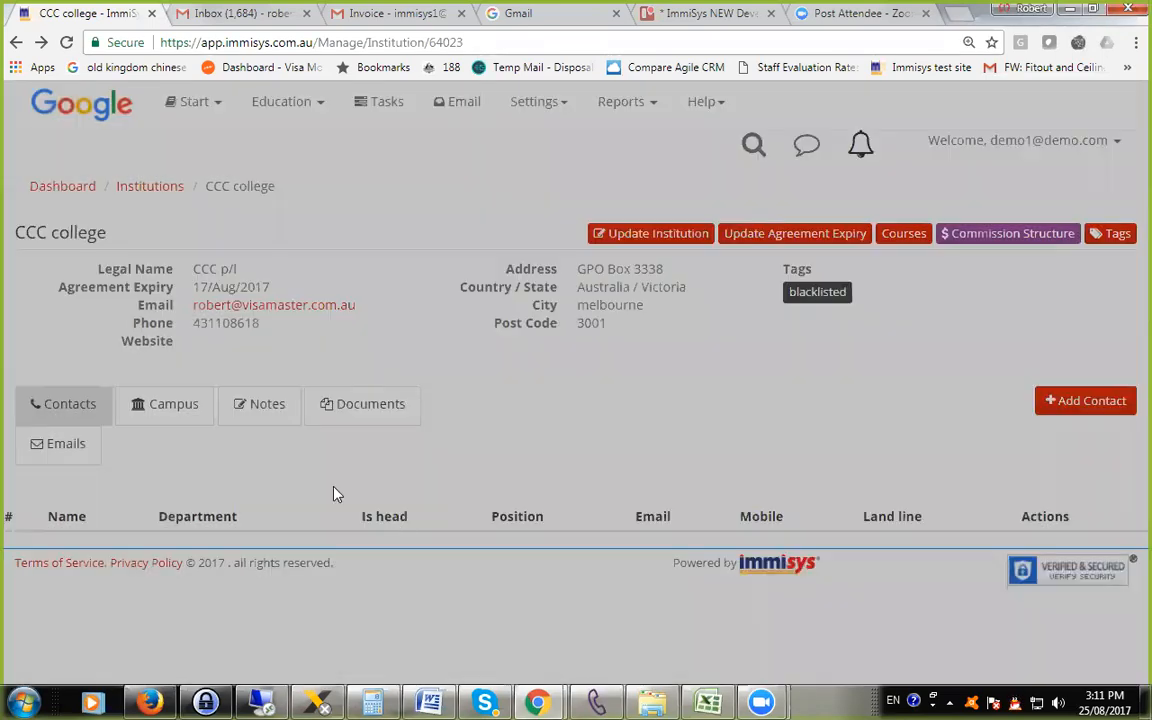
Look through CCC college's campus, notes and documents sections, and view the document upload form without uploading a file.
{"action": "left_click", "coordinate": [168, 410]}
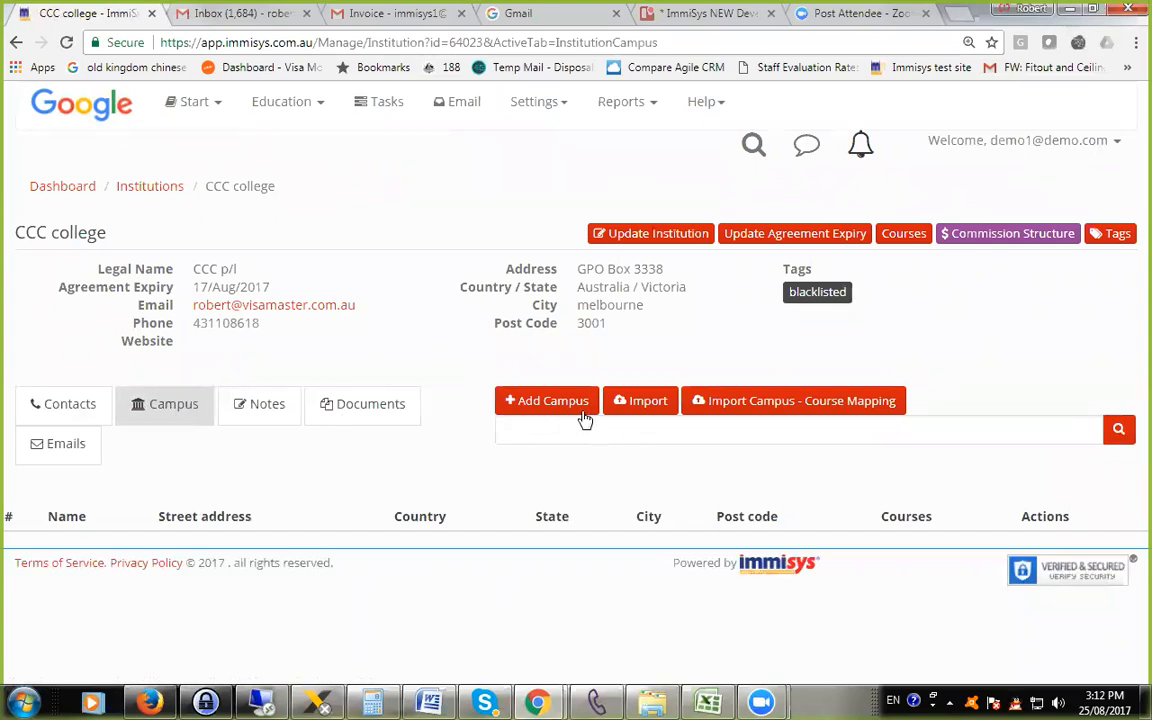
{"action": "left_click", "coordinate": [257, 411]}
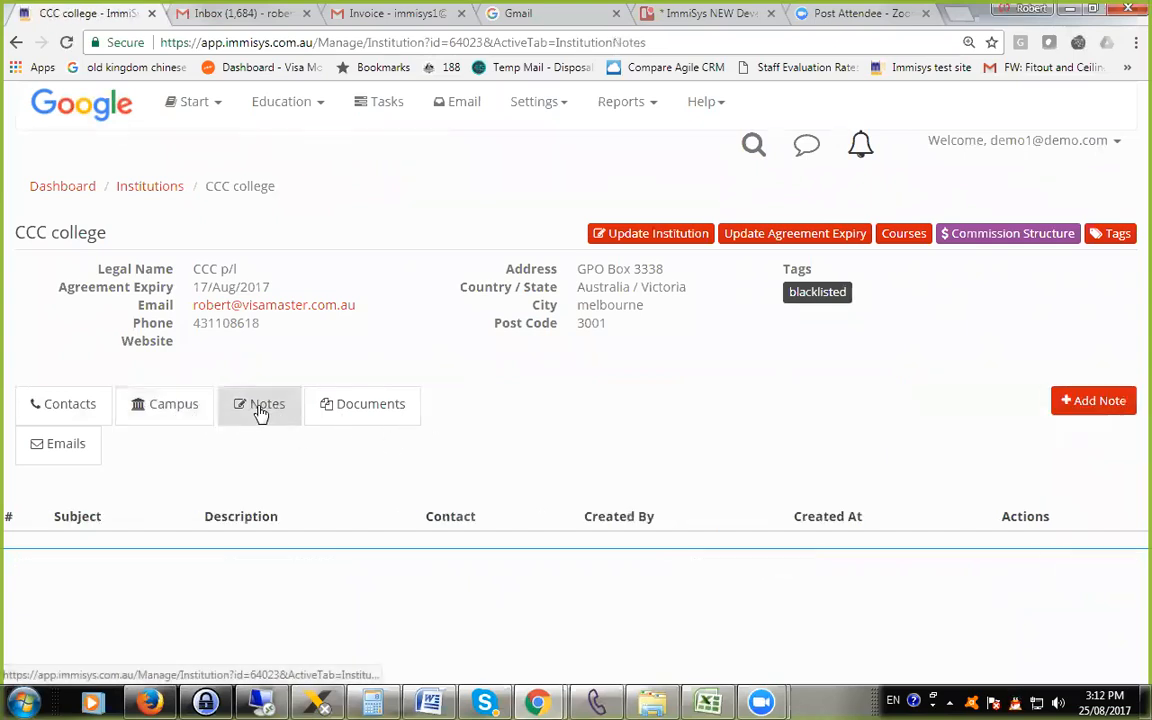
{"action": "left_click", "coordinate": [376, 412]}
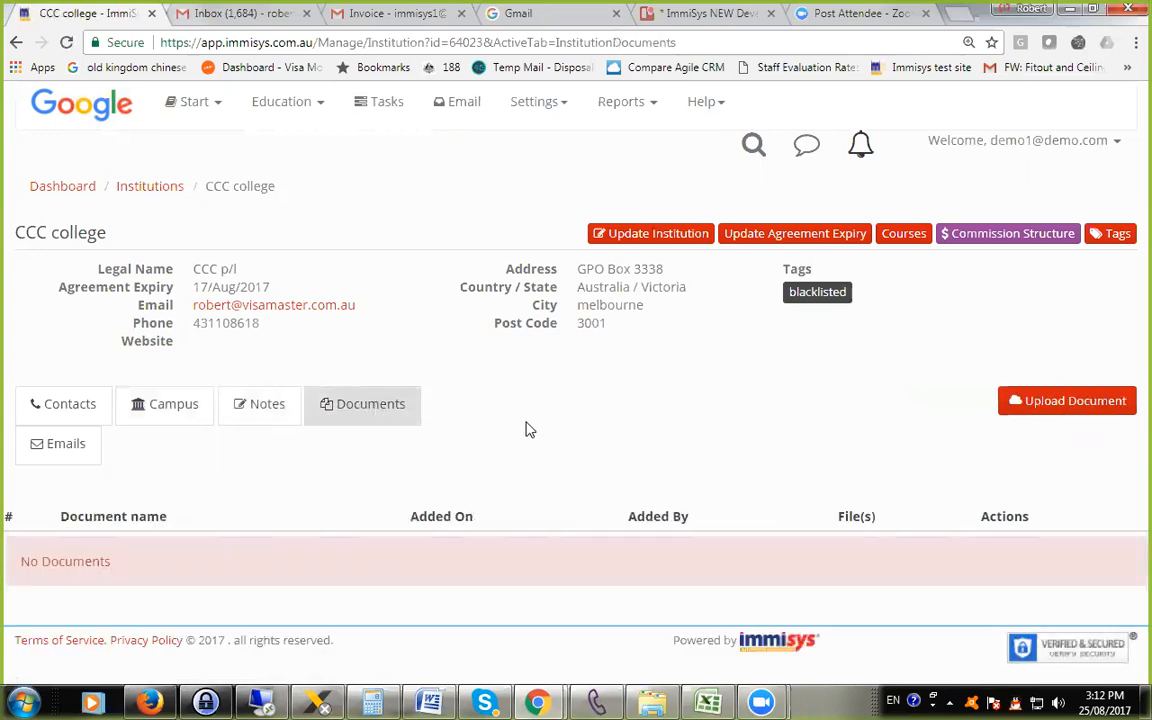
{"action": "left_click", "coordinate": [1104, 401]}
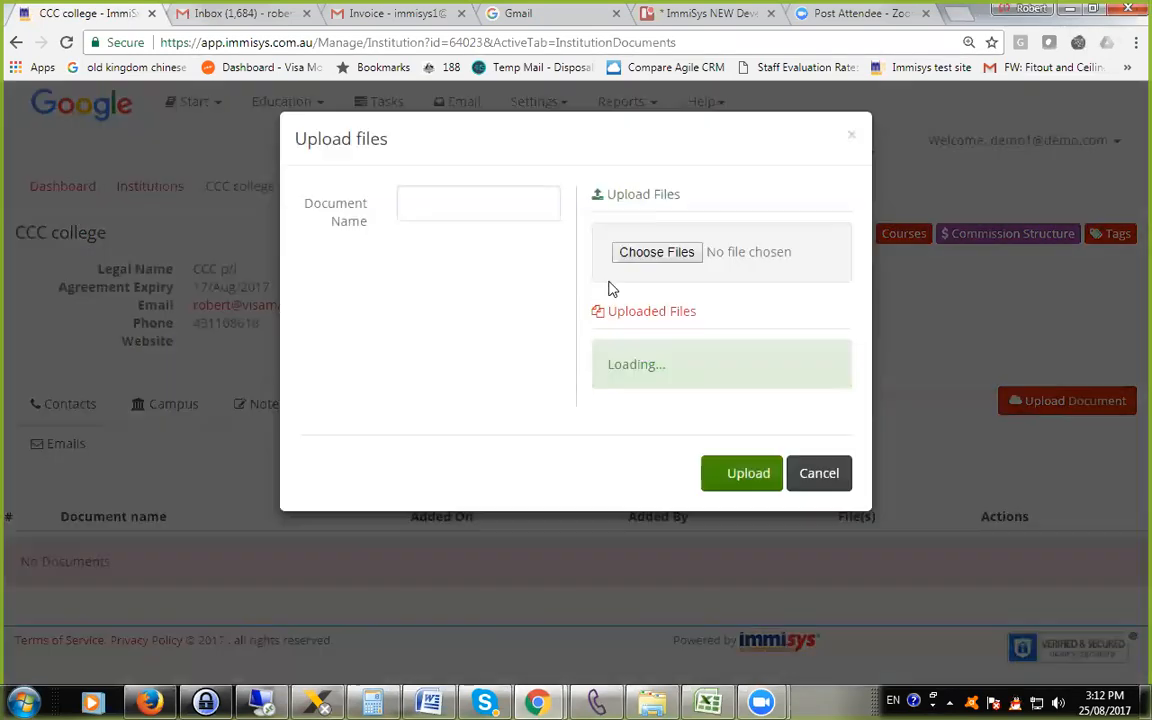
{"action": "left_click", "coordinate": [818, 477]}
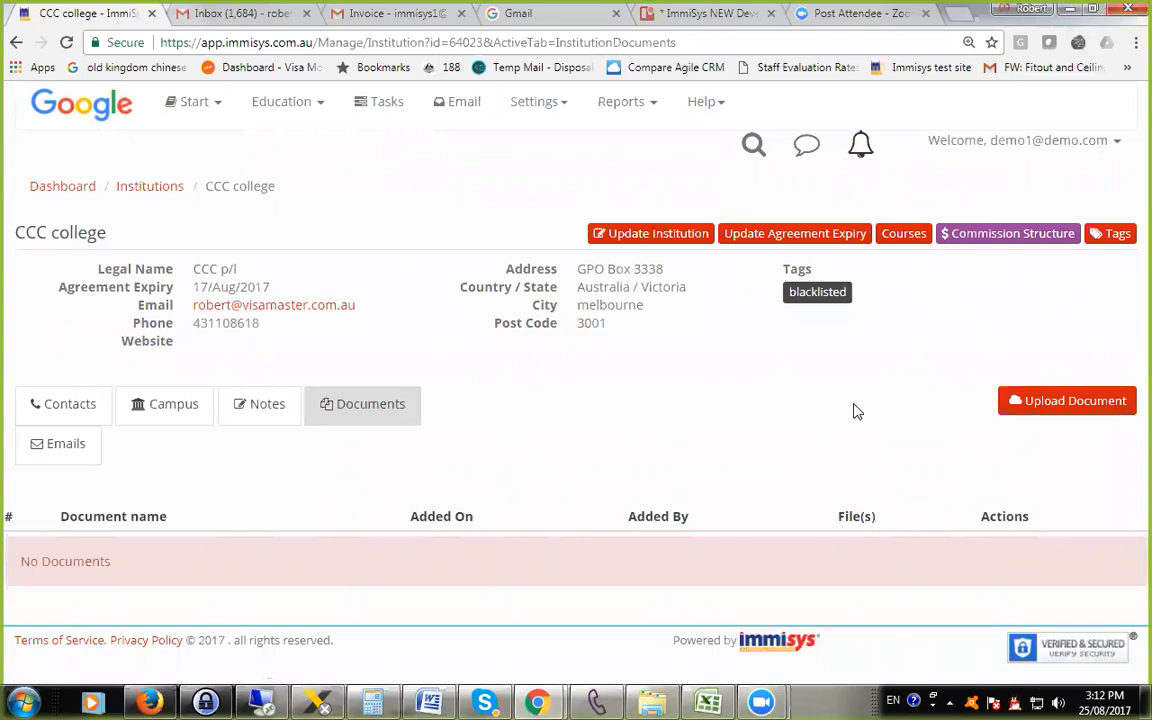
Show CCC college's course list and check the required column order for importing courses, leaving the import without choosing a file.
{"action": "left_click", "coordinate": [898, 238]}
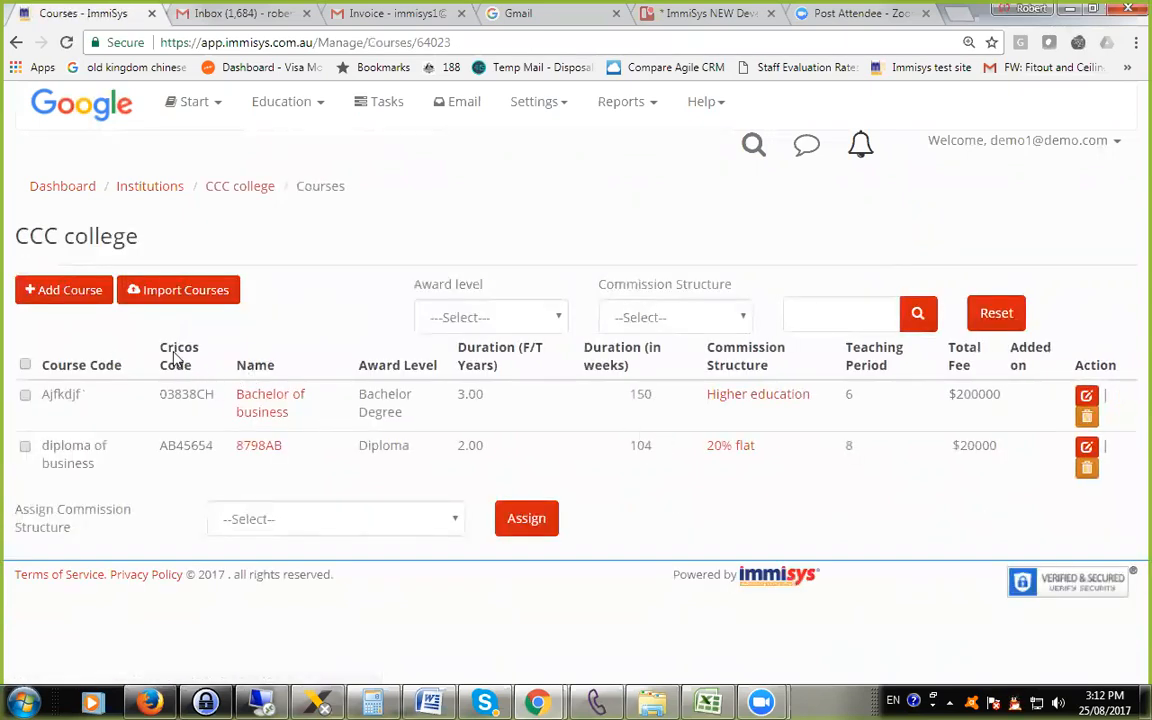
{"action": "left_click", "coordinate": [185, 290]}
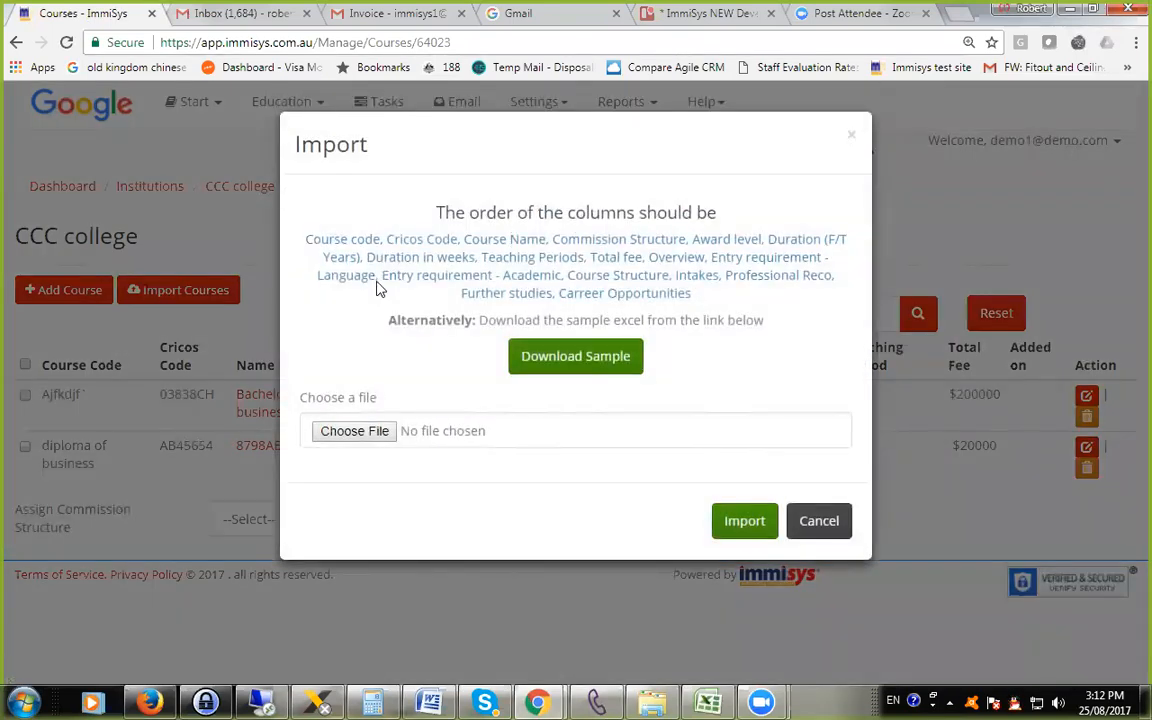
{"action": "left_click", "coordinate": [818, 521]}
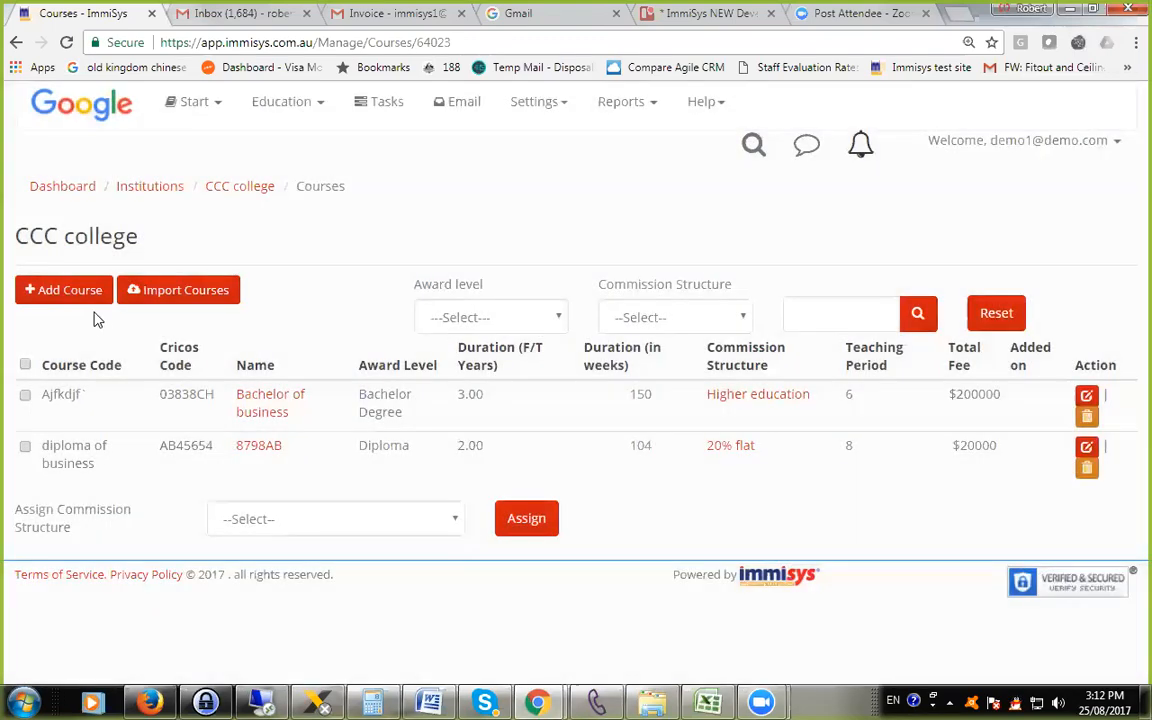
Review the form for adding a course, including course code, award levels, durations and teaching periods, and close it without saving.
{"action": "left_click", "coordinate": [72, 300]}
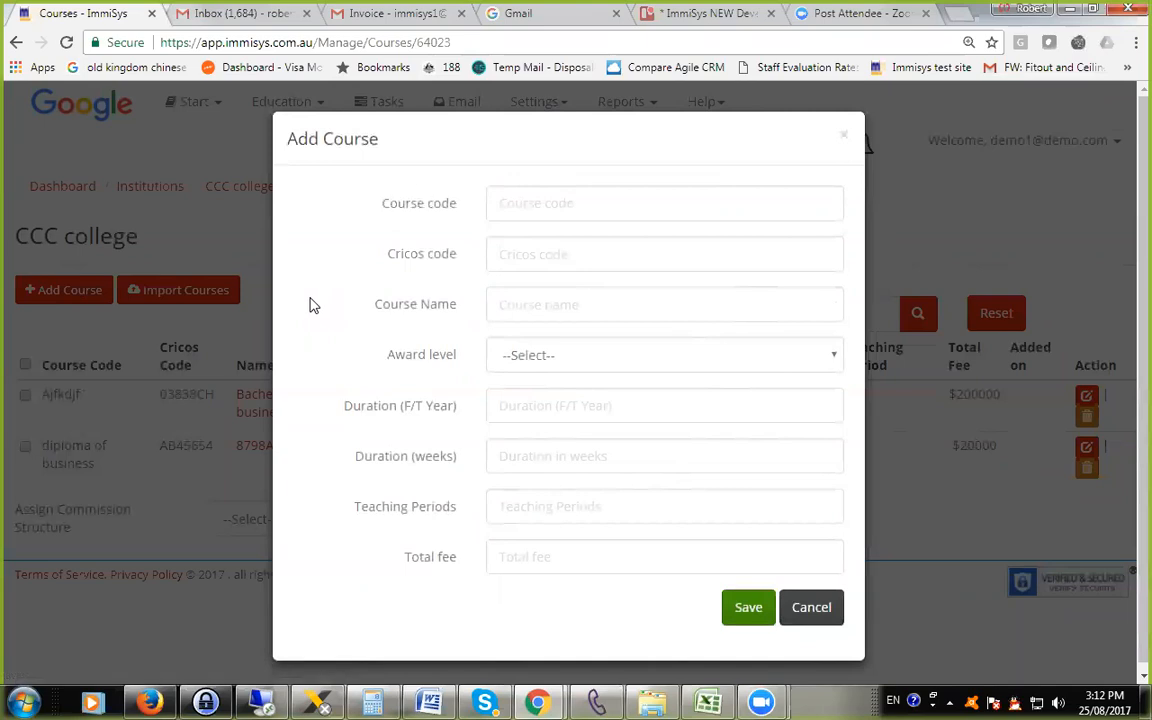
{"action": "left_click", "coordinate": [517, 192]}
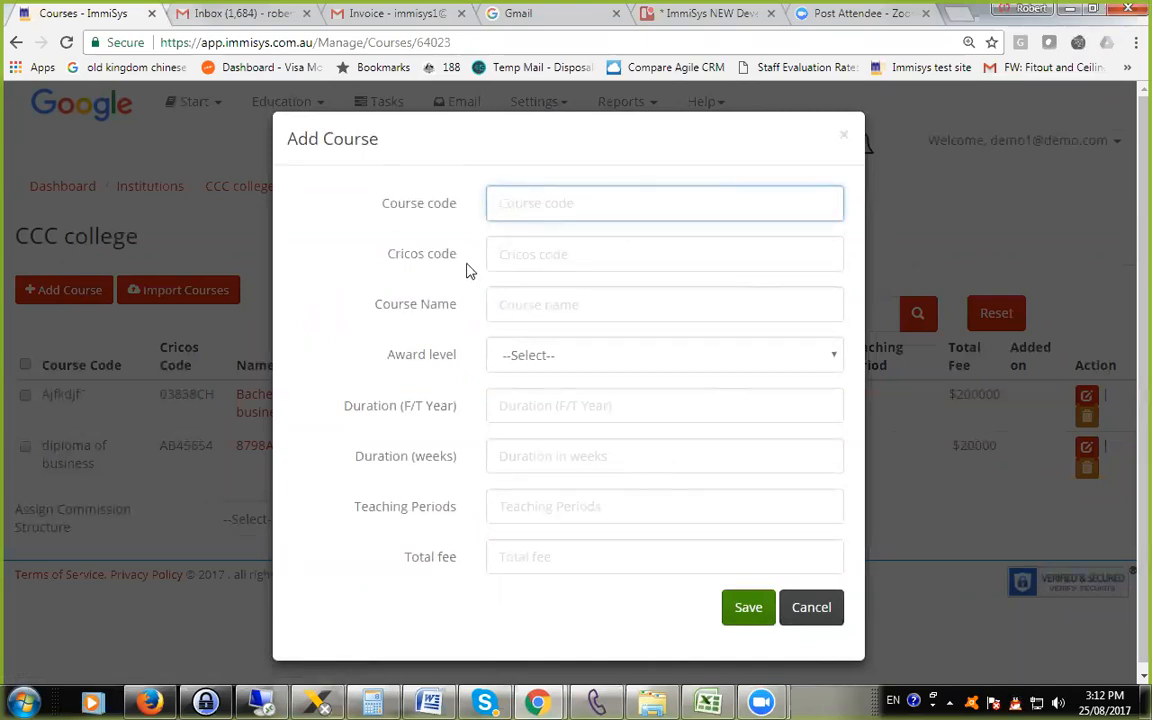
{"action": "left_click", "coordinate": [558, 358]}
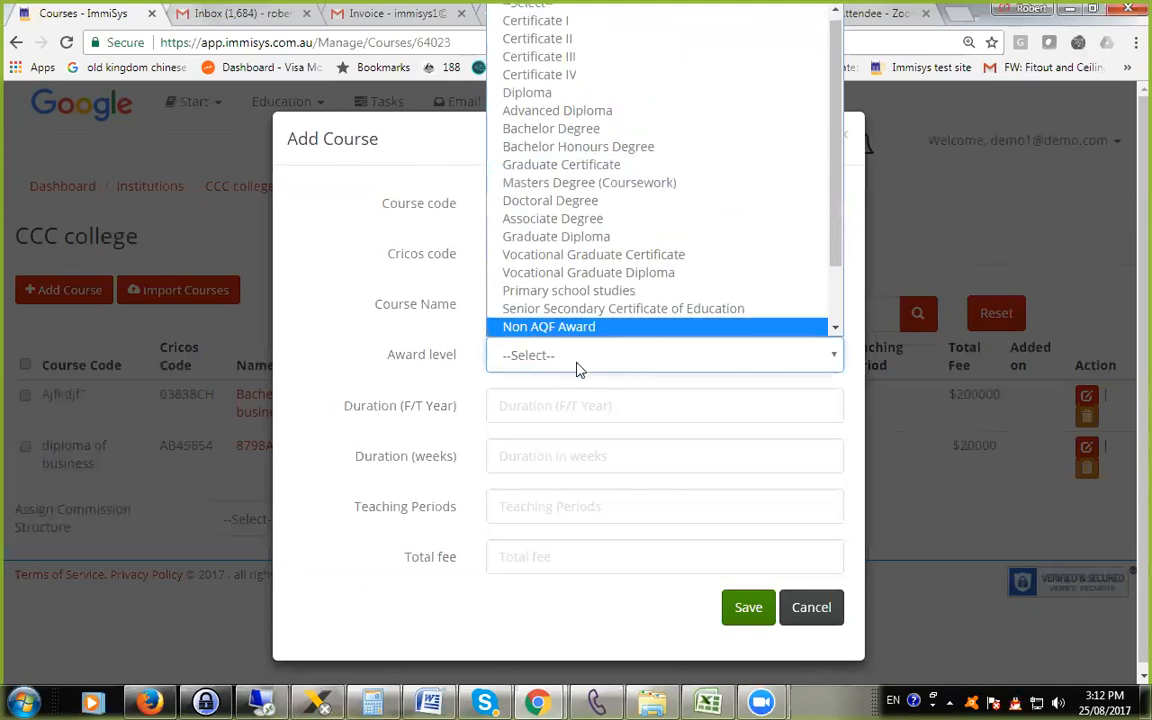
{"action": "left_click", "coordinate": [540, 413]}
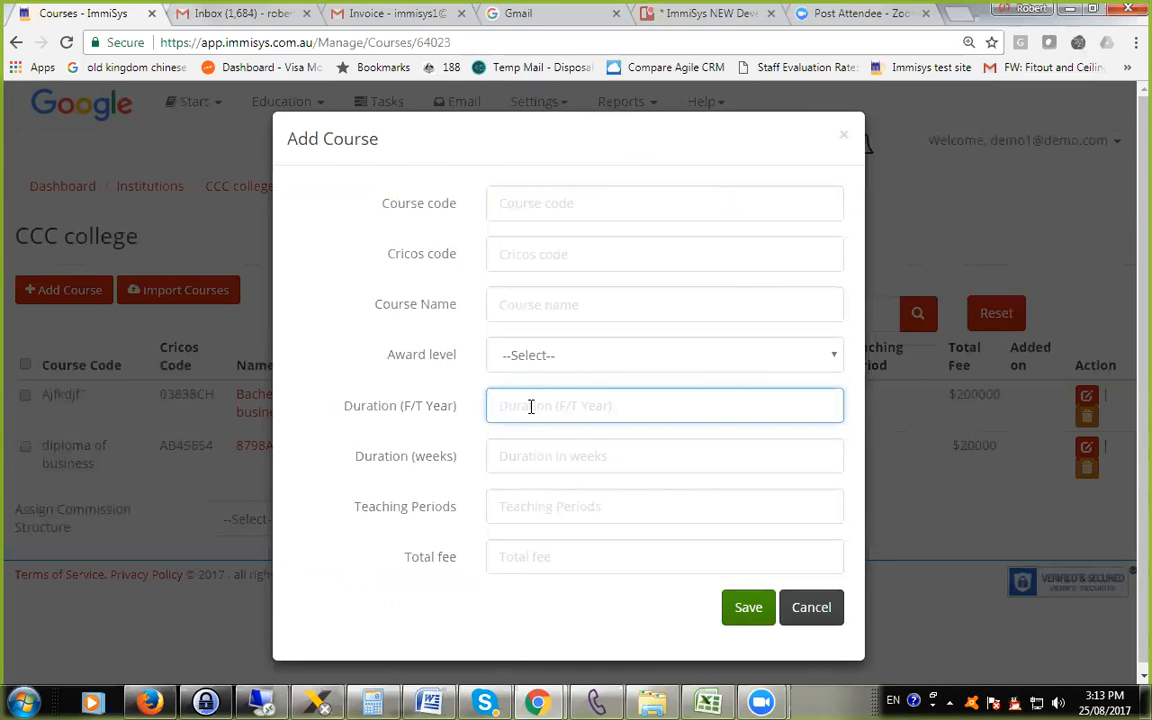
{"action": "left_click", "coordinate": [523, 457]}
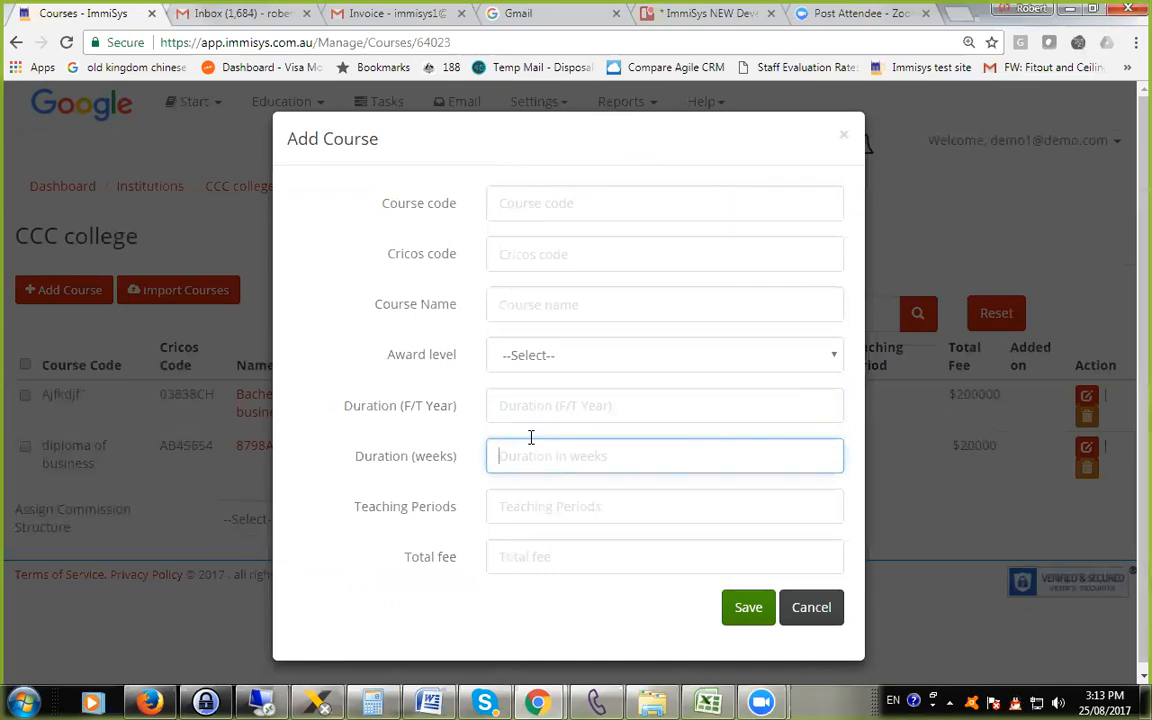
{"action": "left_click", "coordinate": [508, 512]}
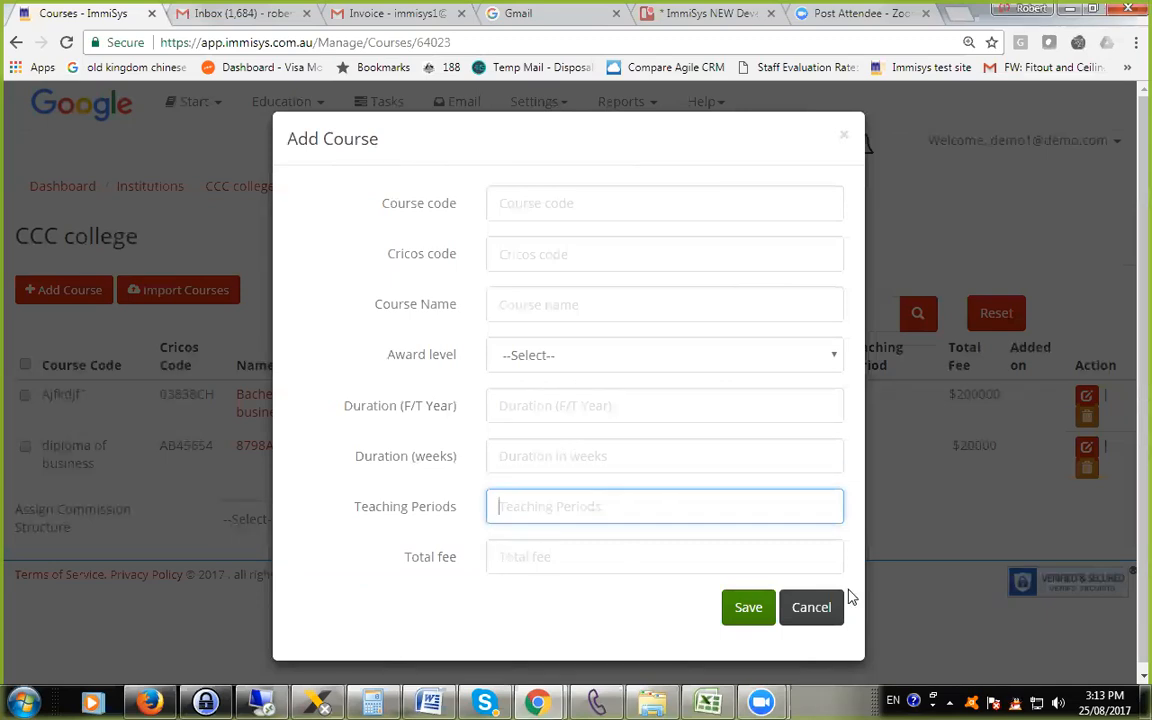
{"action": "left_click", "coordinate": [825, 612]}
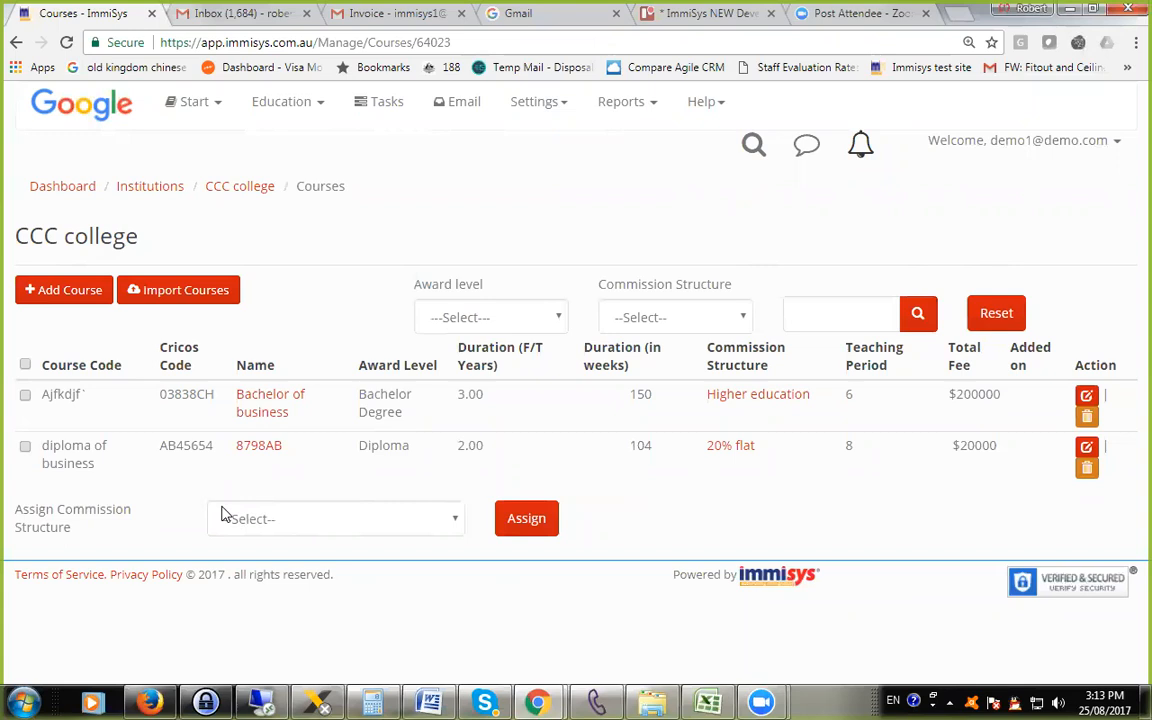
View the editable details of the Bachelor of business course, highlight its course code, and close the form without saving.
{"action": "left_click", "coordinate": [1085, 398]}
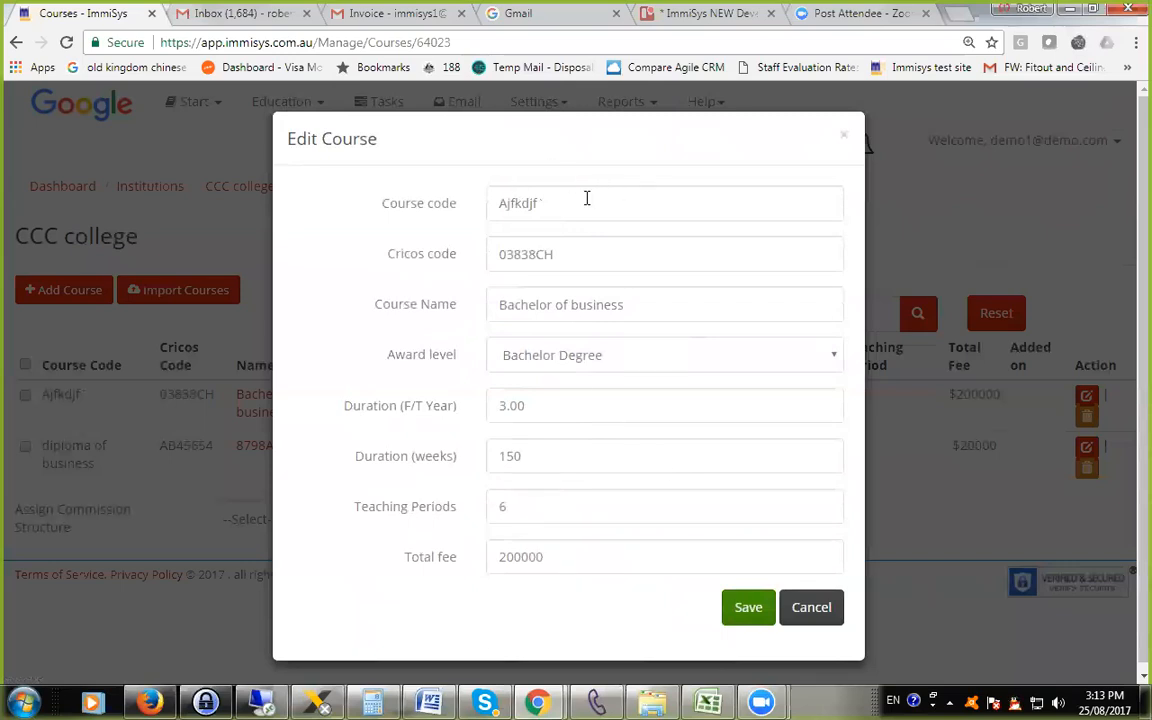
{"action": "left_click_drag", "start_coordinate": [587, 198], "coordinate": [345, 203]}
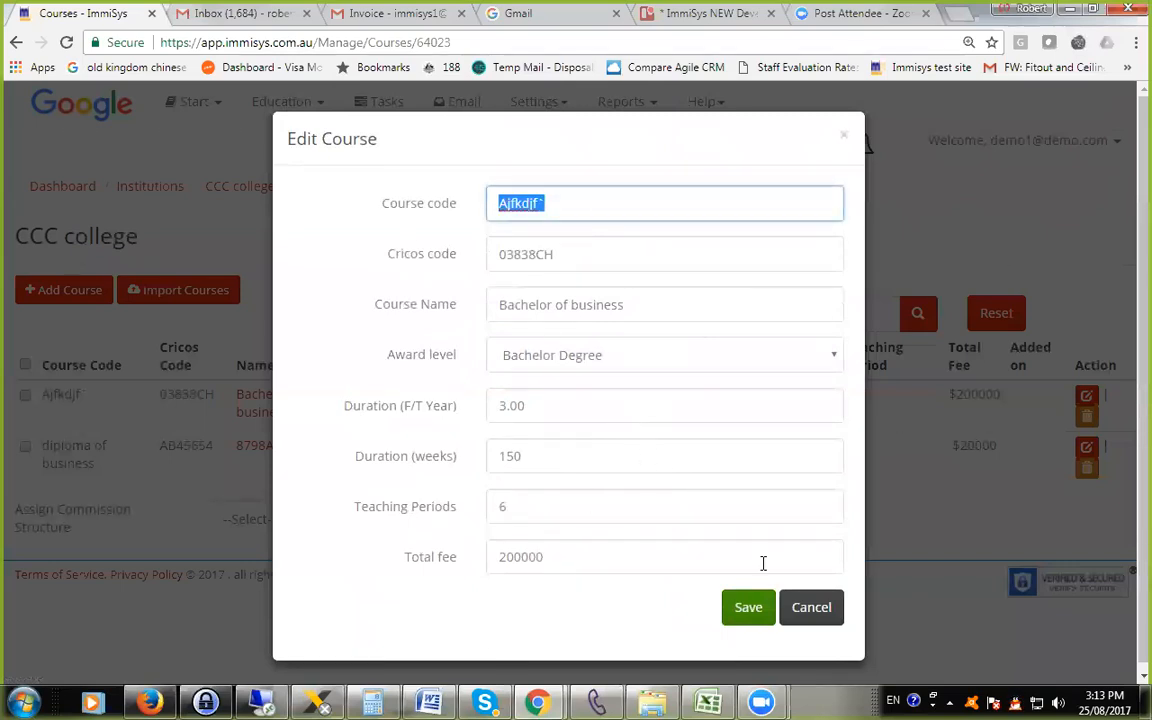
{"action": "left_click", "coordinate": [811, 609]}
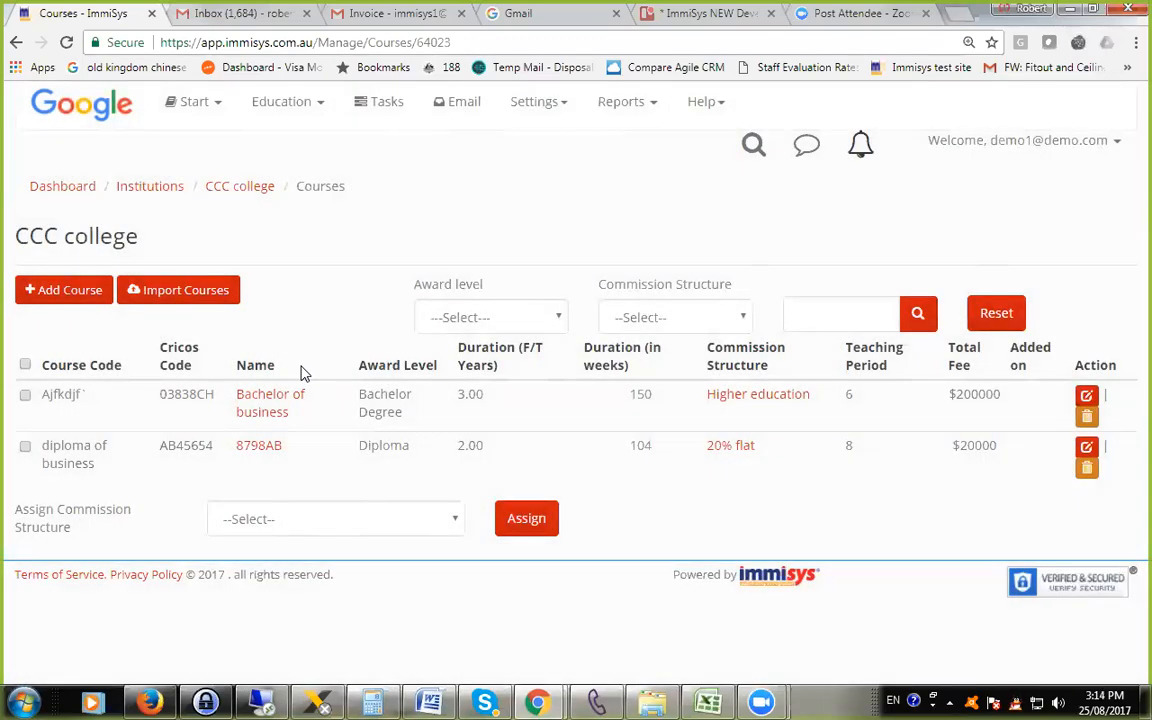
Show the additional information of the Bachelor of business course and look over its sections from Campus to Further studies.
{"action": "left_click", "coordinate": [261, 408]}
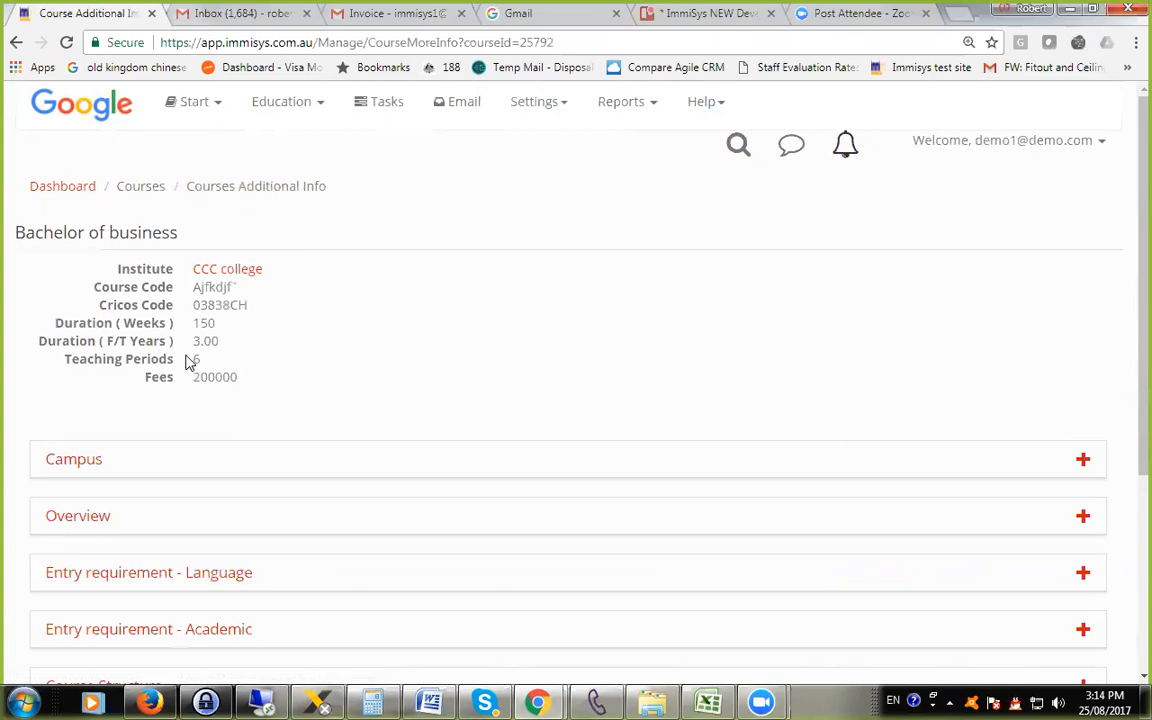
{"action": "scroll", "coordinate": [200, 347], "scroll_direction": "down", "scroll_amount": 3}
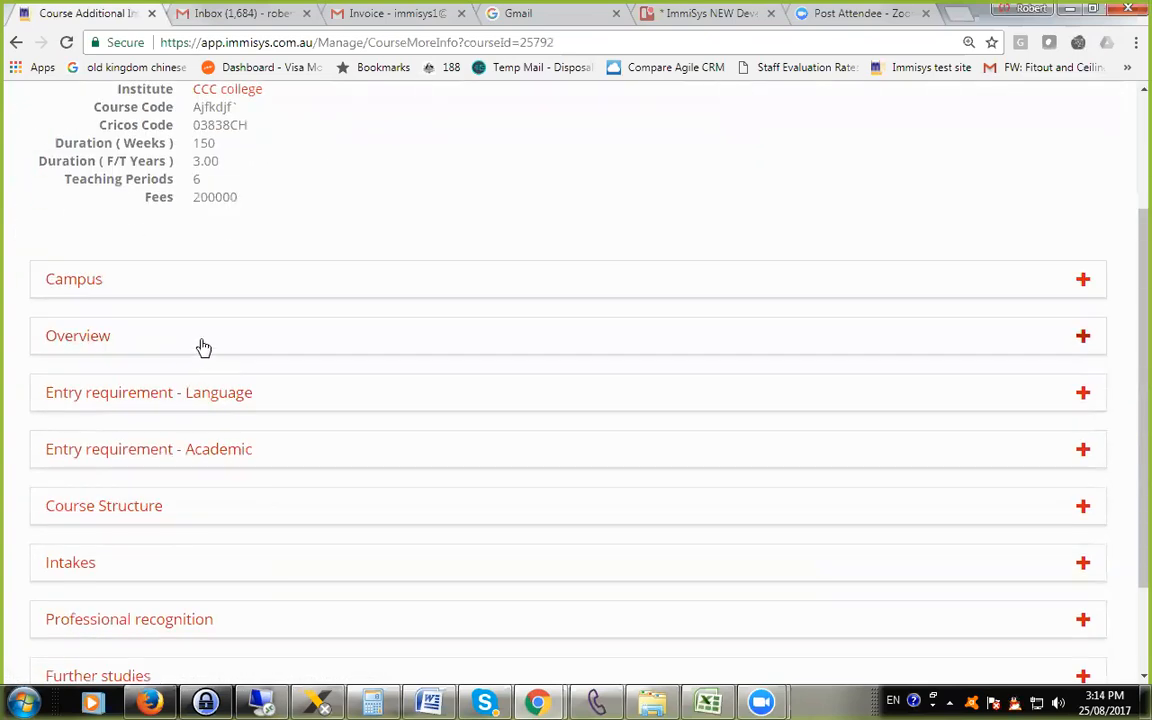
{"action": "scroll", "coordinate": [203, 355], "scroll_direction": "down", "scroll_amount": 1}
{"action": "scroll", "coordinate": [201, 373], "scroll_direction": "up", "scroll_amount": 3}
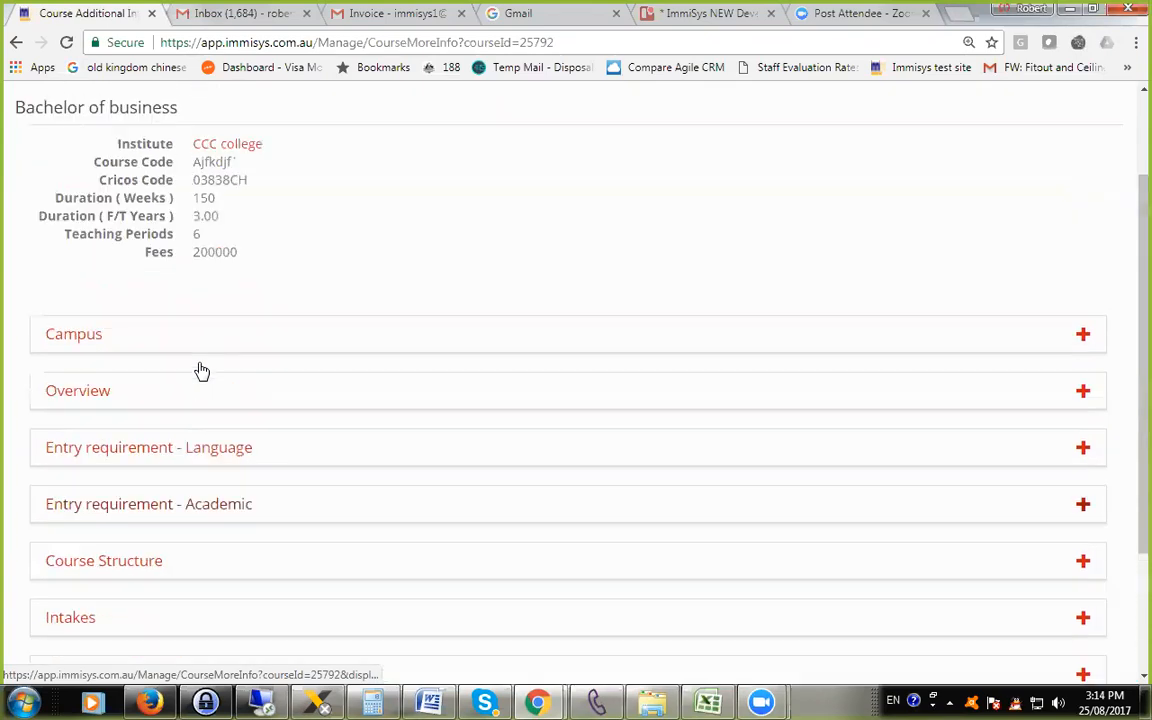
Look over the Bachelor of business sections from Campus to Career opportunities and return to CCC college's course list.
{"action": "scroll", "coordinate": [205, 388], "scroll_direction": "down", "scroll_amount": 3}
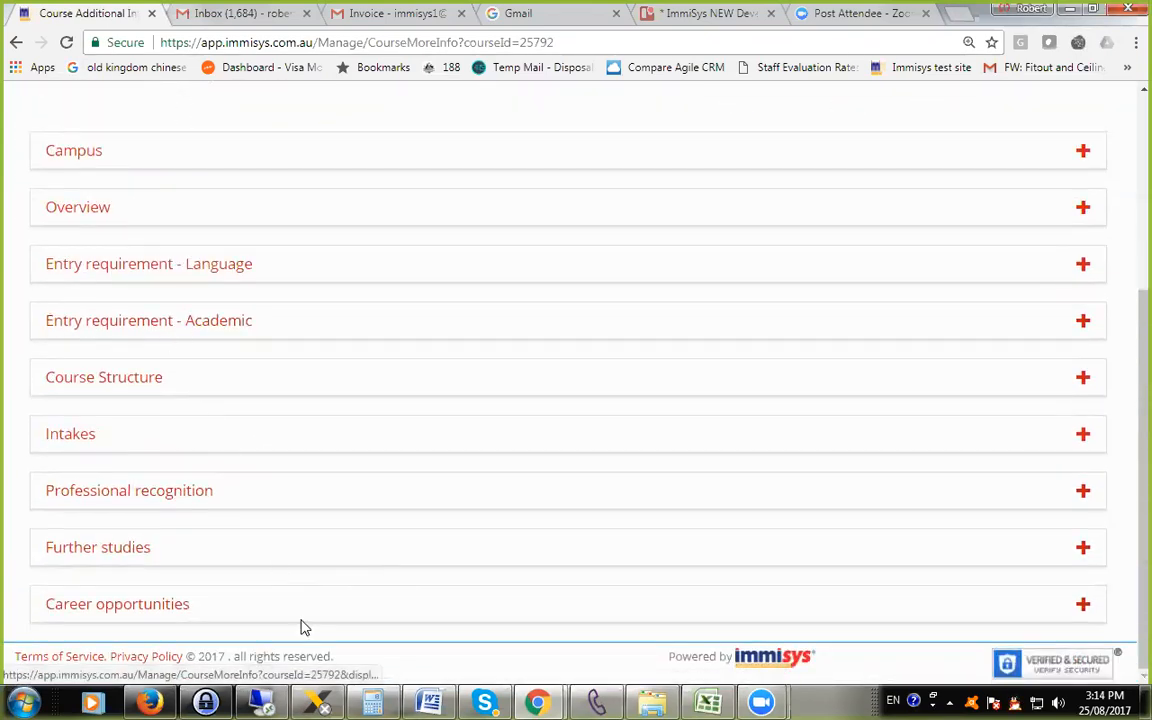
{"action": "scroll", "coordinate": [257, 585], "scroll_direction": "up", "scroll_amount": 1}
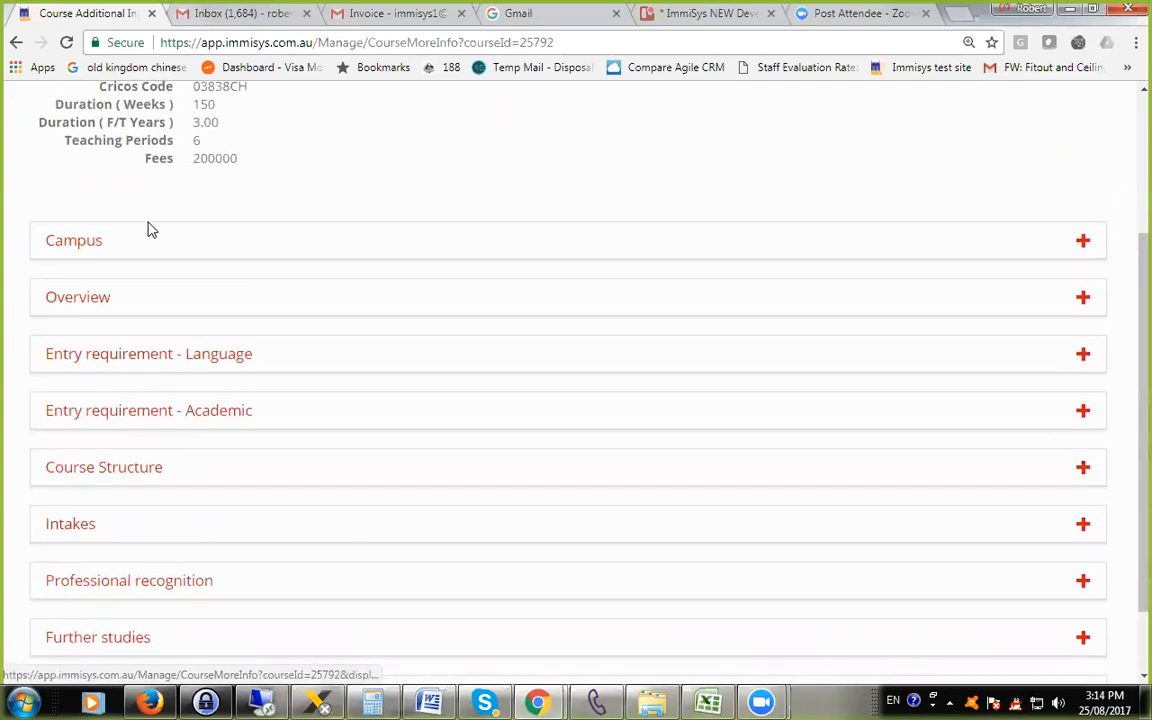
{"action": "scroll", "coordinate": [154, 316], "scroll_direction": "down", "scroll_amount": 1}
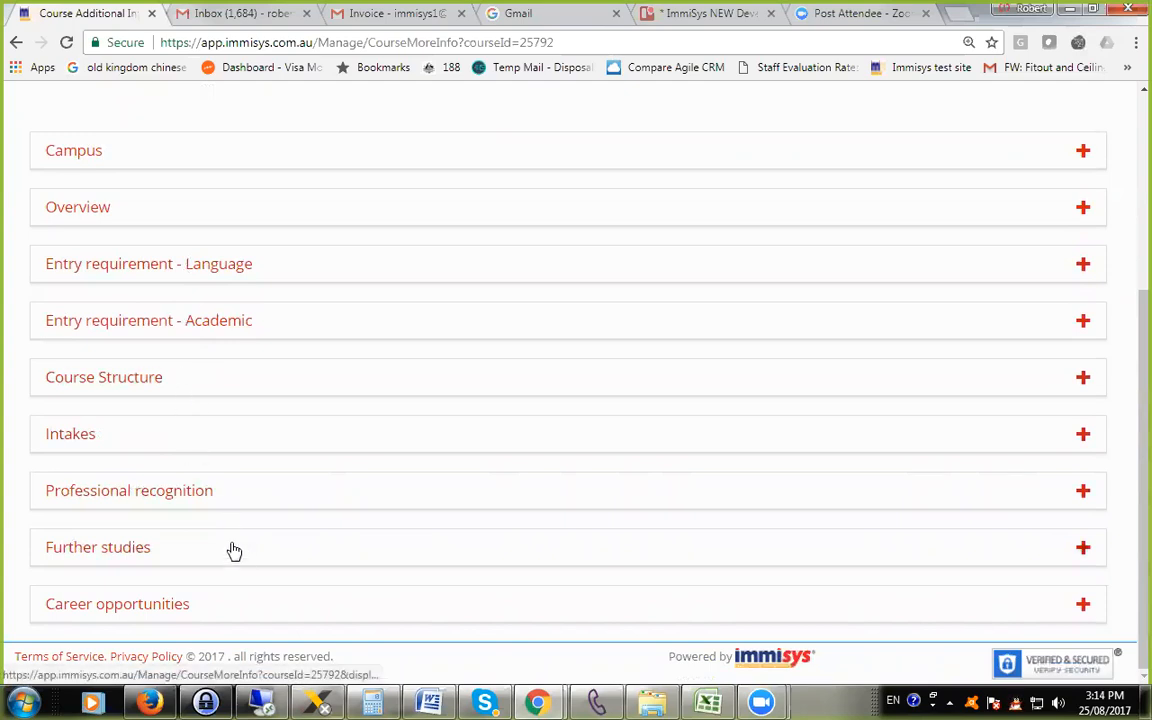
{"action": "scroll", "coordinate": [306, 574], "scroll_direction": "up", "scroll_amount": 4}
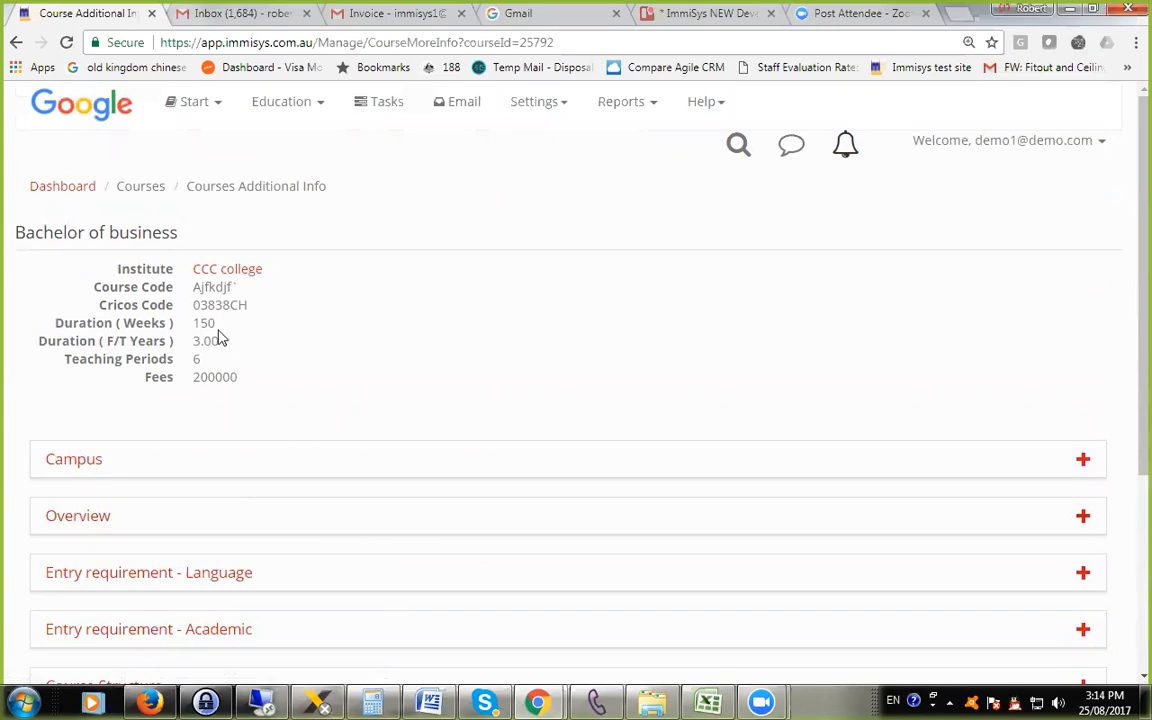
{"action": "right_click", "coordinate": [330, 224]}
{"action": "left_click", "coordinate": [376, 244]}
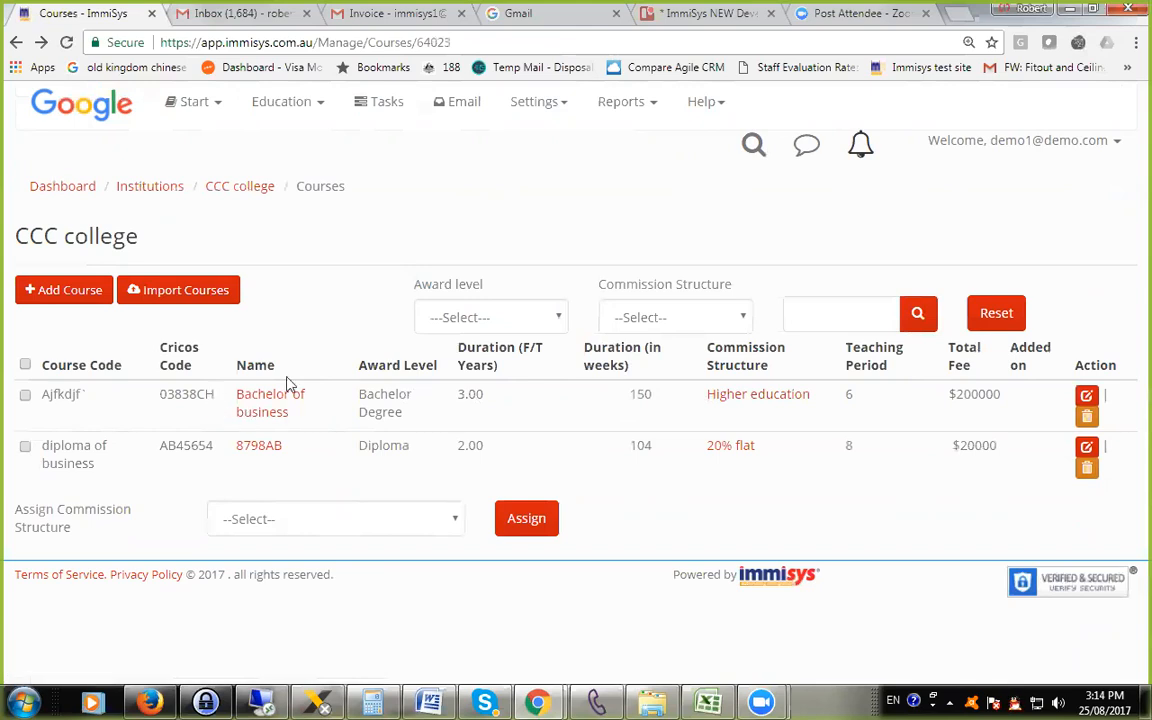
Check the choices of the Award level and Commission Structure filters on CCC college's course list without applying any.
{"action": "left_click", "coordinate": [545, 320]}
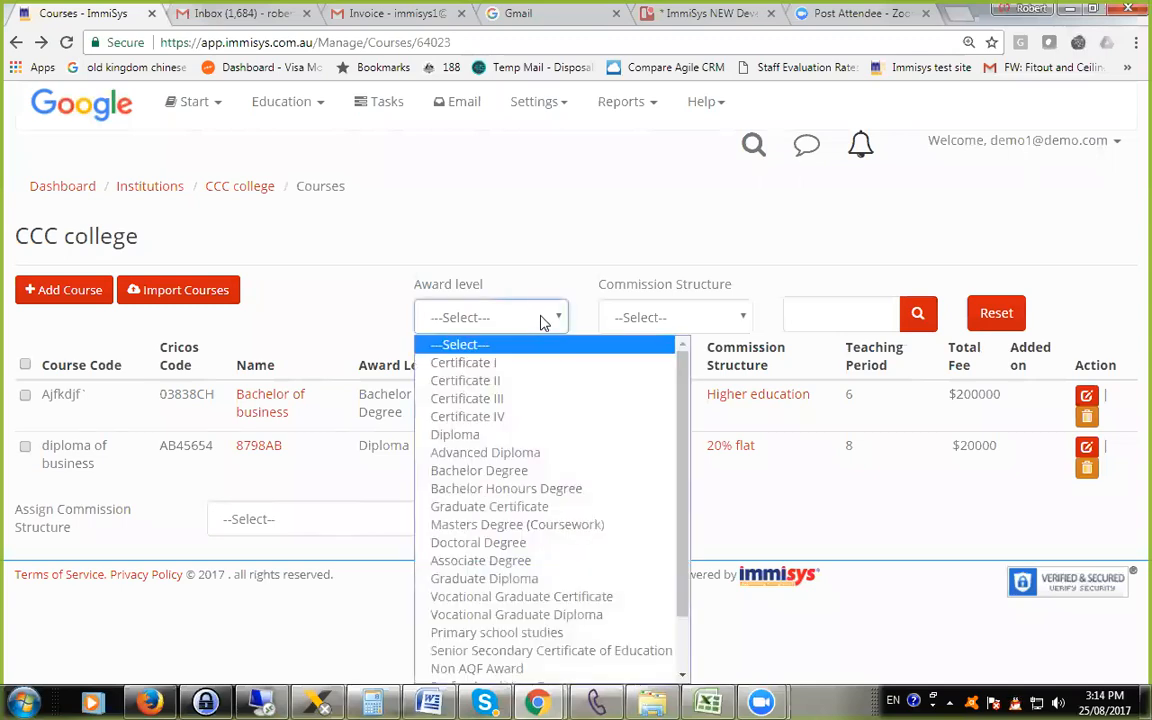
{"action": "left_click", "coordinate": [640, 316]}
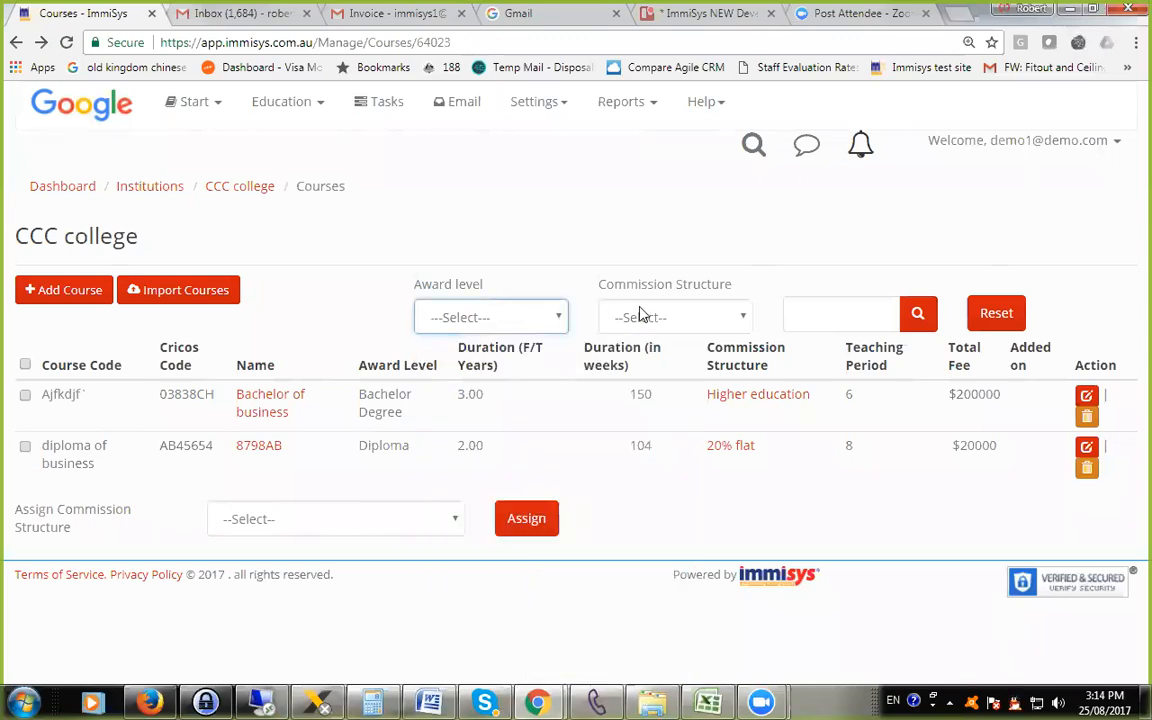
{"action": "left_click", "coordinate": [640, 316]}
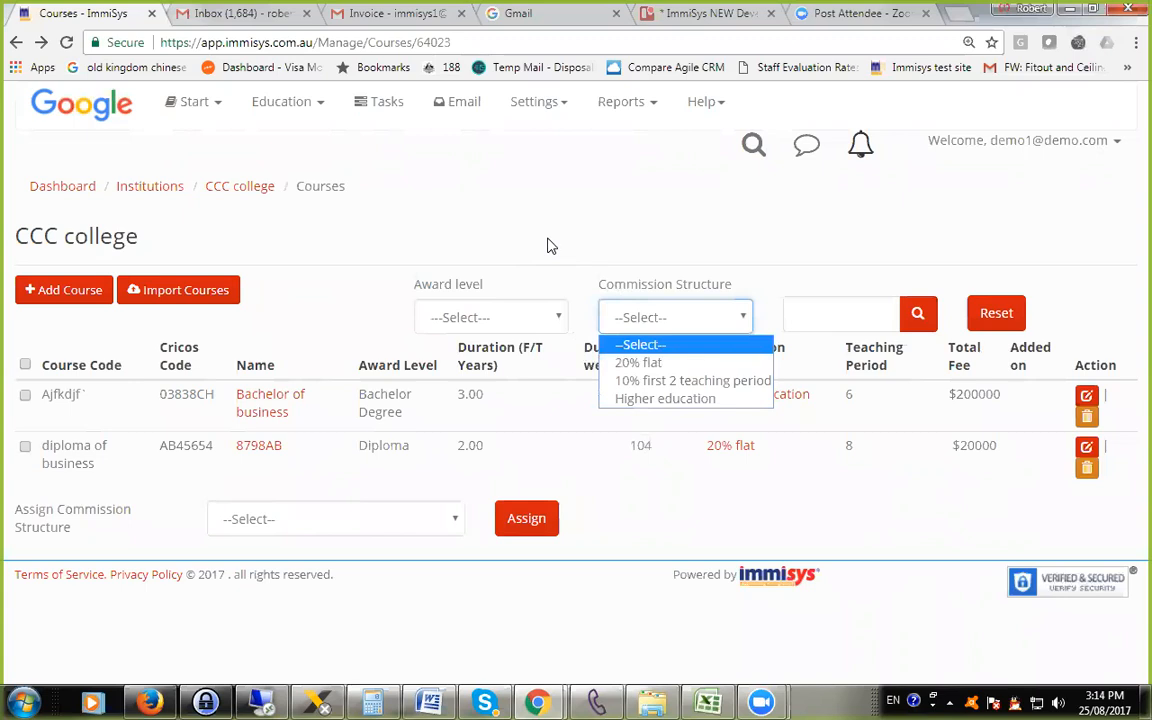
{"action": "left_click", "coordinate": [337, 240]}
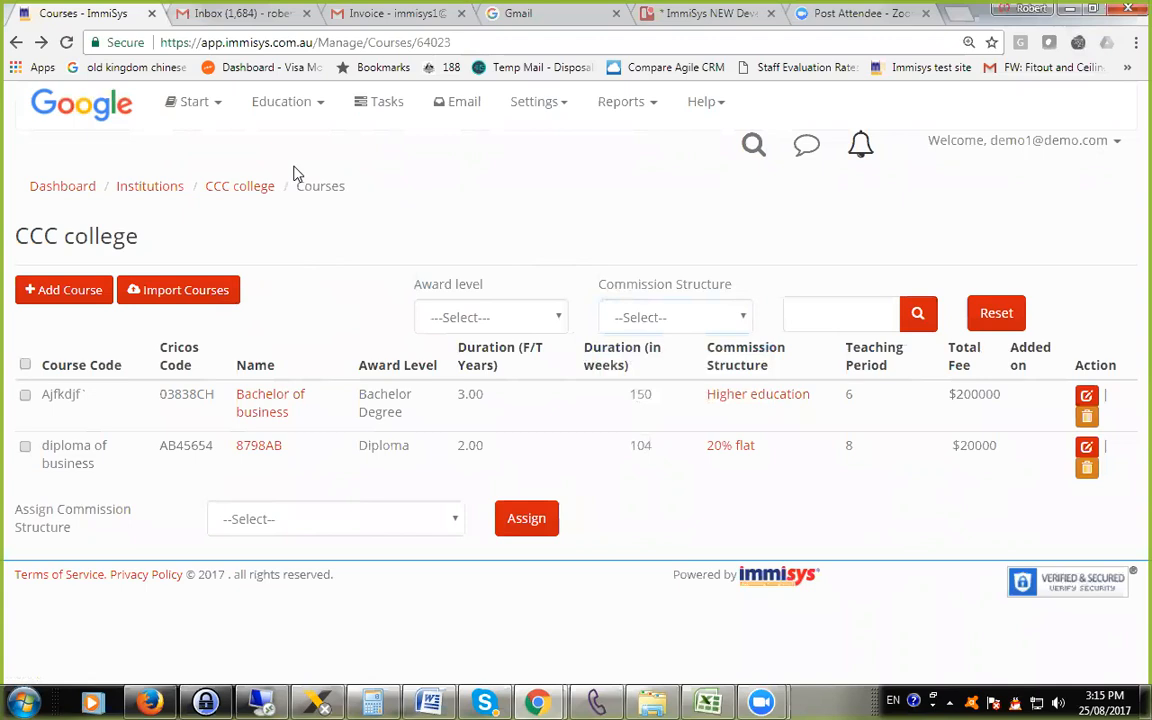
Show the education module's list of all courses and check its Country and State filter choices.
{"action": "left_click", "coordinate": [279, 114]}
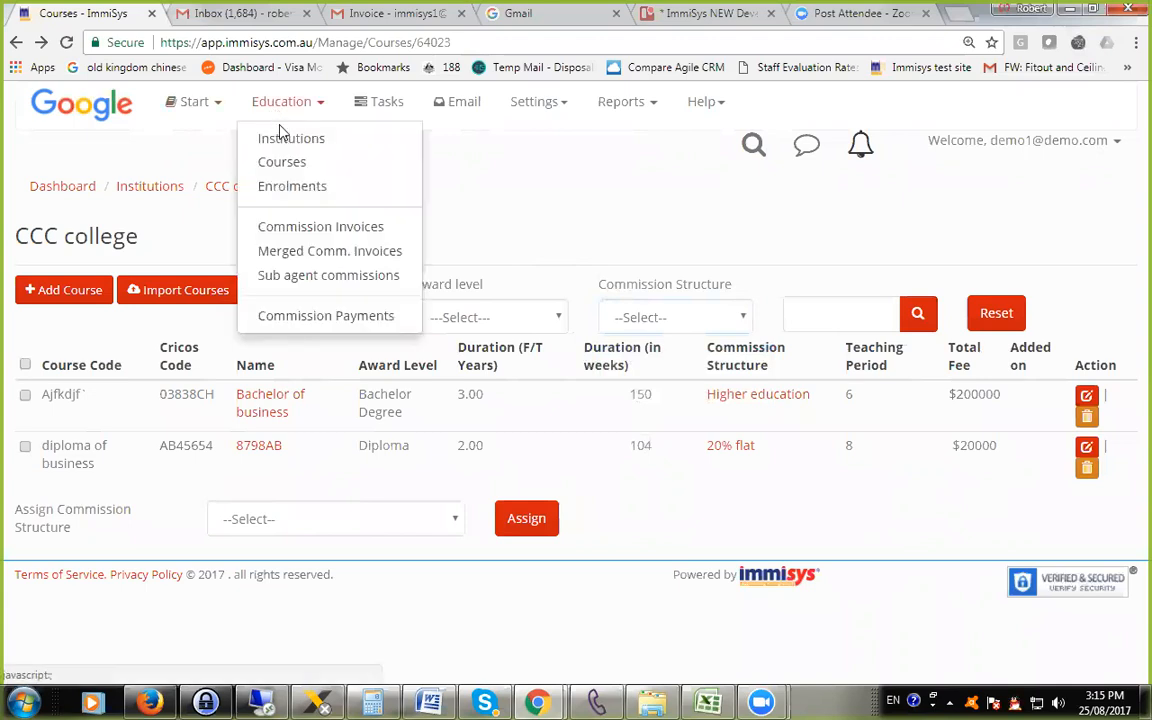
{"action": "left_click", "coordinate": [281, 163]}
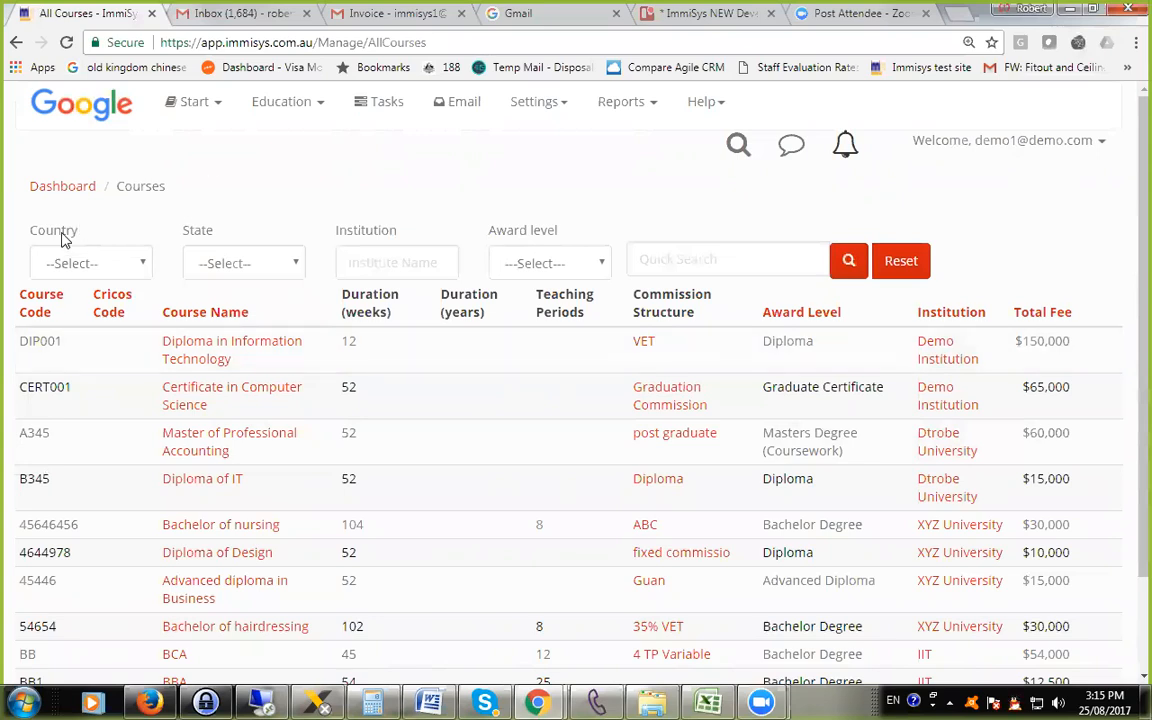
{"action": "left_click", "coordinate": [114, 266]}
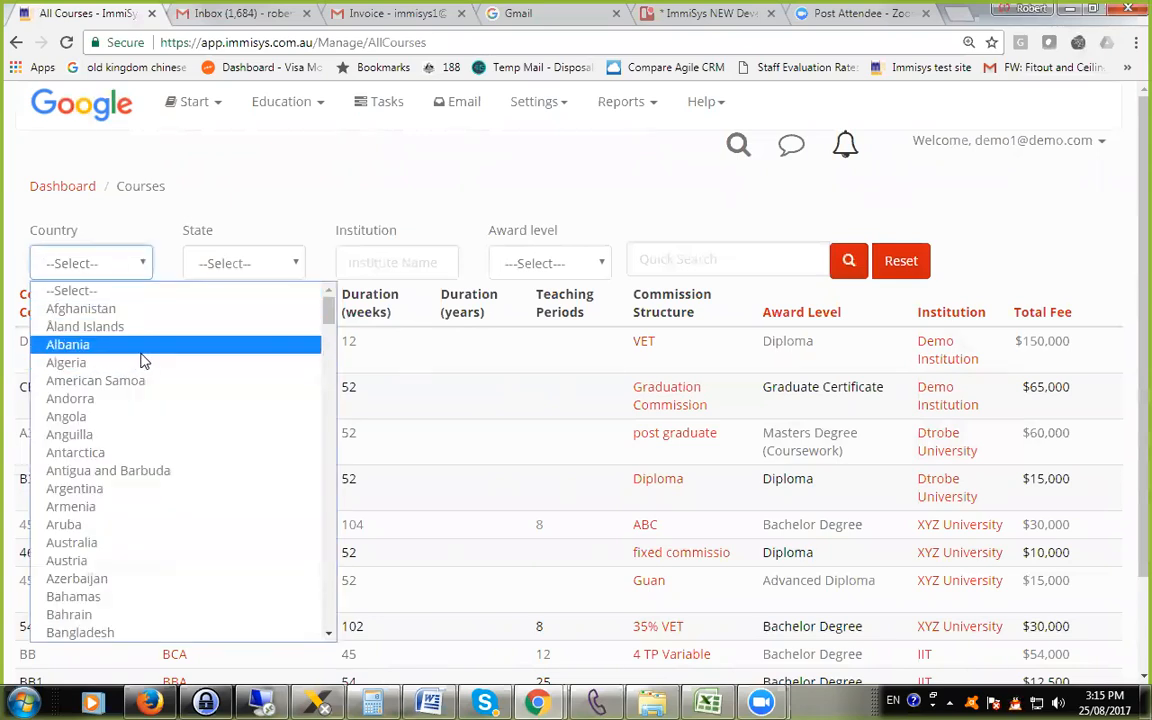
{"action": "left_click", "coordinate": [125, 205]}
{"action": "left_click", "coordinate": [237, 258]}
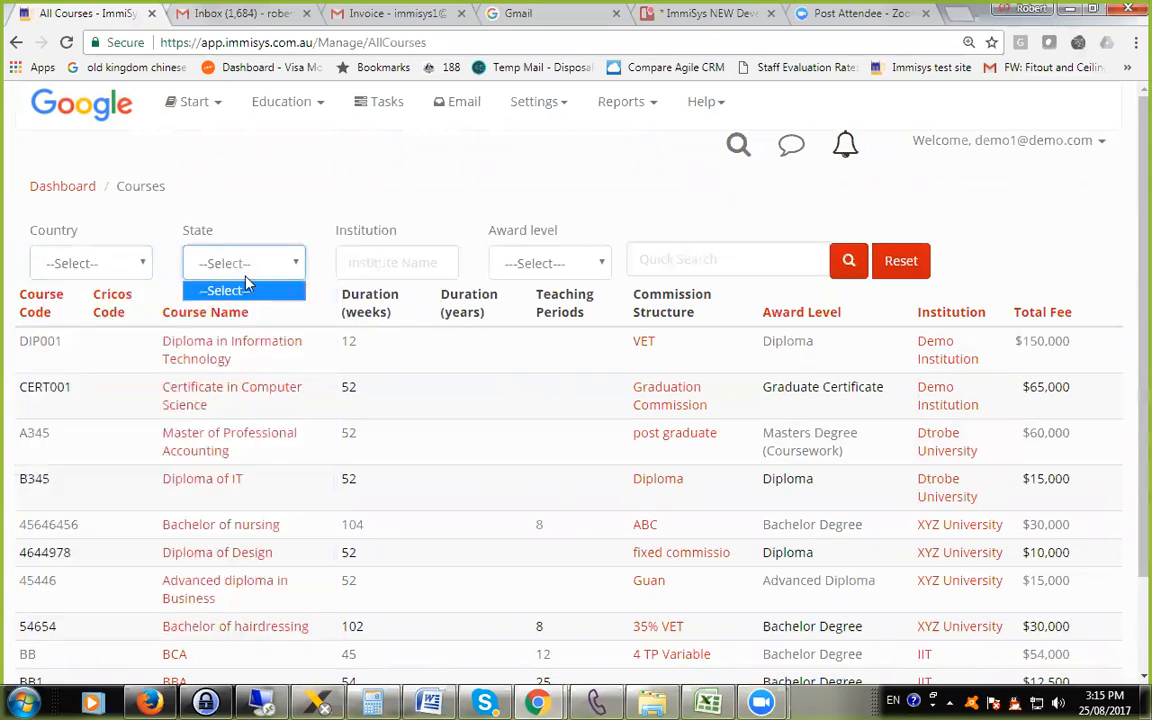
Set the course list's Country filter to Australia and check the states offered, leaving the state unselected.
{"action": "left_click", "coordinate": [133, 270]}
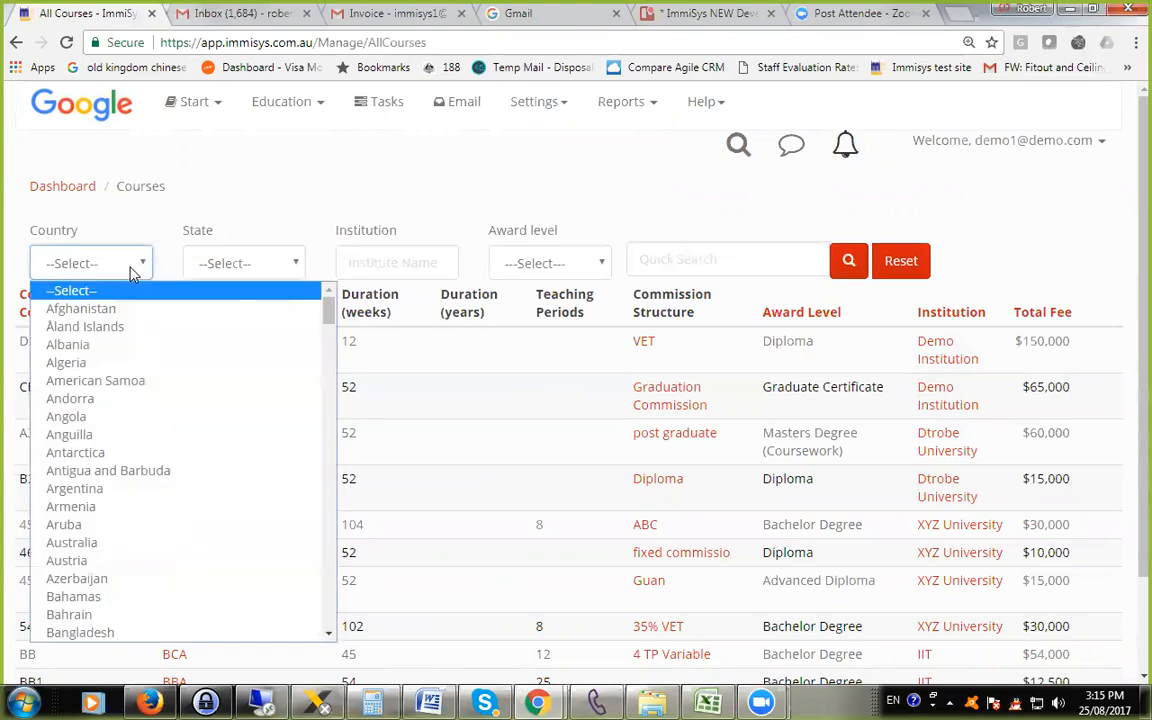
{"action": "key", "text": "a"}
{"action": "key", "text": "u"}
{"action": "key", "text": "Return"}
{"action": "left_click", "coordinate": [224, 262]}
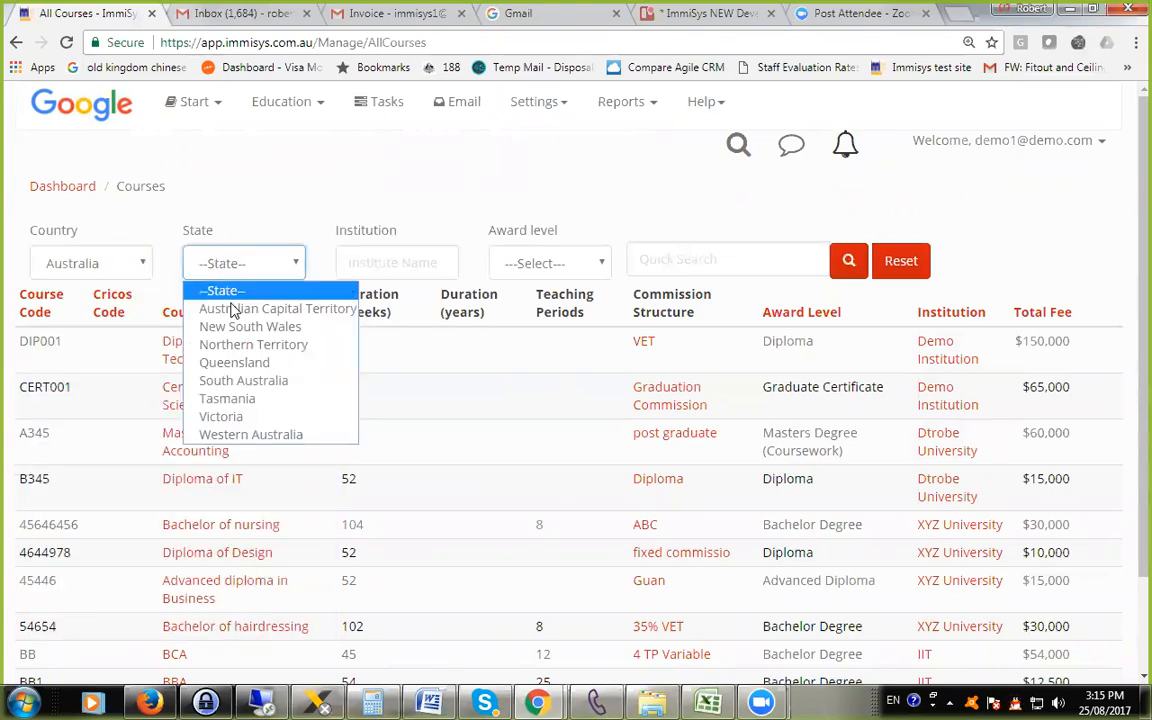
{"action": "left_click", "coordinate": [342, 226]}
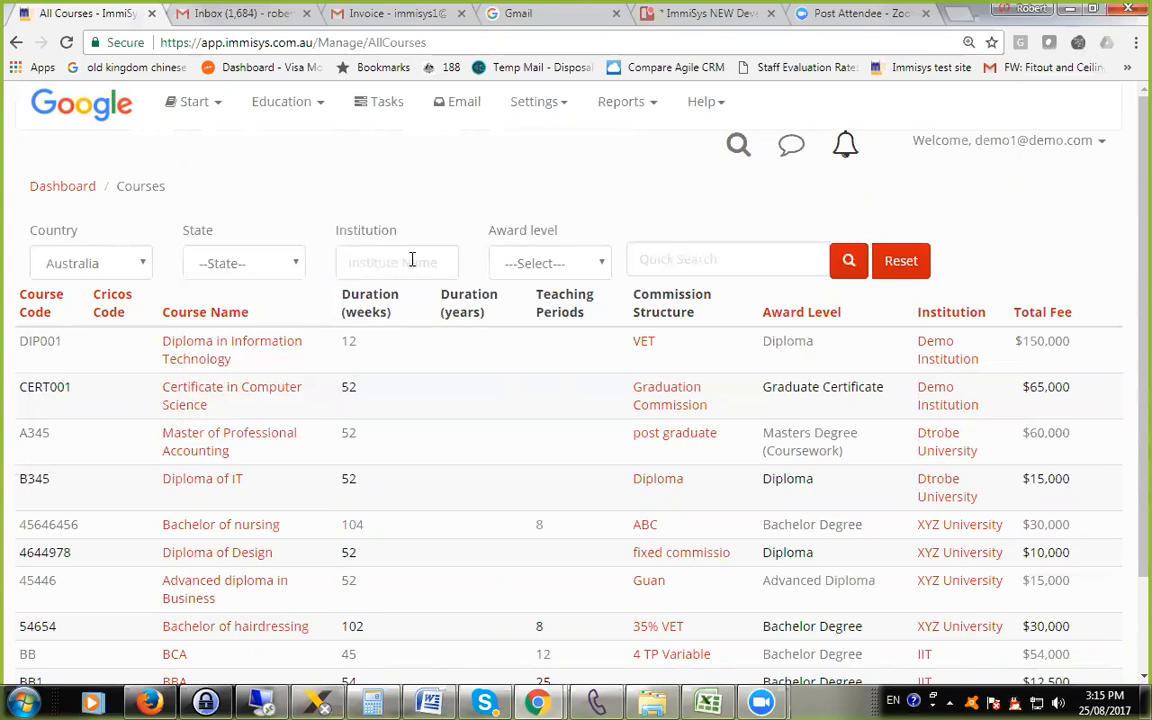
Check the Award level filter and the quick search field of the course list, leaving both unset.
{"action": "left_click", "coordinate": [553, 262]}
{"action": "left_click", "coordinate": [745, 255]}
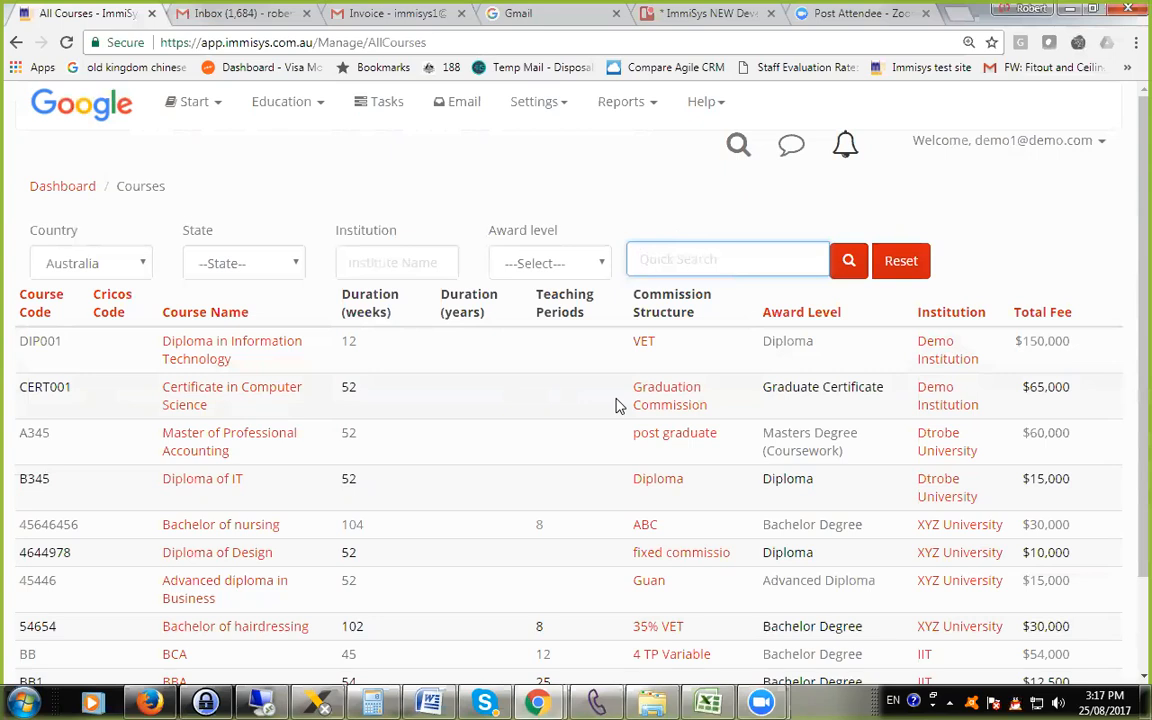
{"action": "left_click", "coordinate": [440, 195]}
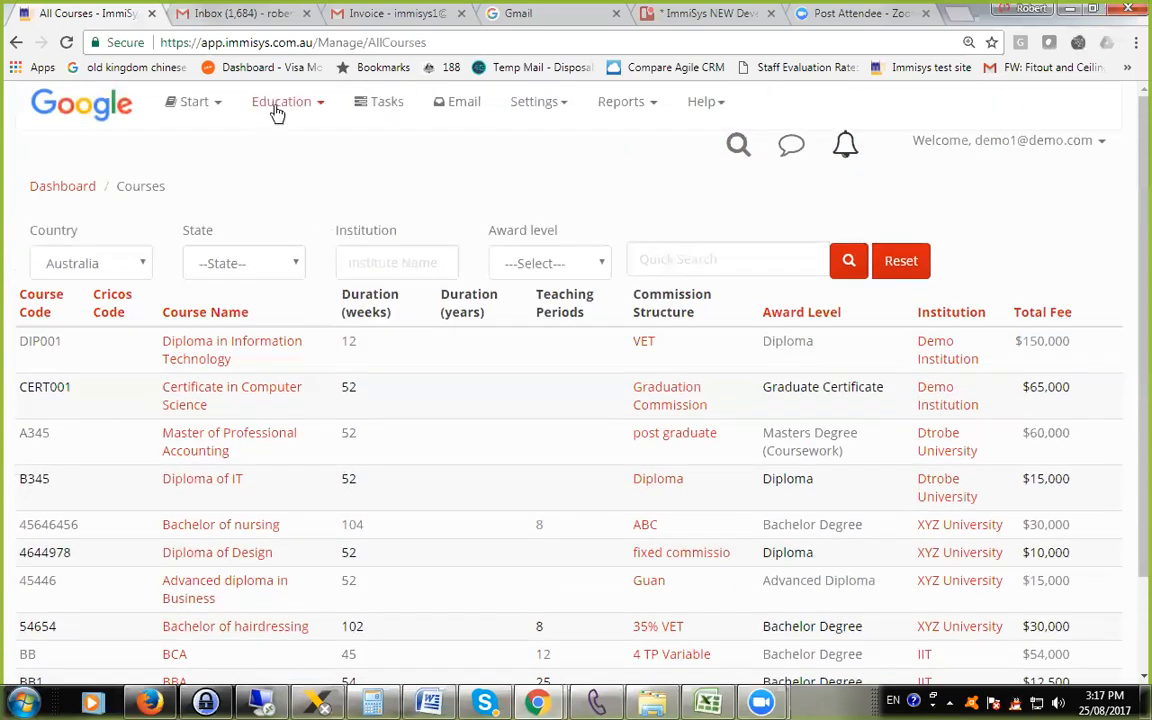
Open Test College's record from the institutions list and show its commission structures.
{"action": "left_click", "coordinate": [277, 108]}
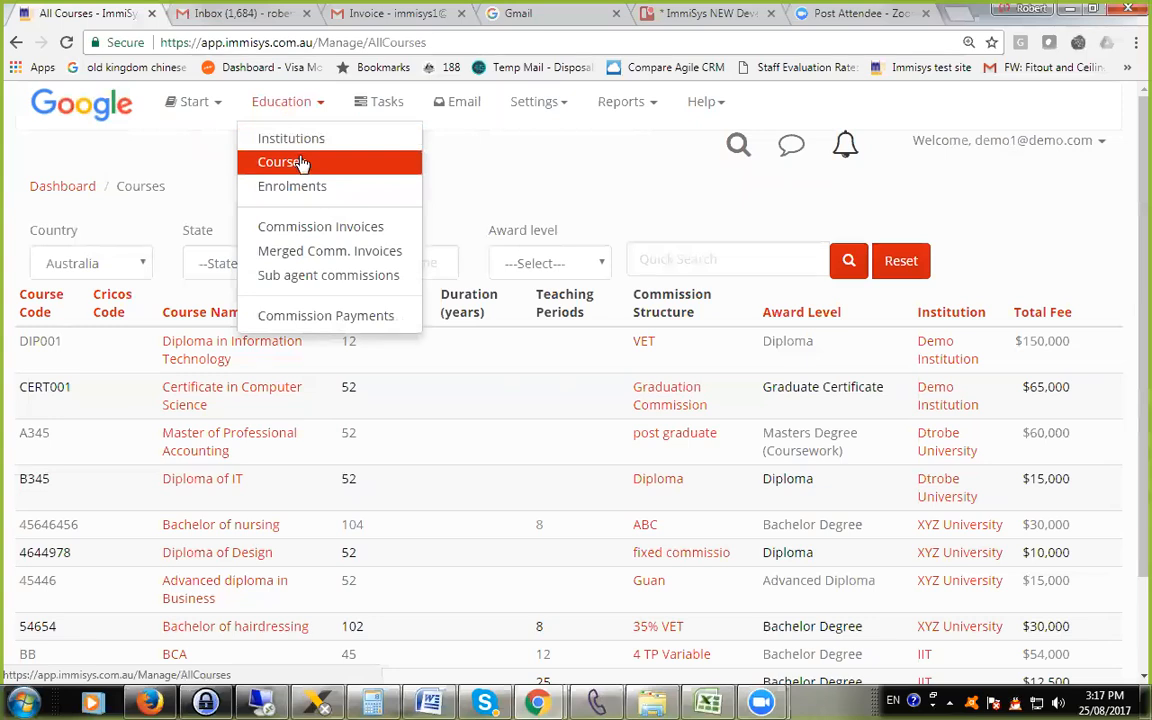
{"action": "left_click", "coordinate": [300, 141]}
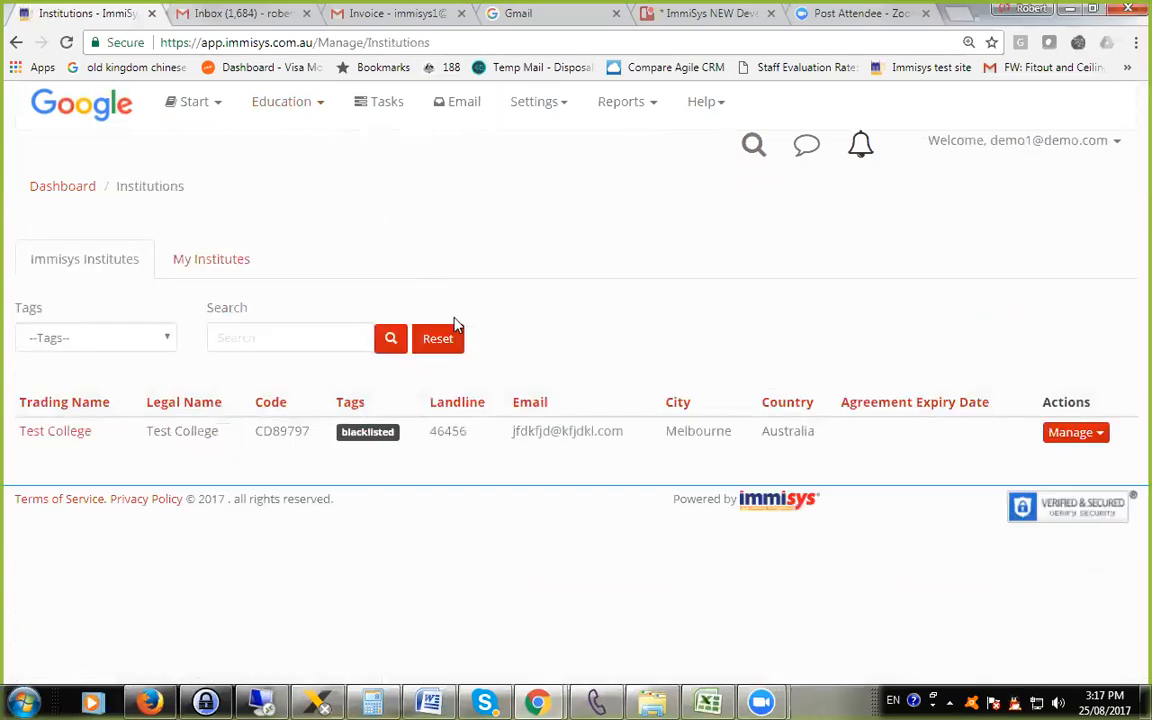
{"action": "left_click", "coordinate": [54, 438]}
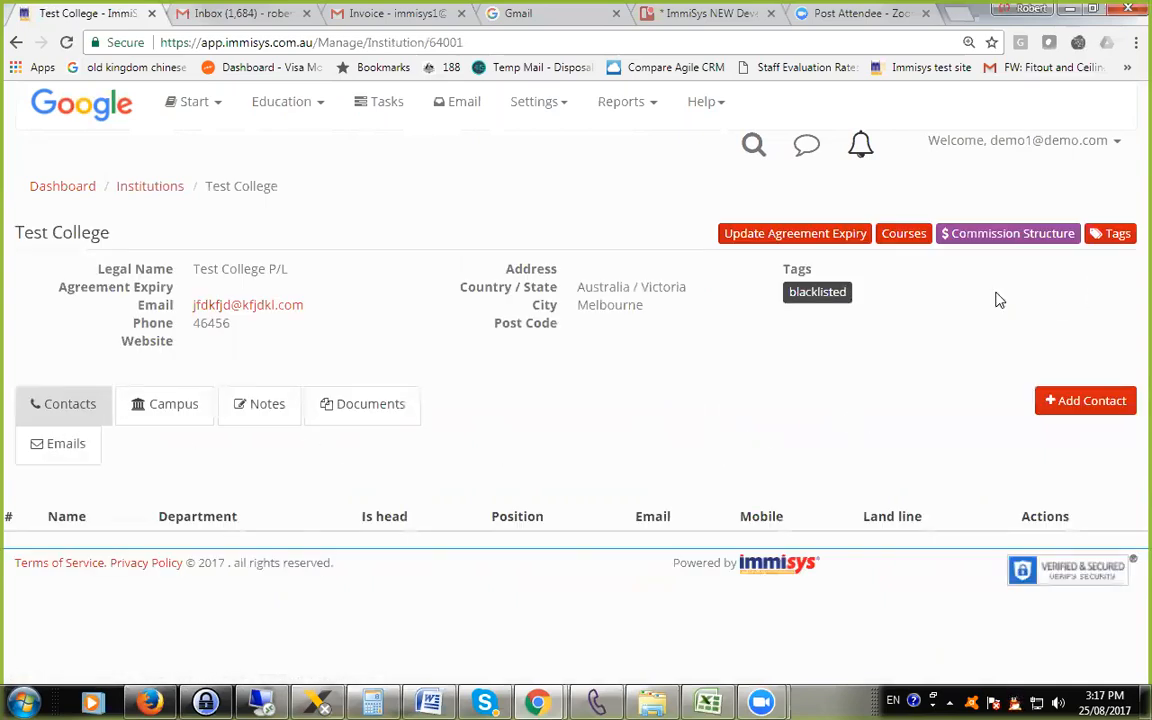
{"action": "left_click", "coordinate": [999, 240]}
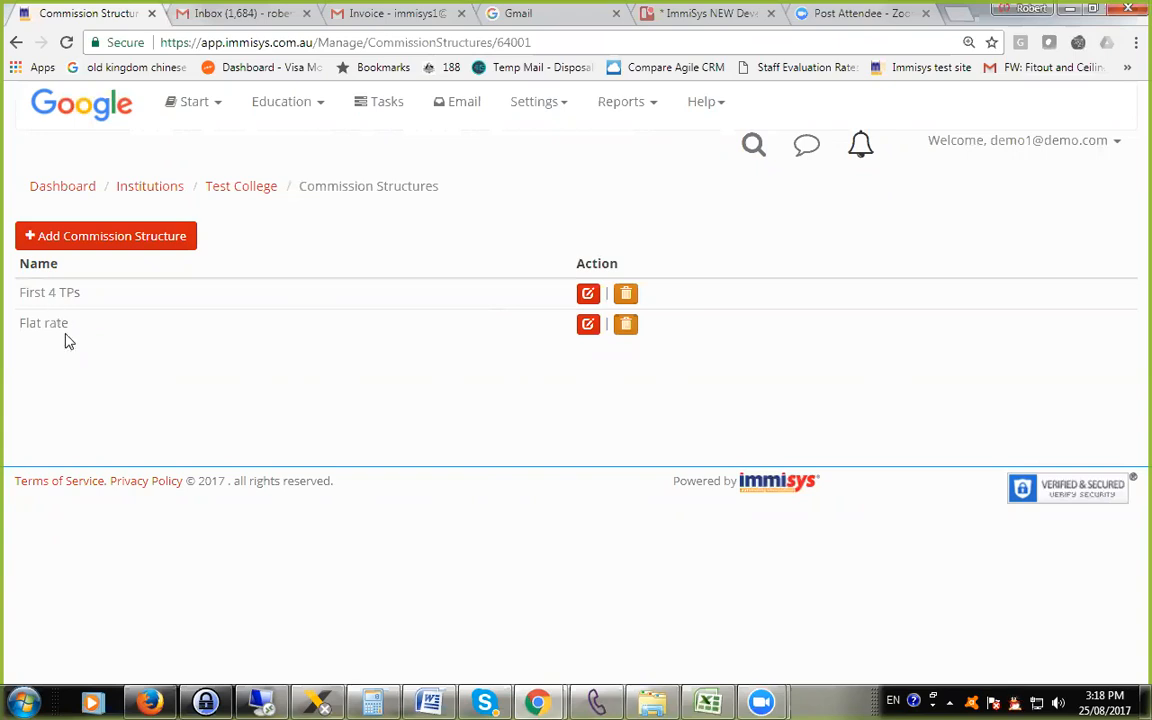
Review the form for adding a commission structure, including its name field, and close it without saving.
{"action": "left_click", "coordinate": [63, 240]}
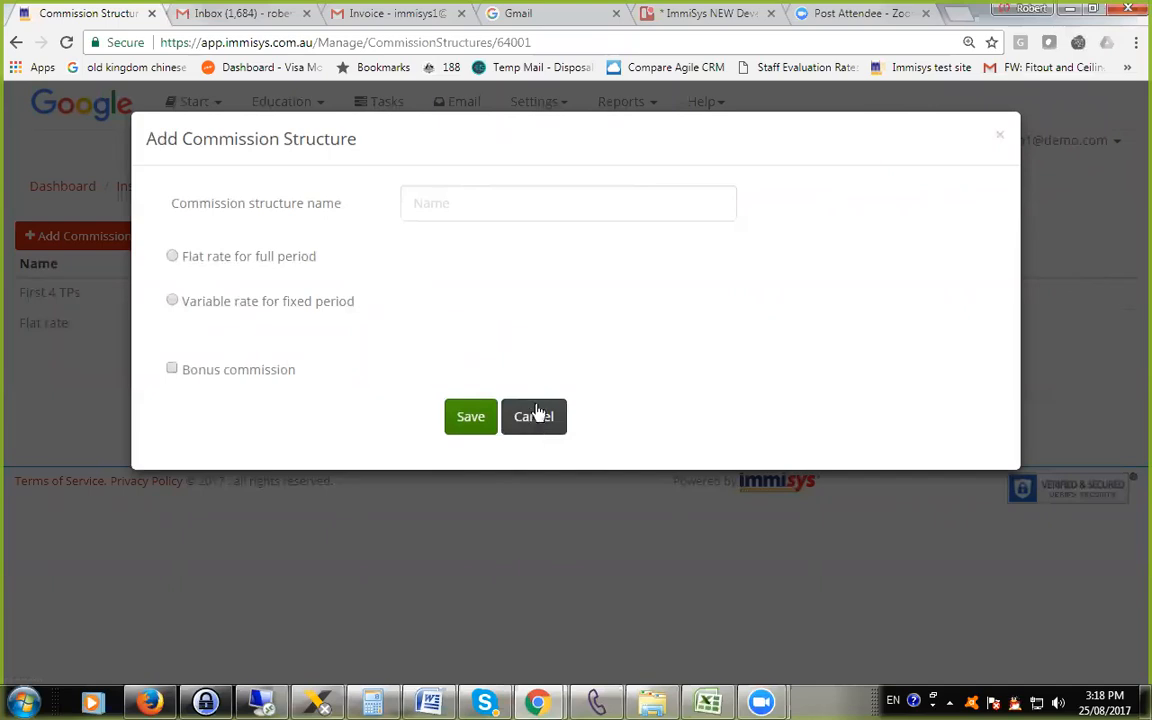
{"action": "left_click", "coordinate": [577, 210]}
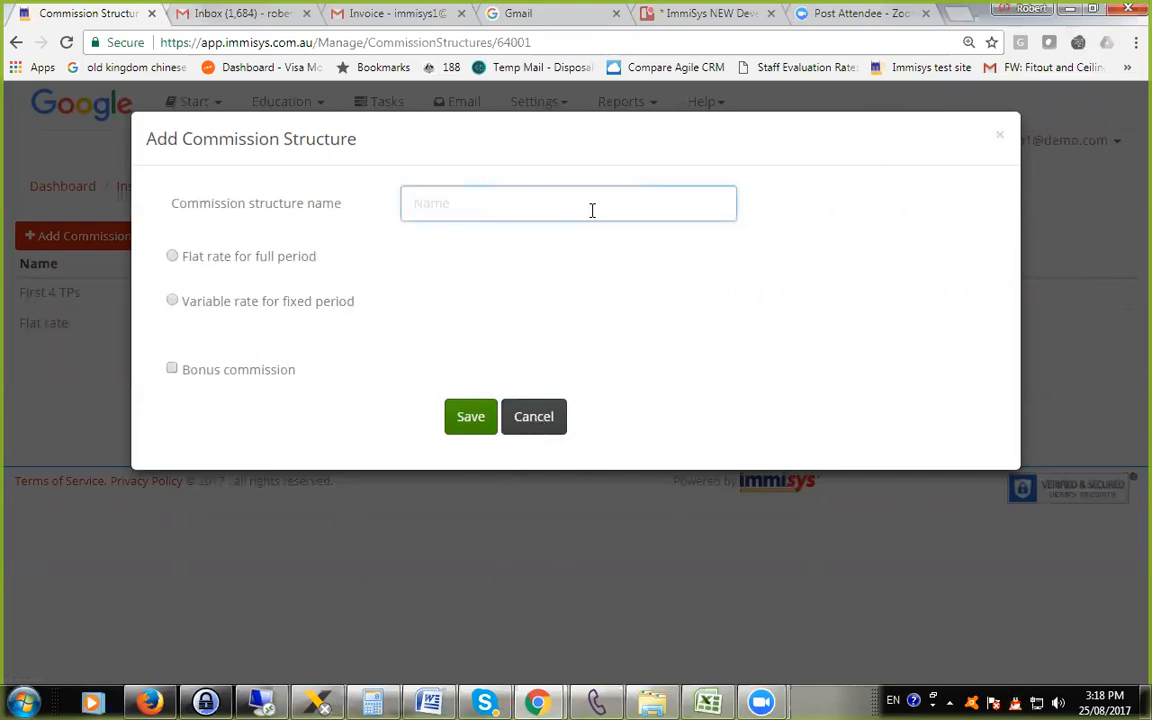
{"action": "left_click", "coordinate": [550, 418]}
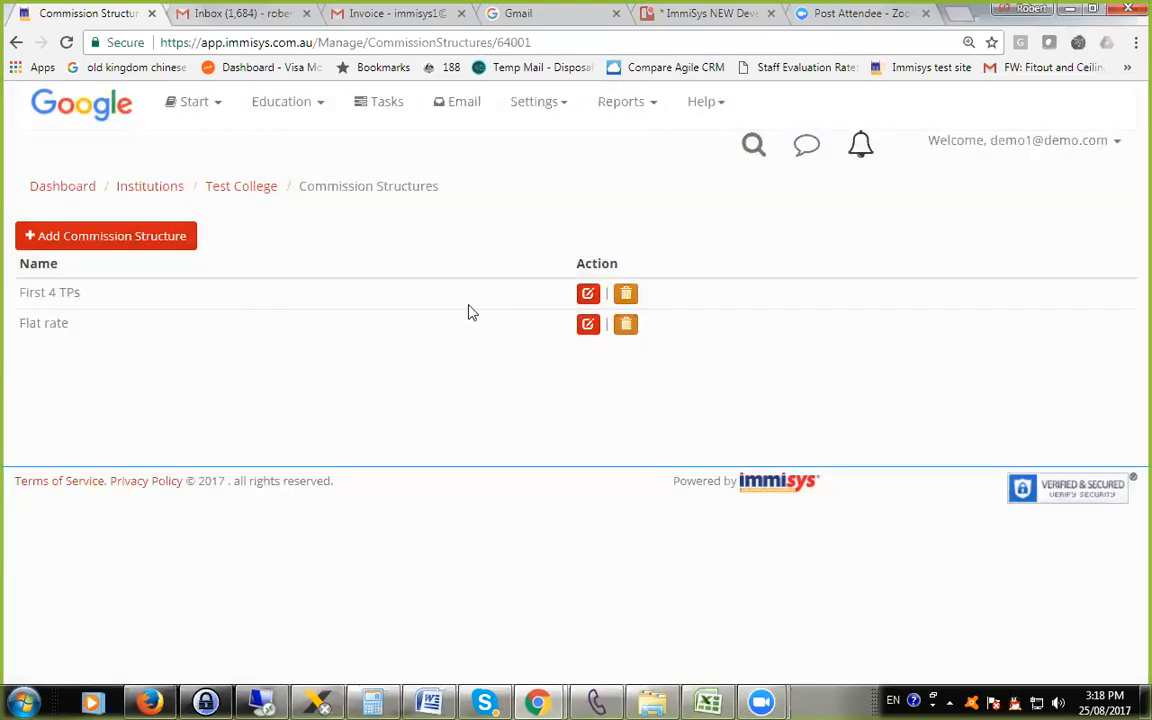
Open the First 4 TPs commission structure for editing and compare its flat rate and variable rate settings.
{"action": "left_click", "coordinate": [586, 294]}
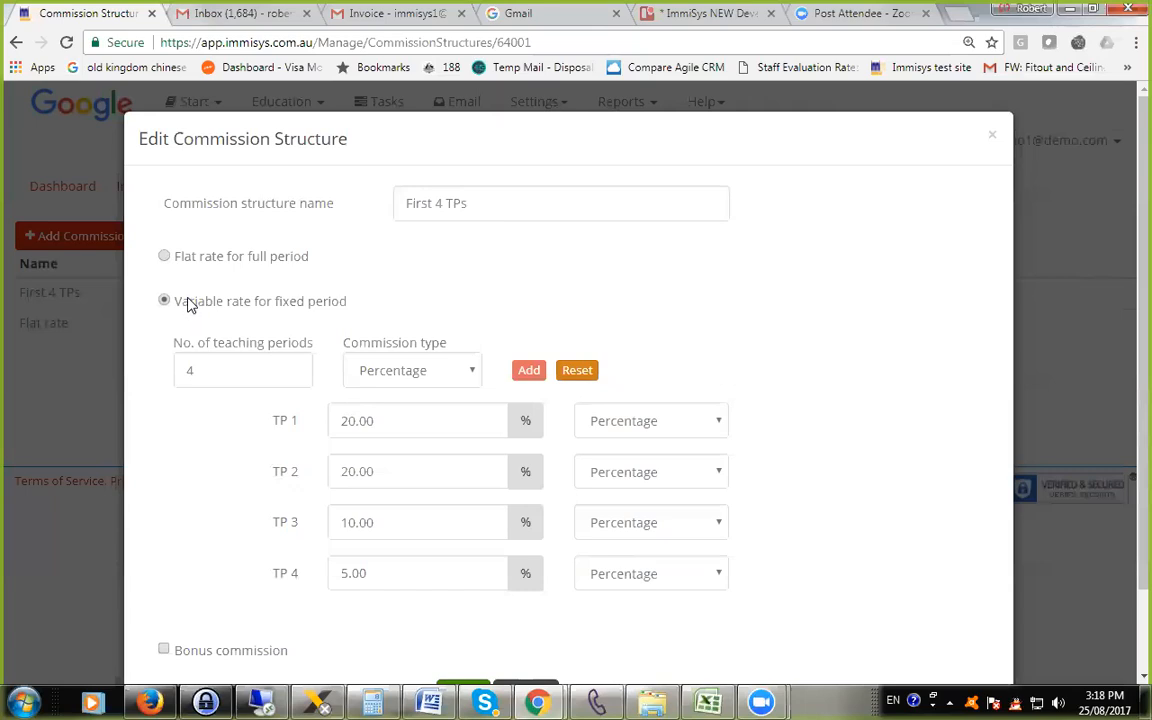
{"action": "left_click", "coordinate": [165, 258]}
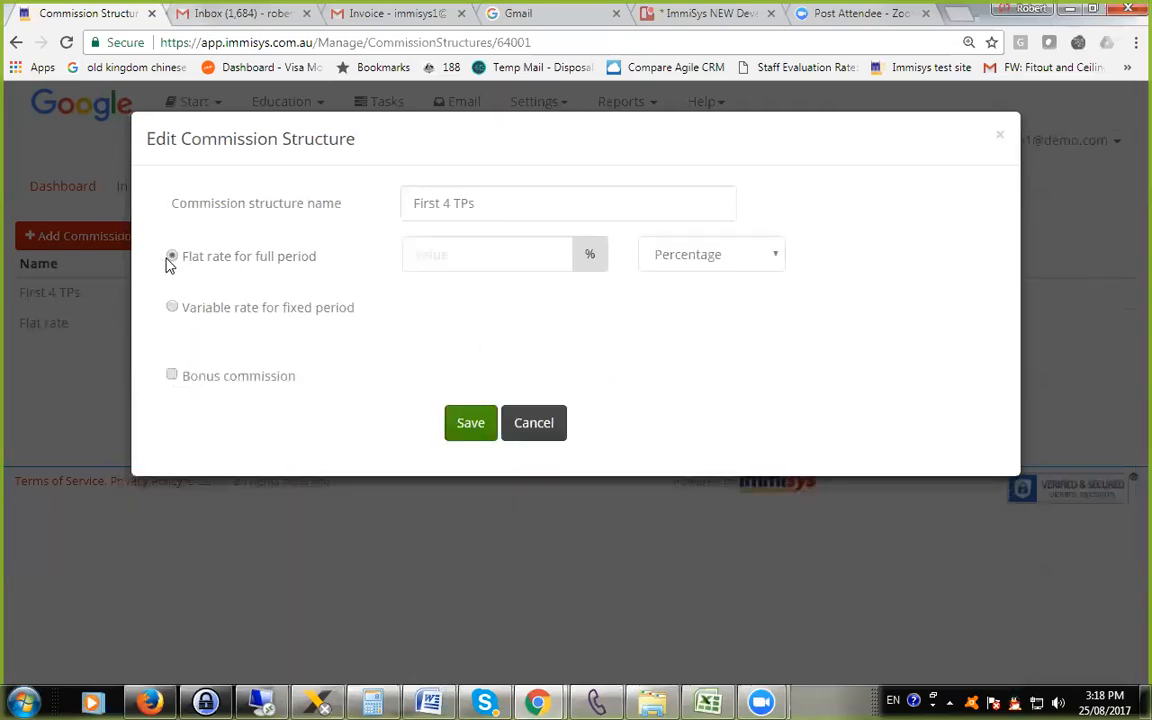
{"action": "left_click", "coordinate": [172, 307]}
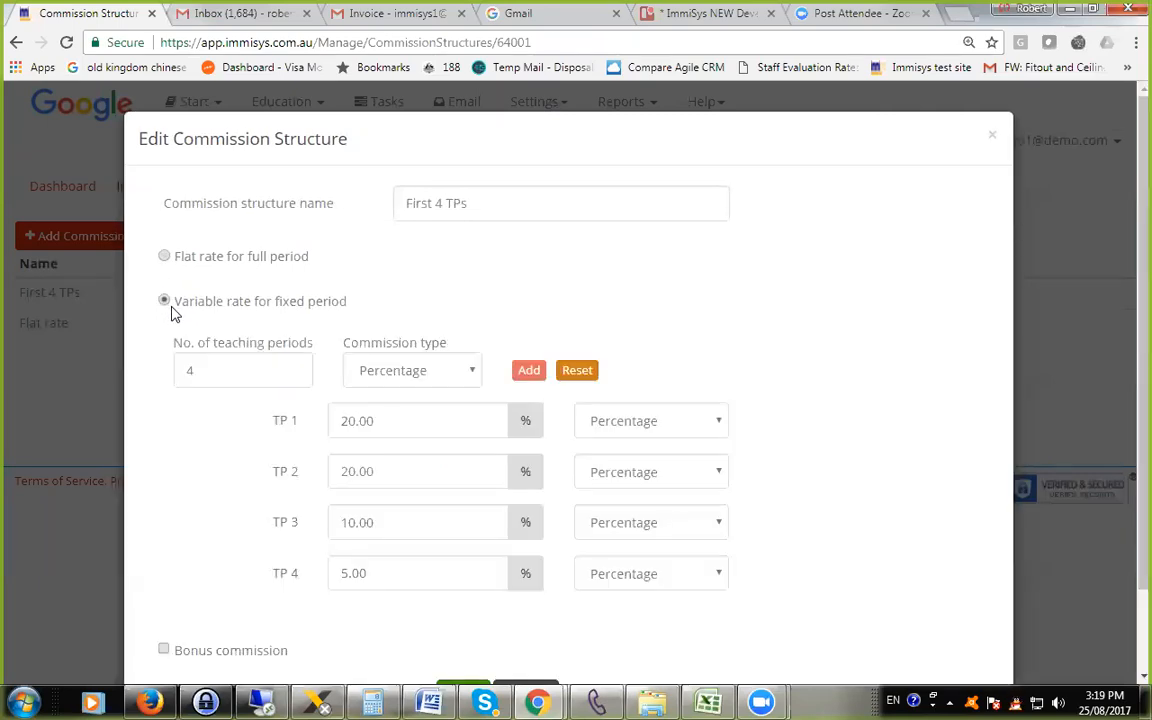
Try the flat rate for full period on First 4 TPs with the type as Amount ($), then Percentage.
{"action": "left_click", "coordinate": [165, 257]}
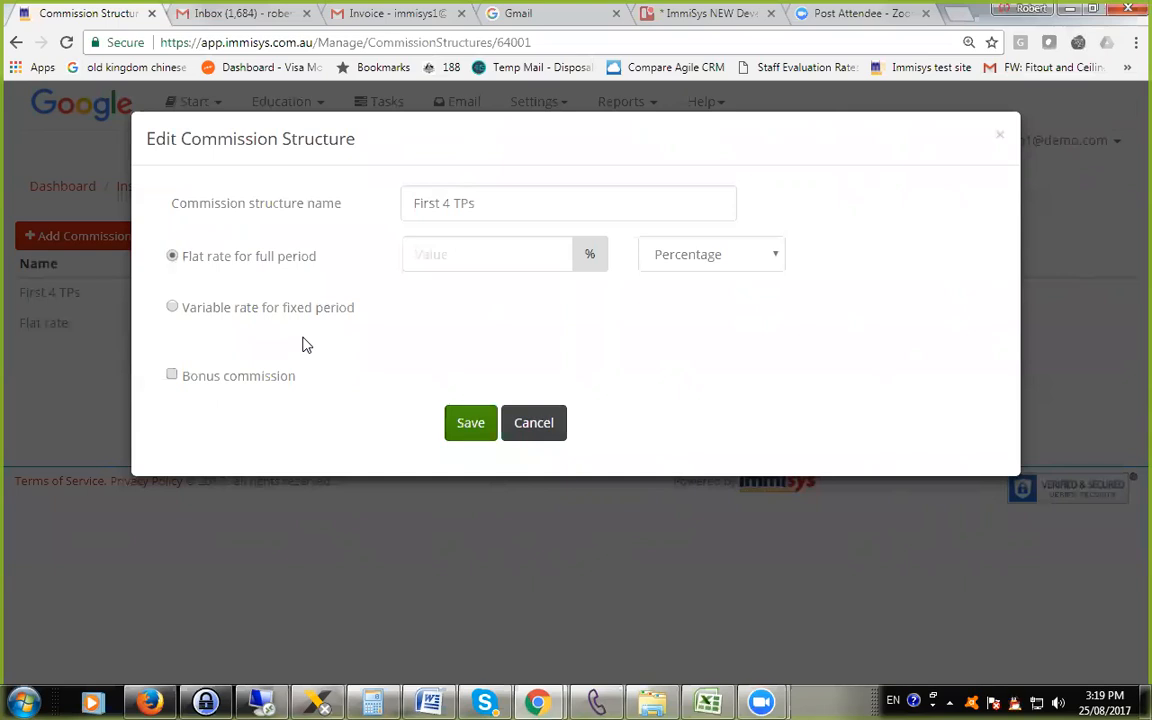
{"action": "left_click", "coordinate": [708, 252]}
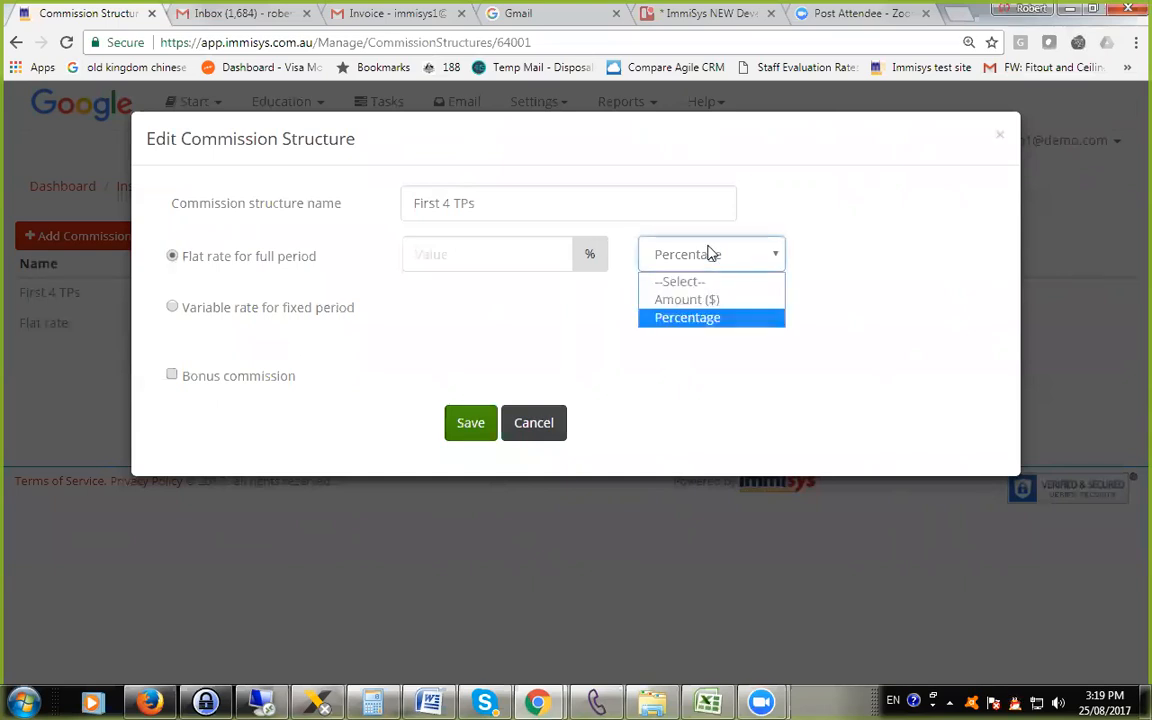
{"action": "left_click", "coordinate": [700, 300]}
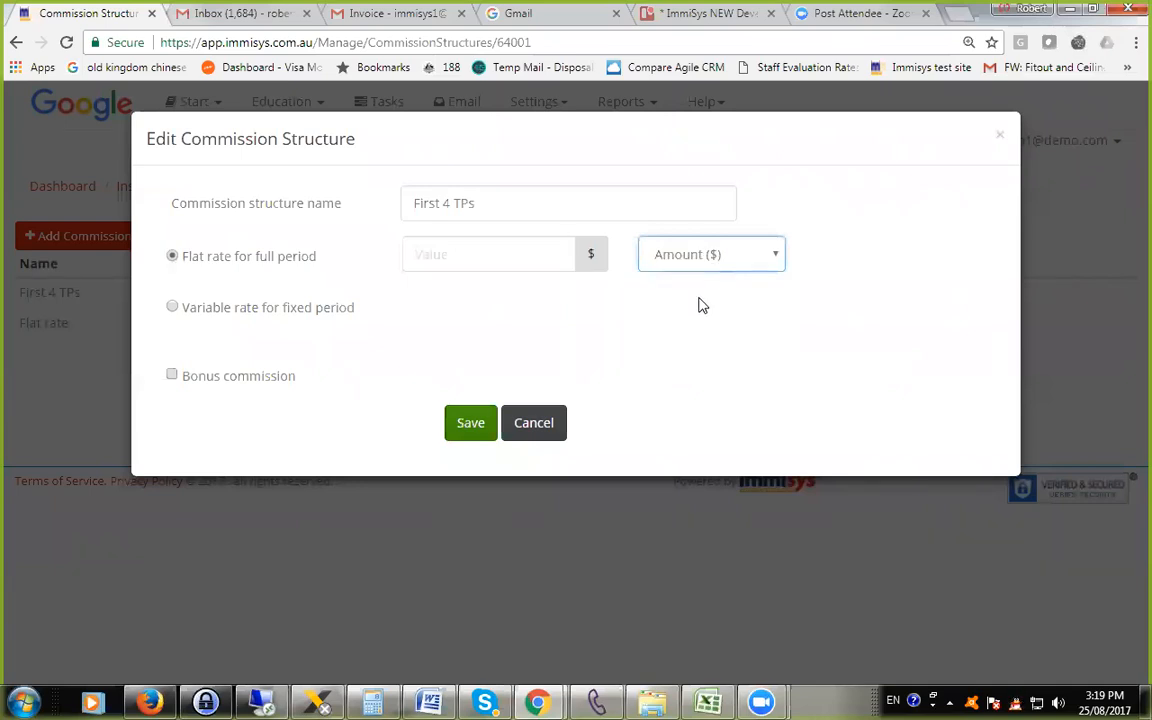
{"action": "left_click", "coordinate": [694, 255]}
{"action": "left_click", "coordinate": [699, 318]}
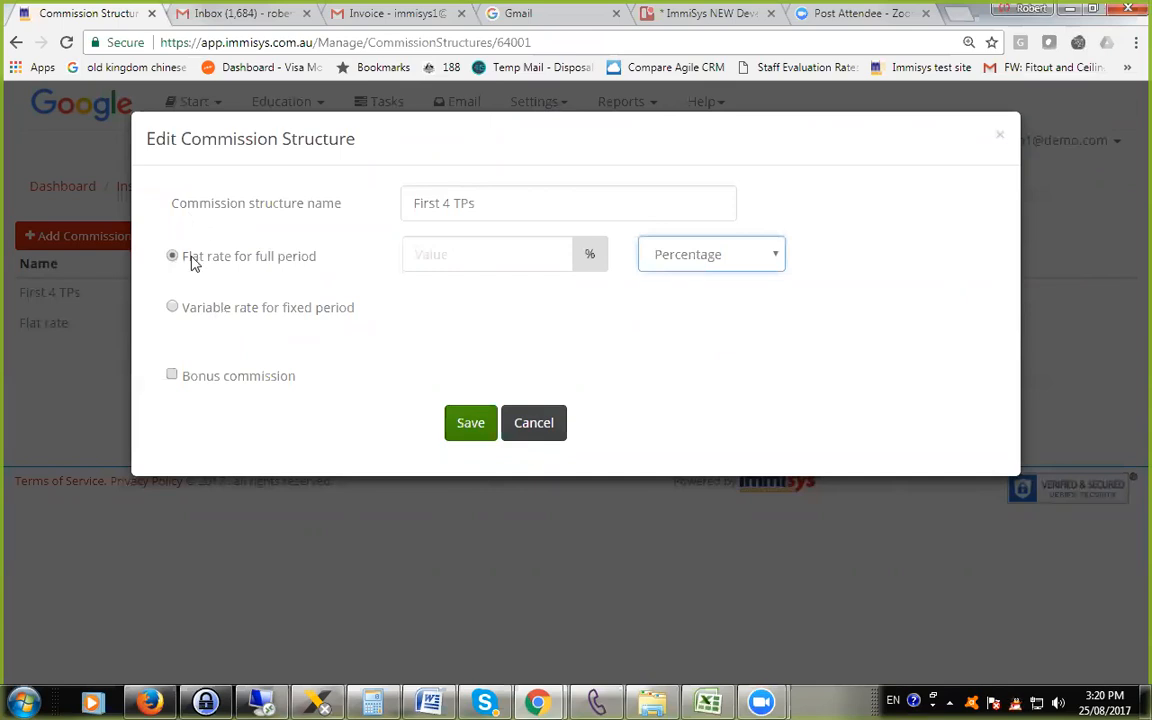
Select the variable rate for fixed period for First 4 TPs and enable bonus commission.
{"action": "left_click", "coordinate": [171, 306]}
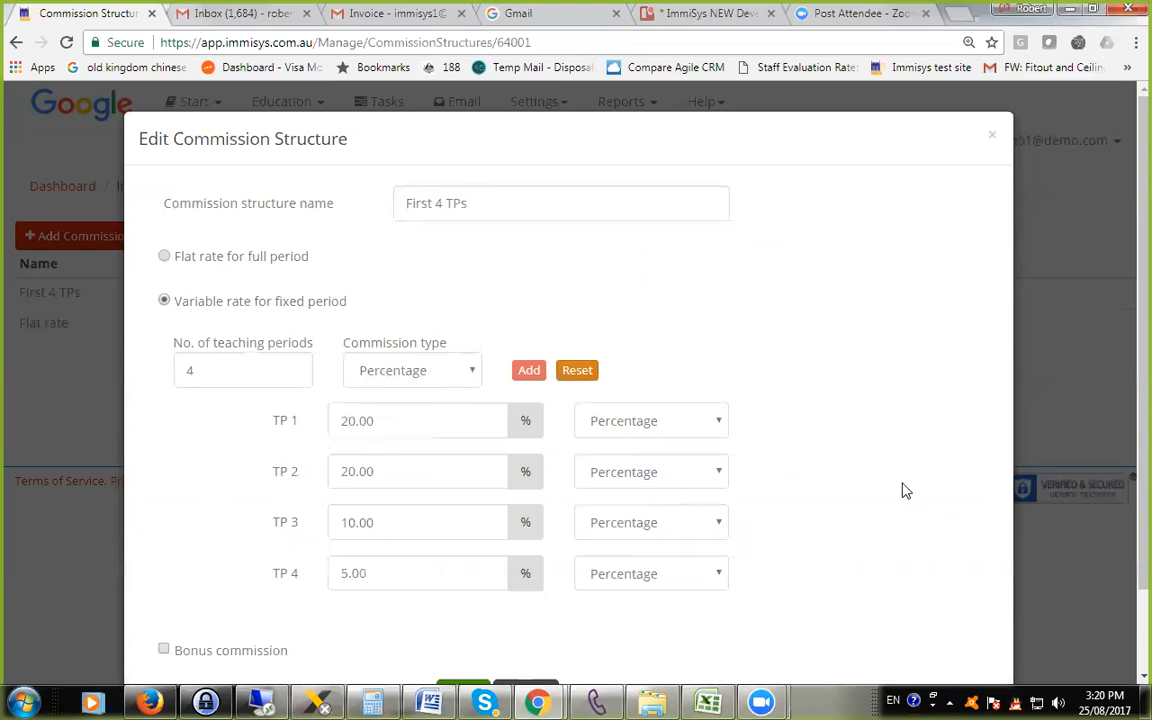
{"action": "scroll", "coordinate": [900, 489], "scroll_direction": "down", "scroll_amount": 2}
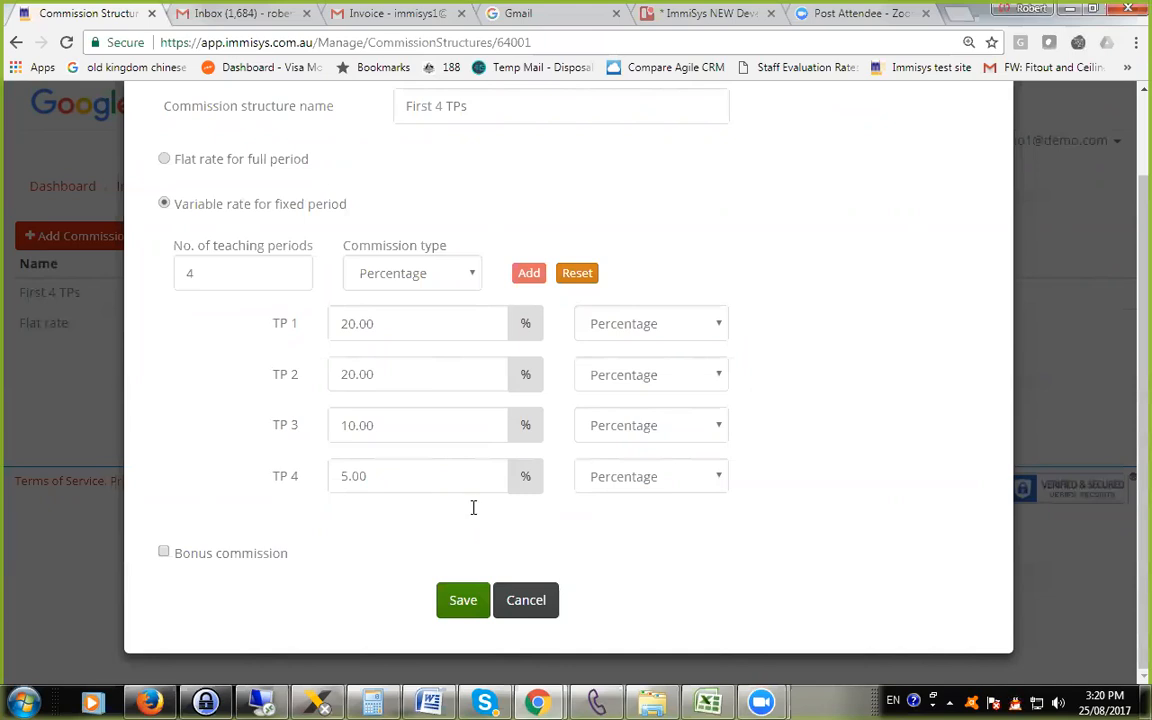
{"action": "left_click", "coordinate": [164, 552]}
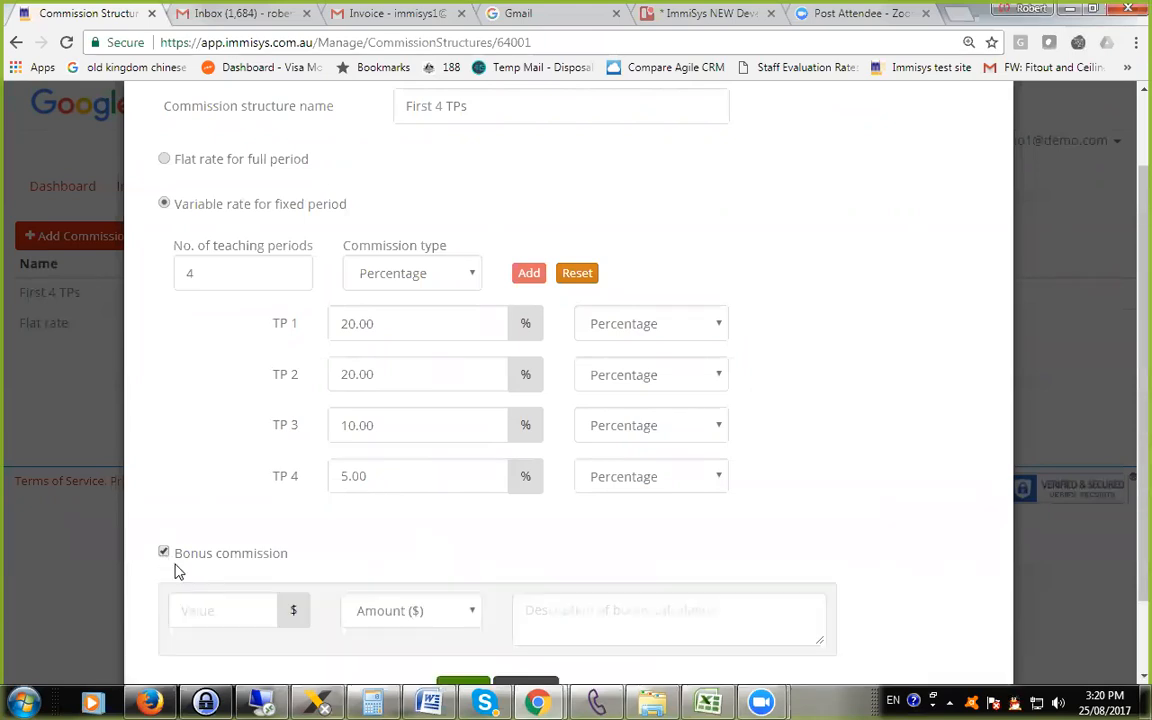
Disable the bonus commission on the First 4 TPs commission structure and close its form without saving.
{"action": "scroll", "coordinate": [339, 560], "scroll_direction": "down", "scroll_amount": 2}
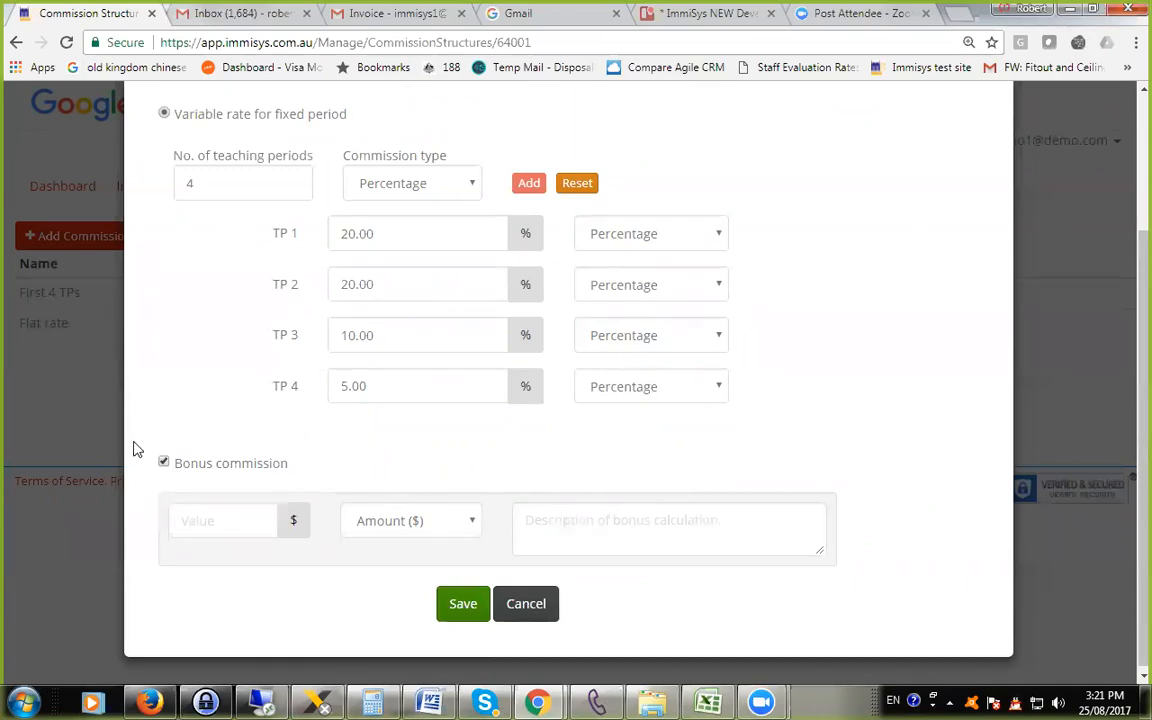
{"action": "left_click", "coordinate": [164, 462]}
{"action": "left_click", "coordinate": [524, 600]}
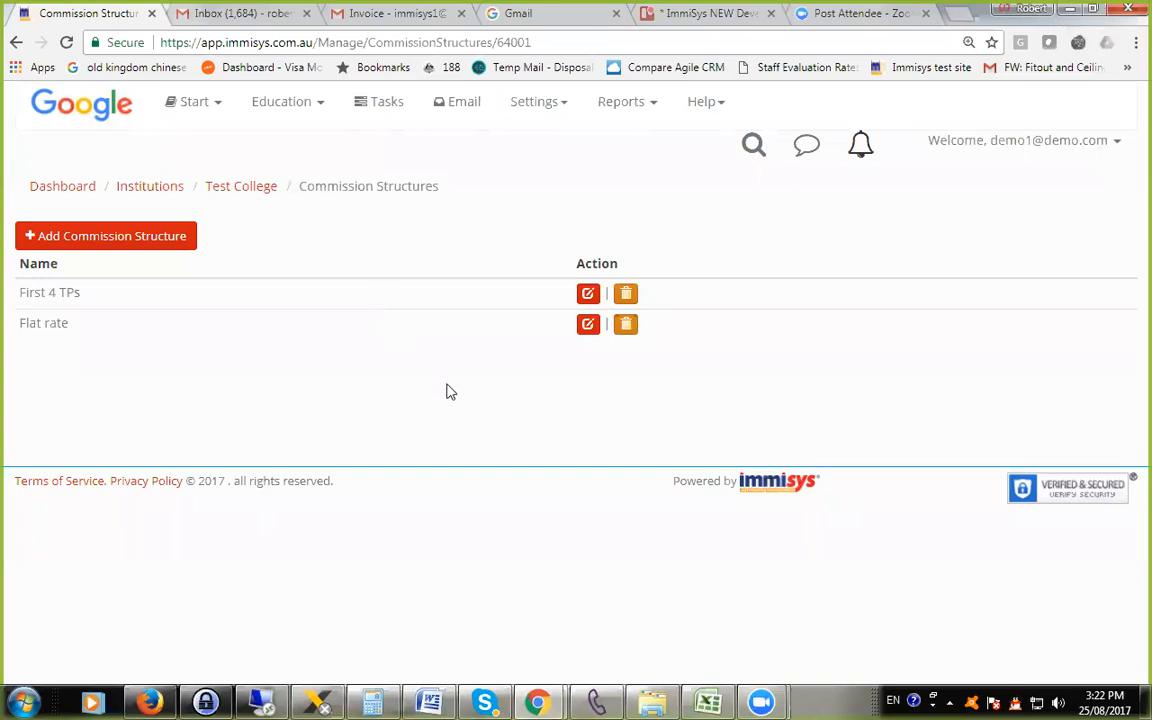
Review the Flat rate commission structure, close it without saving, and return to the Test College record.
{"action": "left_click", "coordinate": [587, 325]}
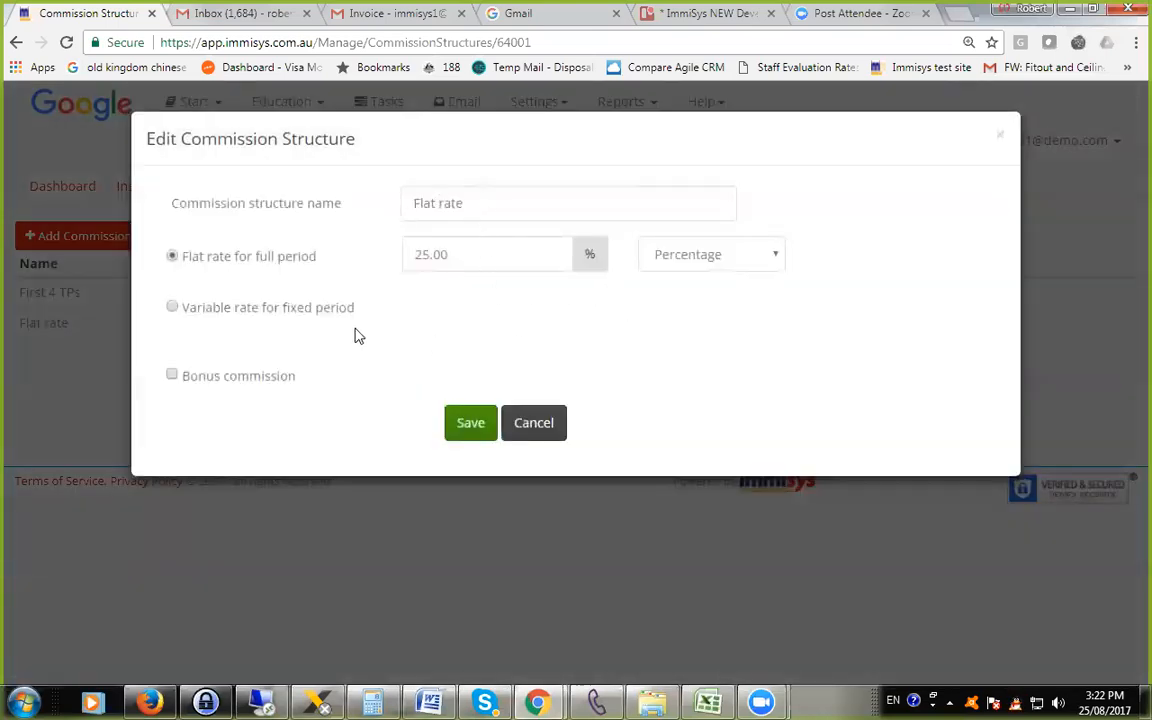
{"action": "left_click", "coordinate": [540, 434]}
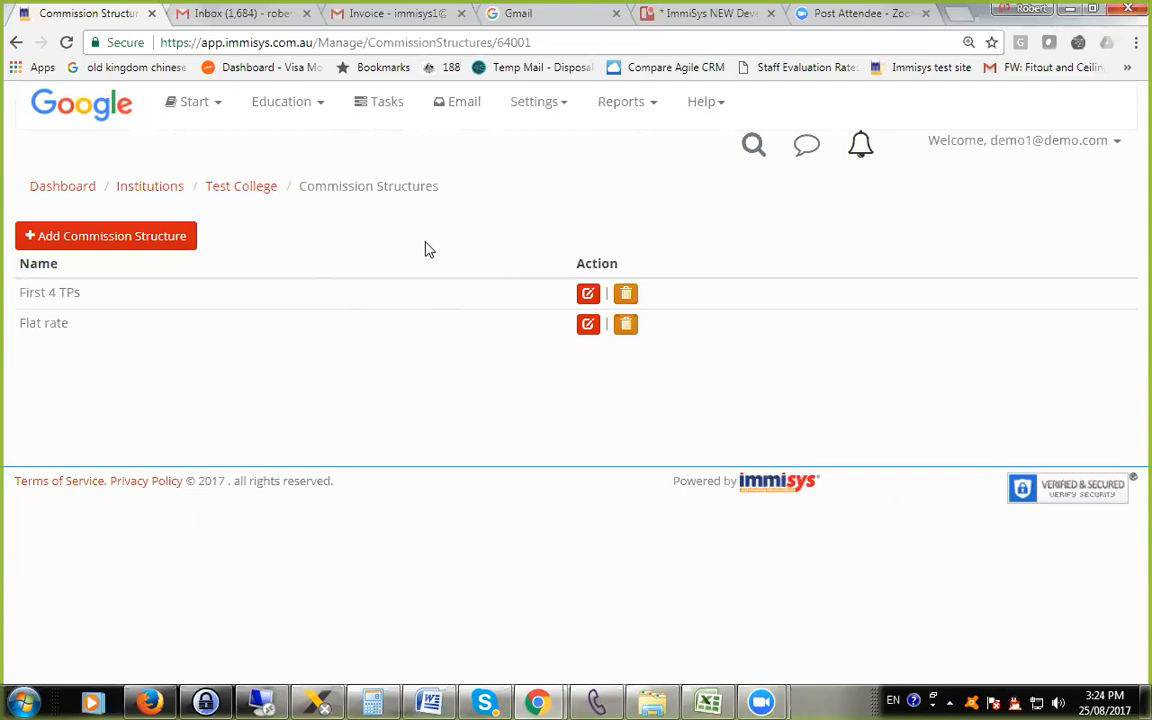
{"action": "left_click", "coordinate": [240, 190]}
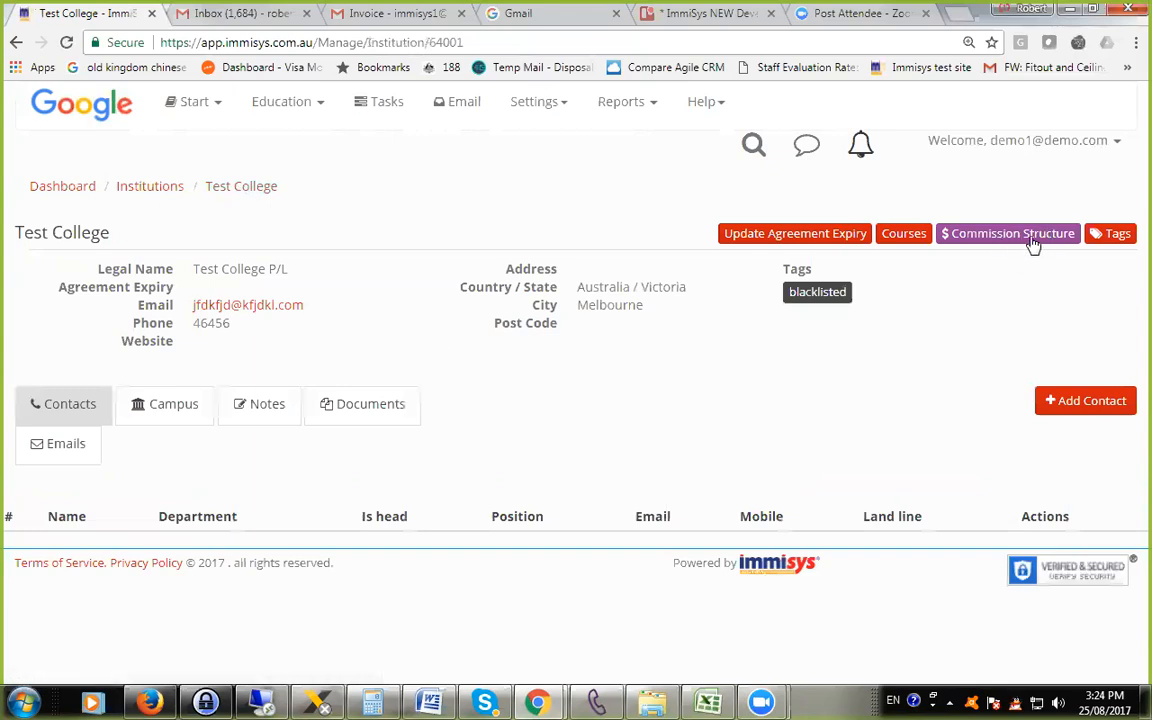
Revisit Test College's commission structures and open the institution's course list.
{"action": "left_click", "coordinate": [1018, 239]}
{"action": "right_click", "coordinate": [309, 233]}
{"action": "left_click", "coordinate": [253, 190]}
{"action": "left_click", "coordinate": [908, 236]}
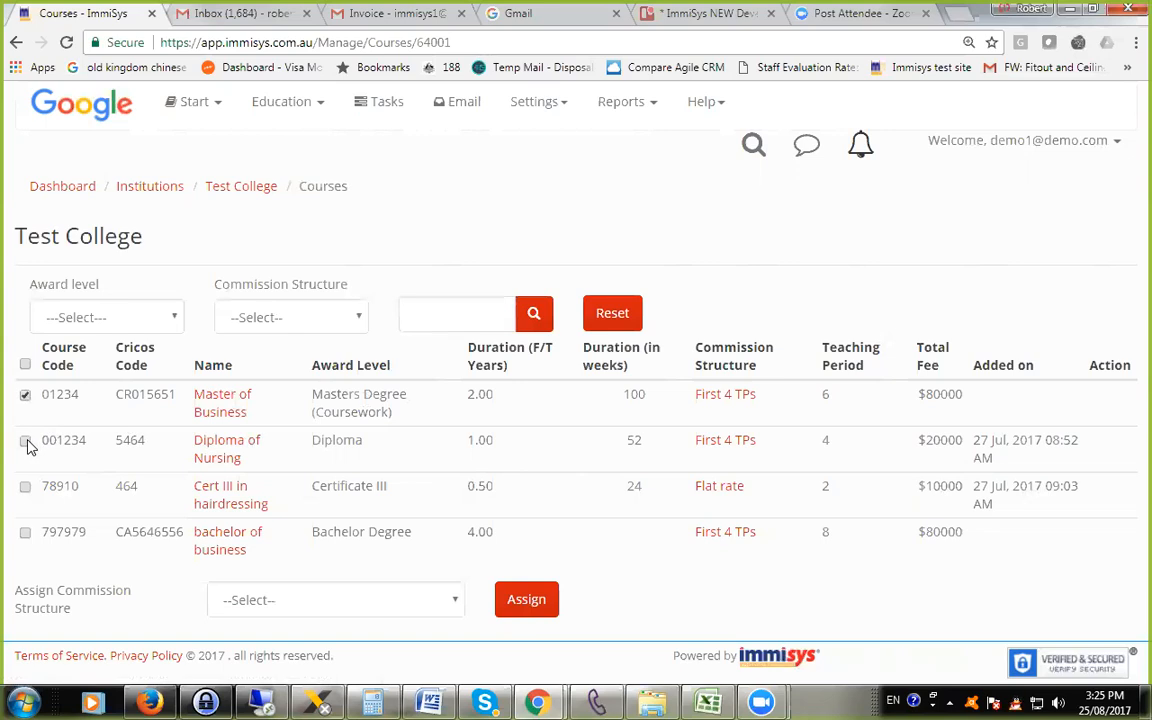
Try the commission structure assignment on all Test College courses with no structure chosen.
{"action": "left_click", "coordinate": [360, 602]}
{"action": "left_click", "coordinate": [333, 636]}
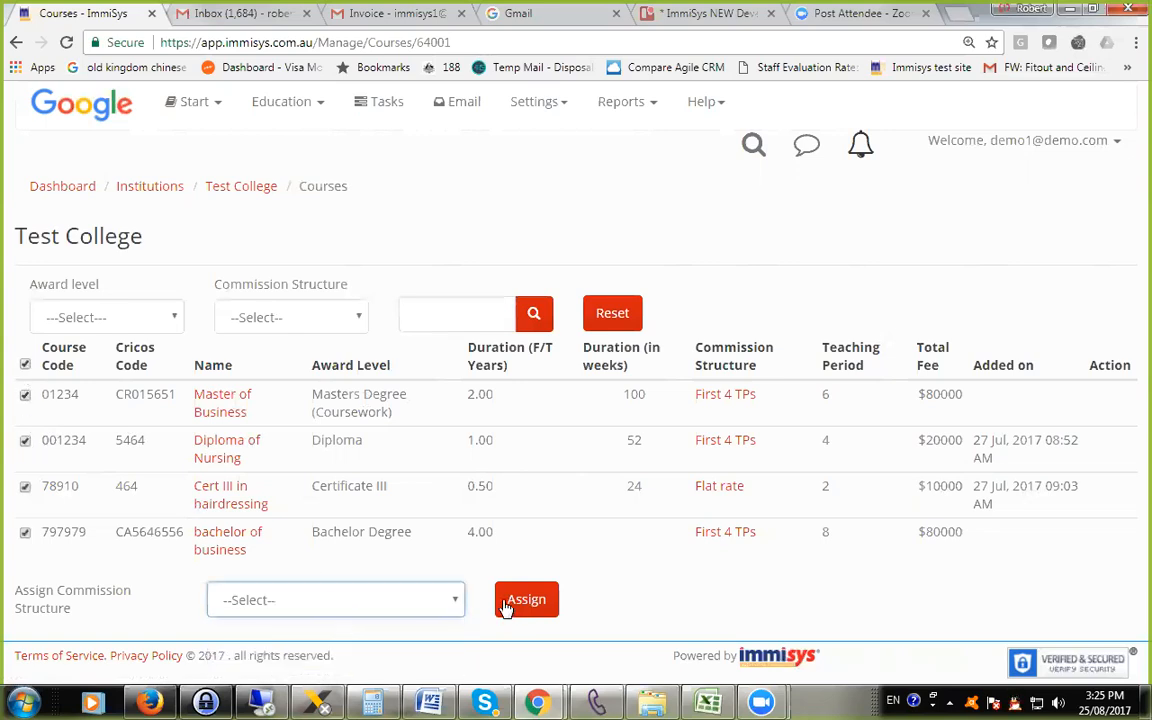
{"action": "left_click", "coordinate": [526, 599]}
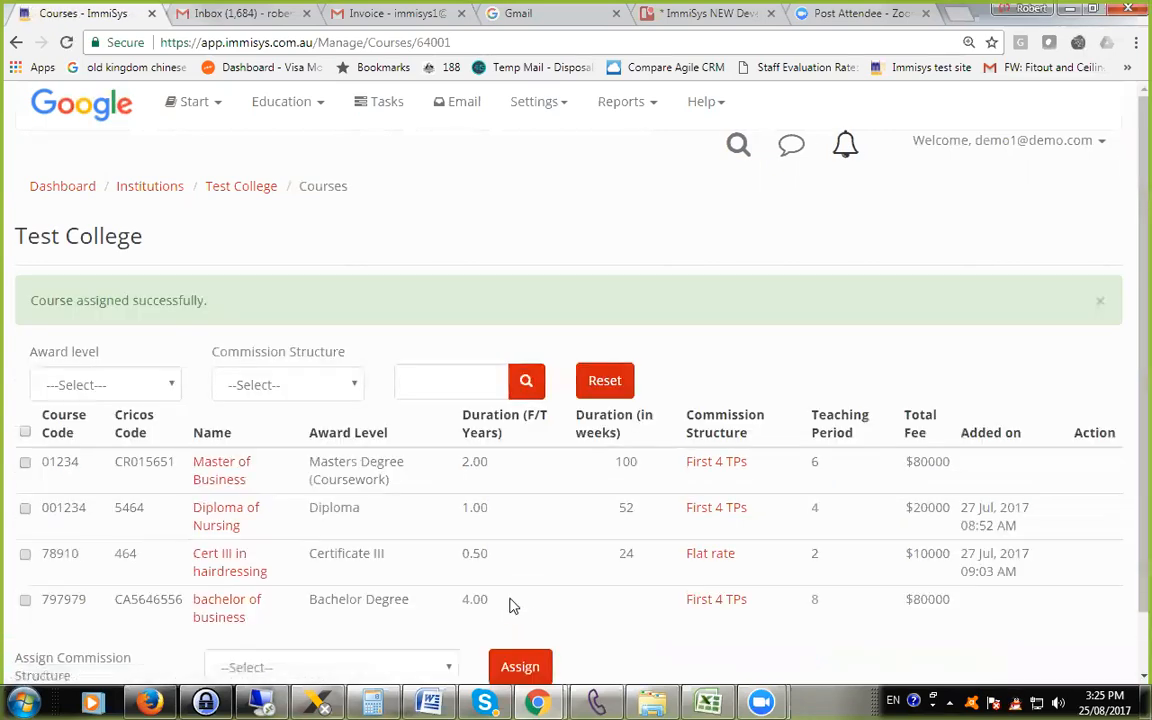
{"action": "left_click", "coordinate": [314, 601]}
{"action": "left_click", "coordinate": [298, 596]}
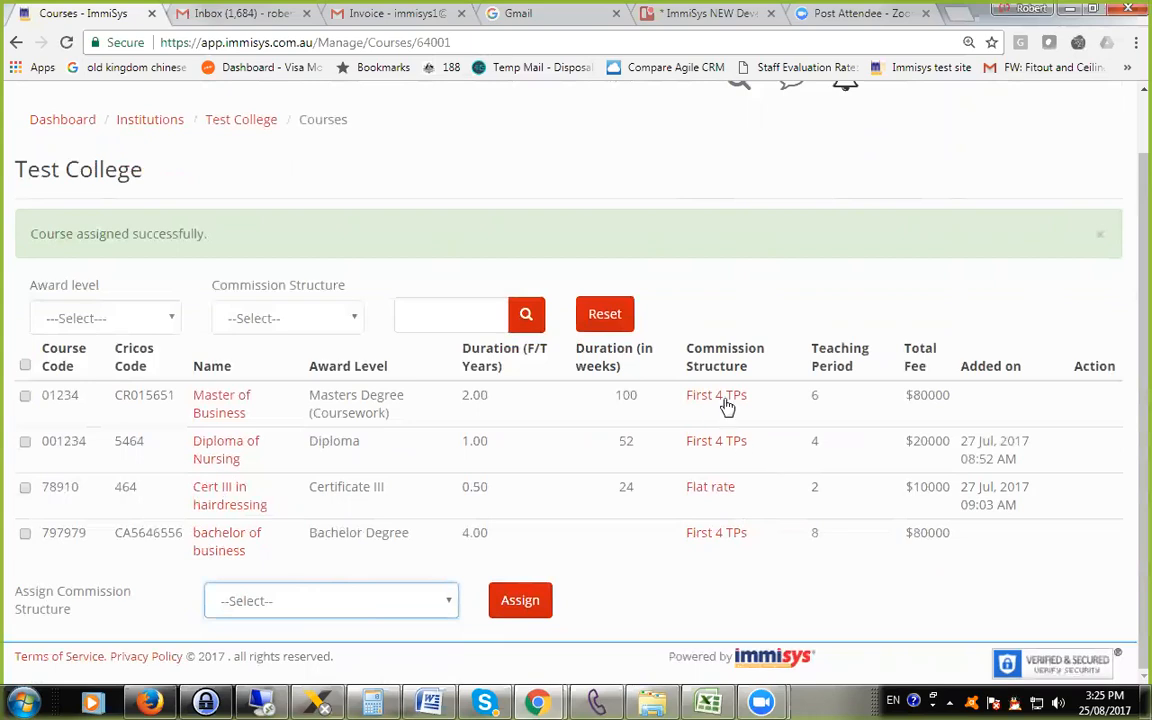
Assign the Flat rate commission structure to the Master of Business course only.
{"action": "left_click", "coordinate": [25, 396]}
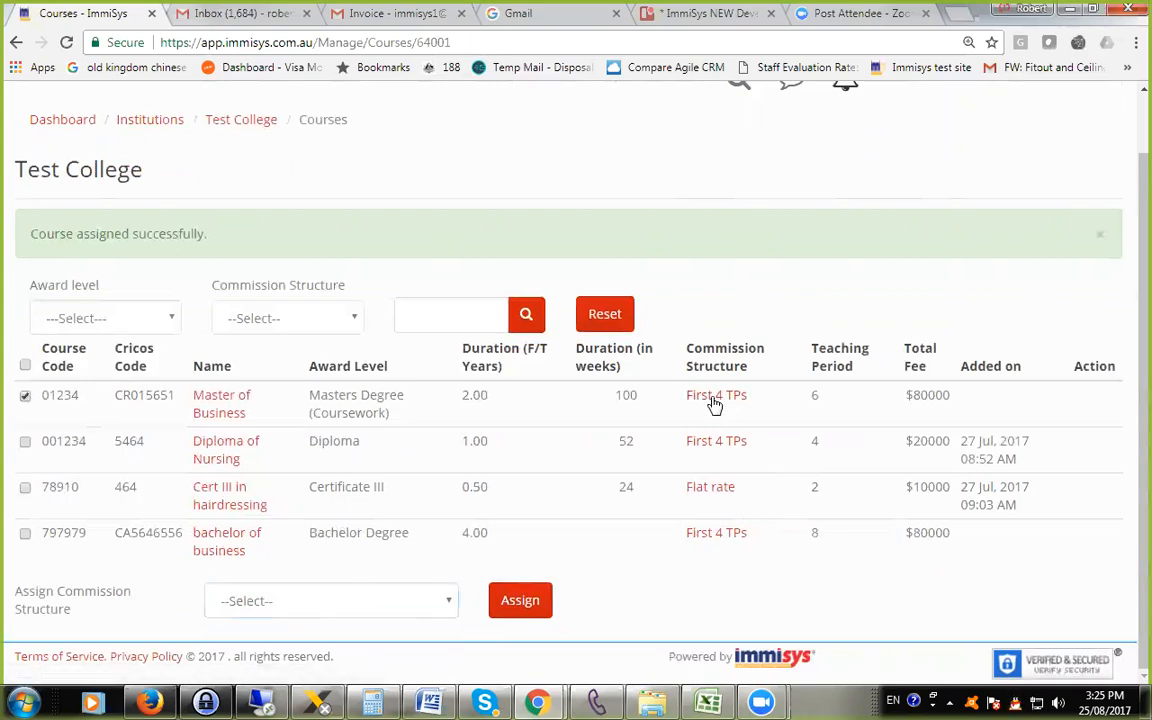
{"action": "left_click", "coordinate": [380, 602]}
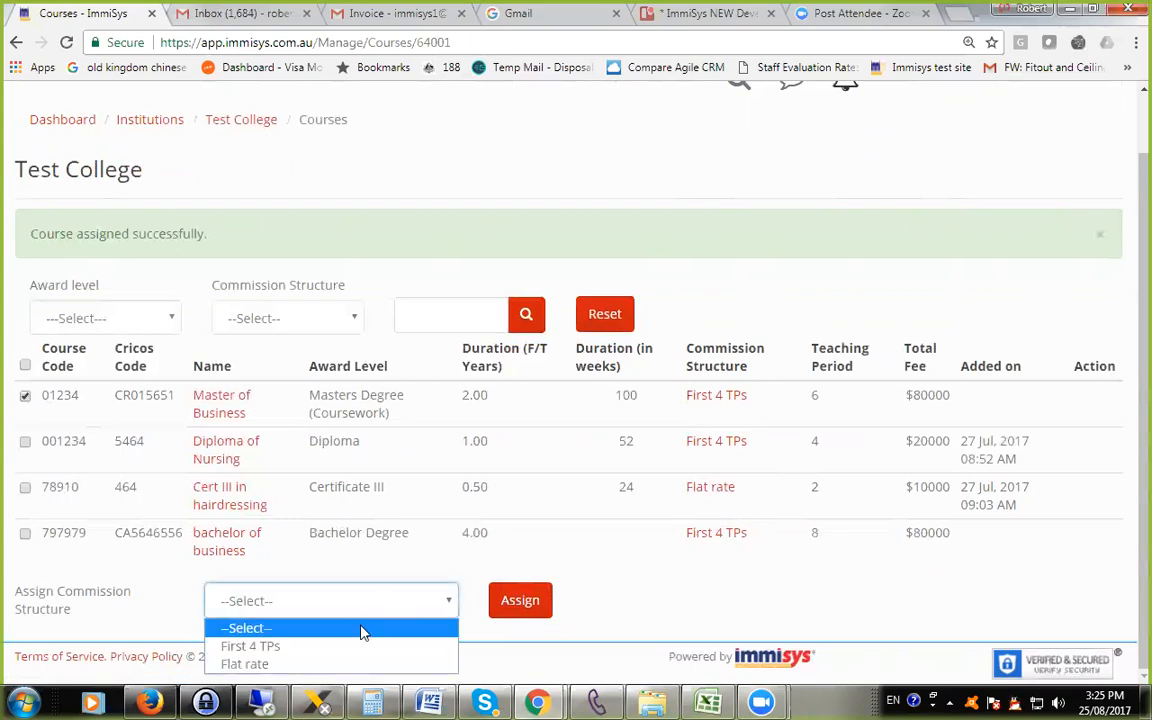
{"action": "left_click", "coordinate": [350, 664]}
{"action": "left_click", "coordinate": [531, 606]}
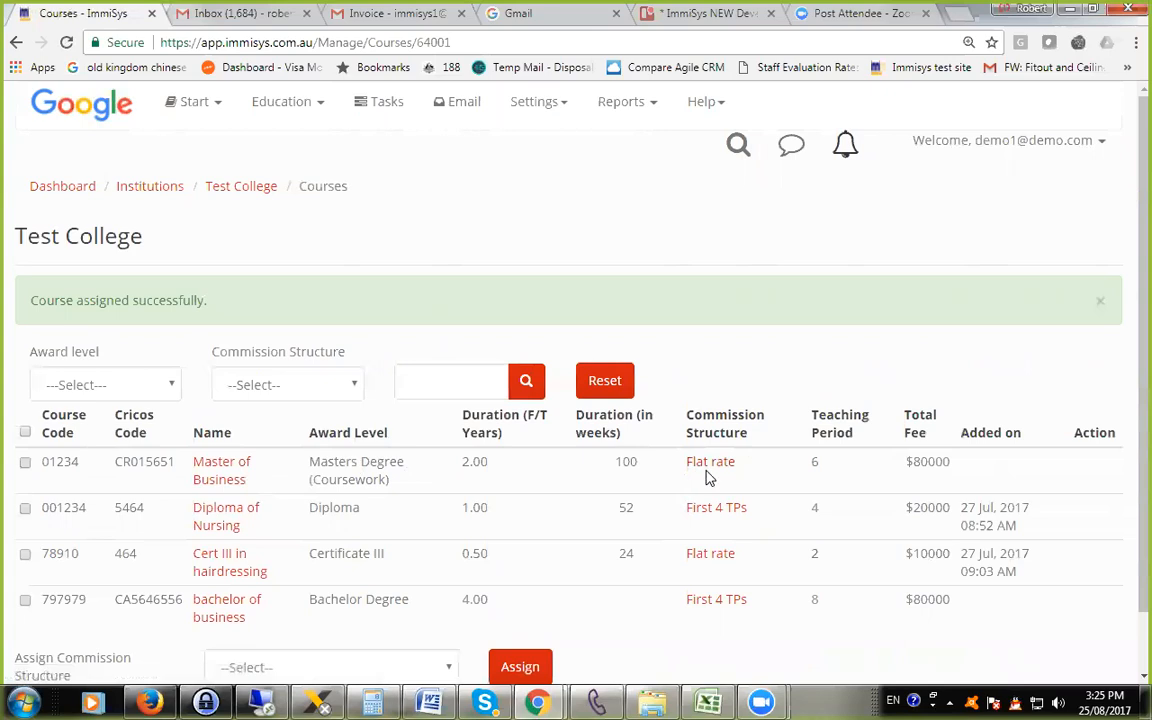
Assign the First 4 TPs commission structure to the Master of Business course.
{"action": "scroll", "coordinate": [499, 491], "scroll_direction": "down", "scroll_amount": 1}
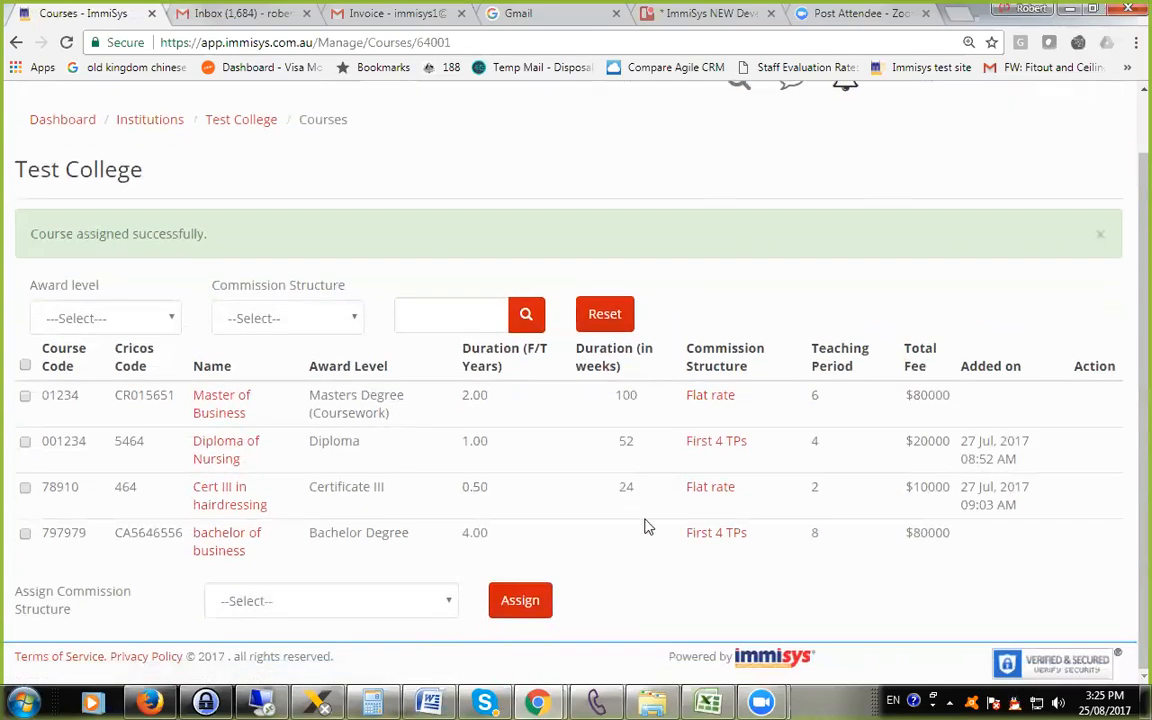
{"action": "left_click", "coordinate": [25, 395]}
{"action": "left_click", "coordinate": [390, 610]}
{"action": "left_click", "coordinate": [373, 646]}
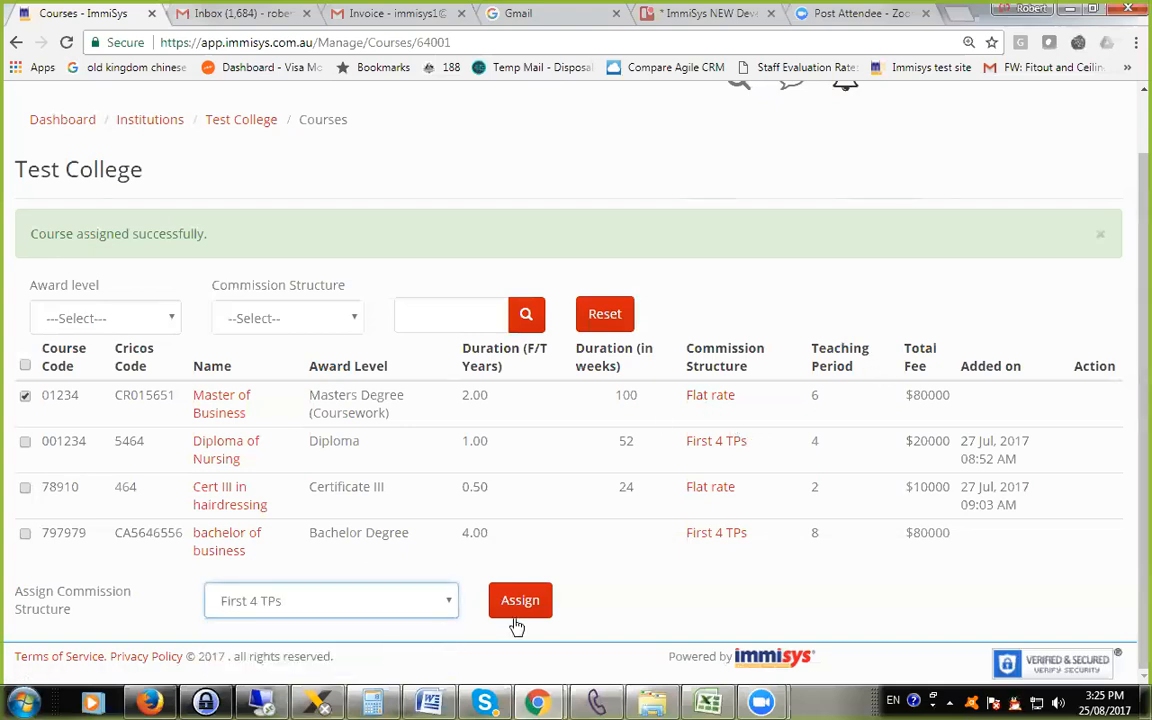
{"action": "left_click", "coordinate": [526, 608]}
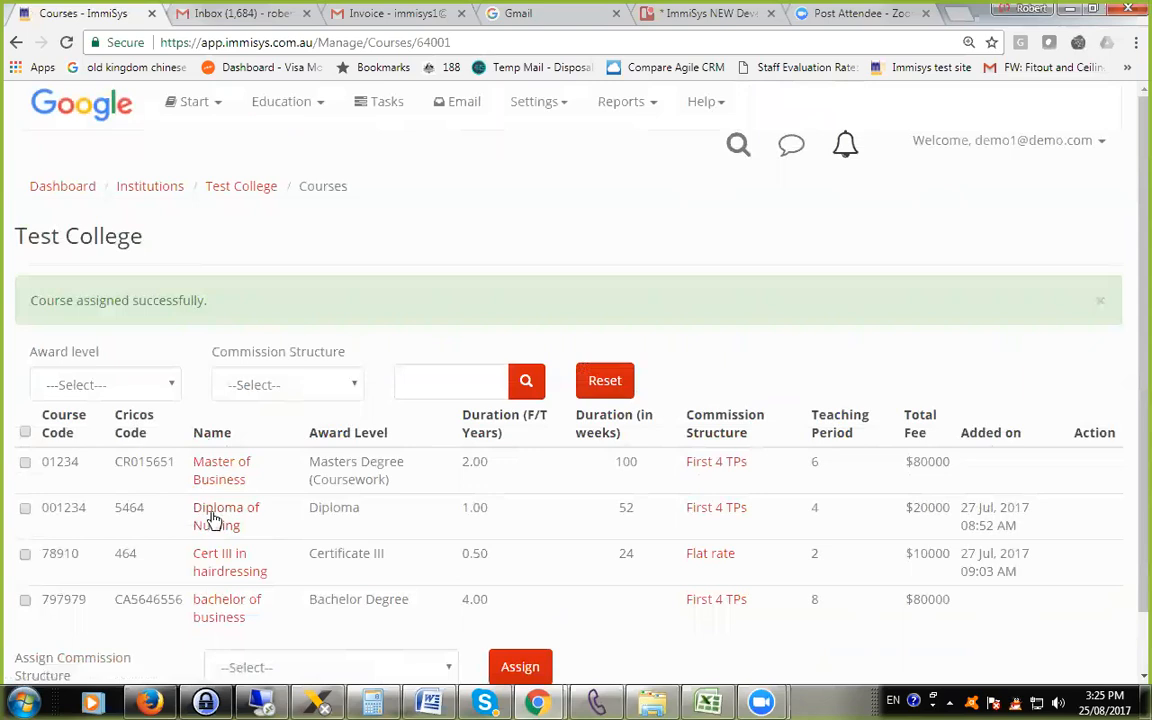
Review the commission structure attached to Cert III in hairdressing and close it without saving.
{"action": "scroll", "coordinate": [397, 591], "scroll_direction": "down", "scroll_amount": 1}
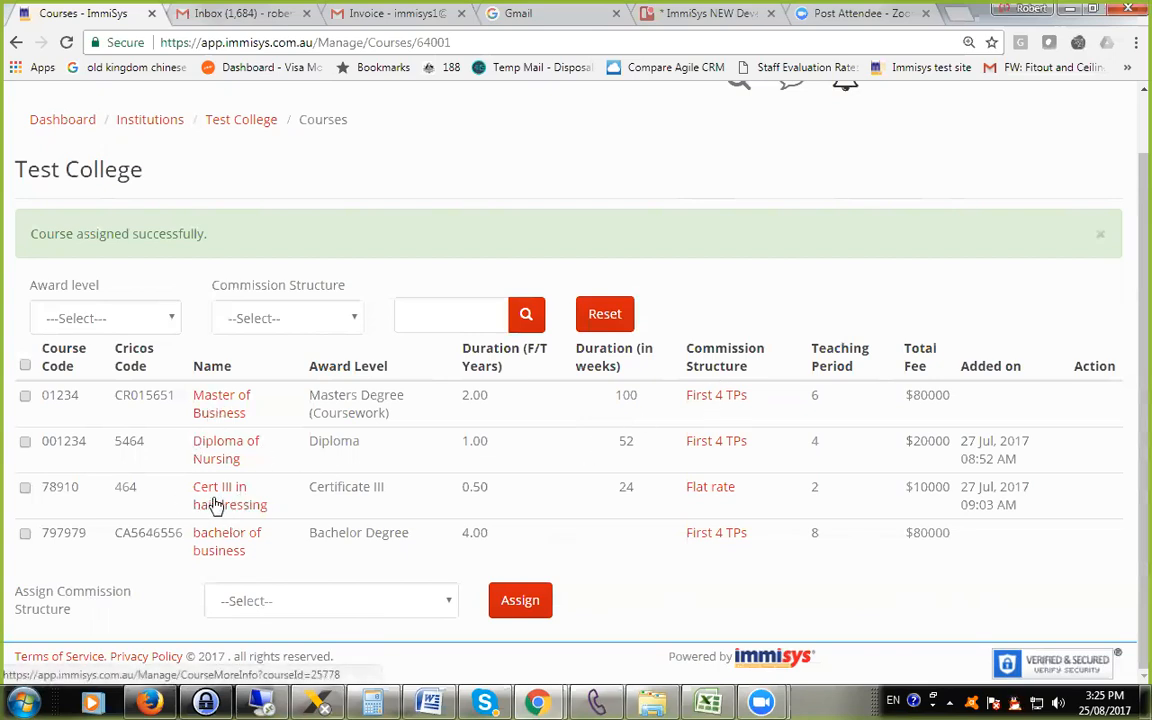
{"action": "left_click", "coordinate": [713, 494]}
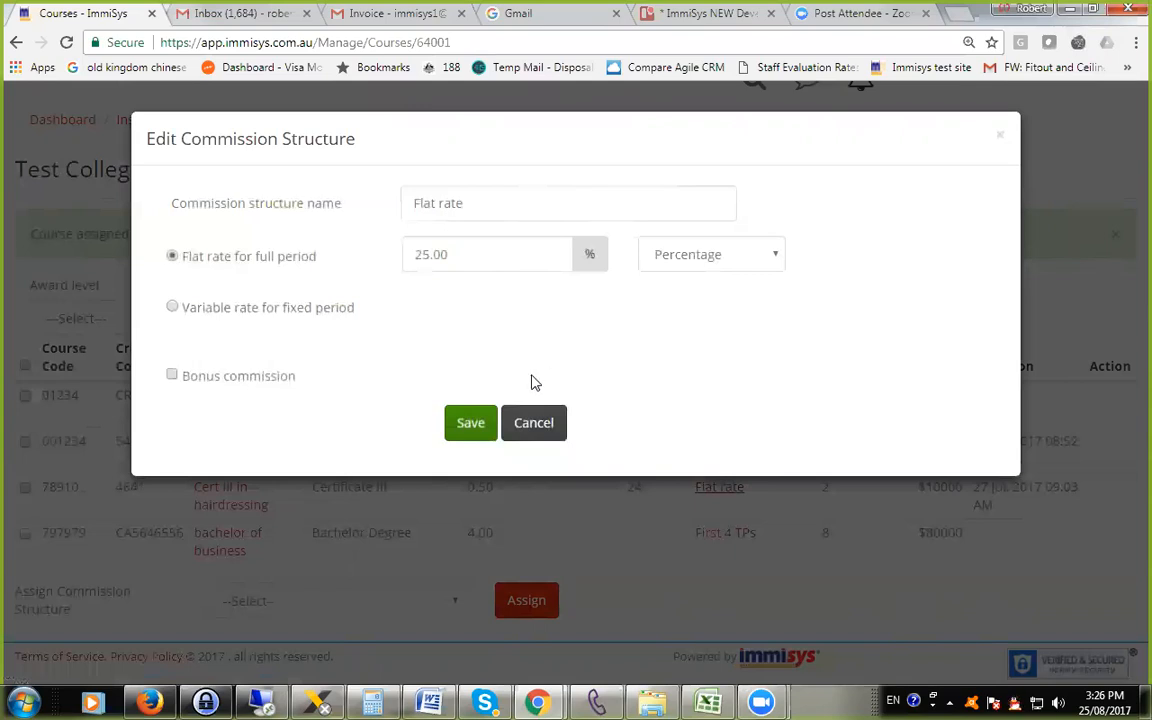
{"action": "left_click", "coordinate": [532, 429]}
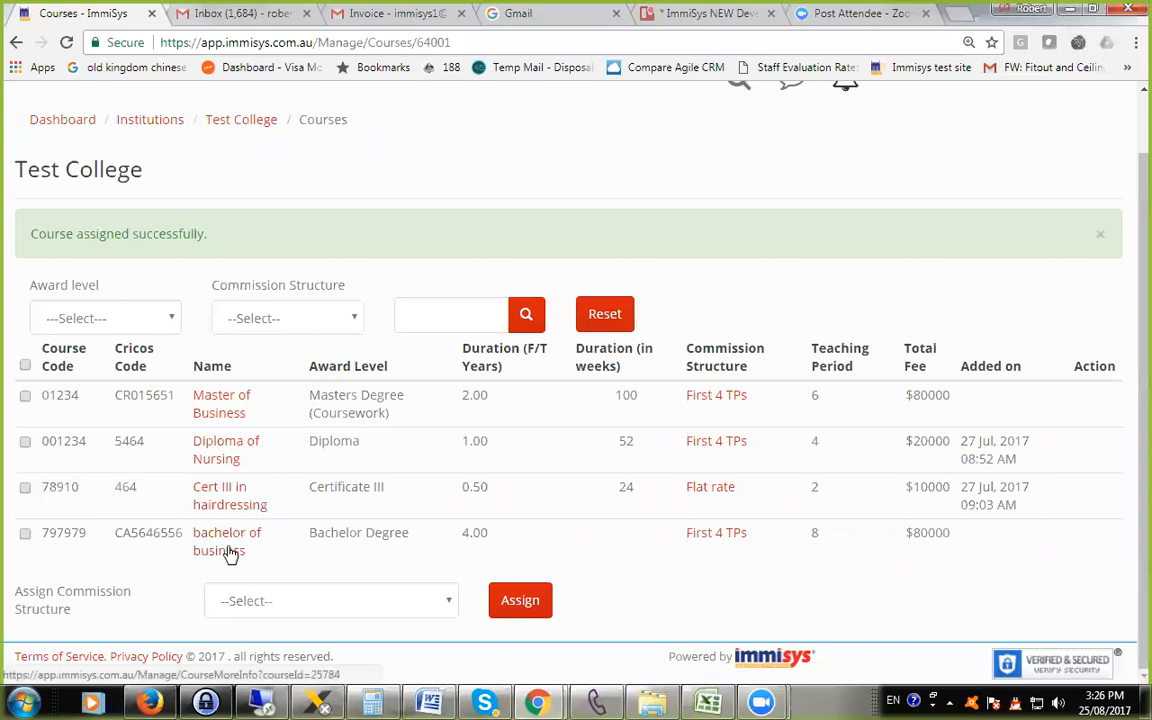
Review the commission structure attached to the bachelor of business course and close it without saving.
{"action": "left_click", "coordinate": [710, 540]}
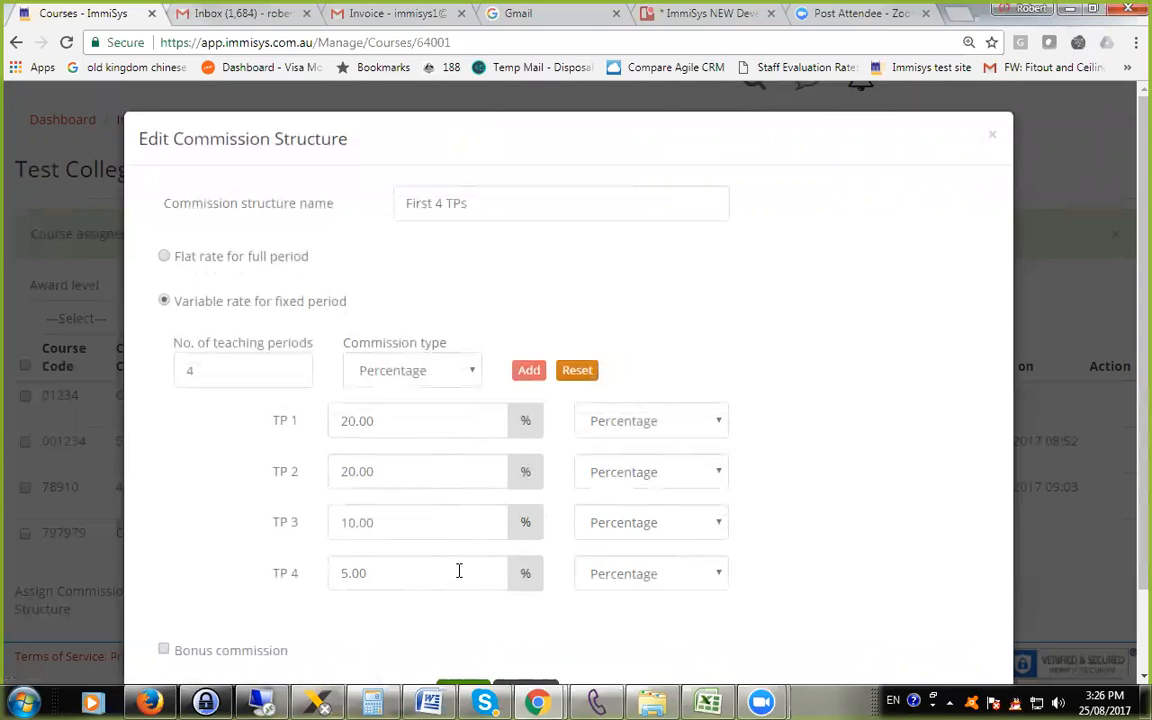
{"action": "scroll", "coordinate": [459, 570], "scroll_direction": "down", "scroll_amount": 2}
{"action": "left_click", "coordinate": [524, 603]}
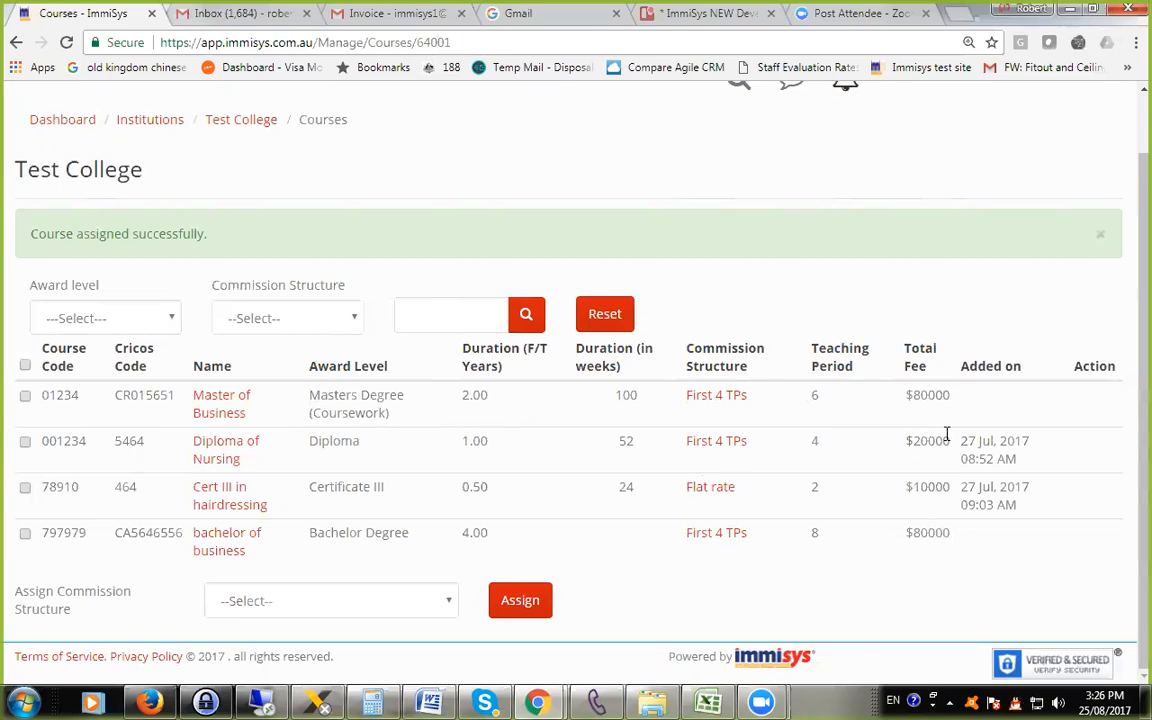
Return to the Test College record, and open the list of all enrolments.
{"action": "scroll", "coordinate": [946, 434], "scroll_direction": "up", "scroll_amount": 1}
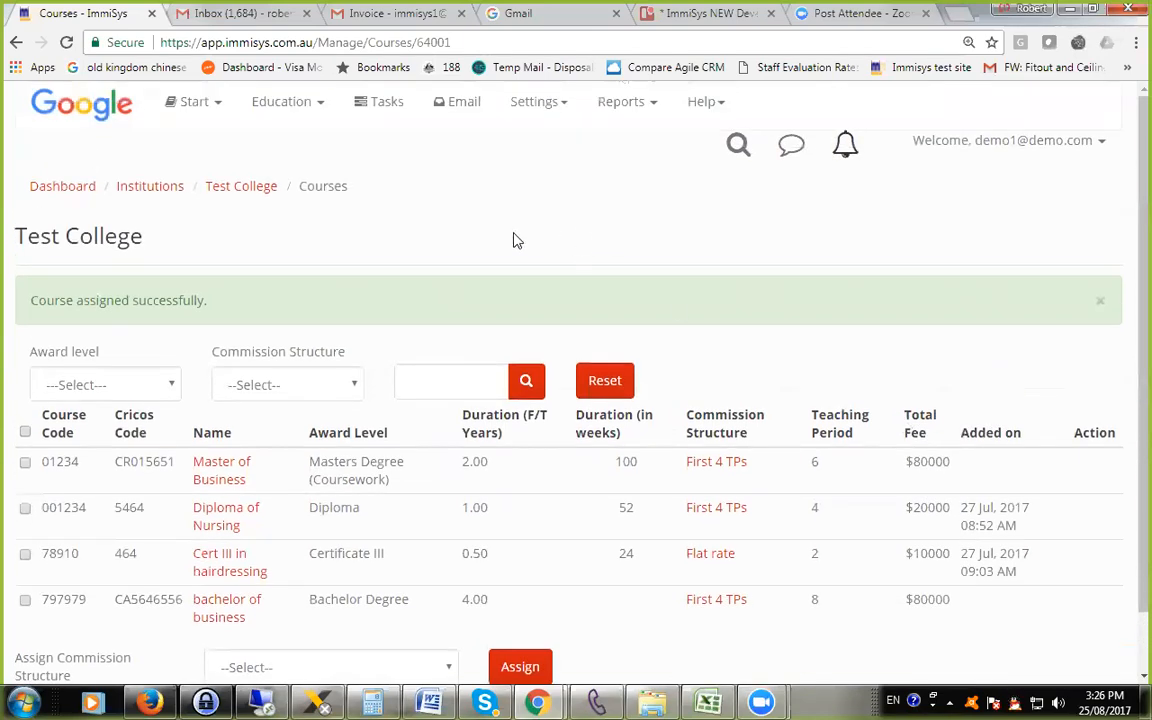
{"action": "left_click", "coordinate": [231, 189]}
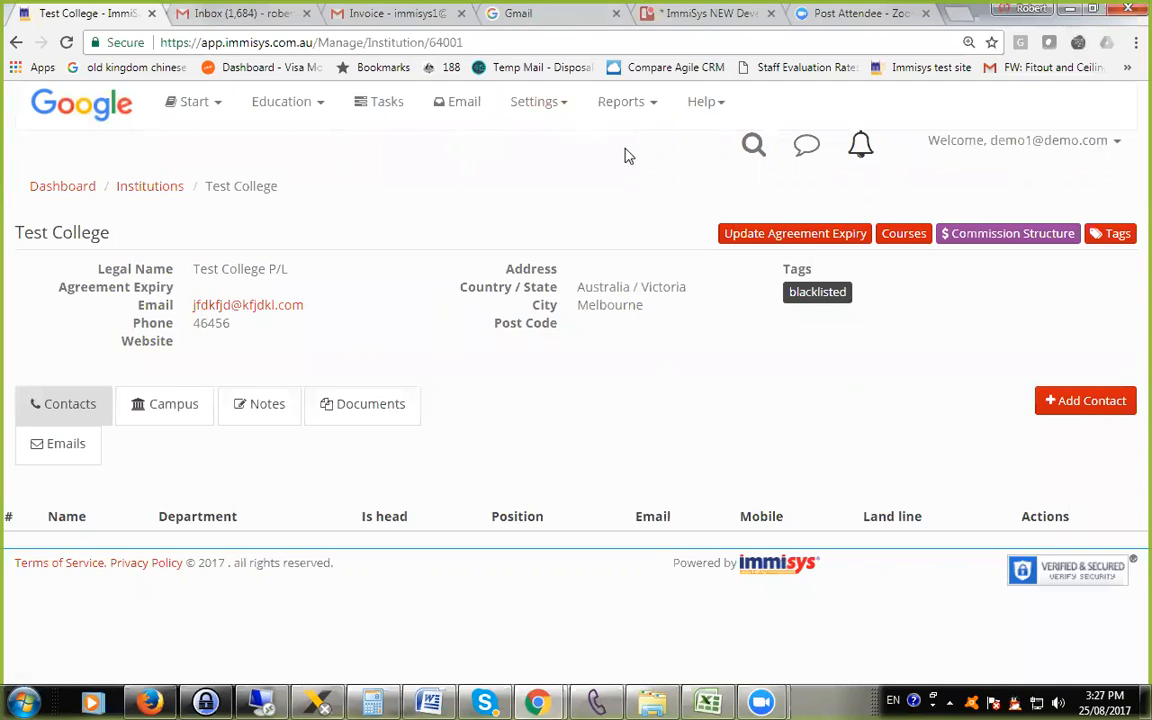
{"action": "left_click", "coordinate": [268, 113]}
{"action": "left_click", "coordinate": [300, 190]}
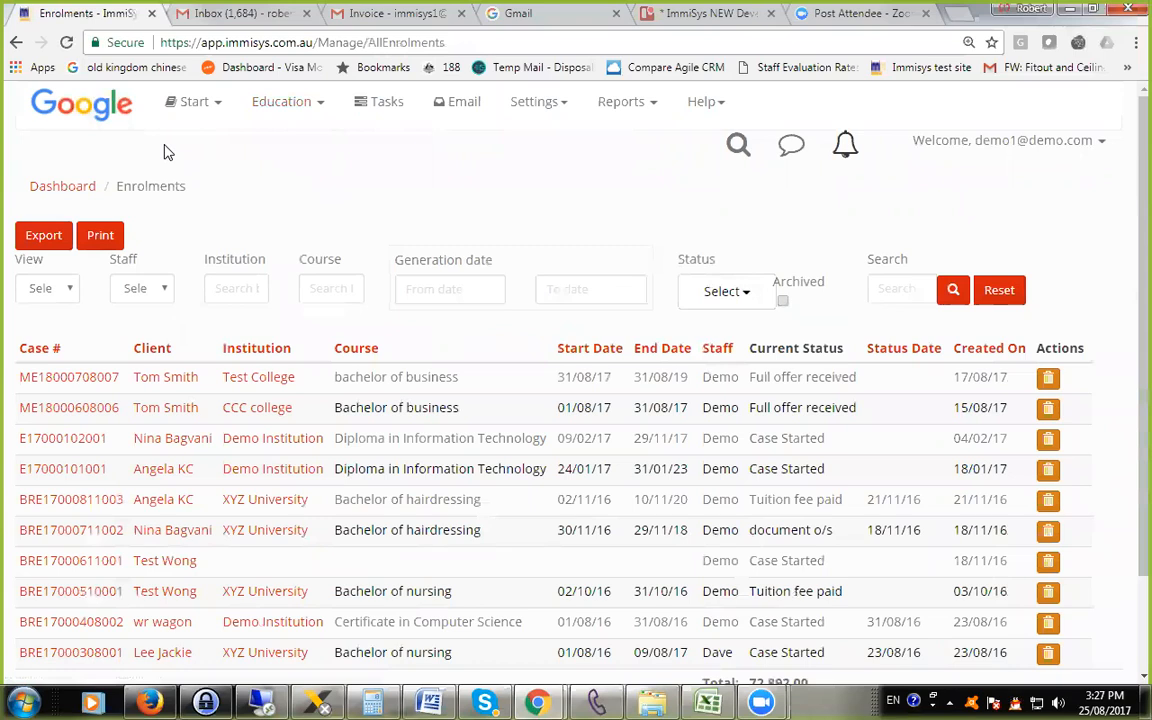
Go to the client list and open the record of the second client listed.
{"action": "left_click", "coordinate": [183, 104]}
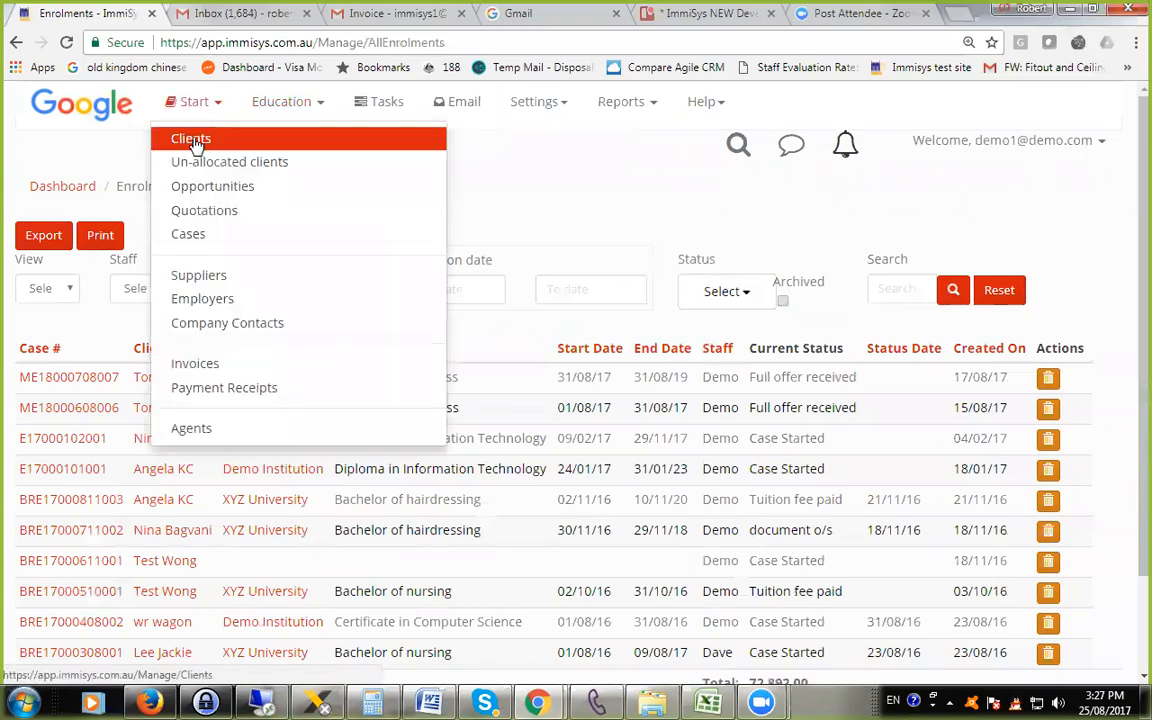
{"action": "left_click", "coordinate": [188, 139]}
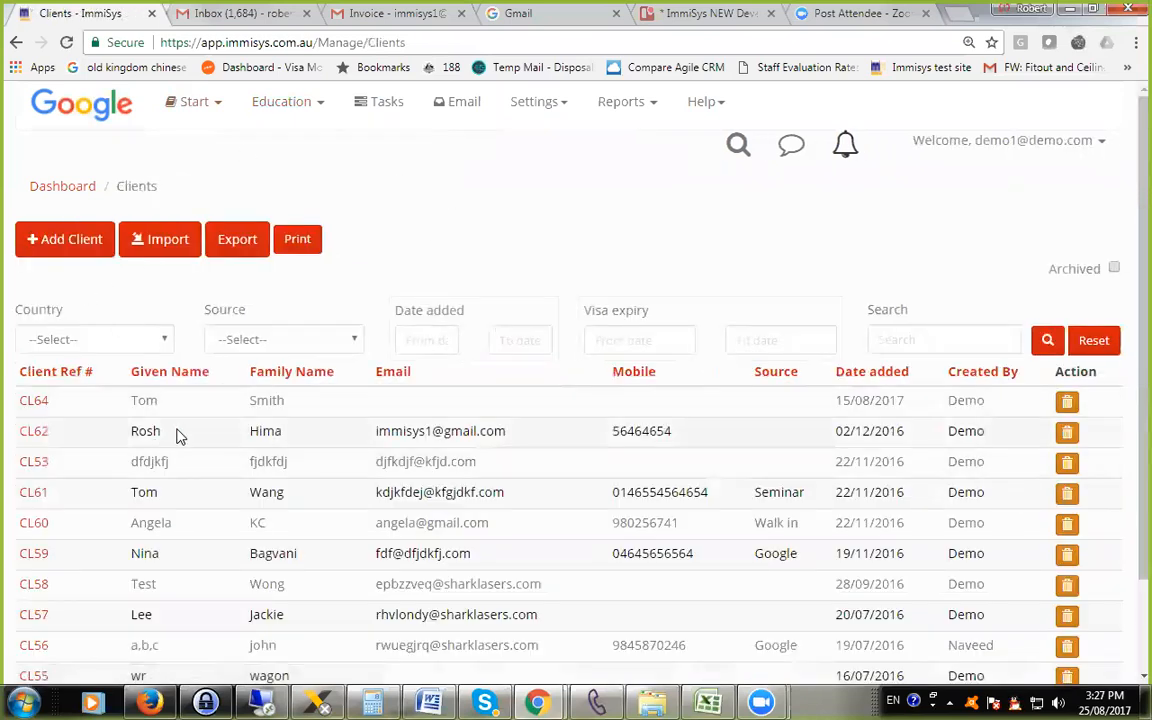
{"action": "scroll", "coordinate": [28, 390], "scroll_direction": "down", "scroll_amount": 2}
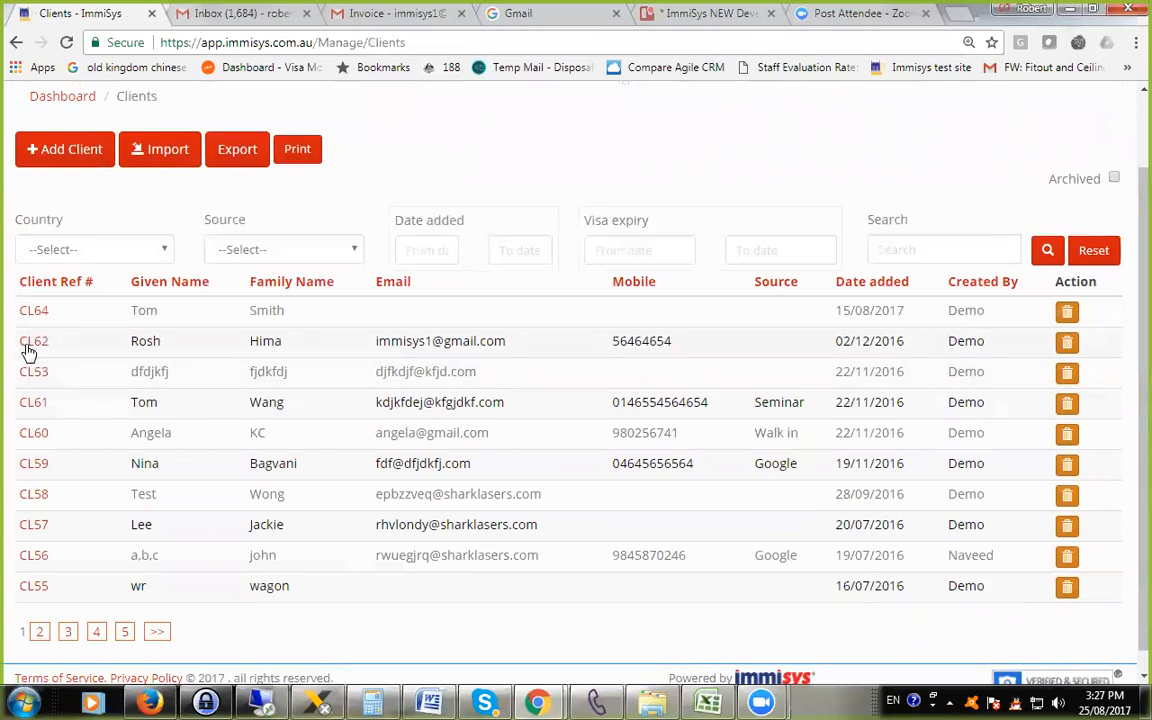
{"action": "left_click", "coordinate": [32, 344]}
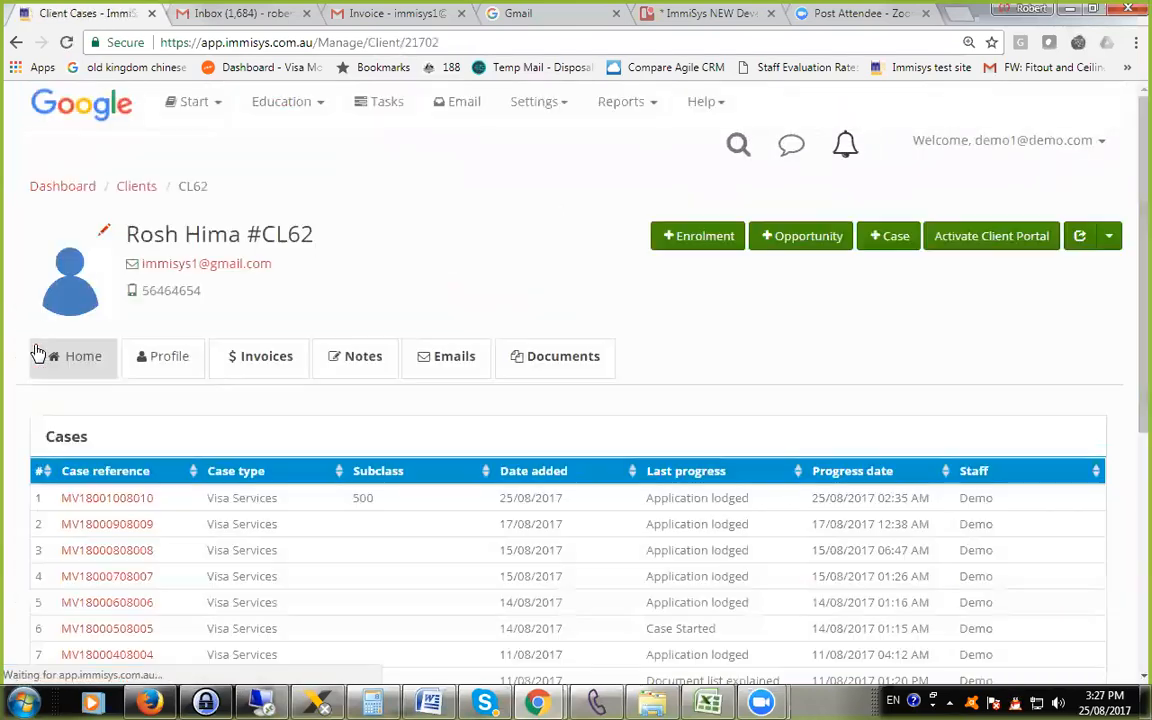
Look through the cases and opportunities on the client's home page.
{"action": "scroll", "coordinate": [320, 480], "scroll_direction": "down", "scroll_amount": 5}
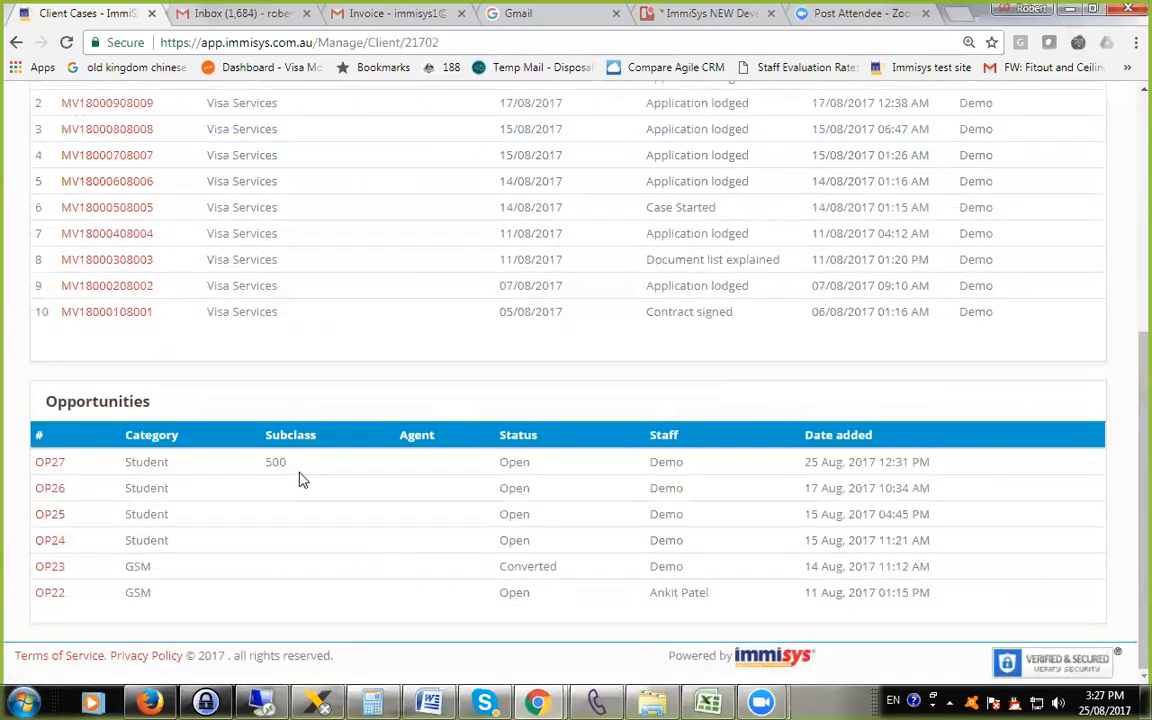
{"action": "scroll", "coordinate": [298, 480], "scroll_direction": "up", "scroll_amount": 3}
{"action": "scroll", "coordinate": [303, 482], "scroll_direction": "down", "scroll_amount": 1}
{"action": "scroll", "coordinate": [290, 500], "scroll_direction": "down", "scroll_amount": 3}
{"action": "scroll", "coordinate": [105, 393], "scroll_direction": "up", "scroll_amount": 3}
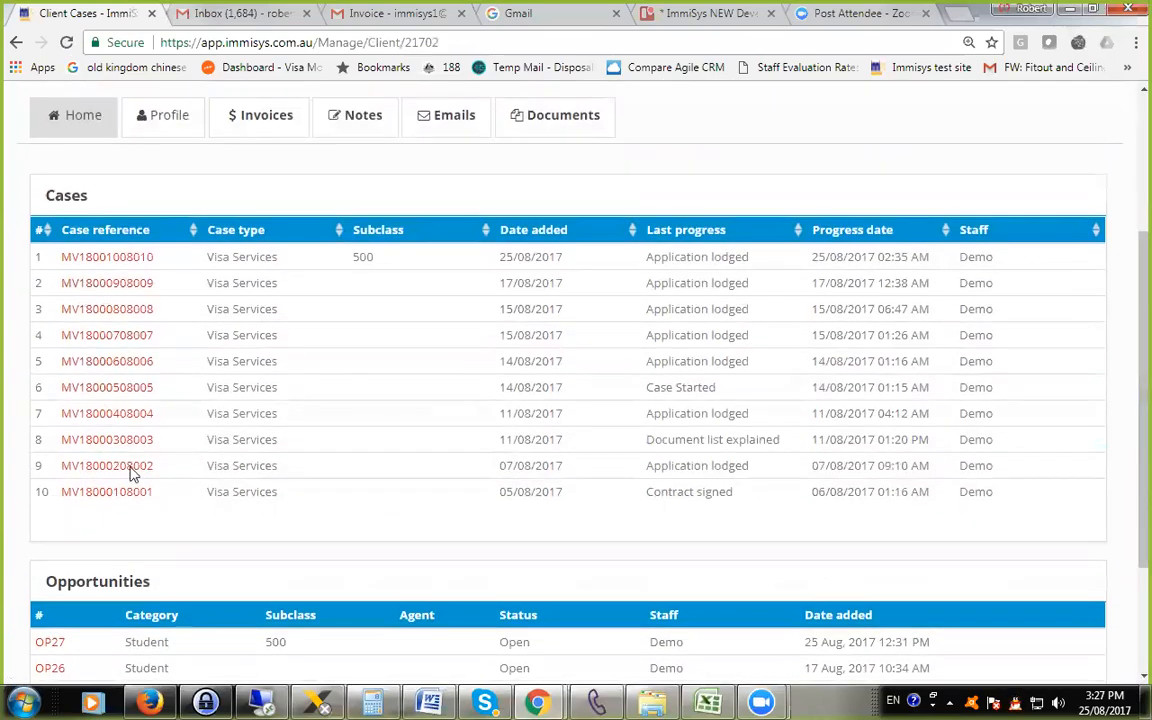
{"action": "scroll", "coordinate": [130, 470], "scroll_direction": "down", "scroll_amount": 3}
{"action": "scroll", "coordinate": [140, 508], "scroll_direction": "up", "scroll_amount": 5}
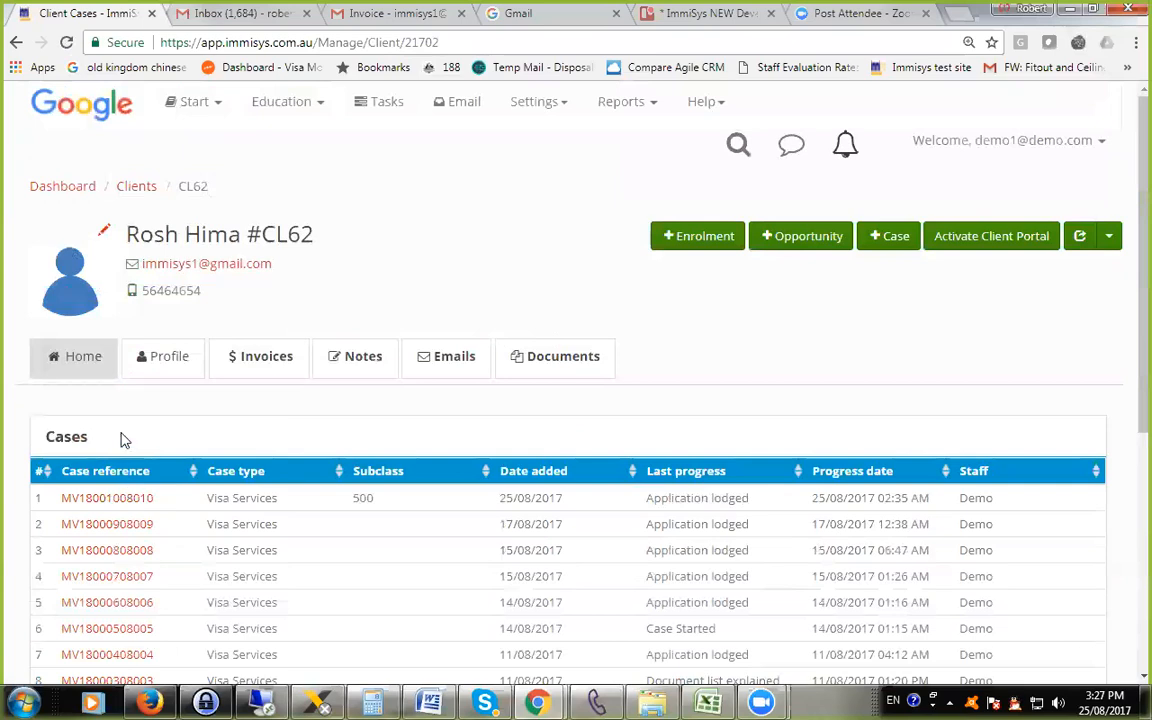
Start an enrolment case for the client with case type Student Enrolments (ImmiSys Case type) and workflow template Enrolment case - (ImmiSys Template).
{"action": "left_click", "coordinate": [686, 238]}
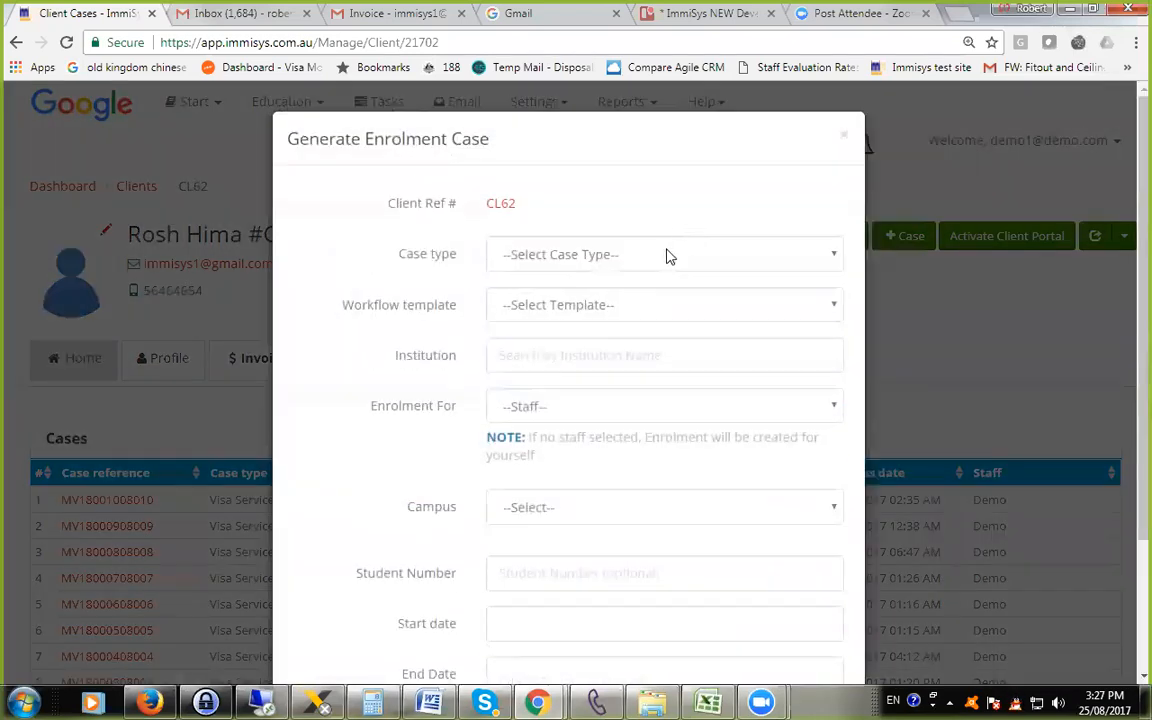
{"action": "left_click", "coordinate": [589, 256]}
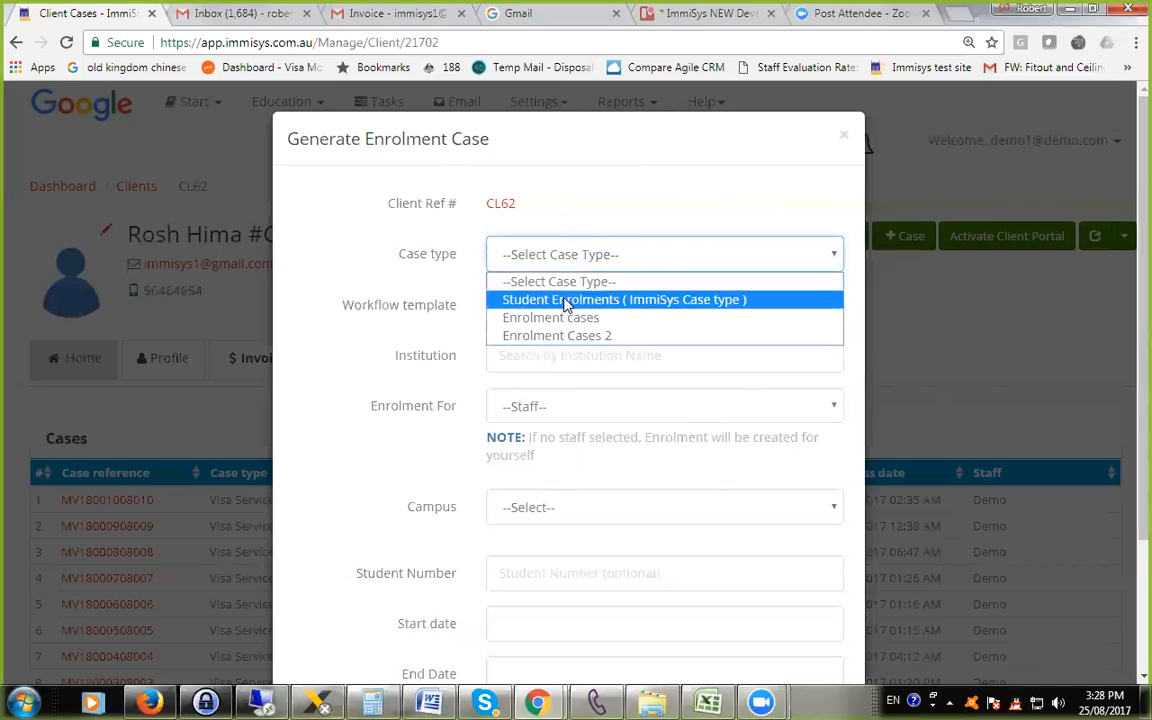
{"action": "left_click", "coordinate": [566, 300]}
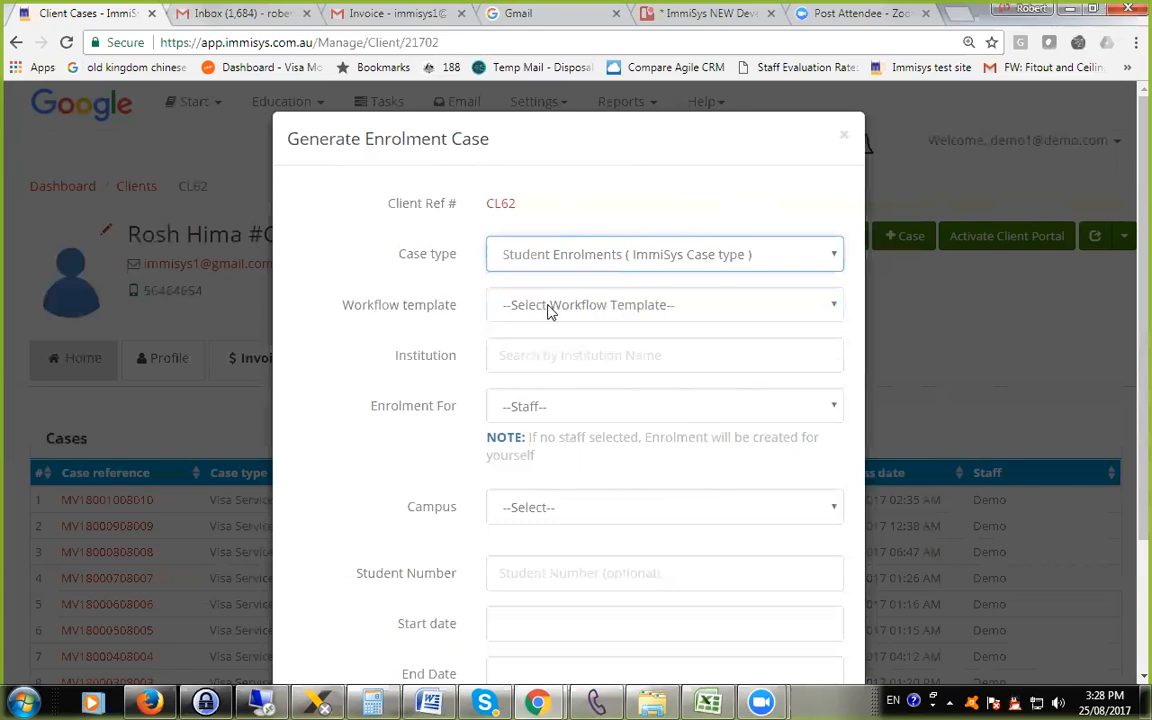
{"action": "left_click", "coordinate": [550, 306]}
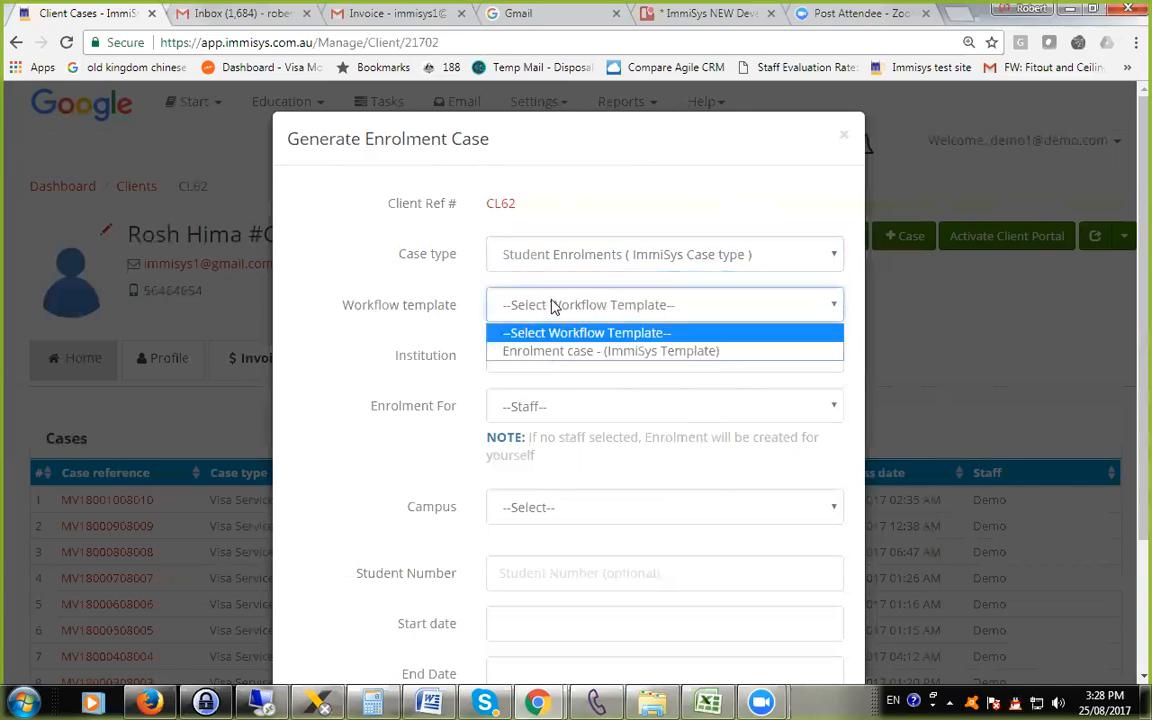
{"action": "left_click", "coordinate": [612, 354]}
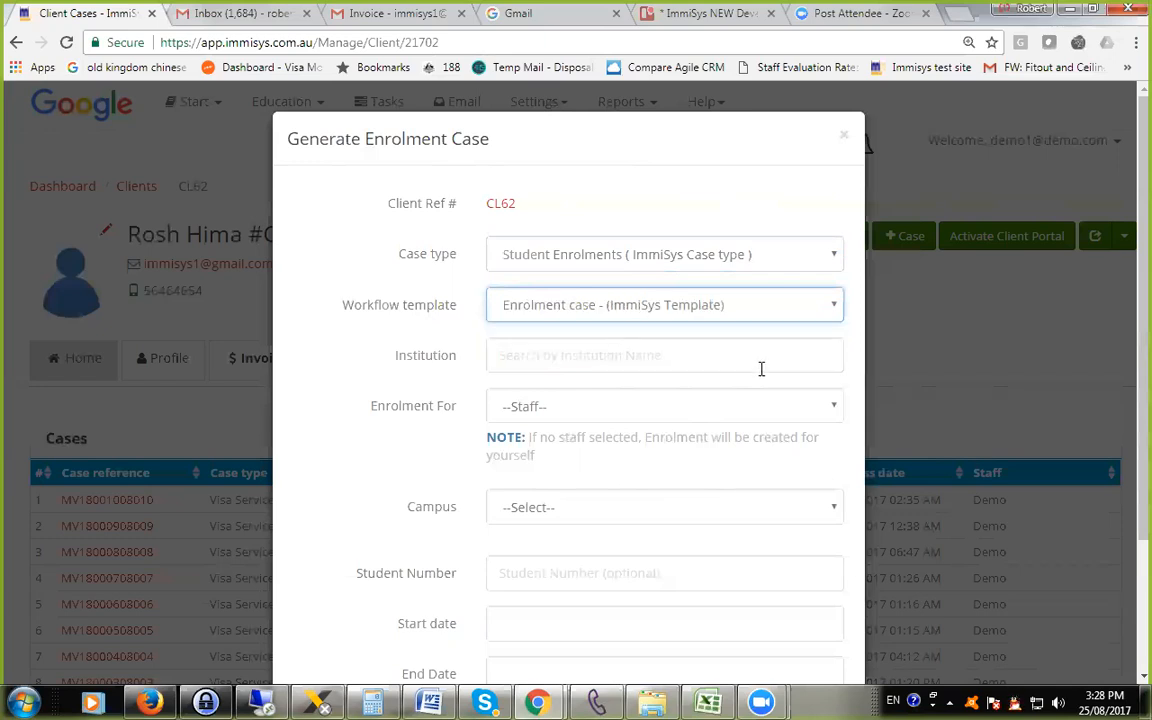
Find and select Test College as the institution for the enrolment case.
{"action": "left_click", "coordinate": [552, 363]}
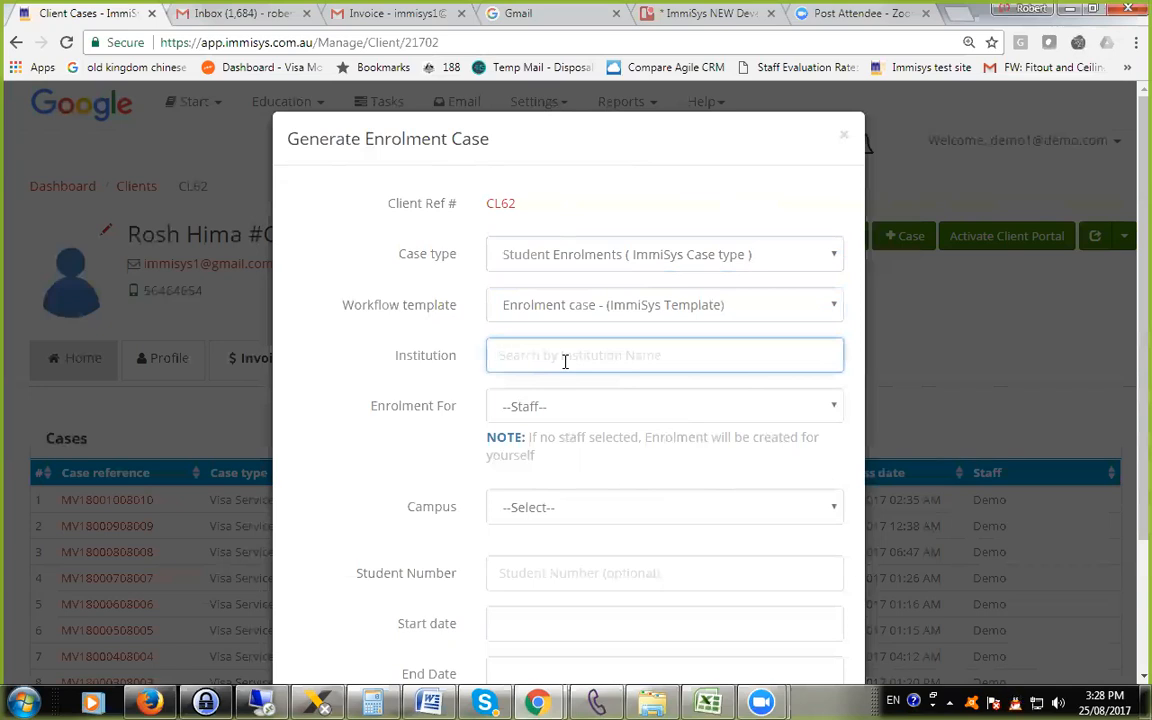
{"action": "type", "text": "tes"}
{"action": "left_click", "coordinate": [565, 392]}
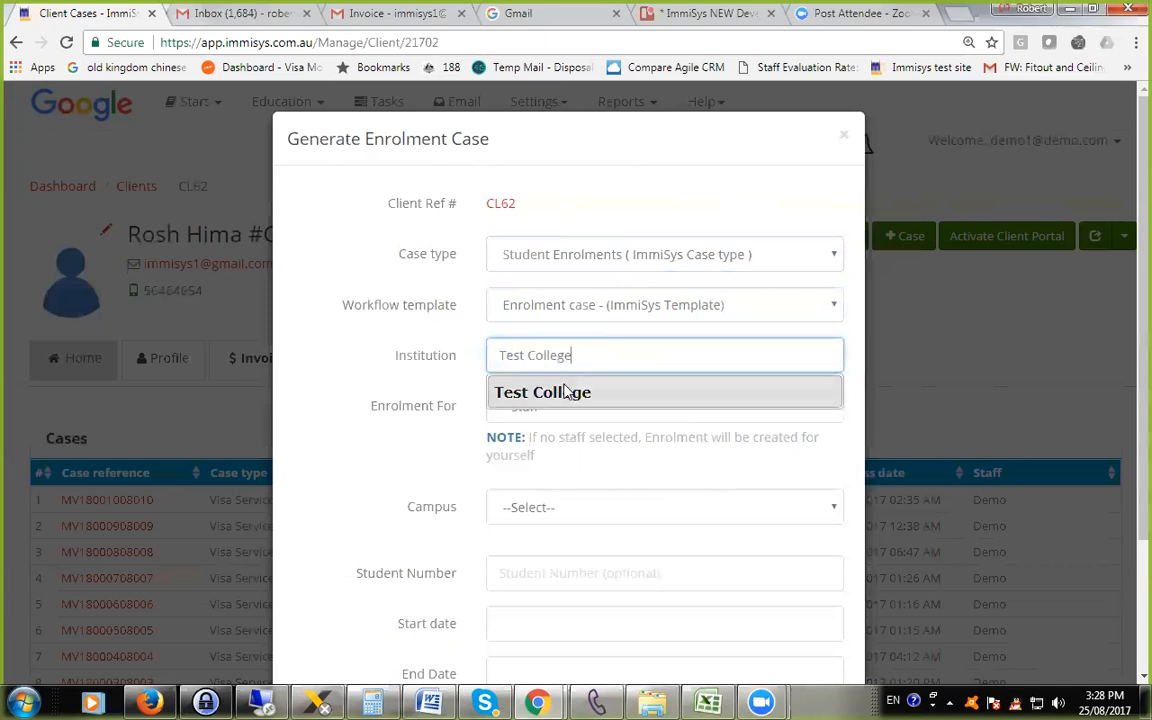
{"action": "left_click", "coordinate": [565, 392]}
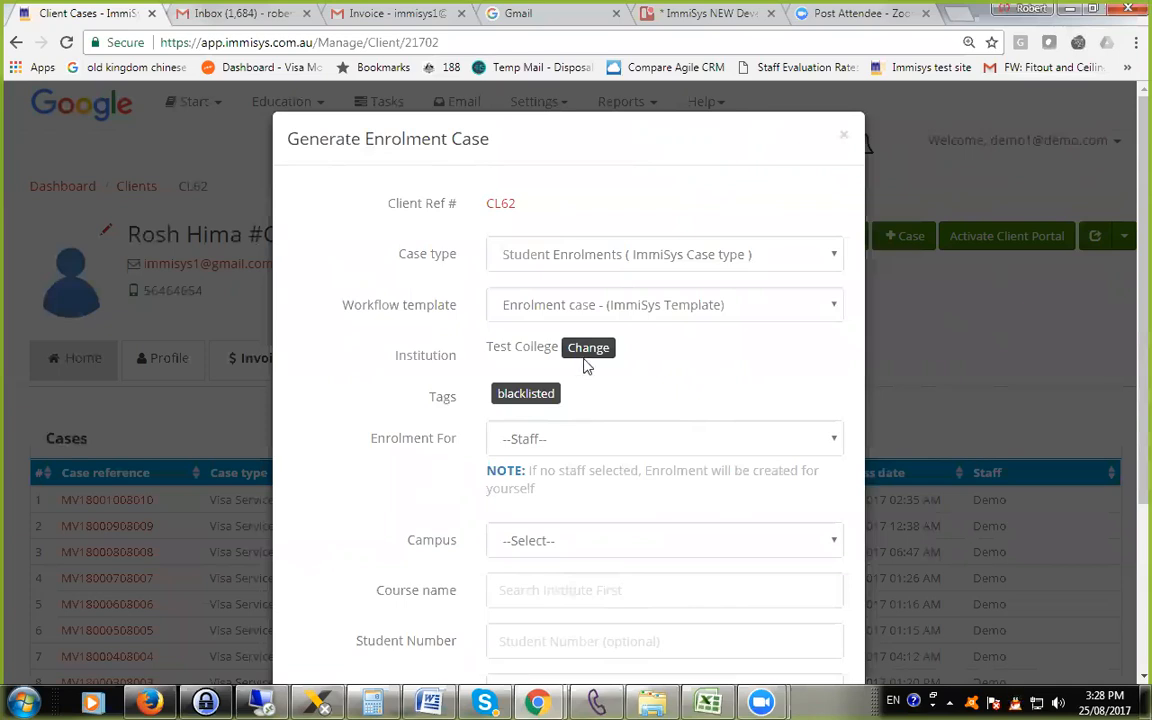
Check the staff options for the enrolment without choosing one, and set the campus to Campus A.
{"action": "scroll", "coordinate": [599, 389], "scroll_direction": "down", "scroll_amount": 1}
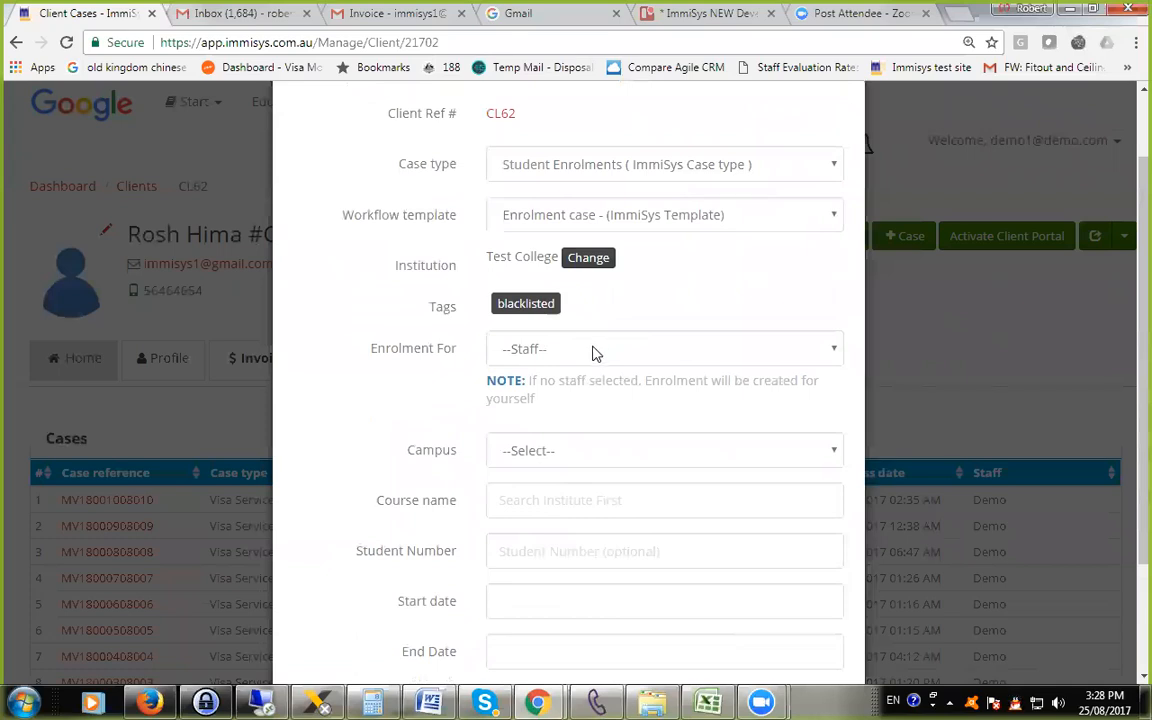
{"action": "left_click", "coordinate": [592, 352]}
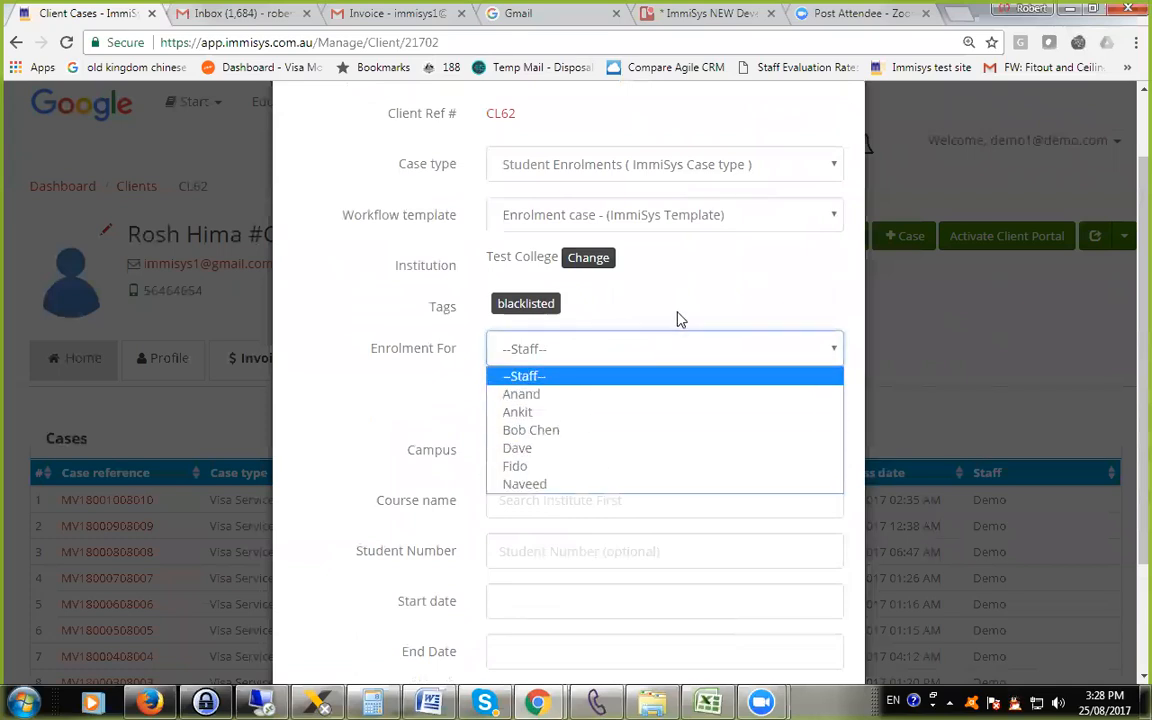
{"action": "left_click", "coordinate": [656, 327]}
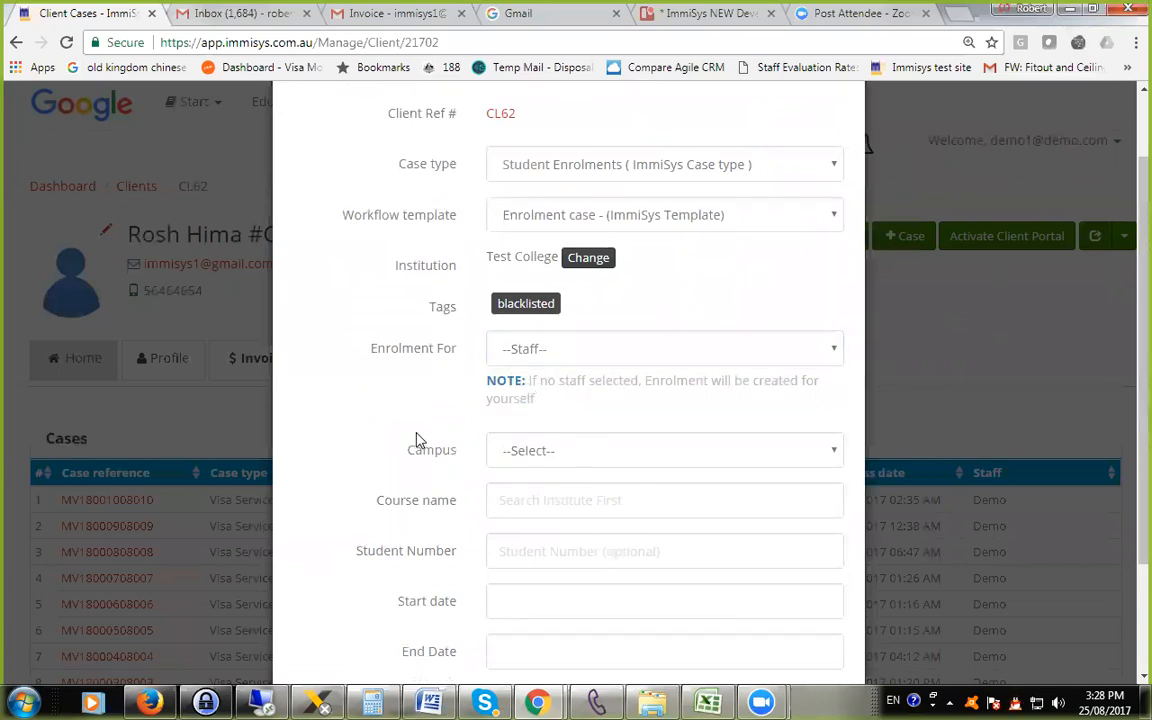
{"action": "scroll", "coordinate": [630, 419], "scroll_direction": "down", "scroll_amount": 2}
{"action": "left_click", "coordinate": [603, 366]}
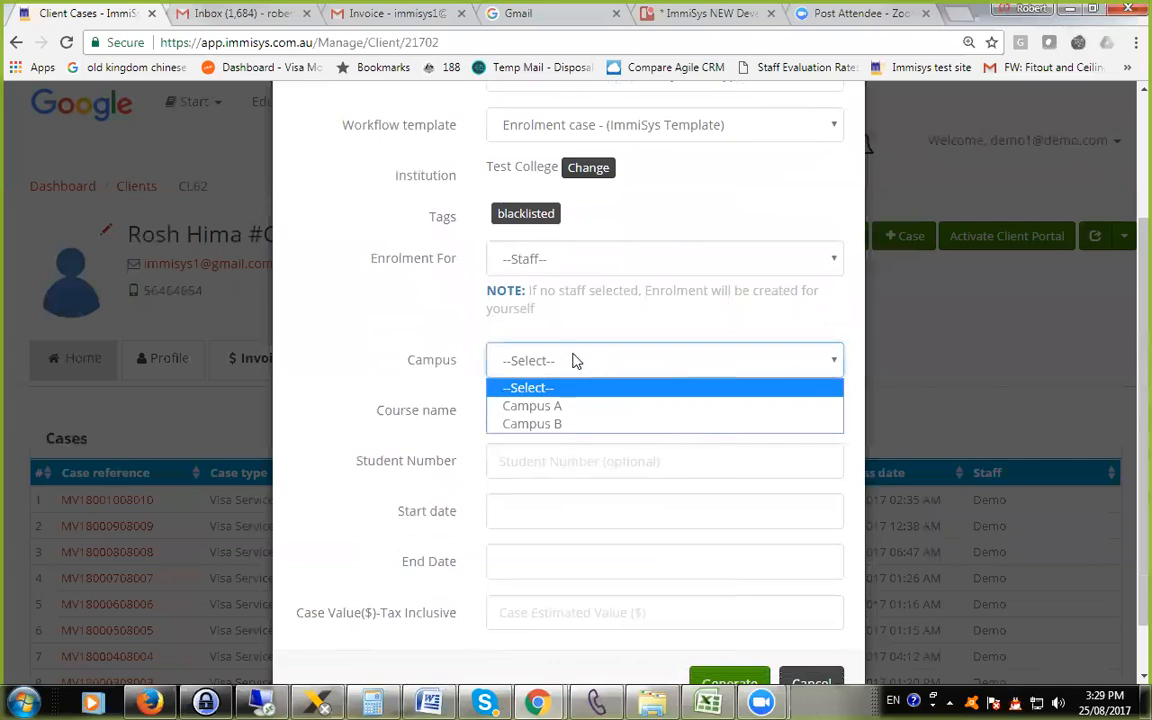
{"action": "left_click", "coordinate": [565, 408]}
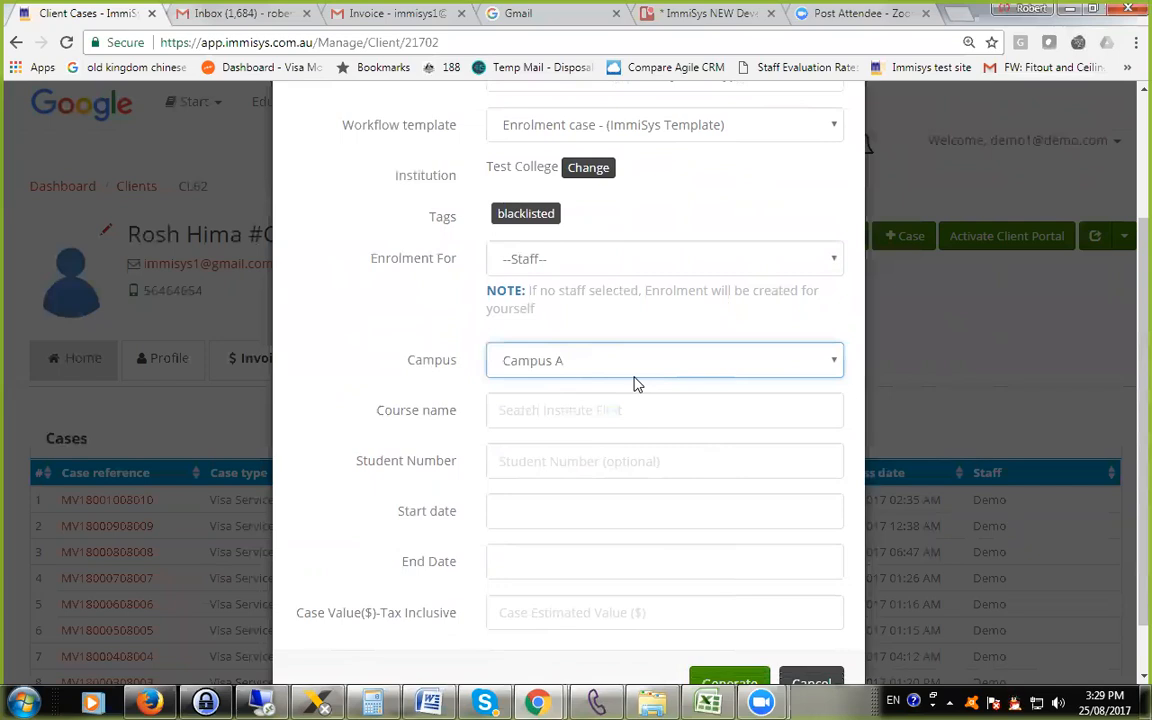
Search the course name field for "busin".
{"action": "left_click", "coordinate": [588, 408]}
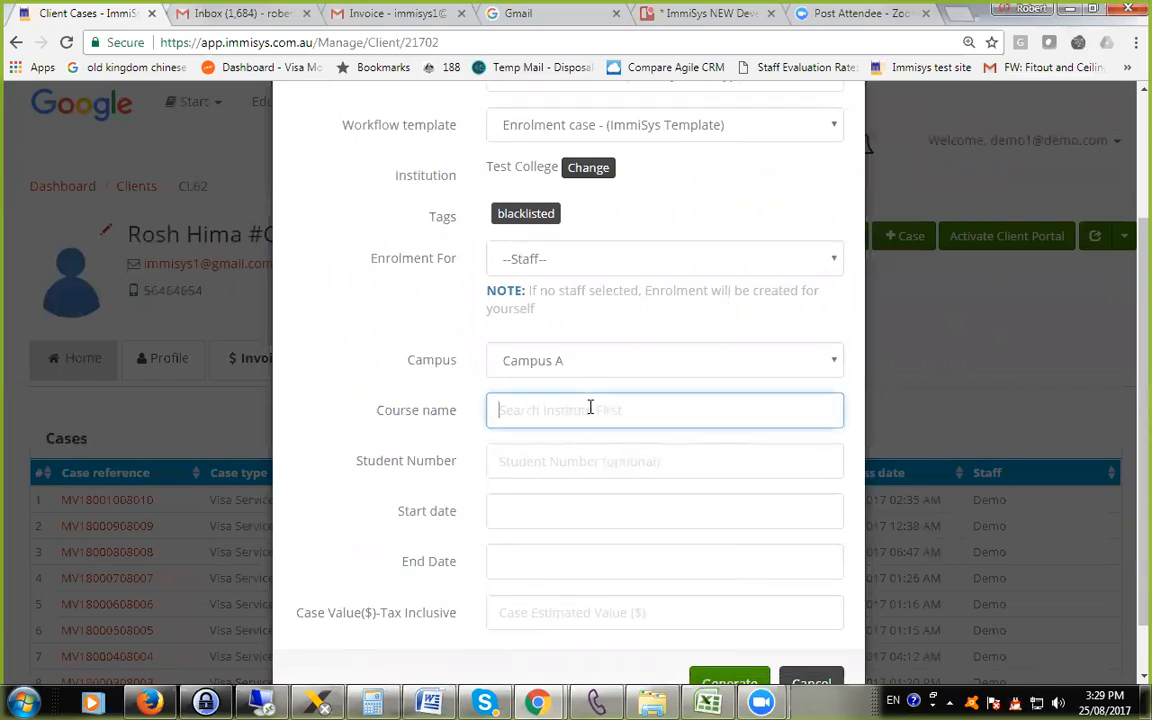
{"action": "type", "text": "busin"}
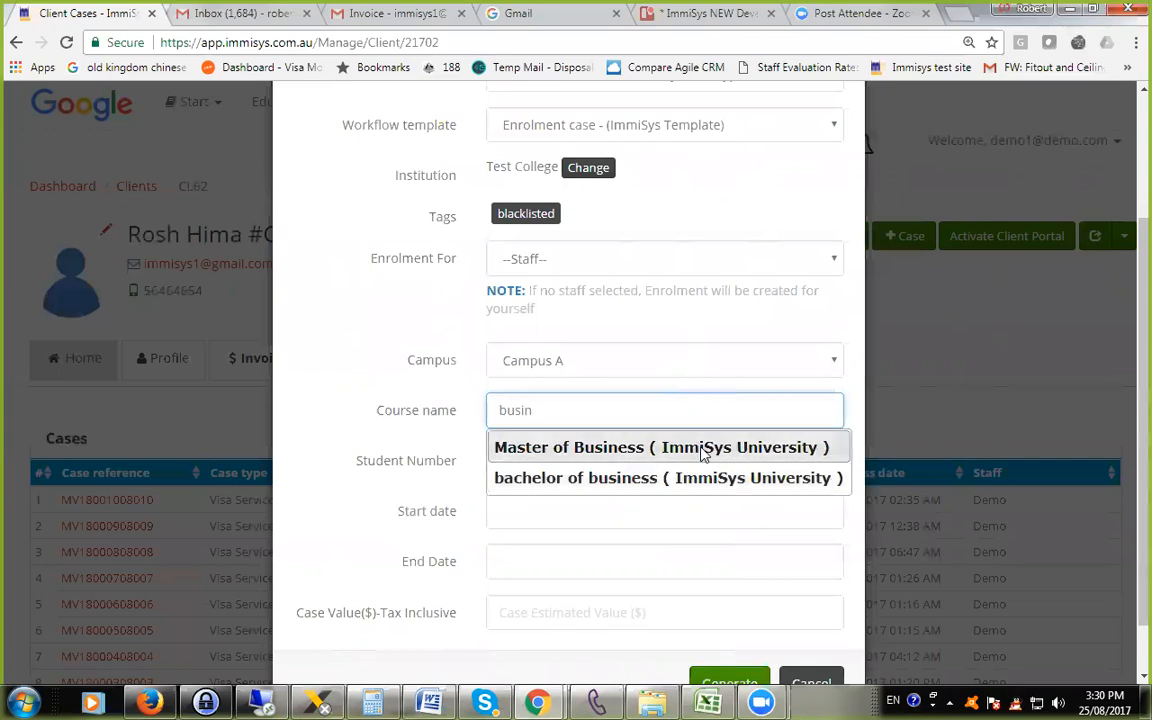
Switch to Word, replace the picture in Screen shot1.docx with the copied screenshot, and return to the enrolment form in the browser.
{"action": "left_click", "coordinate": [429, 703]}
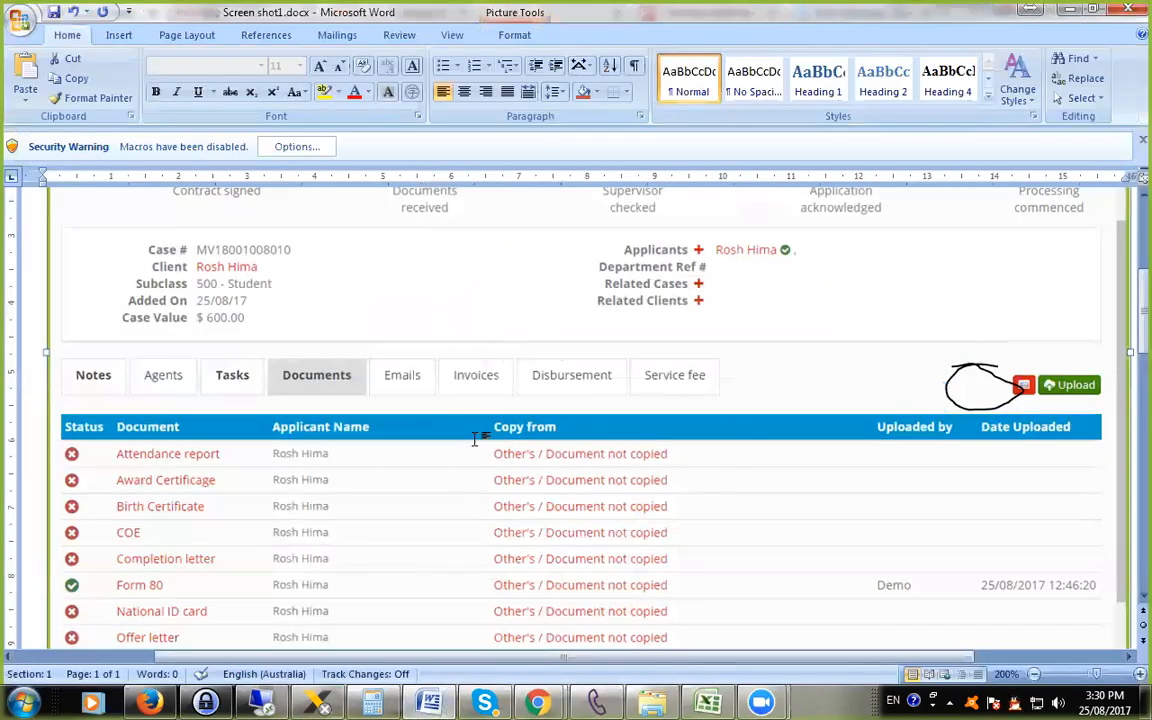
{"action": "key", "text": "Delete"}
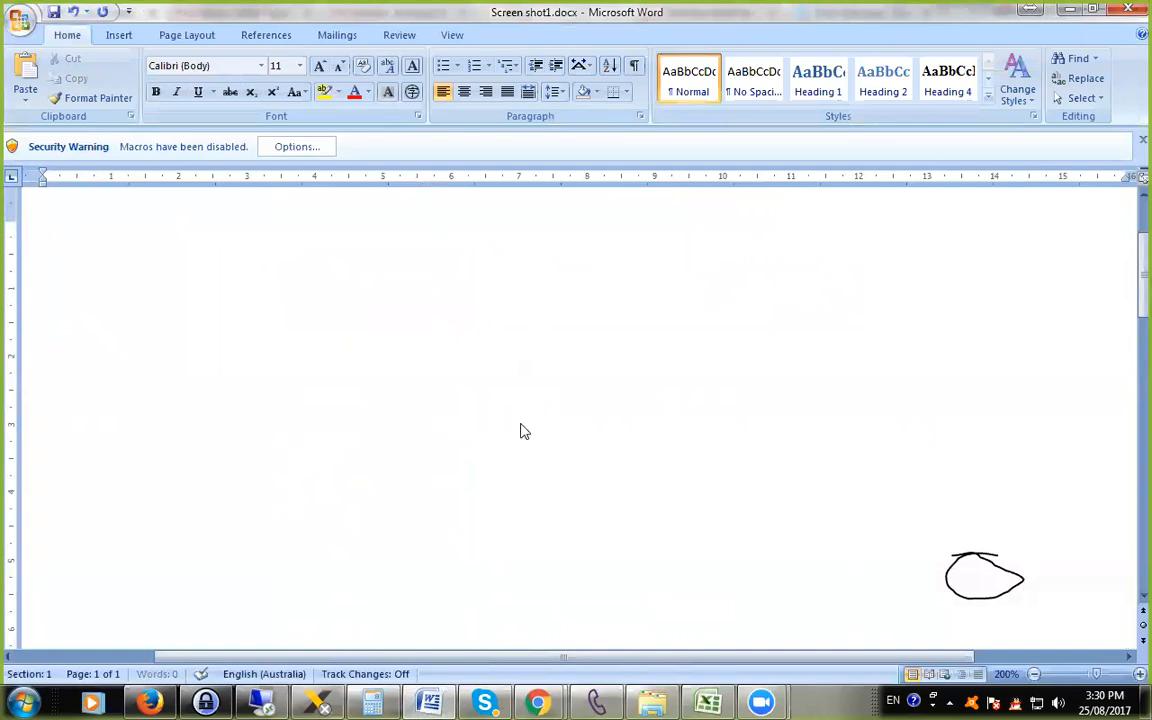
{"action": "key", "text": "ctrl+v"}
{"action": "key", "text": "alt+Tab"}
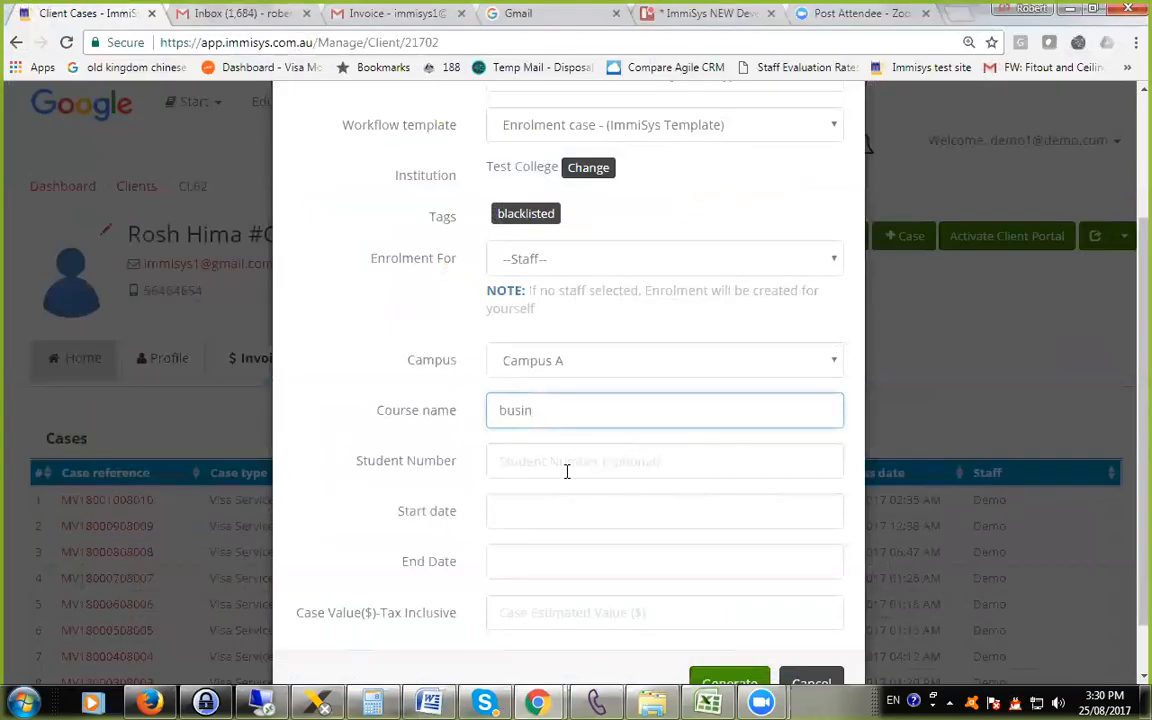
Choose bachelor of business (ImmiSys University) as the course, and enter the student number.
{"action": "type", "text": "e"}
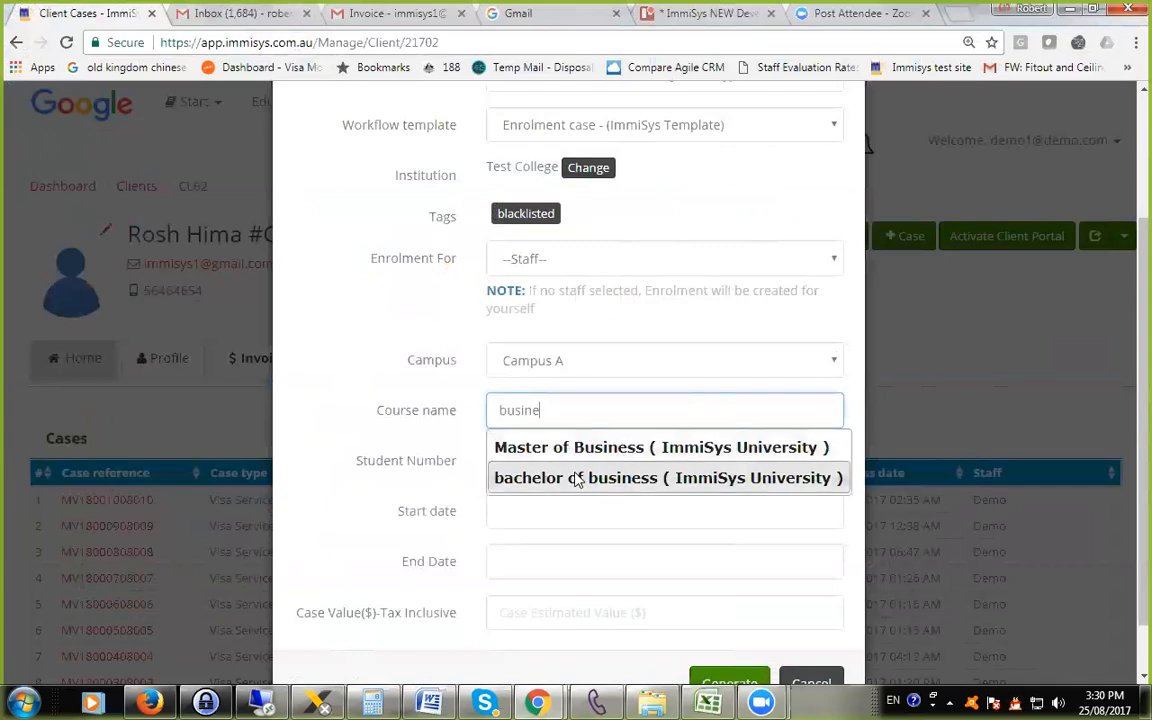
{"action": "left_click", "coordinate": [576, 478]}
{"action": "left_click", "coordinate": [520, 460]}
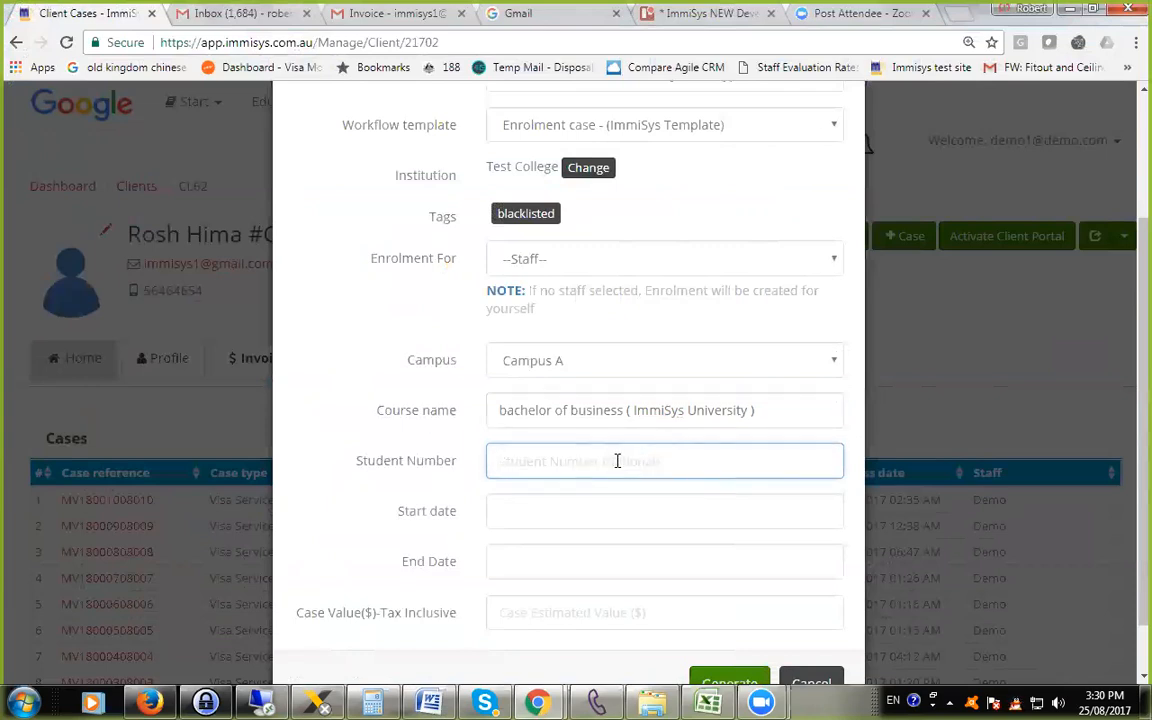
{"action": "type", "text": "45646"}
Set the start date to 01/08/2017 and the end date to 31/08/2017, and generate the enrolment case without a case value.
{"action": "left_click", "coordinate": [532, 507]}
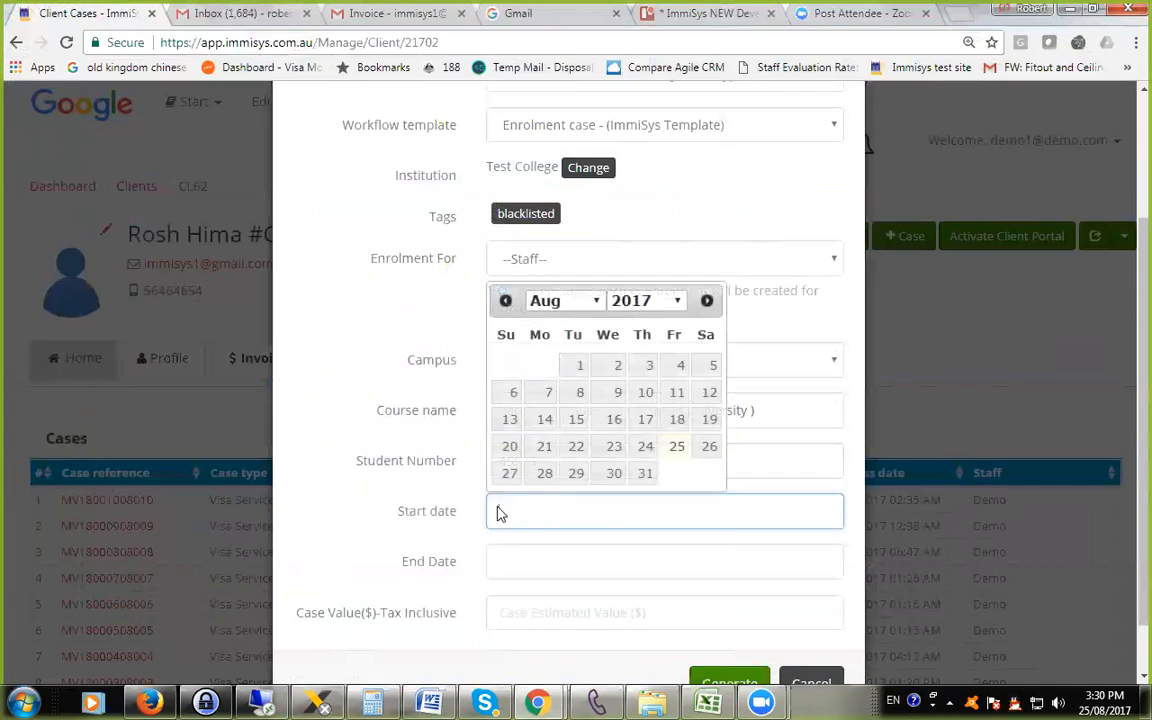
{"action": "left_click", "coordinate": [578, 367]}
{"action": "left_click", "coordinate": [547, 562]}
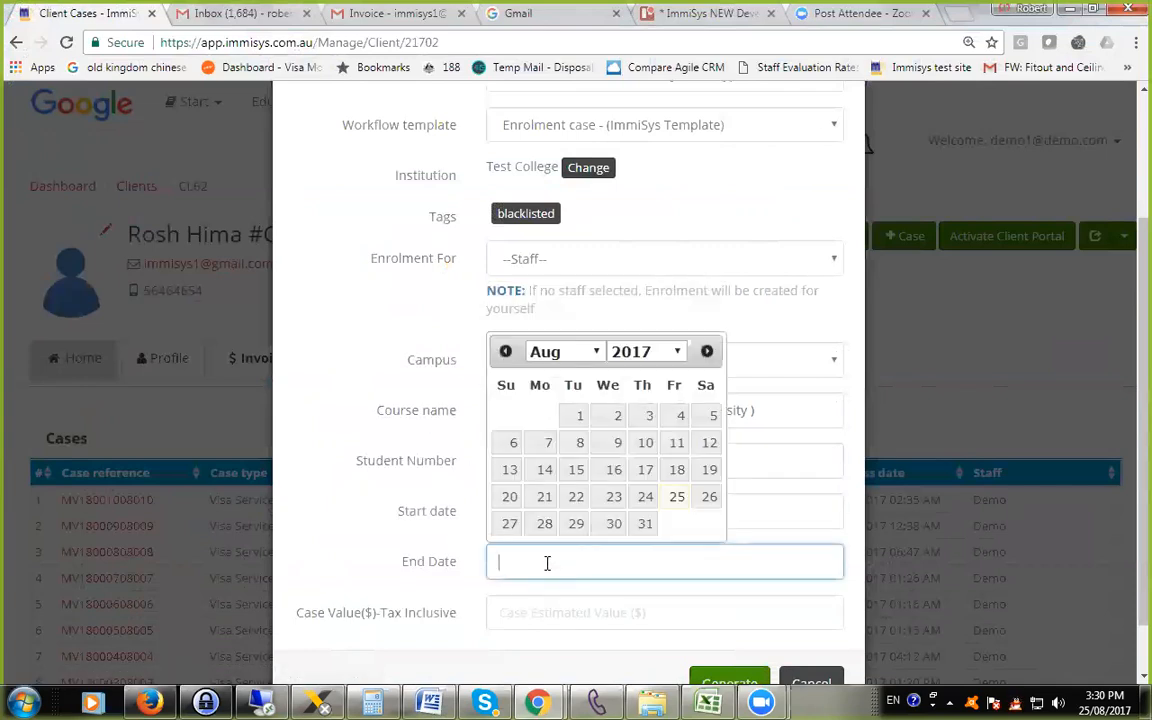
{"action": "left_click", "coordinate": [645, 523]}
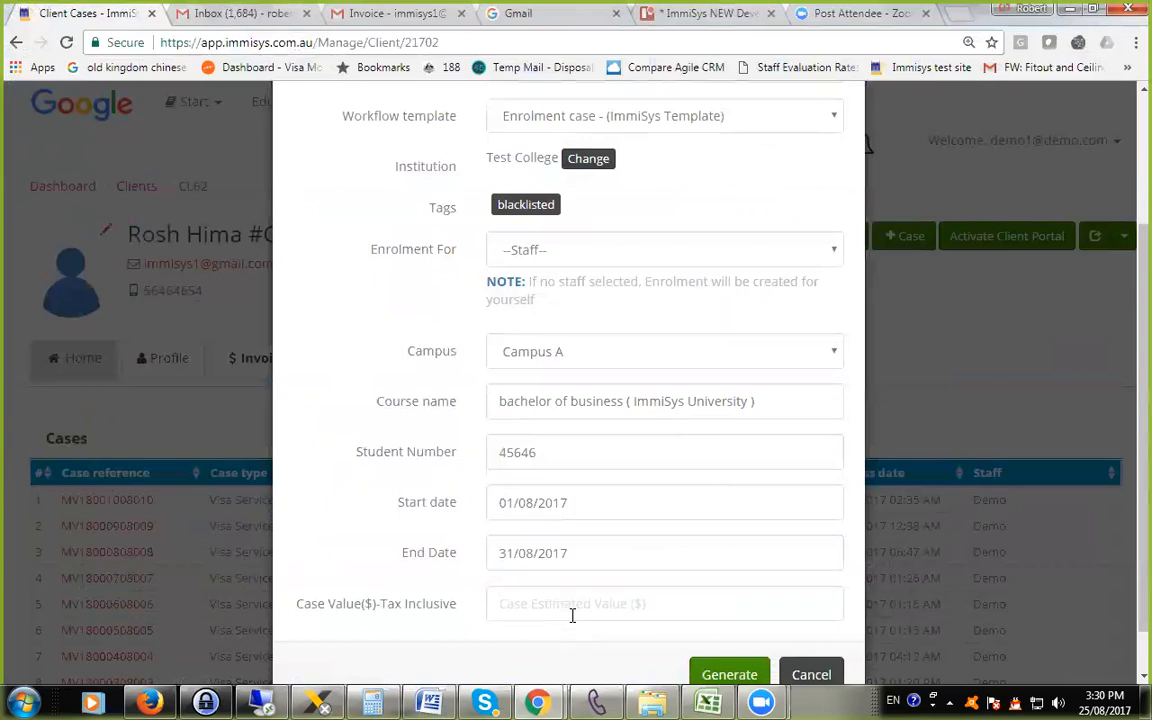
{"action": "scroll", "coordinate": [572, 616], "scroll_direction": "down", "scroll_amount": 1}
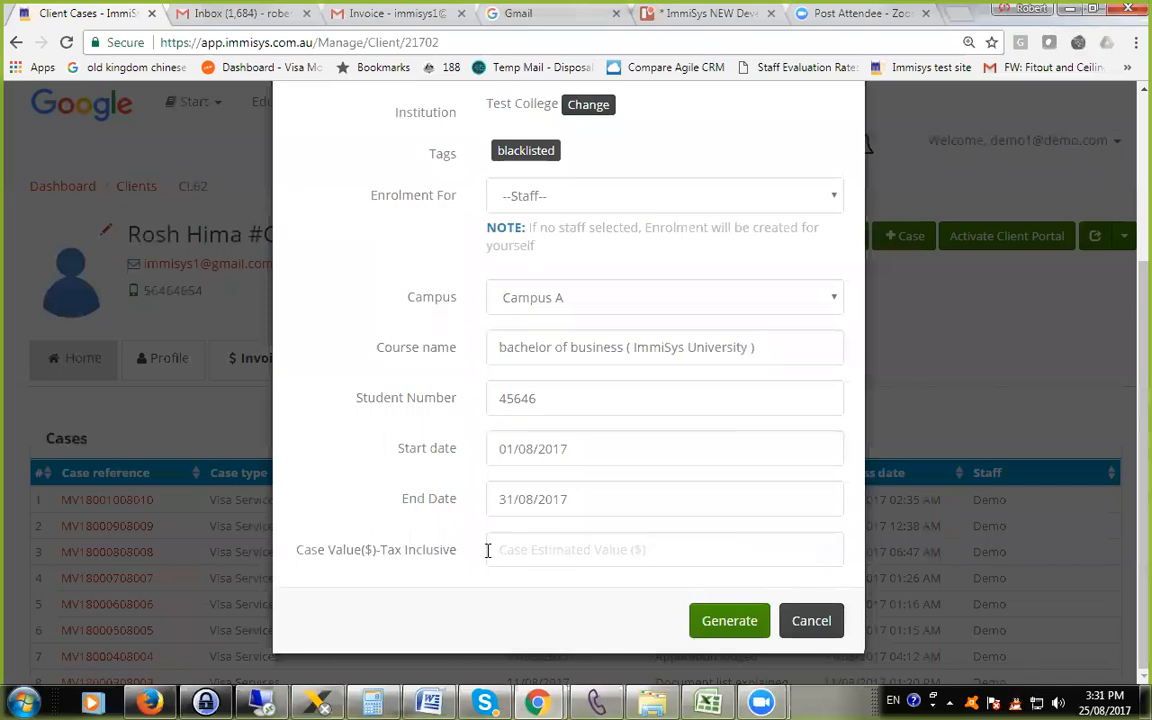
{"action": "left_click", "coordinate": [730, 625]}
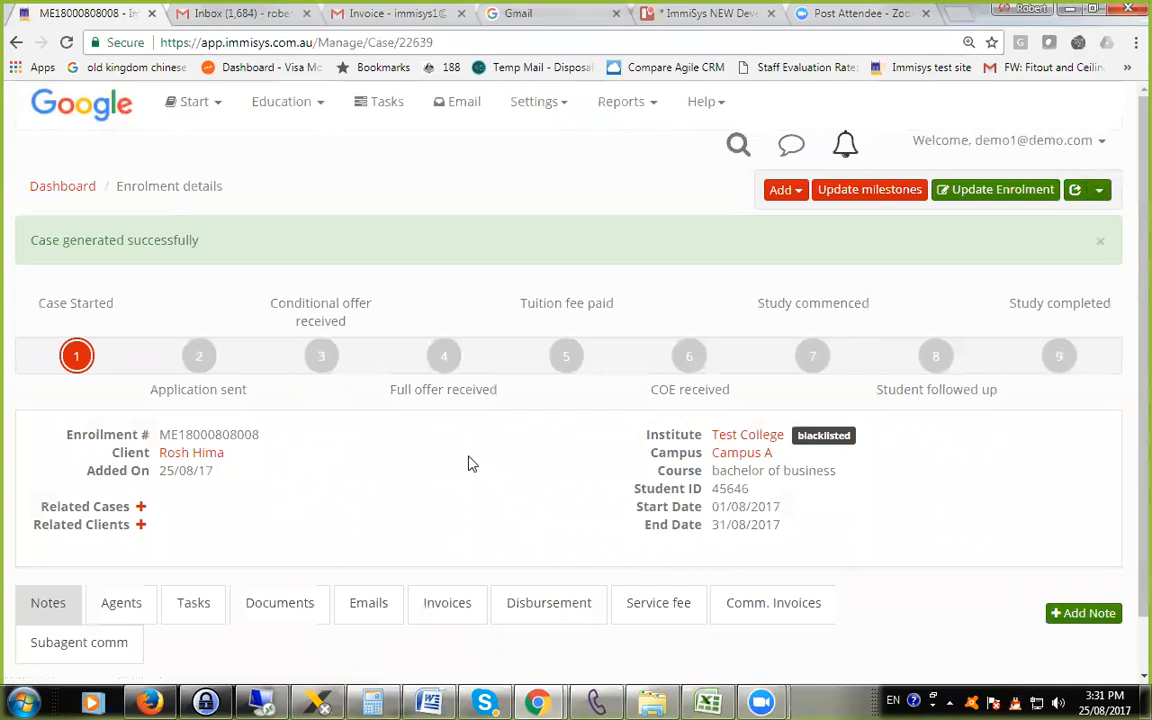
Look over the new enrolment case page, the items that can be added to it, and its sharing and transfer options.
{"action": "scroll", "coordinate": [471, 463], "scroll_direction": "down", "scroll_amount": 1}
{"action": "scroll", "coordinate": [471, 463], "scroll_direction": "up", "scroll_amount": 1}
{"action": "left_click", "coordinate": [786, 190]}
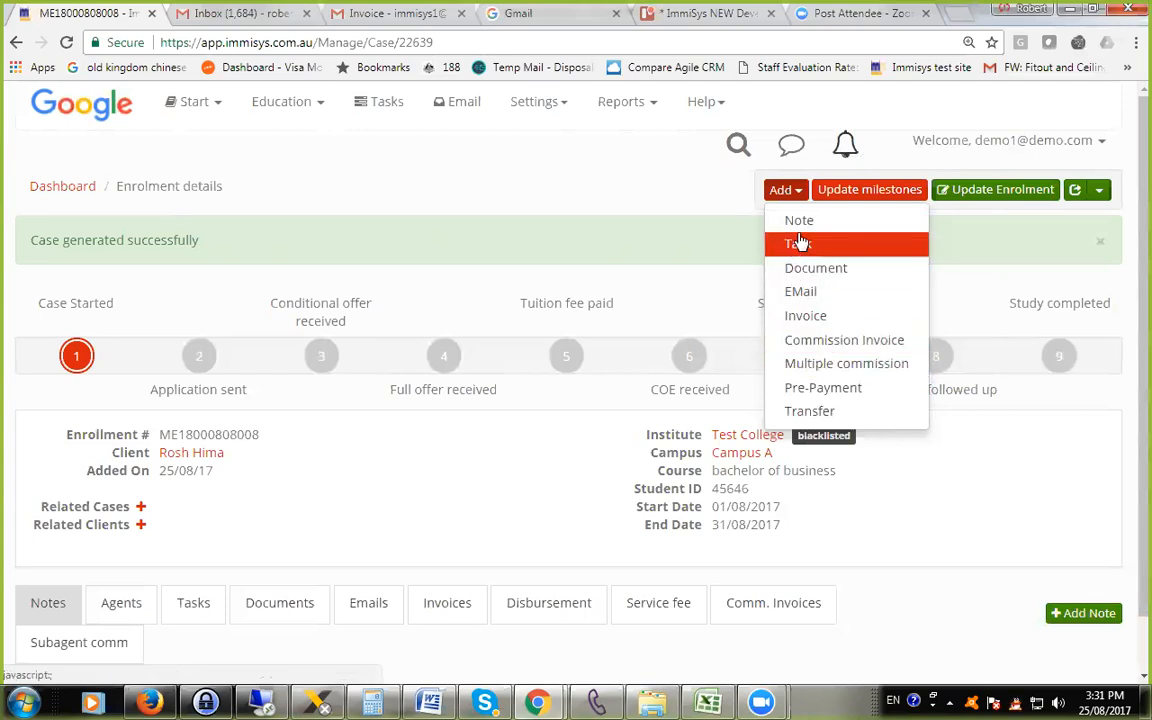
{"action": "left_click", "coordinate": [660, 231]}
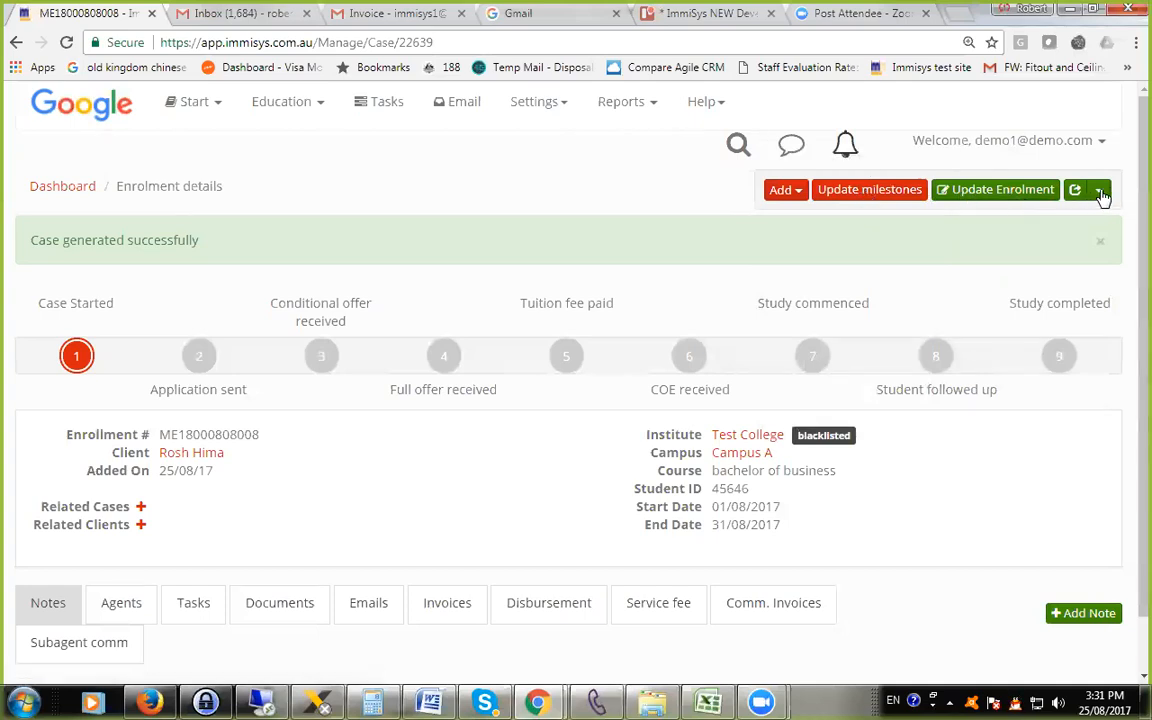
{"action": "left_click", "coordinate": [1097, 190]}
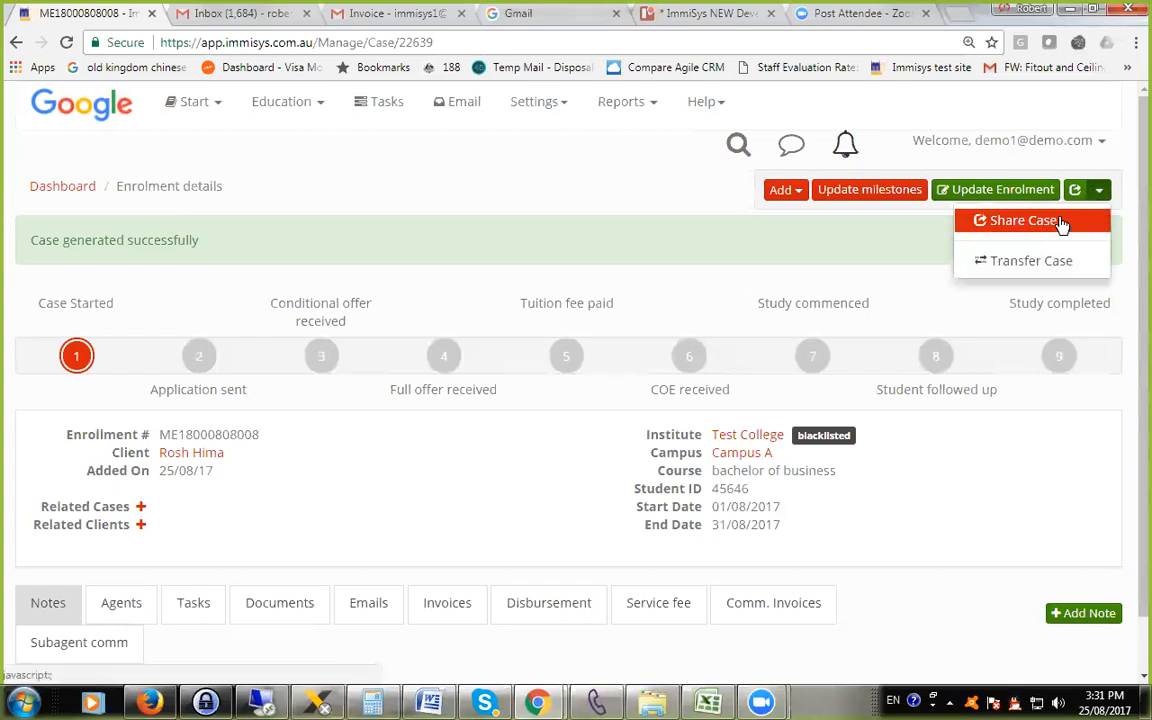
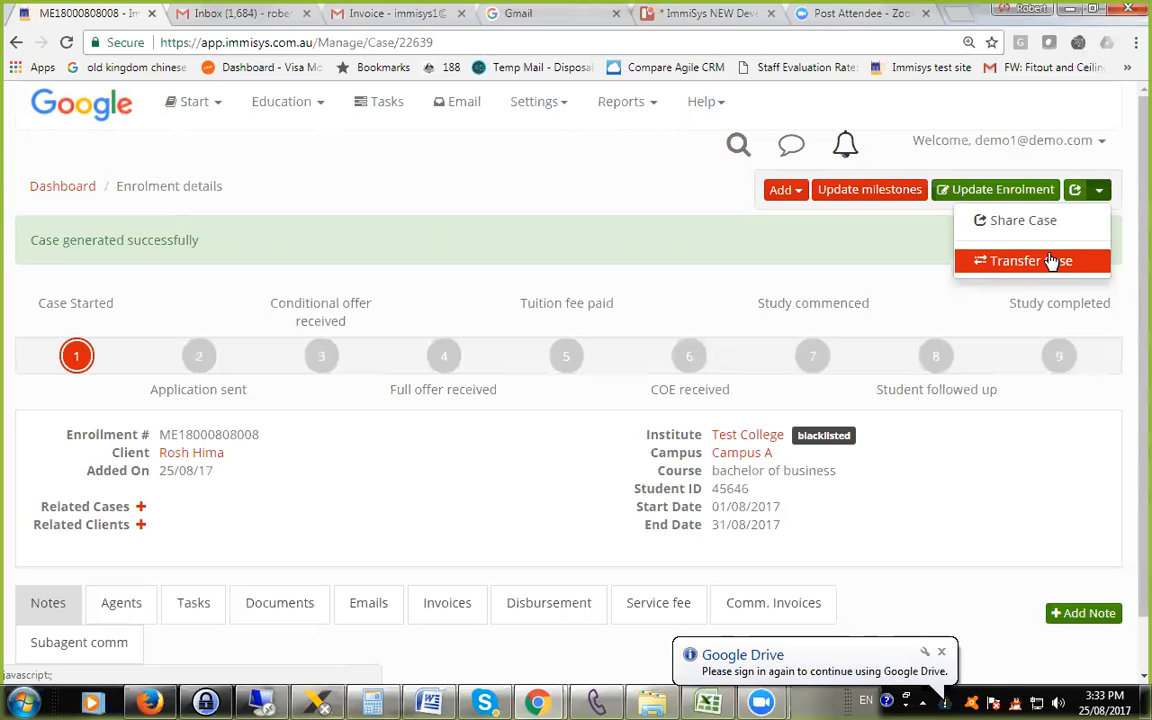
Open the enrolment for updating and close it without making changes.
{"action": "left_click", "coordinate": [751, 242]}
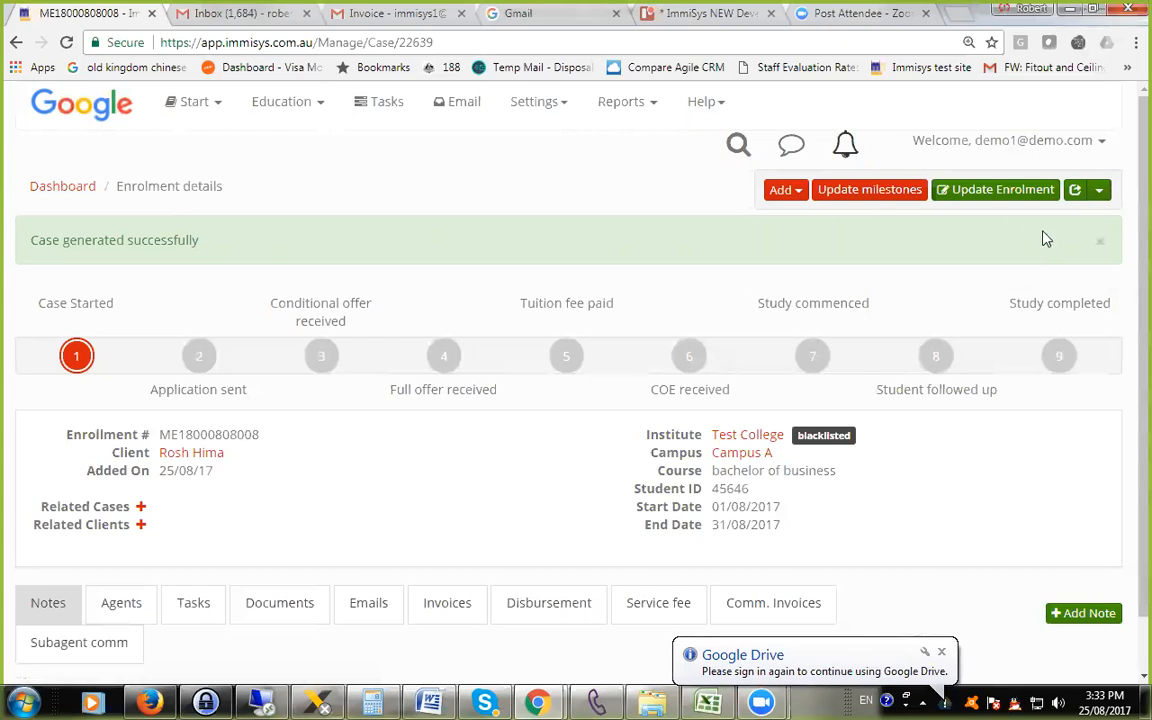
{"action": "left_click", "coordinate": [1003, 192]}
{"action": "left_click", "coordinate": [853, 147]}
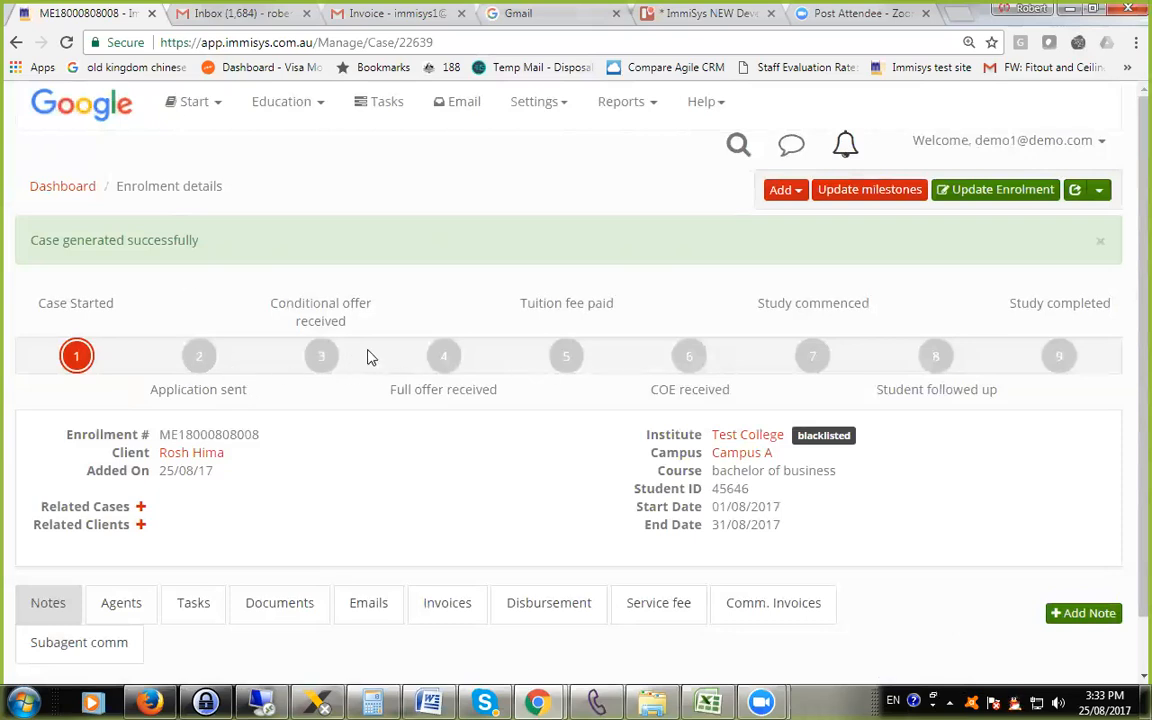
Activate the Application sent and Conditional offer received milestones of the enrolment case.
{"action": "scroll", "coordinate": [254, 340], "scroll_direction": "down", "scroll_amount": 1}
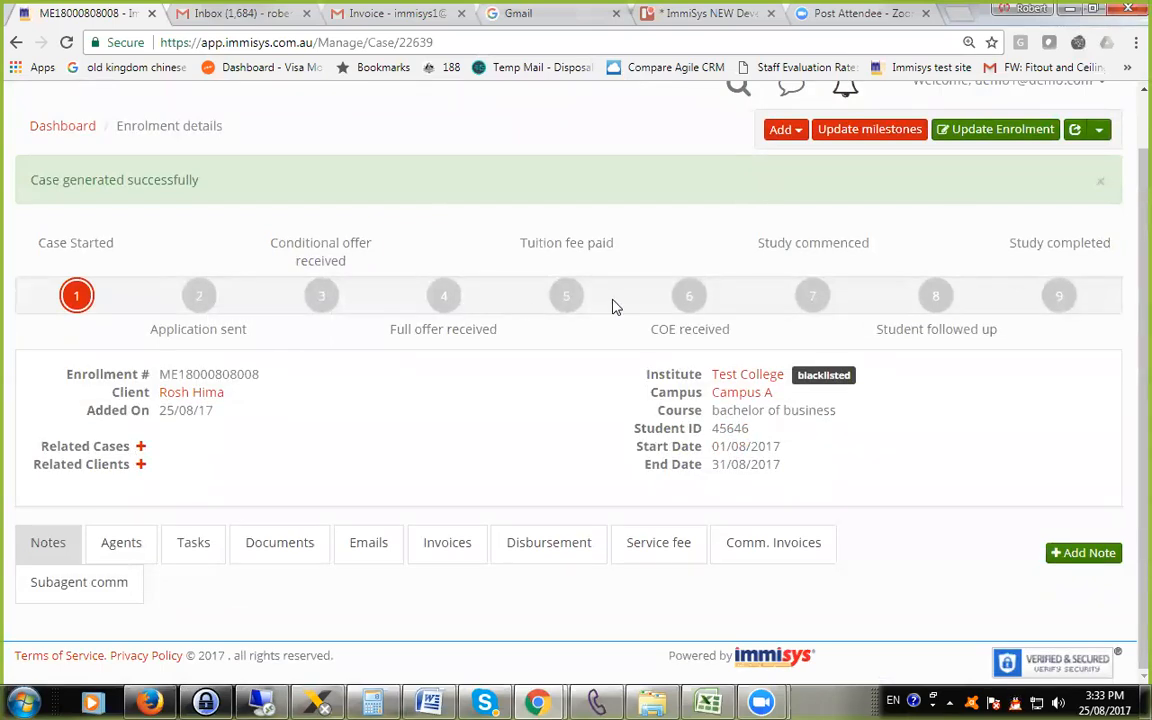
{"action": "left_click", "coordinate": [196, 303]}
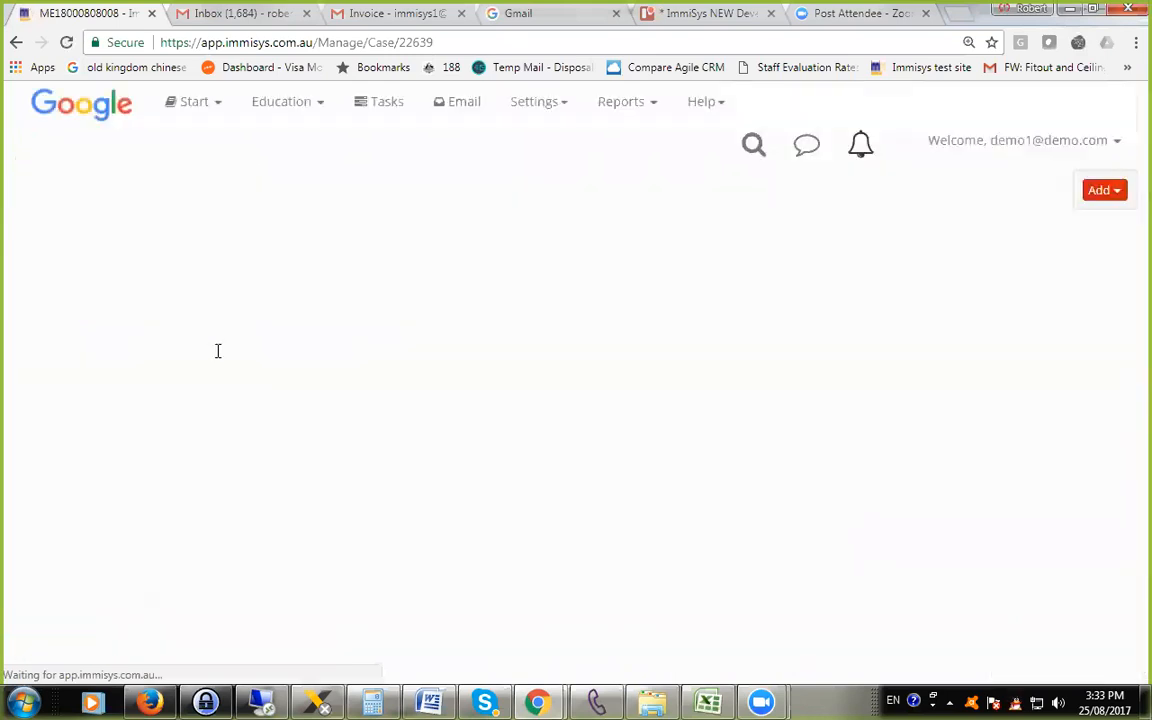
{"action": "left_click", "coordinate": [322, 236]}
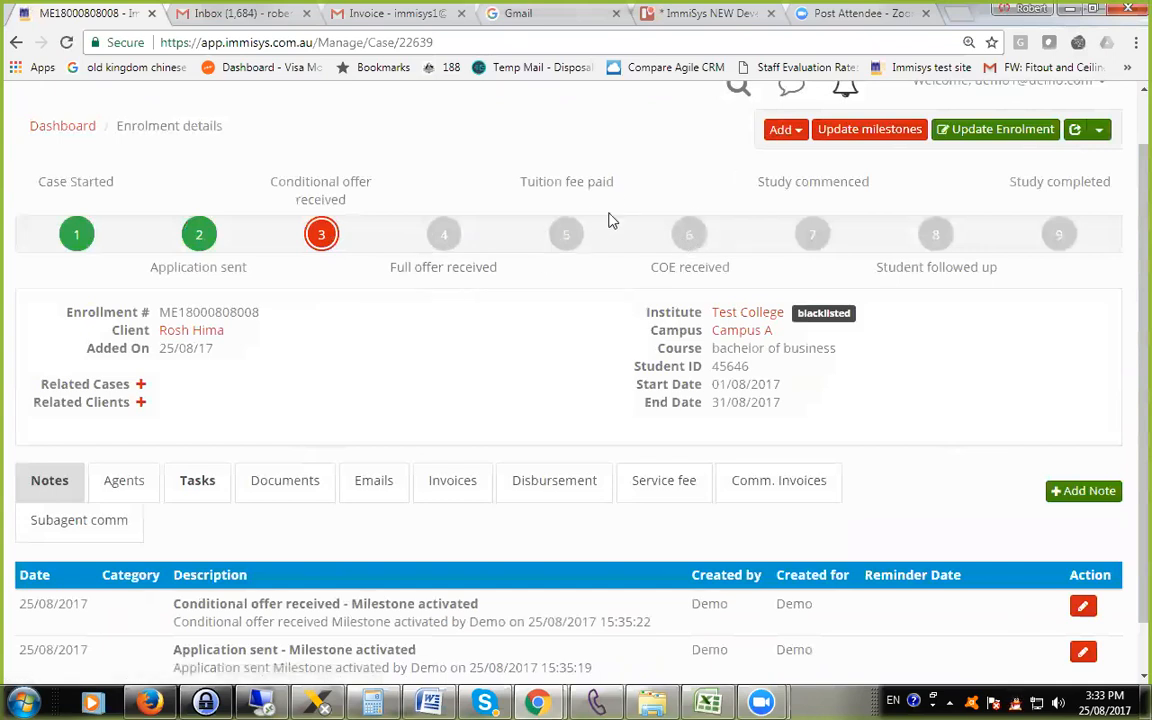
Examine the milestone bar, the milestone notes and the case's institute, campus and course details.
{"action": "scroll", "coordinate": [580, 310], "scroll_direction": "down", "scroll_amount": 2}
{"action": "scroll", "coordinate": [463, 294], "scroll_direction": "up", "scroll_amount": 3}
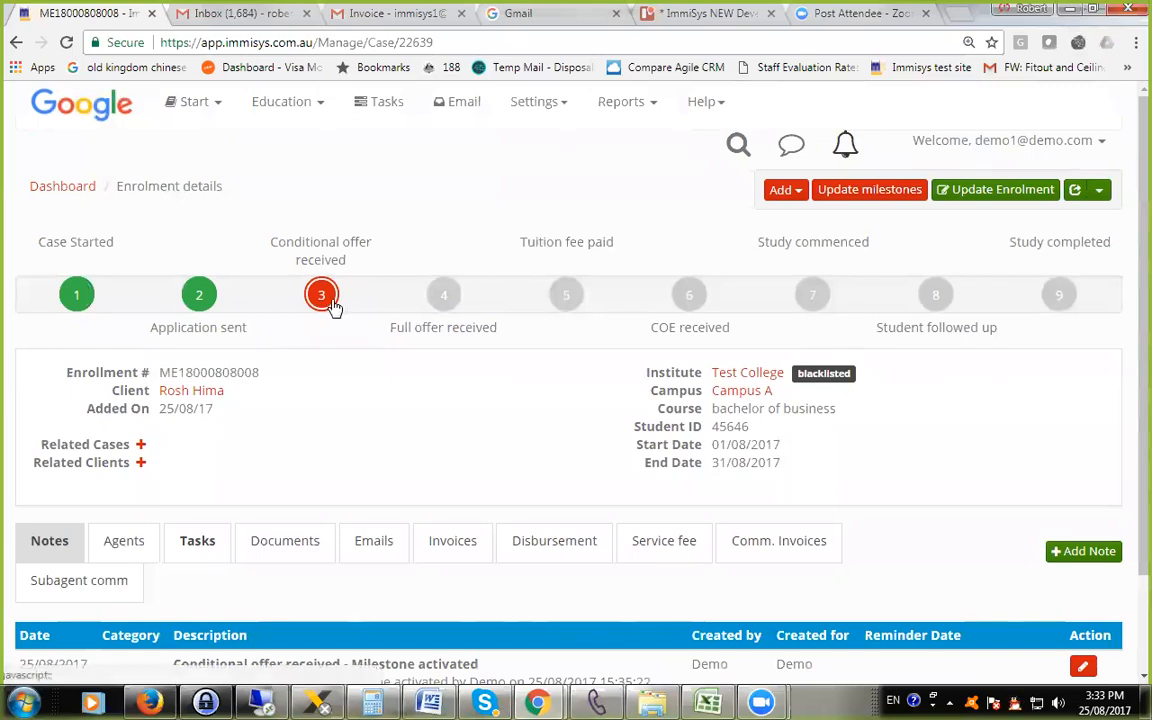
{"action": "scroll", "coordinate": [420, 366], "scroll_direction": "down", "scroll_amount": 2}
{"action": "scroll", "coordinate": [420, 366], "scroll_direction": "down", "scroll_amount": 1}
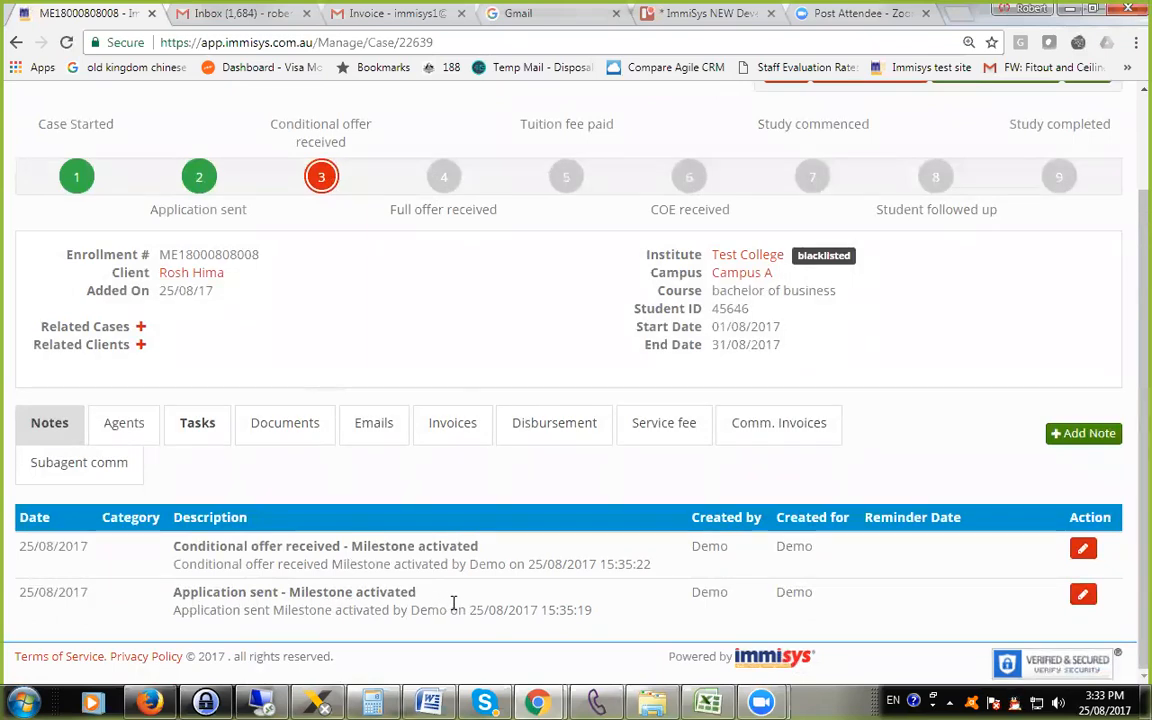
{"action": "scroll", "coordinate": [455, 603], "scroll_direction": "up", "scroll_amount": 2}
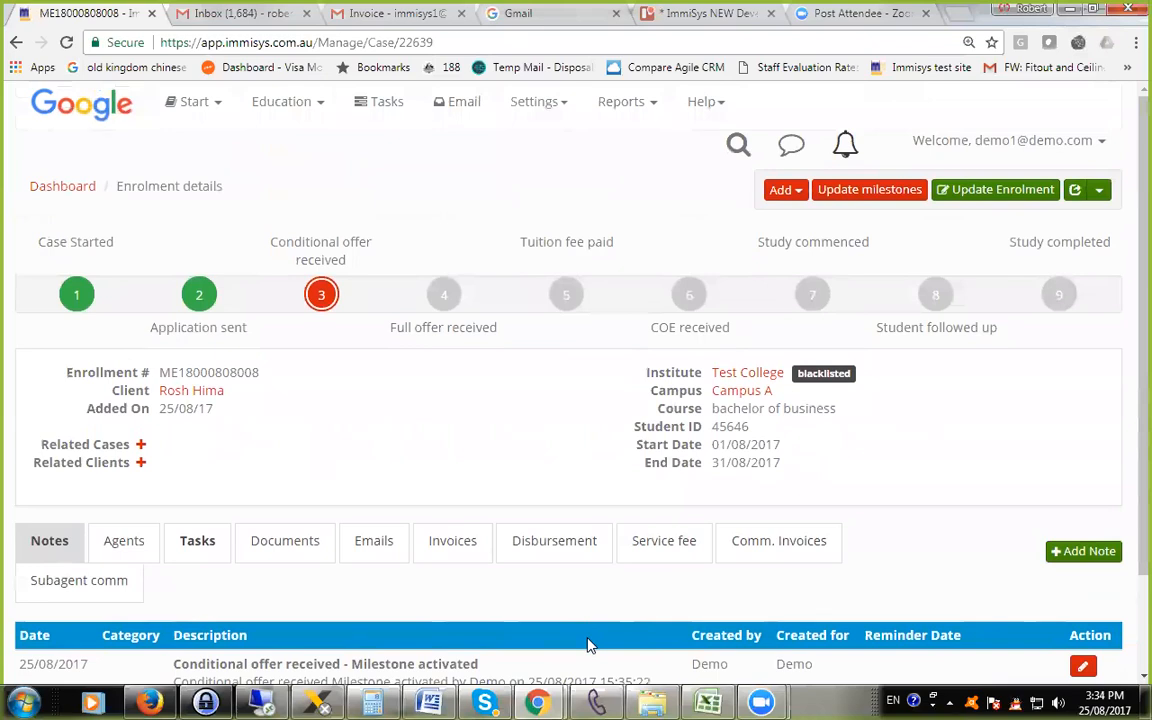
{"action": "scroll", "coordinate": [587, 630], "scroll_direction": "down", "scroll_amount": 2}
{"action": "scroll", "coordinate": [480, 580], "scroll_direction": "up", "scroll_amount": 1}
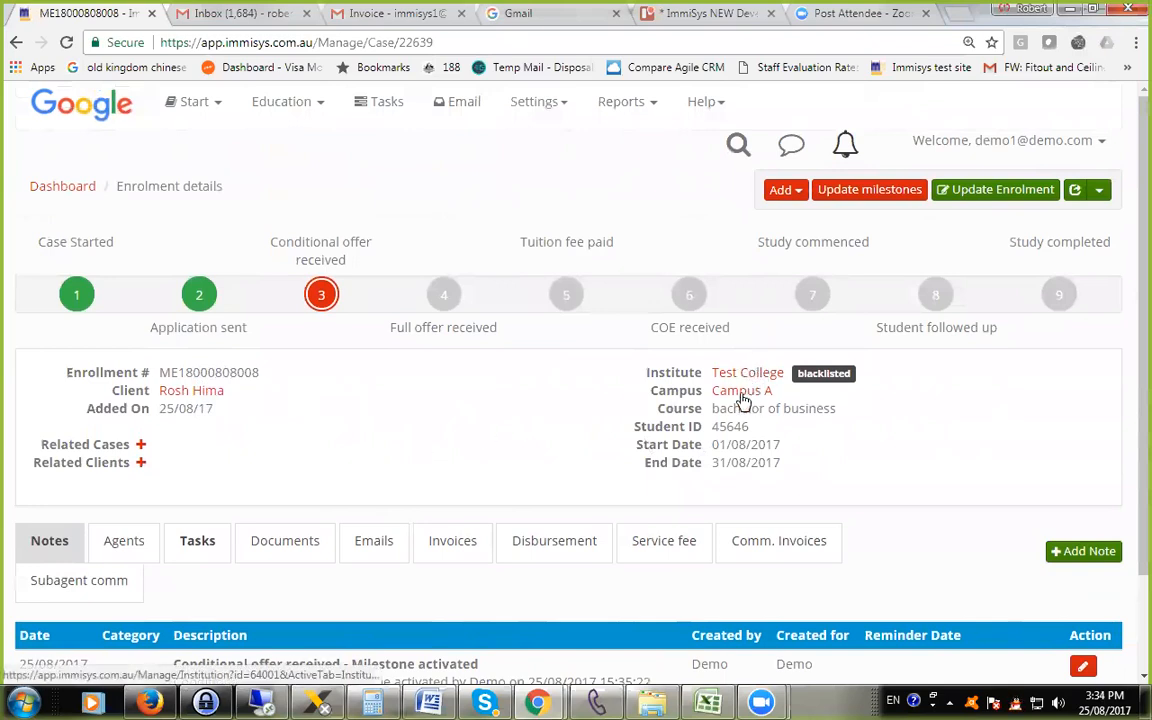
{"action": "left_click_drag", "start_coordinate": [725, 408], "coordinate": [838, 410]}
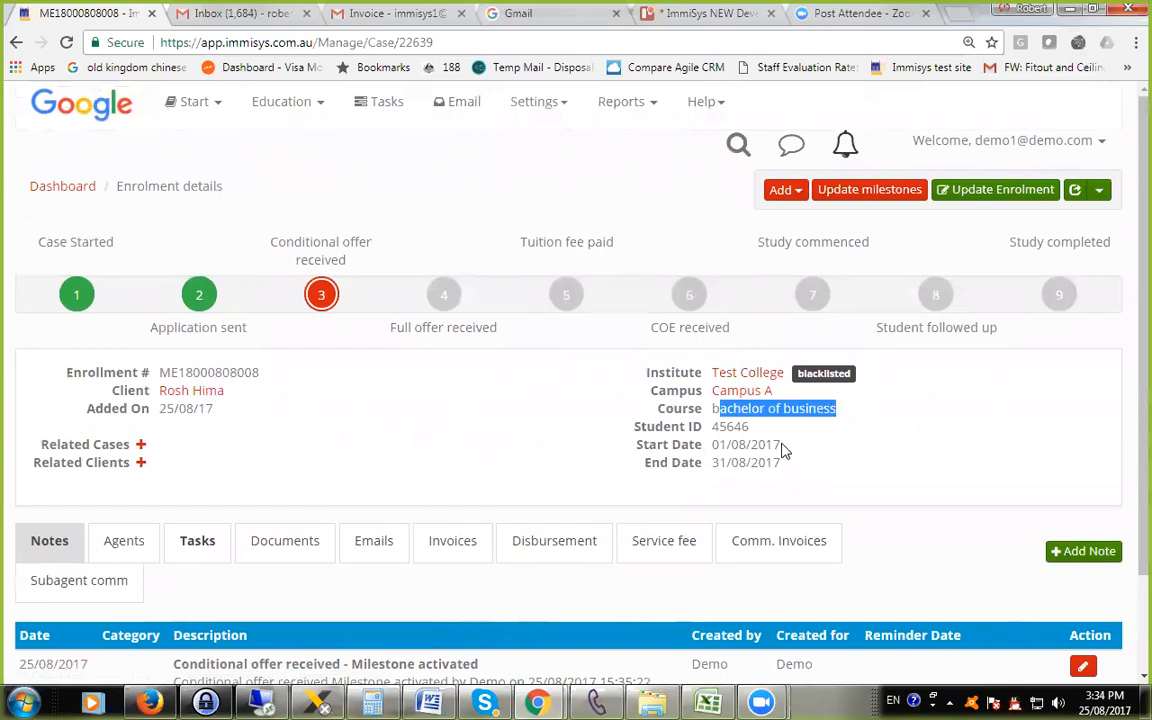
Start a General note on the case with the subject "offer letter received." and the description "full offer".
{"action": "scroll", "coordinate": [784, 451], "scroll_direction": "down", "scroll_amount": 1}
{"action": "scroll", "coordinate": [784, 451], "scroll_direction": "down", "scroll_amount": 1}
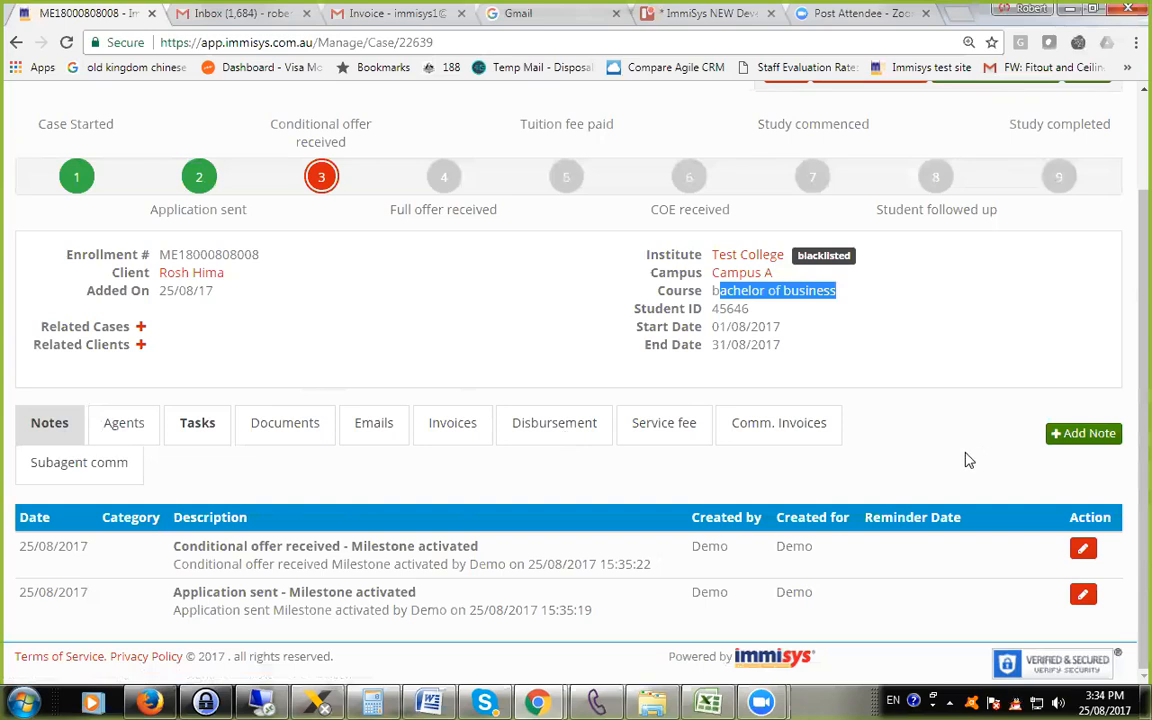
{"action": "left_click", "coordinate": [1083, 433]}
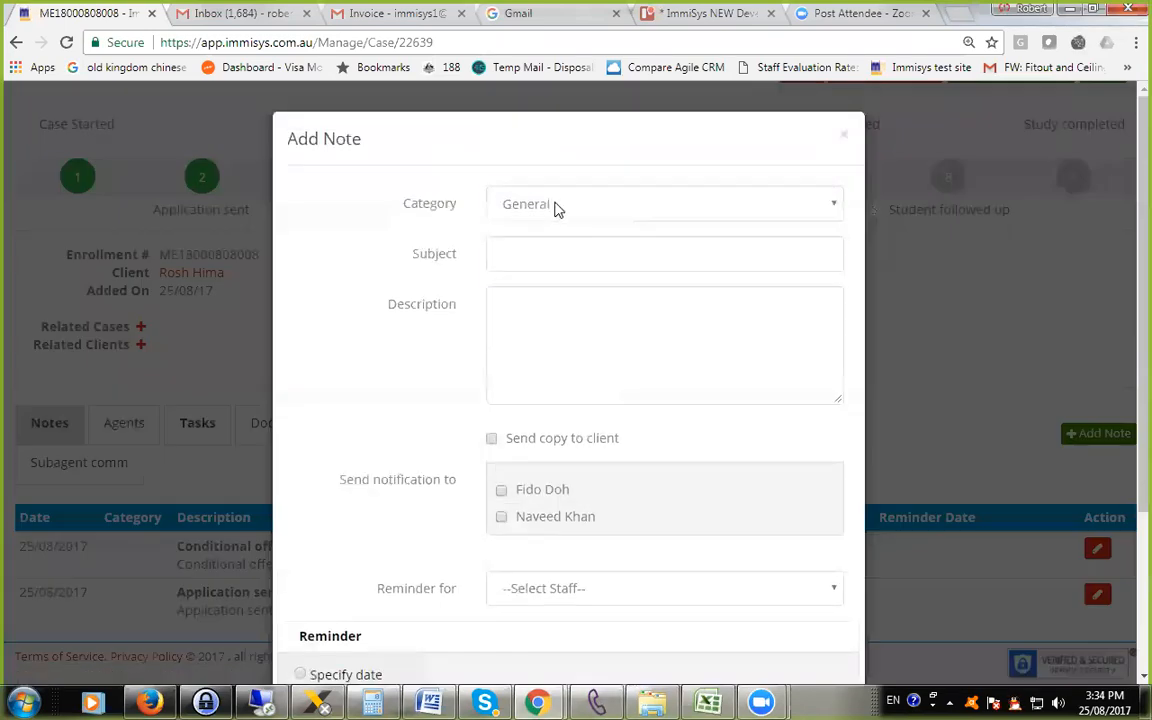
{"action": "left_click", "coordinate": [553, 205]}
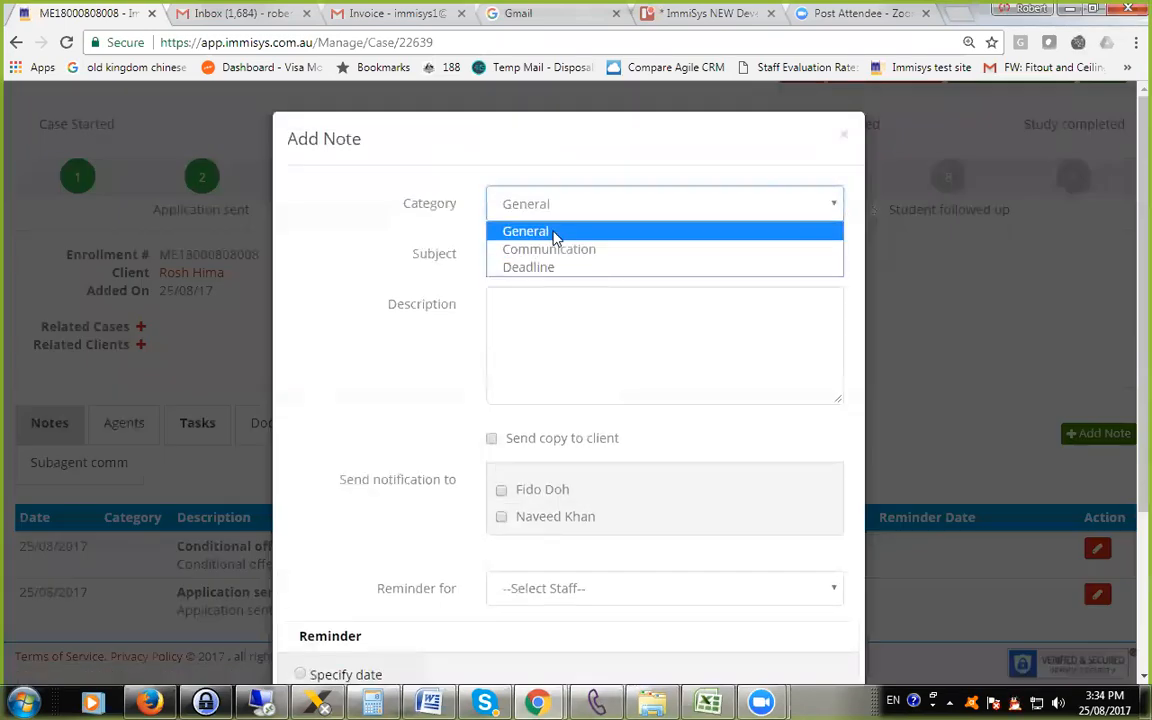
{"action": "left_click", "coordinate": [553, 229]}
{"action": "left_click", "coordinate": [520, 253]}
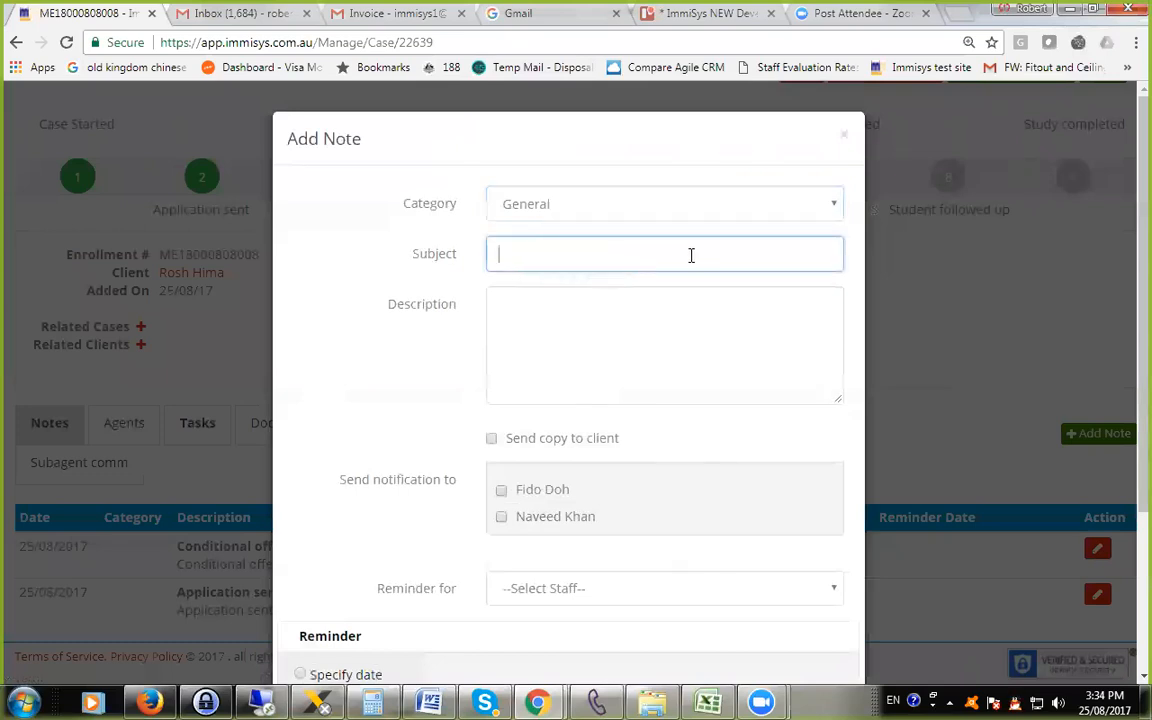
{"action": "type", "text": "offer letter receid"}
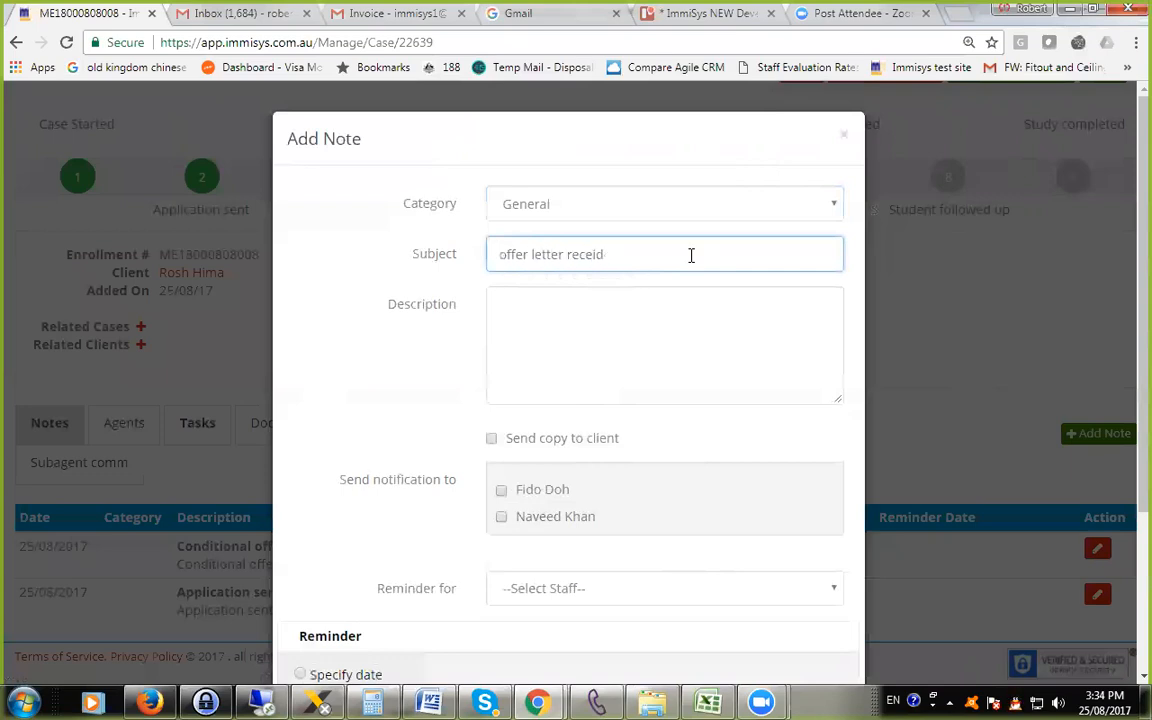
{"action": "key", "text": "BackSpace"}
{"action": "type", "text": "ved."}
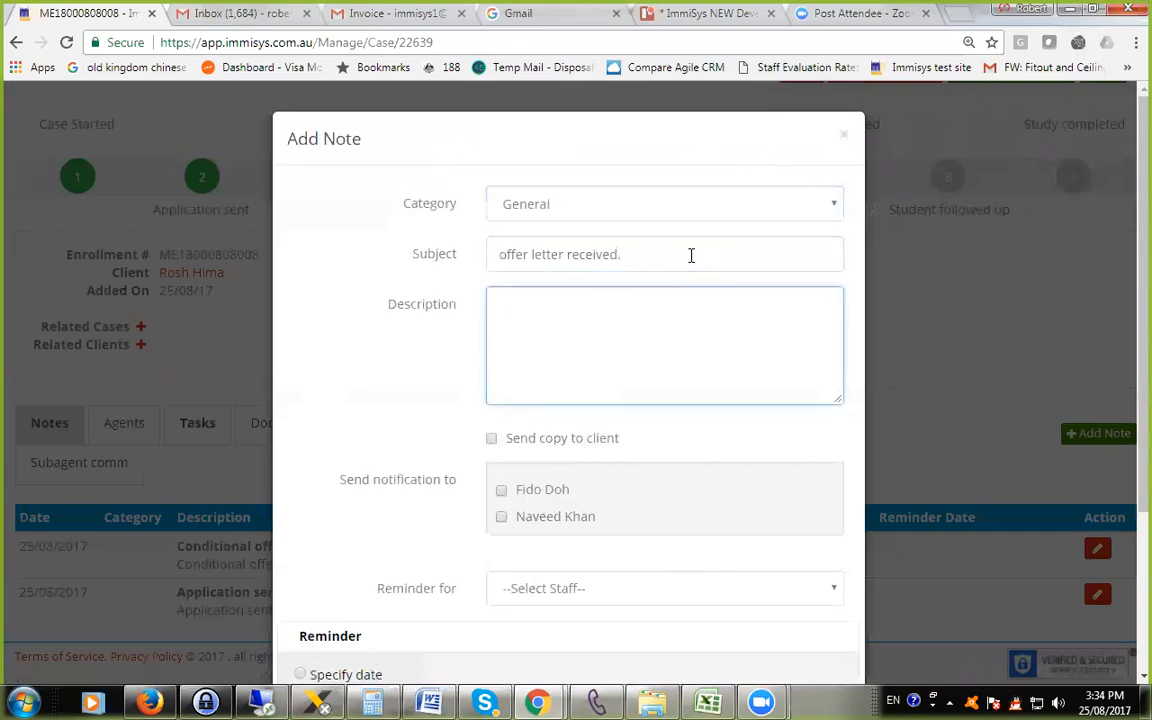
{"action": "type", "text": "ll offer"}
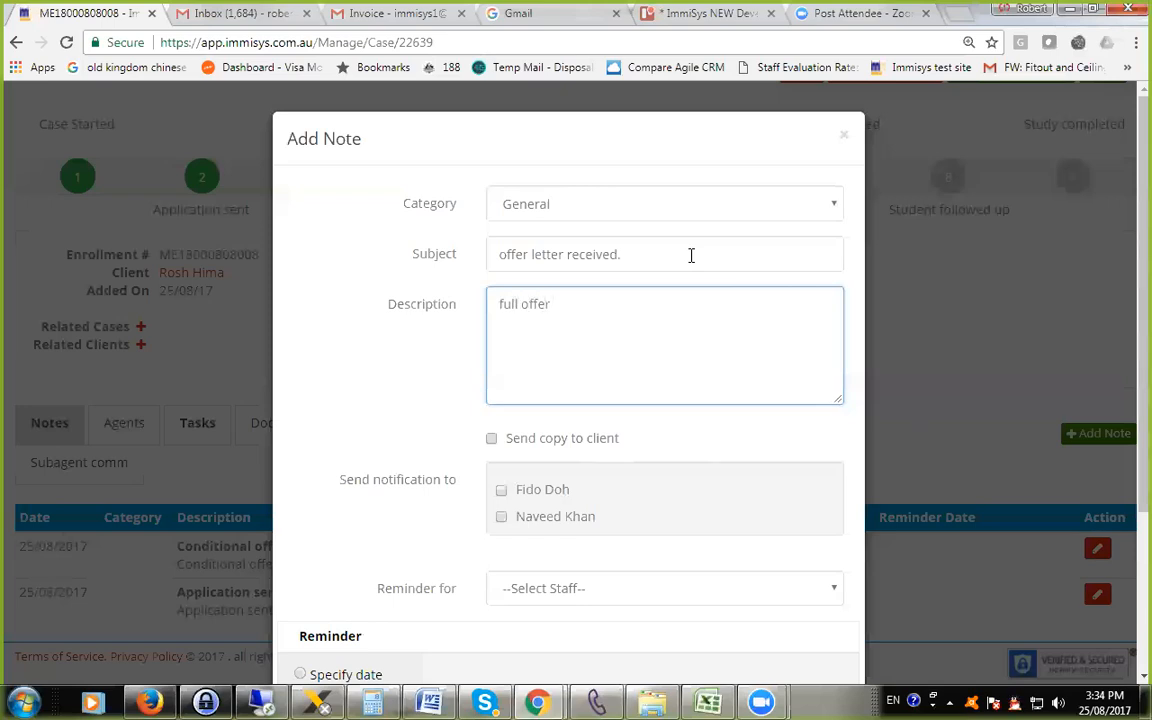
{"action": "key", "text": "Tab"}
Give the note a reminder on the specified date 27/08/2017 and save it.
{"action": "scroll", "coordinate": [805, 250], "scroll_direction": "down", "scroll_amount": 2}
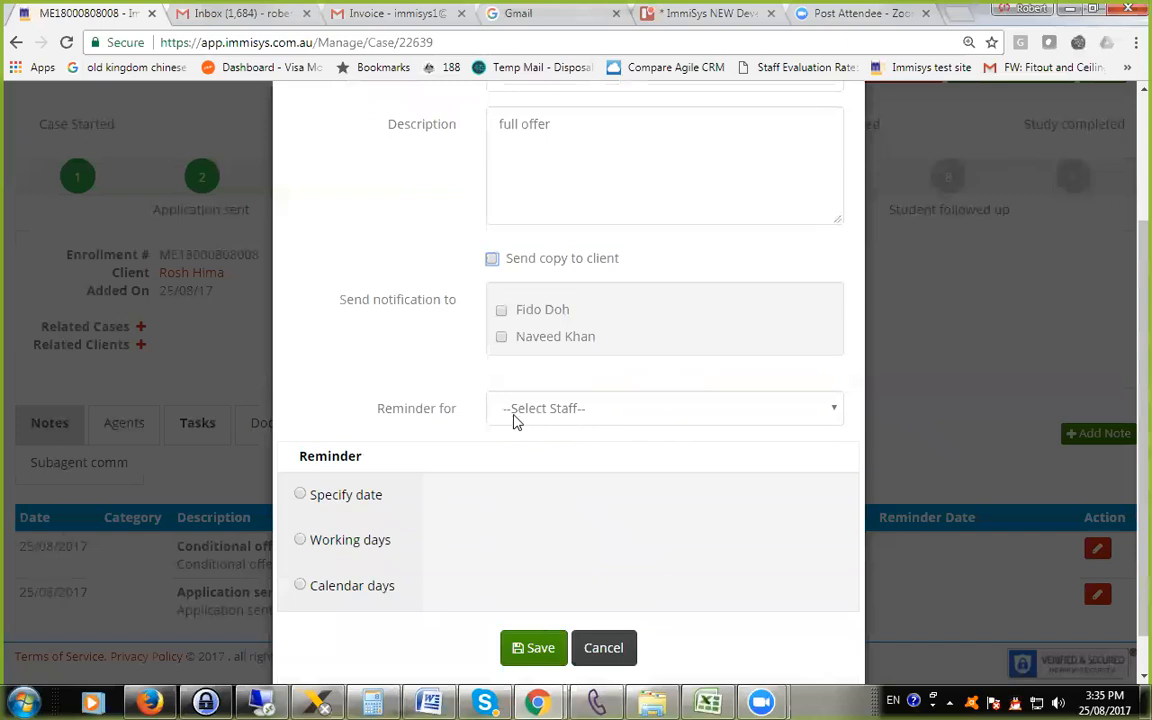
{"action": "scroll", "coordinate": [576, 330], "scroll_direction": "up", "scroll_amount": 2}
{"action": "scroll", "coordinate": [576, 330], "scroll_direction": "down", "scroll_amount": 3}
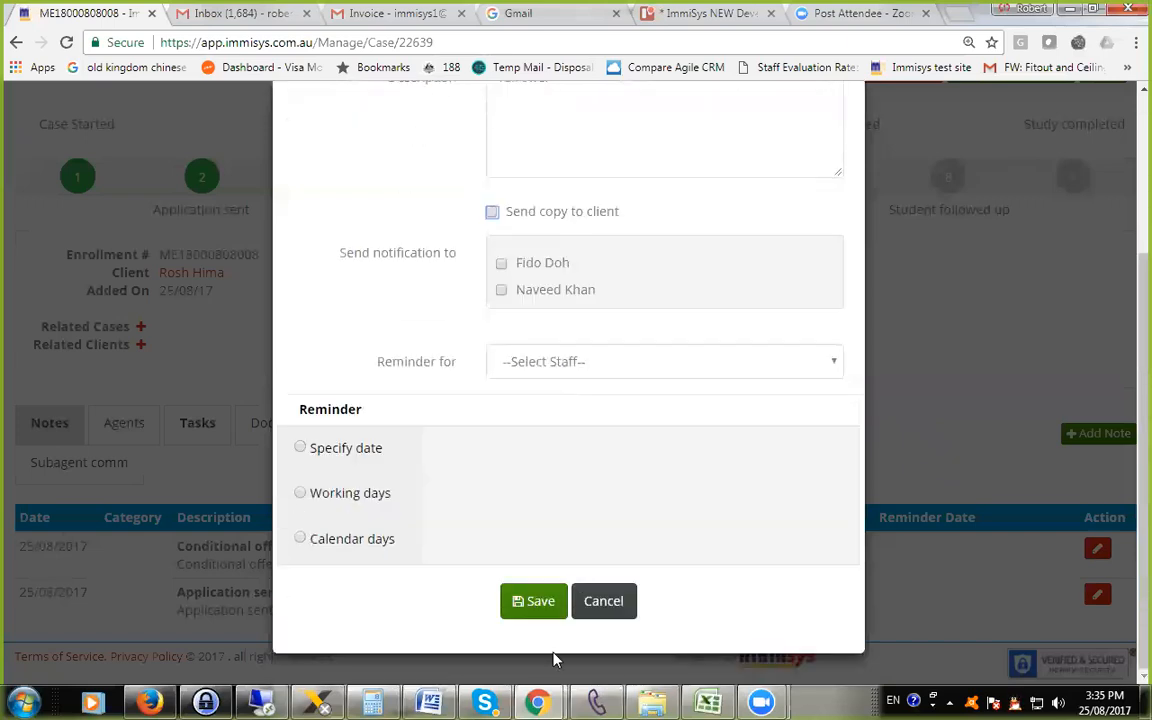
{"action": "left_click", "coordinate": [301, 447]}
{"action": "left_click", "coordinate": [511, 484]}
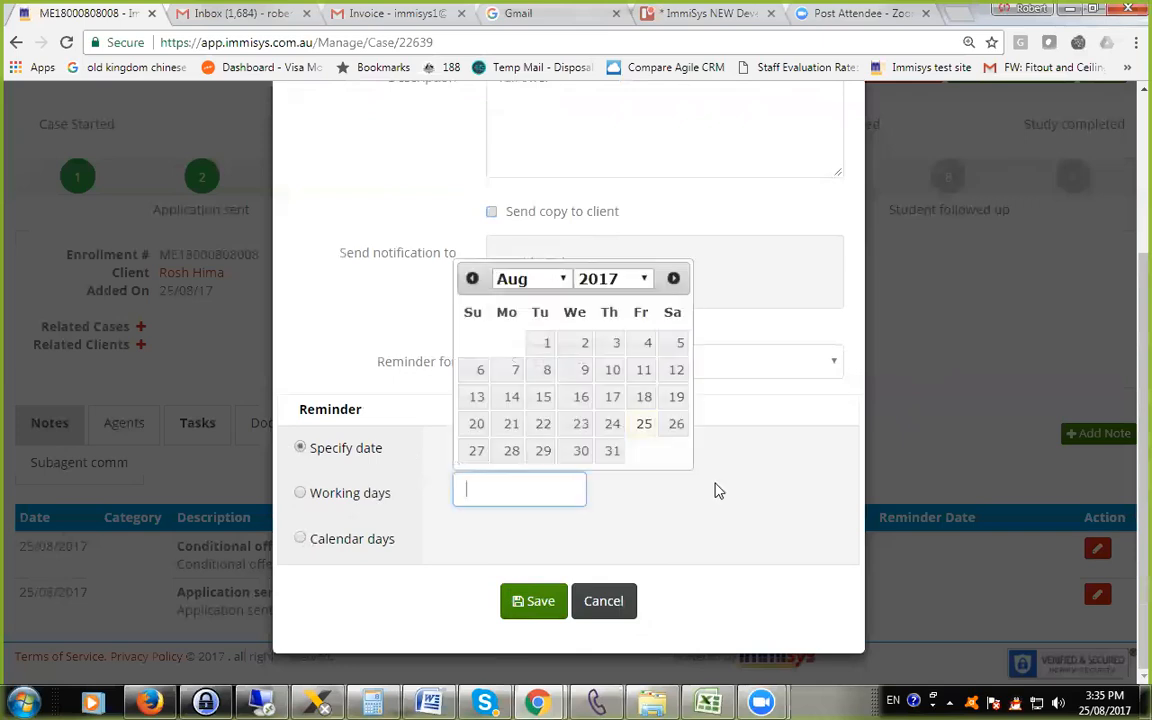
{"action": "left_click", "coordinate": [477, 451]}
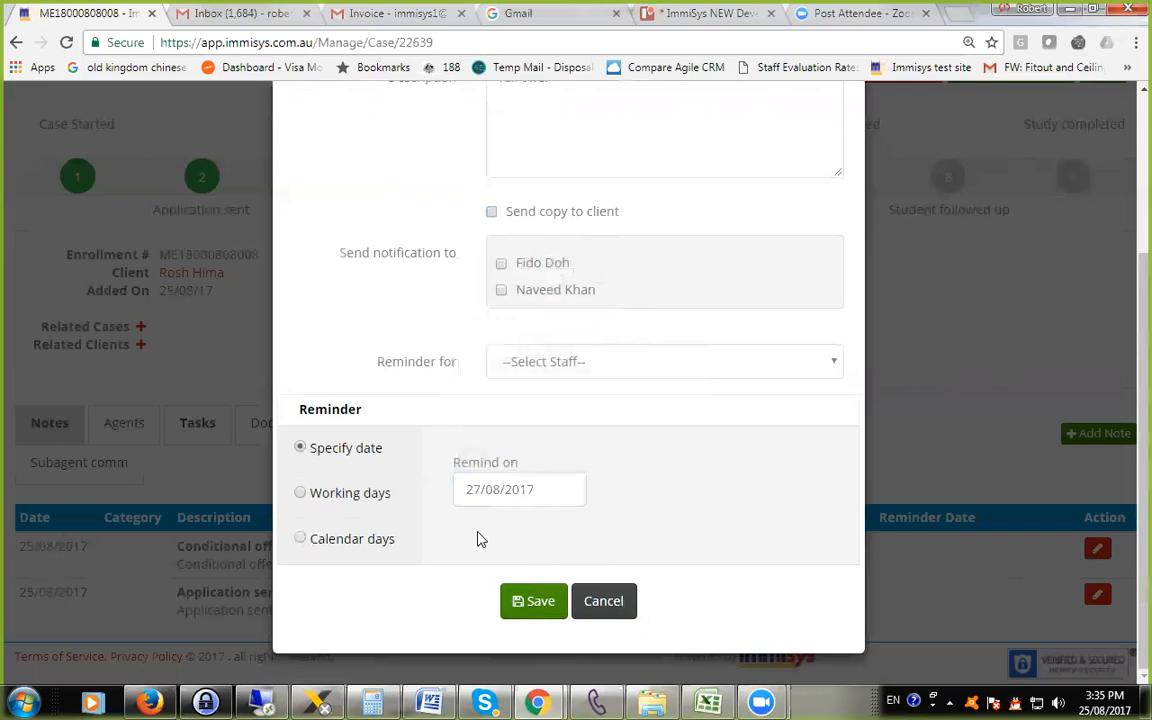
{"action": "left_click", "coordinate": [535, 599]}
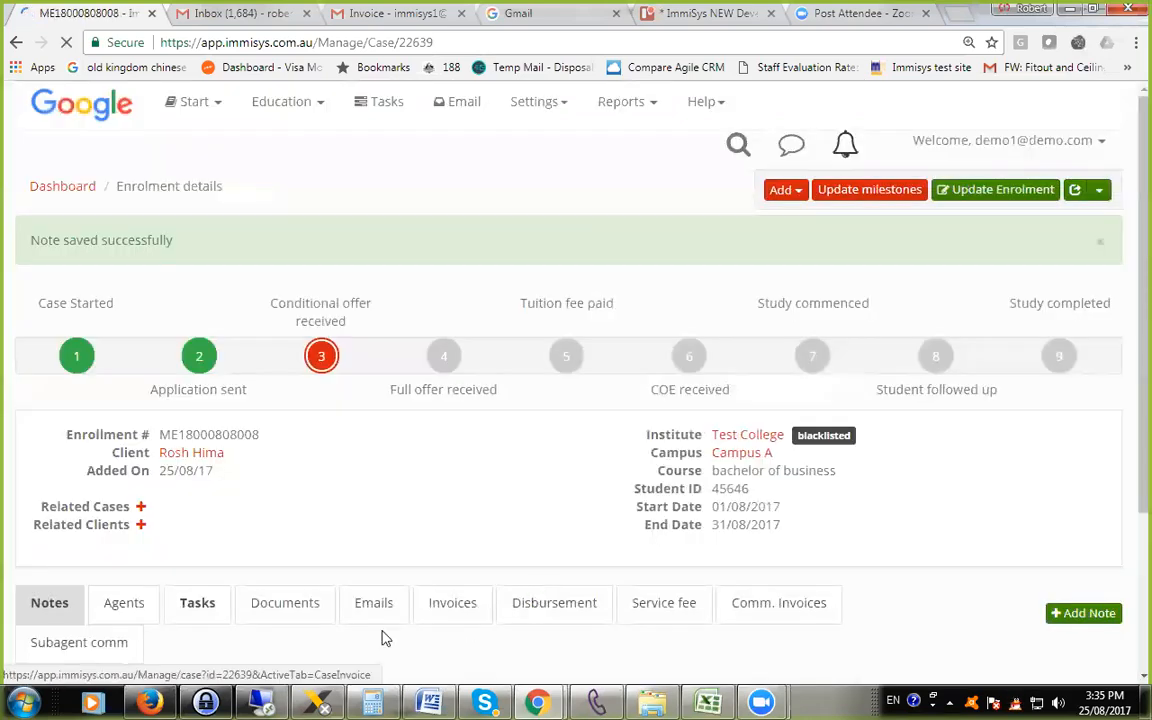
Review the saved note among the case notes, and bring up the case's commission invoices.
{"action": "scroll", "coordinate": [380, 630], "scroll_direction": "down", "scroll_amount": 3}
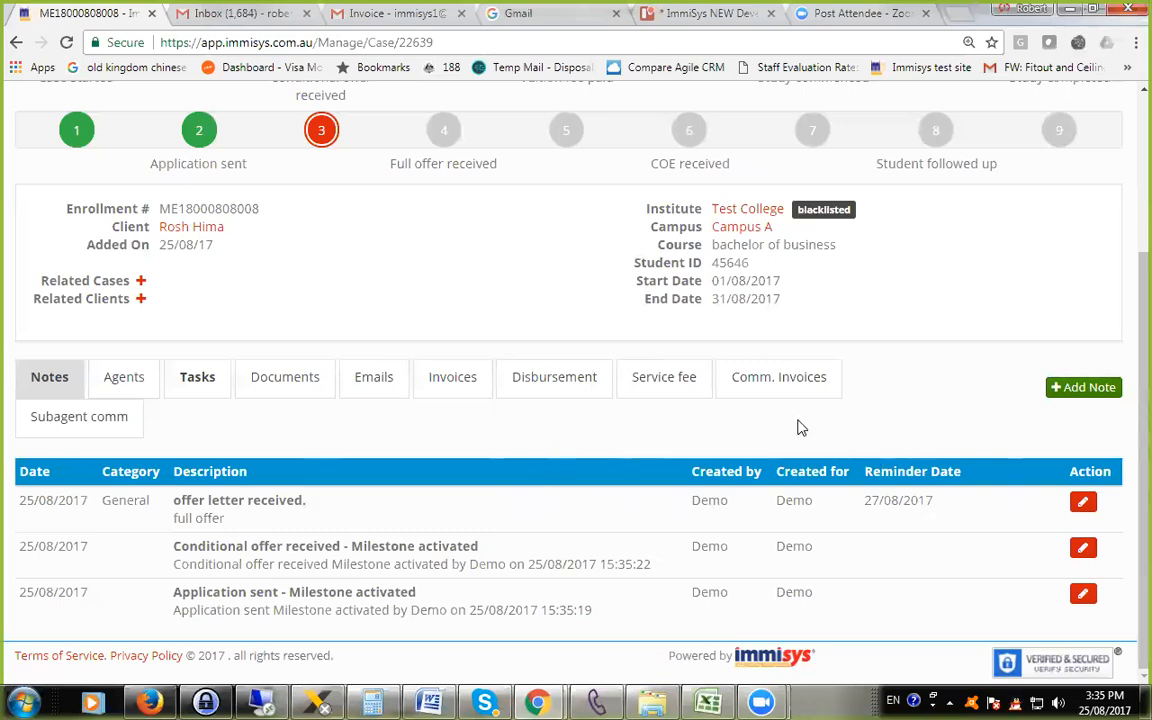
{"action": "scroll", "coordinate": [797, 426], "scroll_direction": "up", "scroll_amount": 3}
{"action": "scroll", "coordinate": [802, 425], "scroll_direction": "down", "scroll_amount": 1}
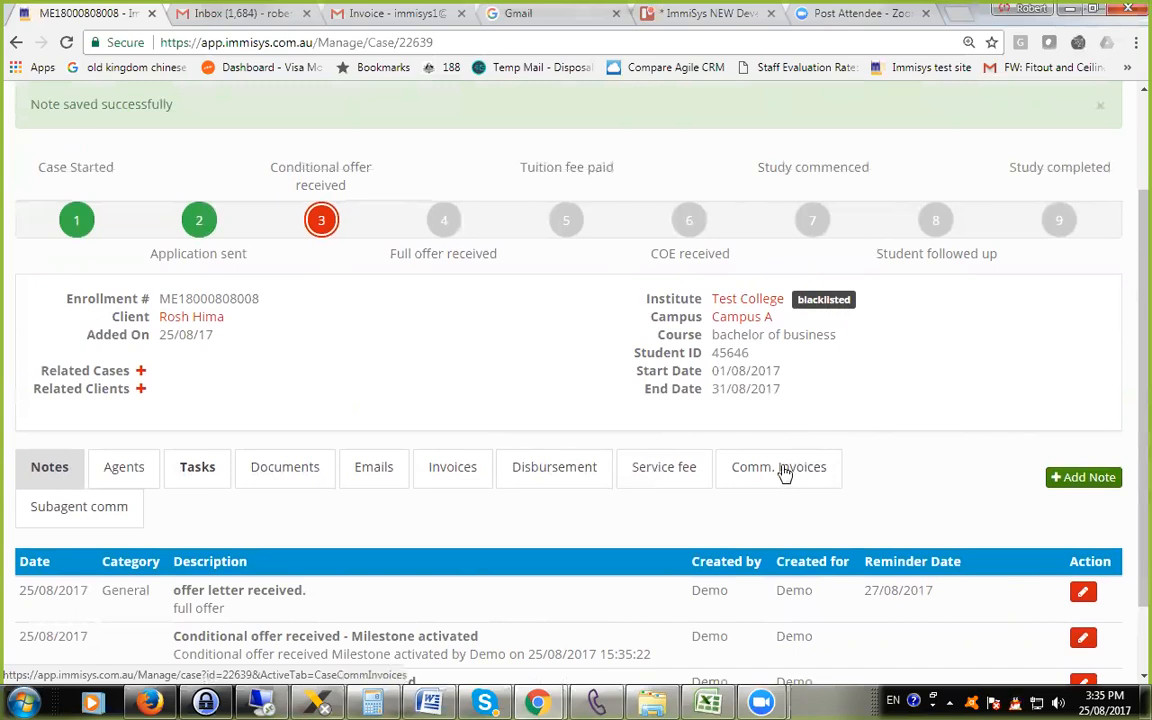
{"action": "scroll", "coordinate": [789, 486], "scroll_direction": "down", "scroll_amount": 1}
{"action": "scroll", "coordinate": [789, 486], "scroll_direction": "down", "scroll_amount": 2}
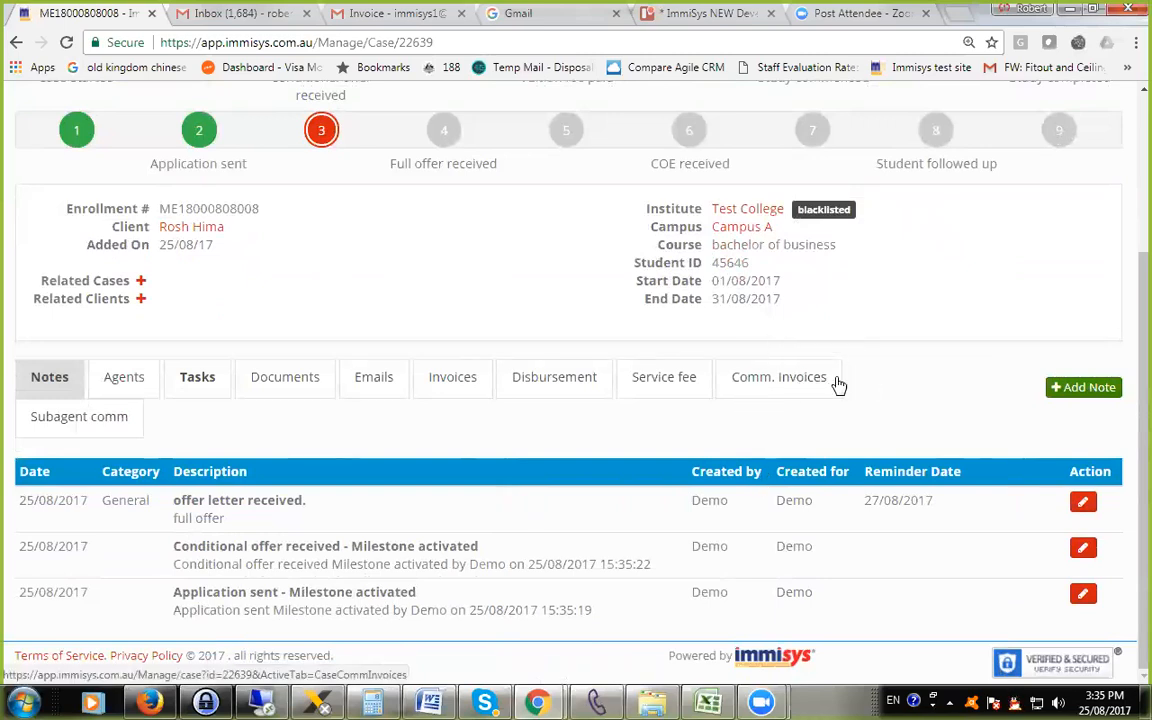
{"action": "left_click", "coordinate": [781, 389]}
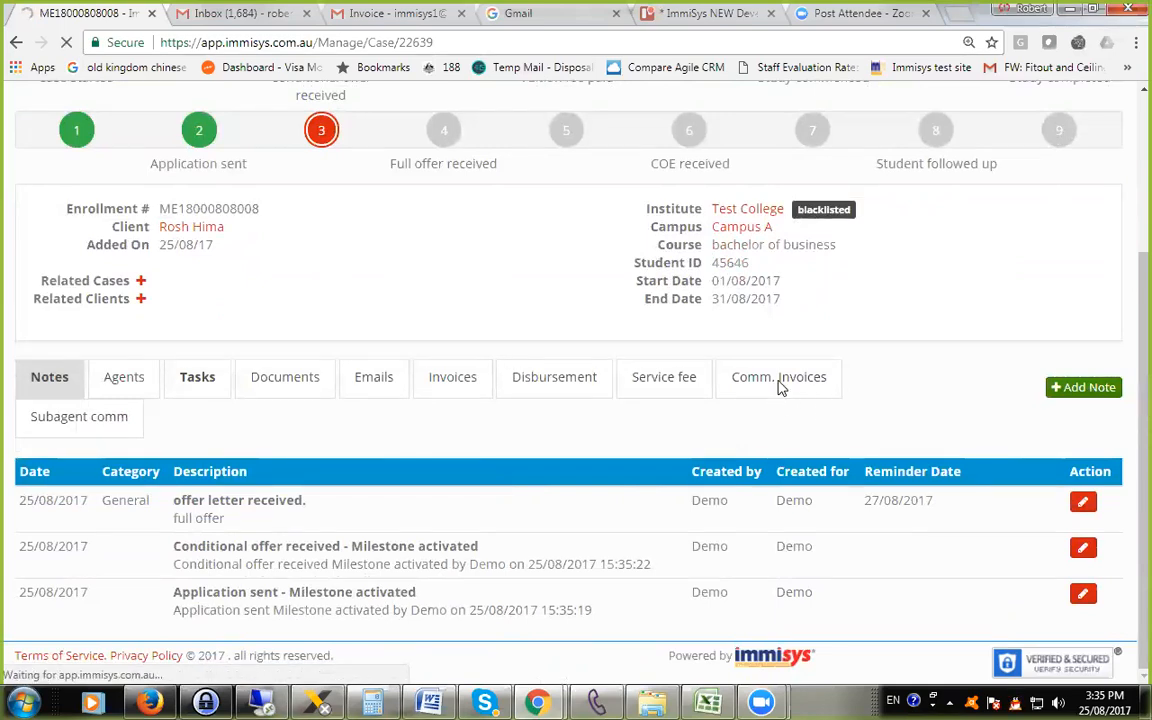
{"action": "scroll", "coordinate": [855, 432], "scroll_direction": "down", "scroll_amount": 3}
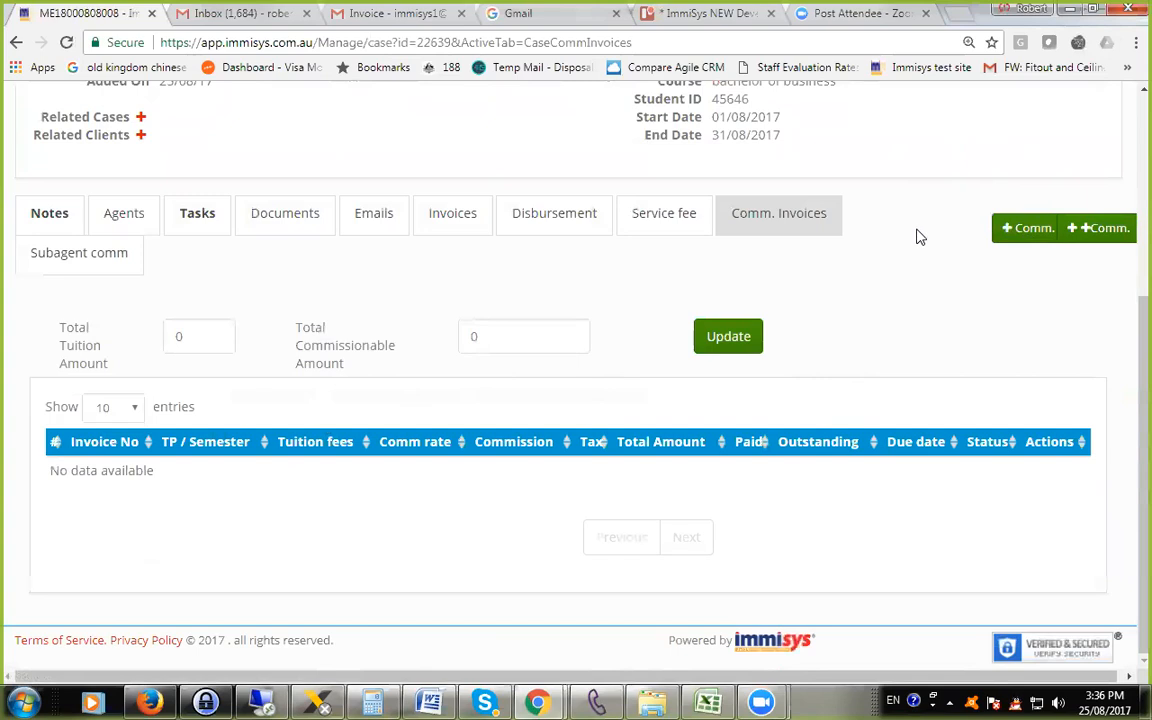
Start a new commission invoice with the reference "hfjdfhd" for Teaching Period 1.
{"action": "left_click", "coordinate": [1015, 232]}
{"action": "left_click", "coordinate": [512, 222]}
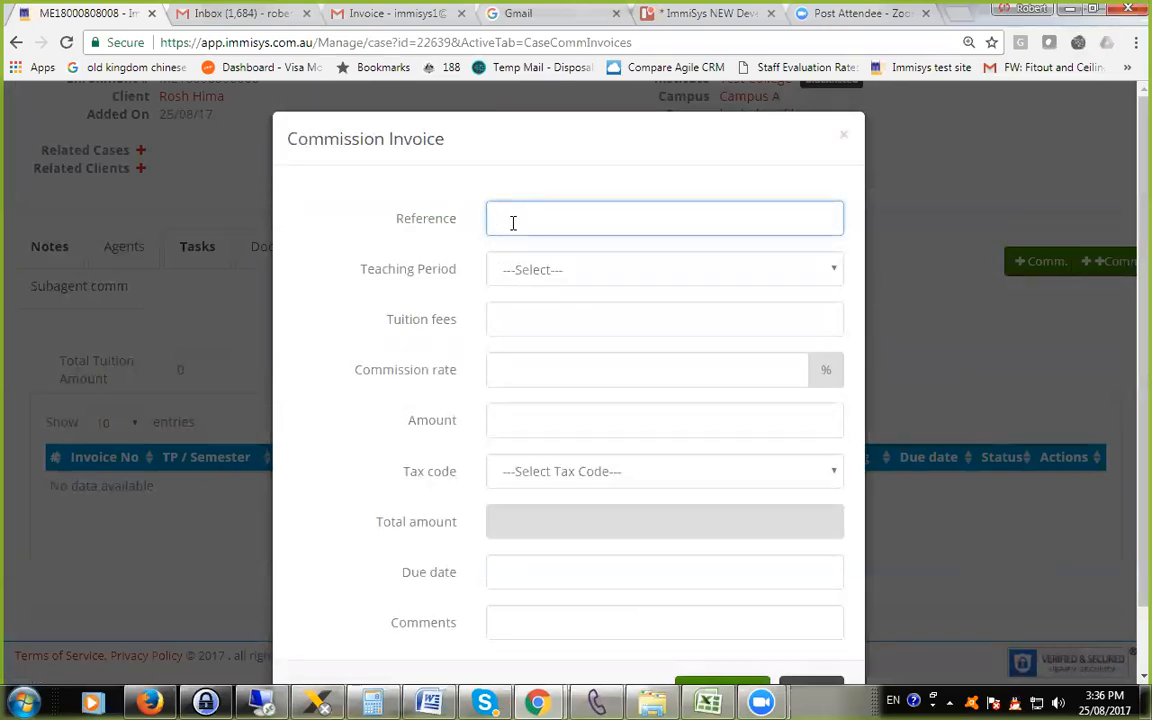
{"action": "type", "text": "hfdfhd"}
{"action": "key", "text": "Tab"}
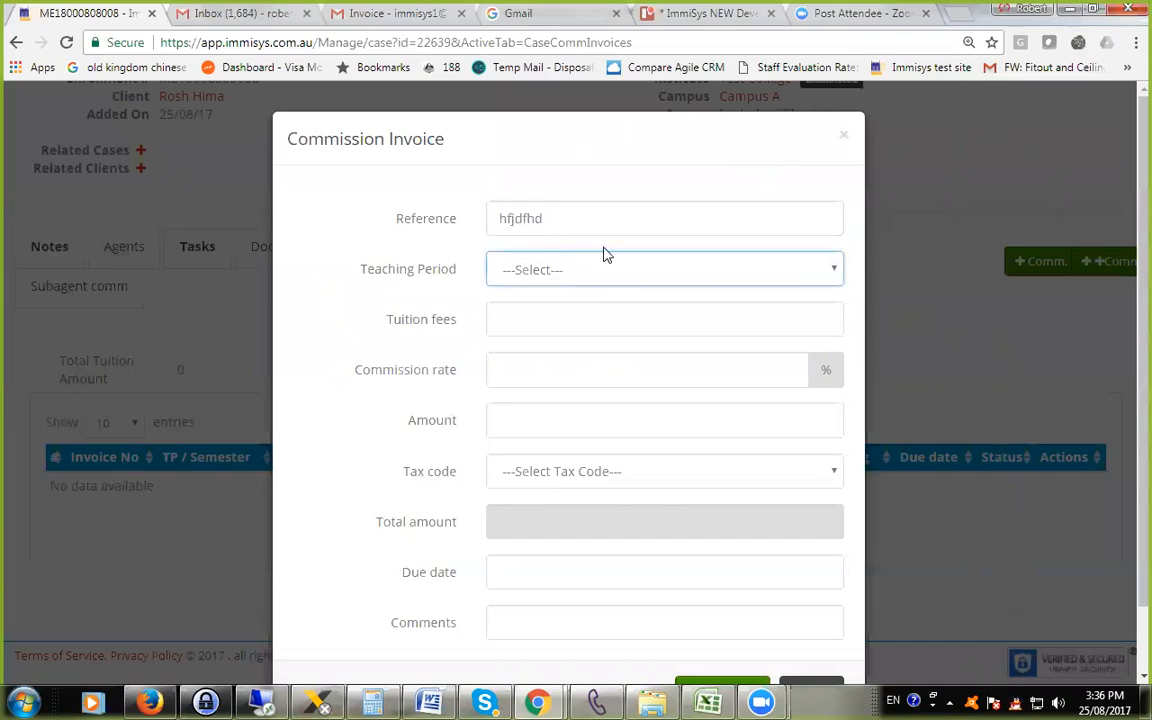
{"action": "left_click", "coordinate": [555, 271]}
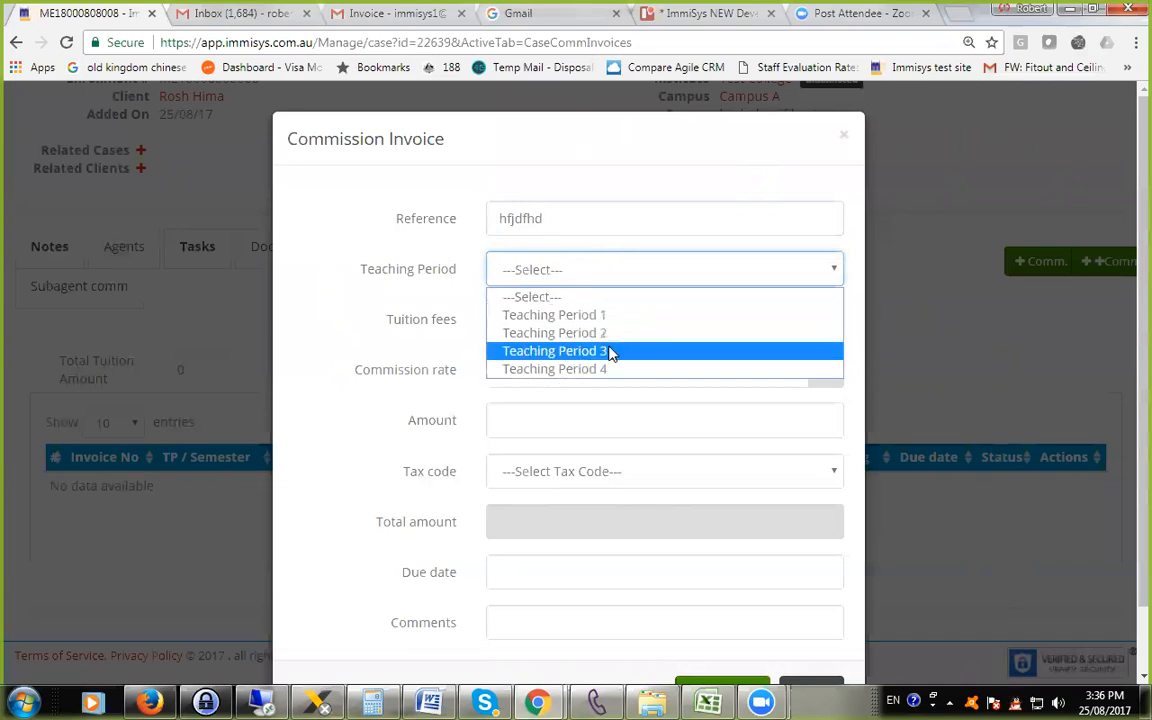
{"action": "left_click", "coordinate": [556, 278]}
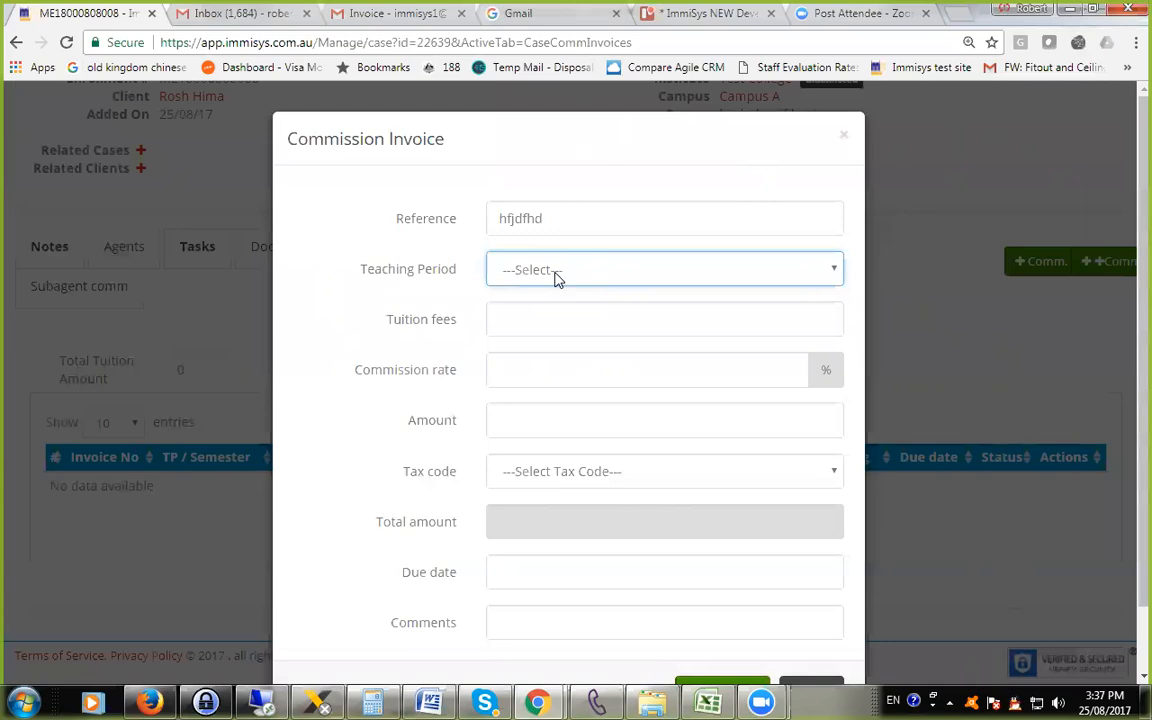
{"action": "left_click", "coordinate": [542, 268]}
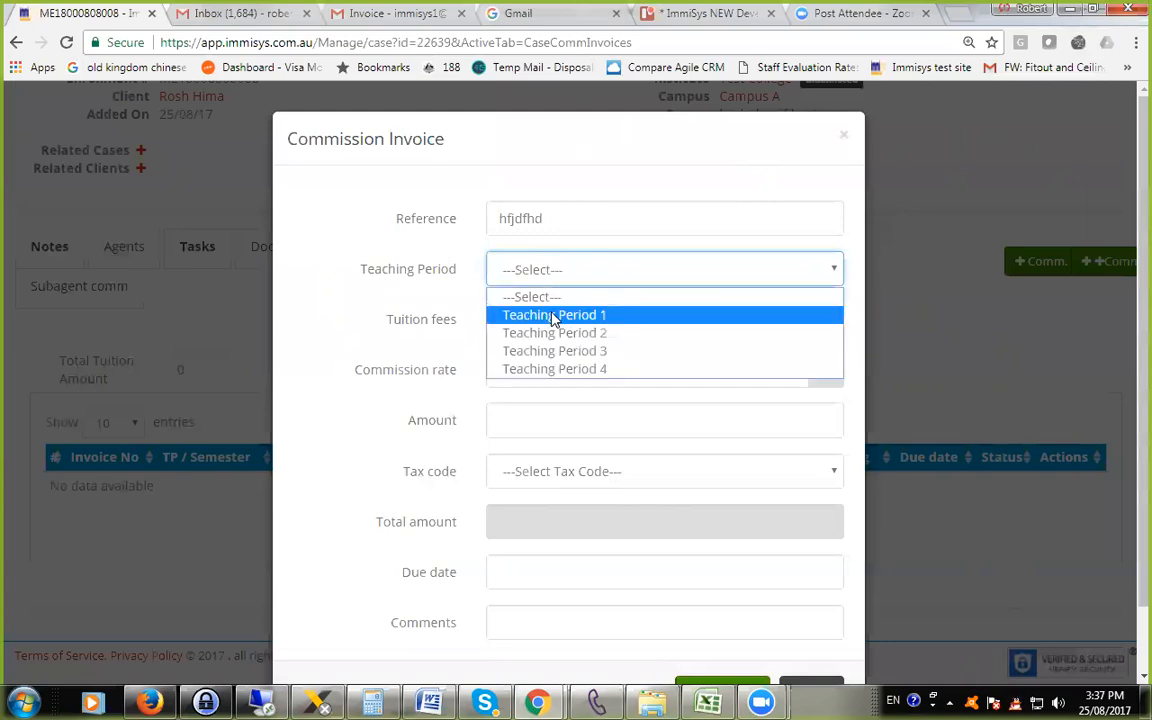
{"action": "left_click", "coordinate": [553, 314]}
For Teaching Period 1, set the commission invoice's tuition fees to 5000 and its tax code to GST.
{"action": "left_click", "coordinate": [519, 328]}
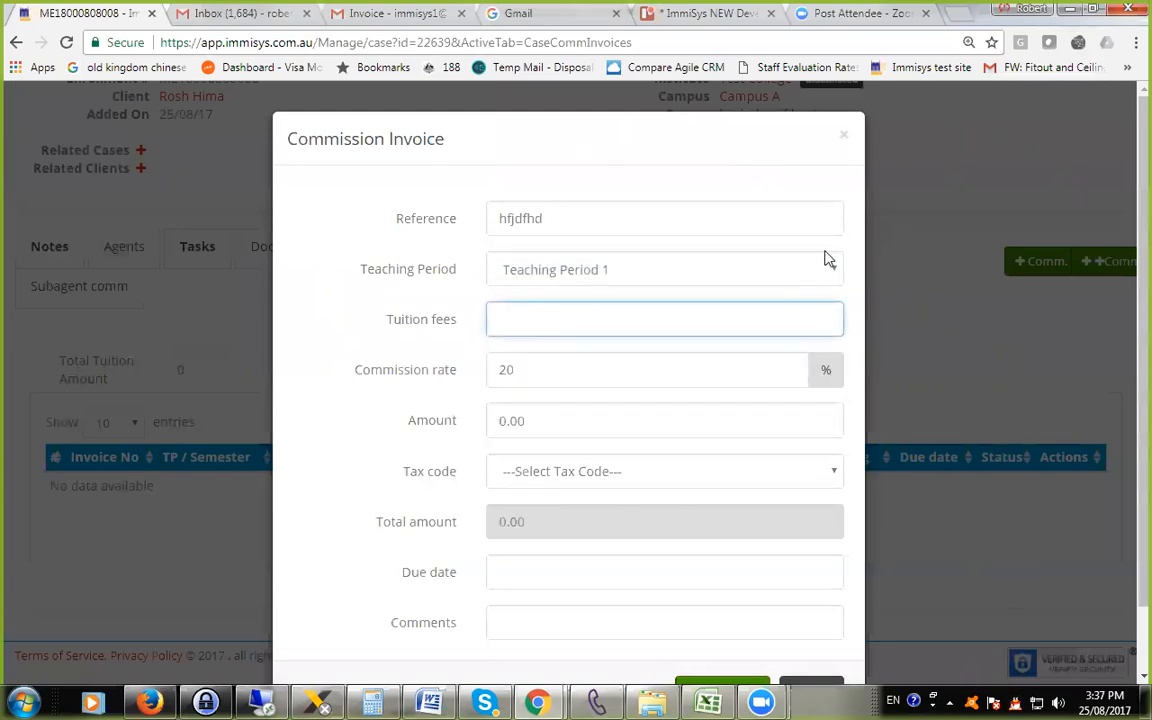
{"action": "type", "text": "5000"}
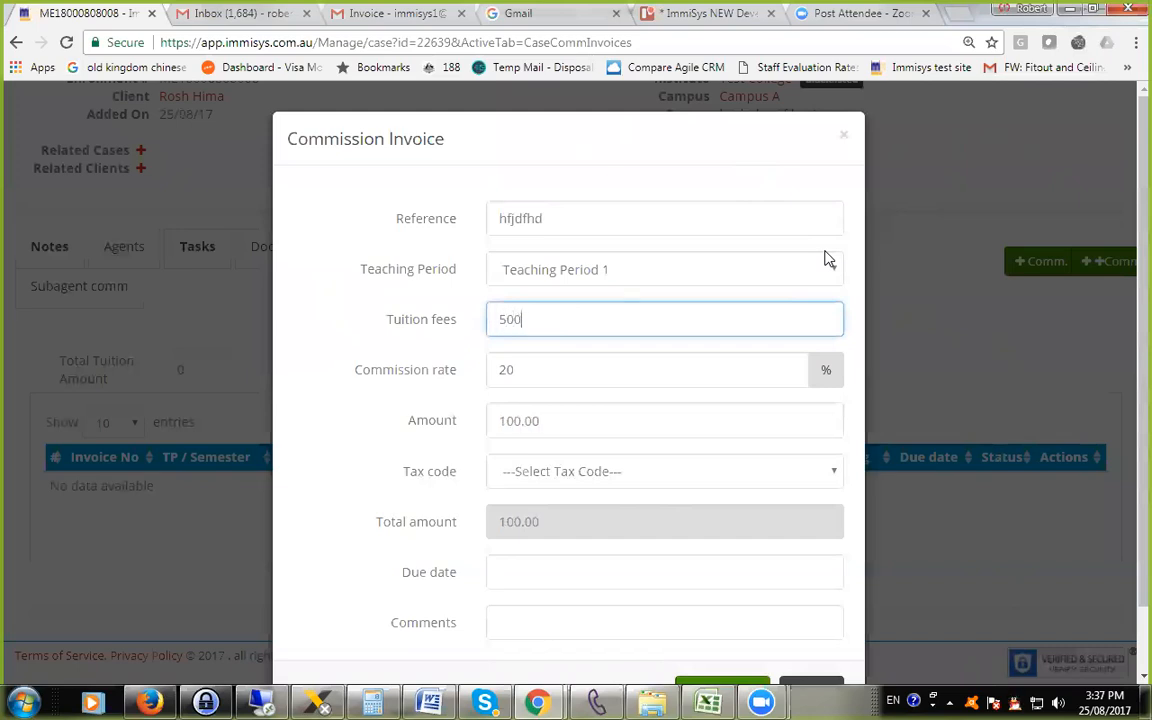
{"action": "left_click", "coordinate": [532, 372]}
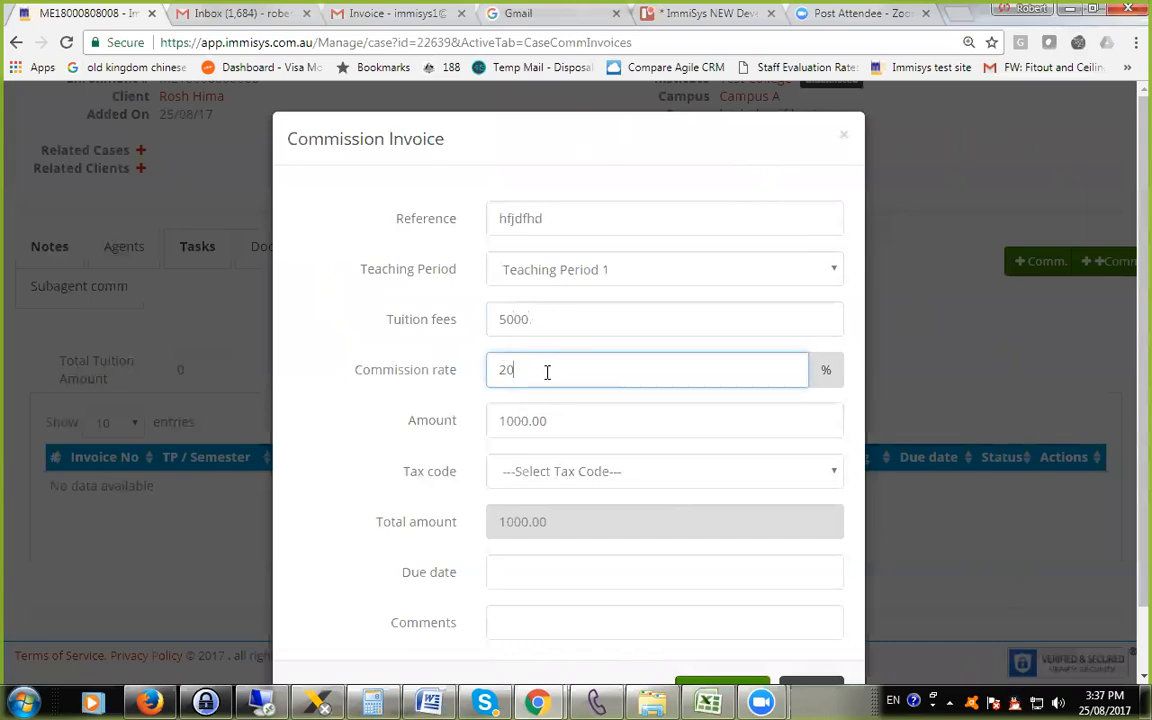
{"action": "scroll", "coordinate": [547, 372], "scroll_direction": "down", "scroll_amount": 1}
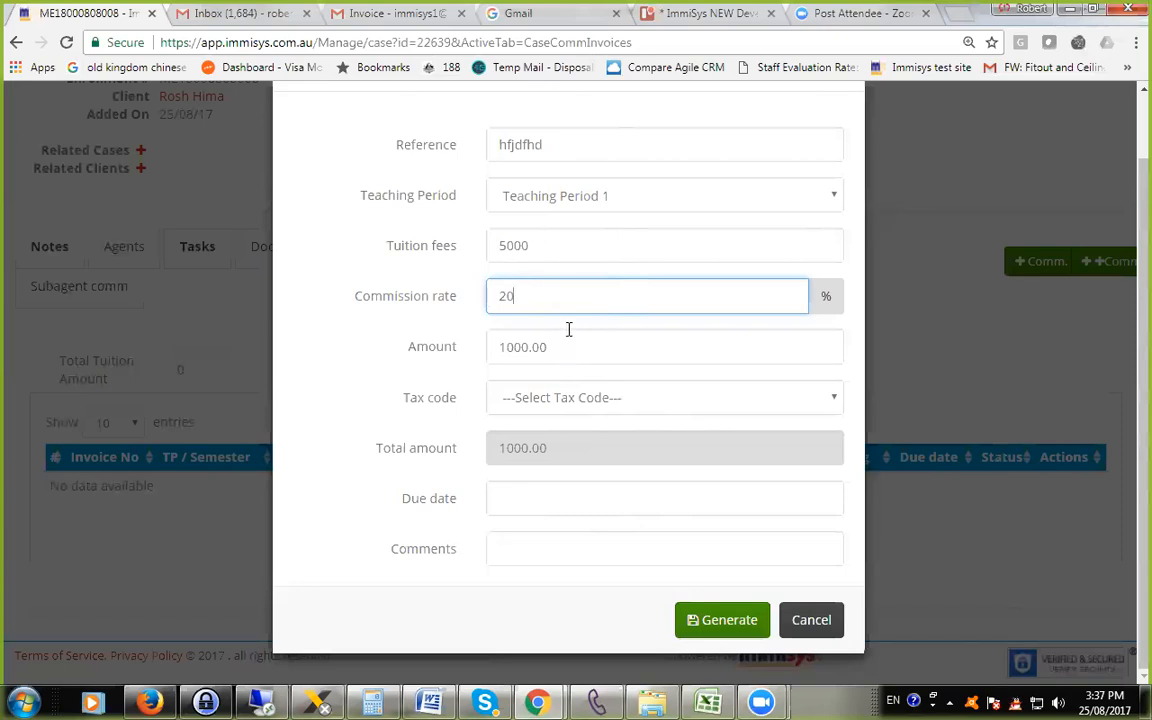
{"action": "left_click", "coordinate": [622, 402]}
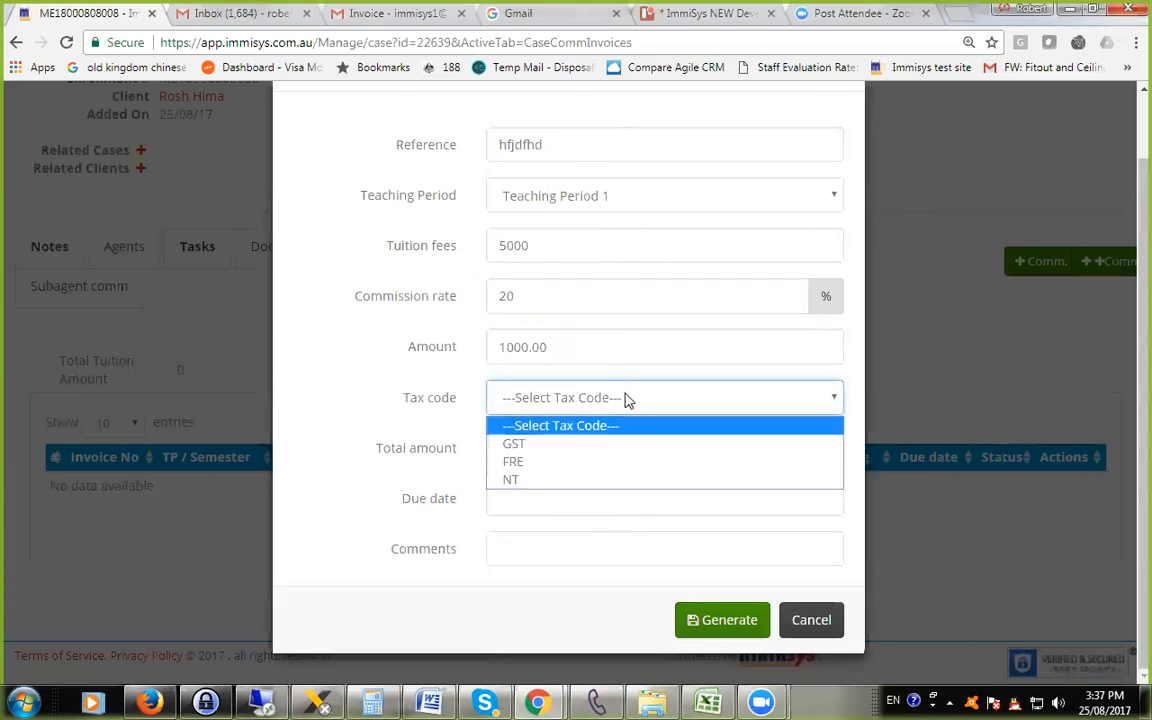
{"action": "left_click", "coordinate": [601, 446]}
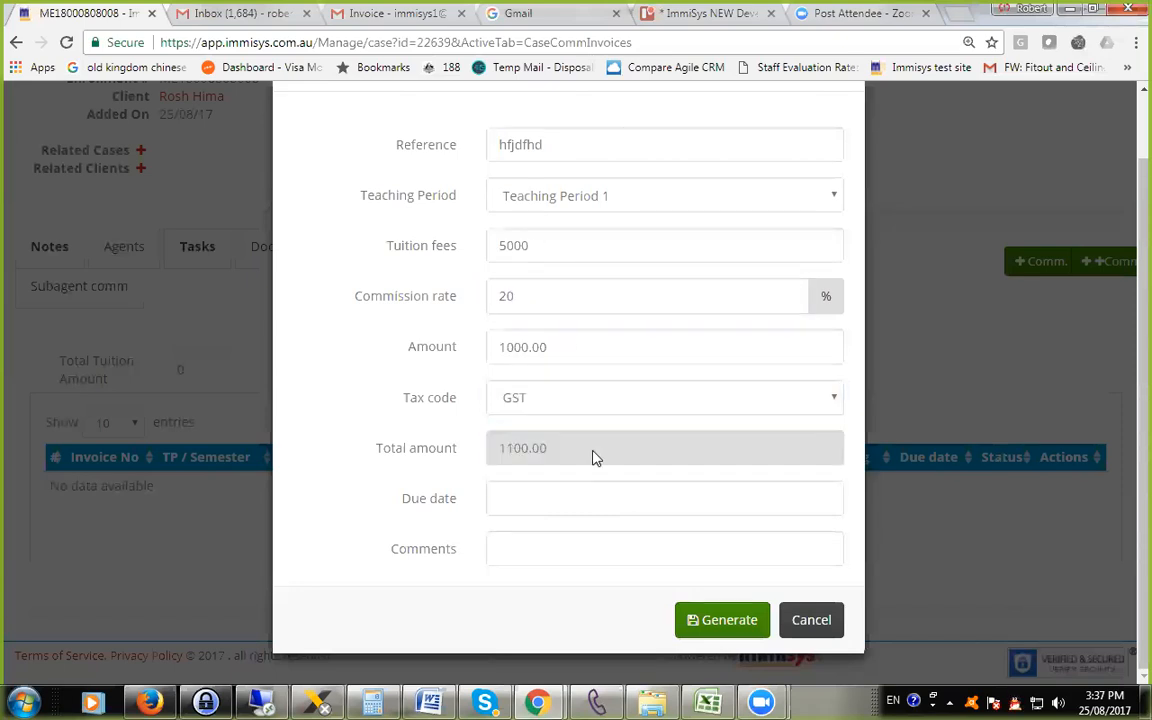
Set the commission invoice's due date to 20/09/2017 and generate the invoice.
{"action": "left_click", "coordinate": [534, 497]}
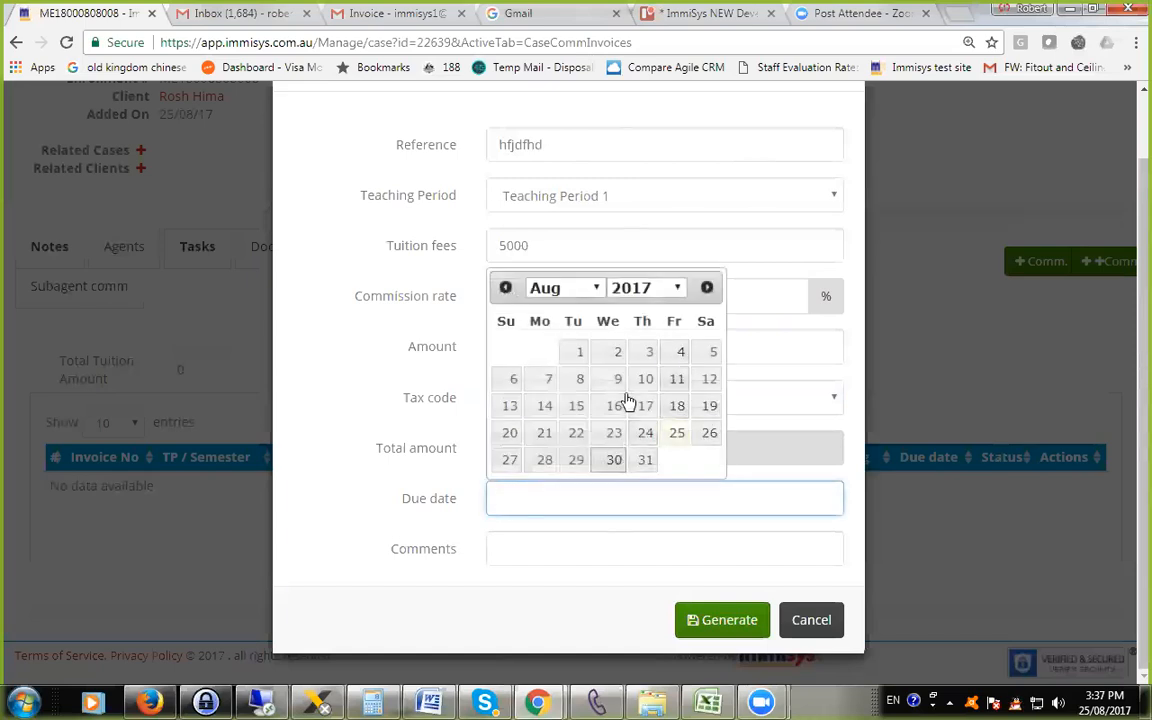
{"action": "left_click", "coordinate": [707, 288]}
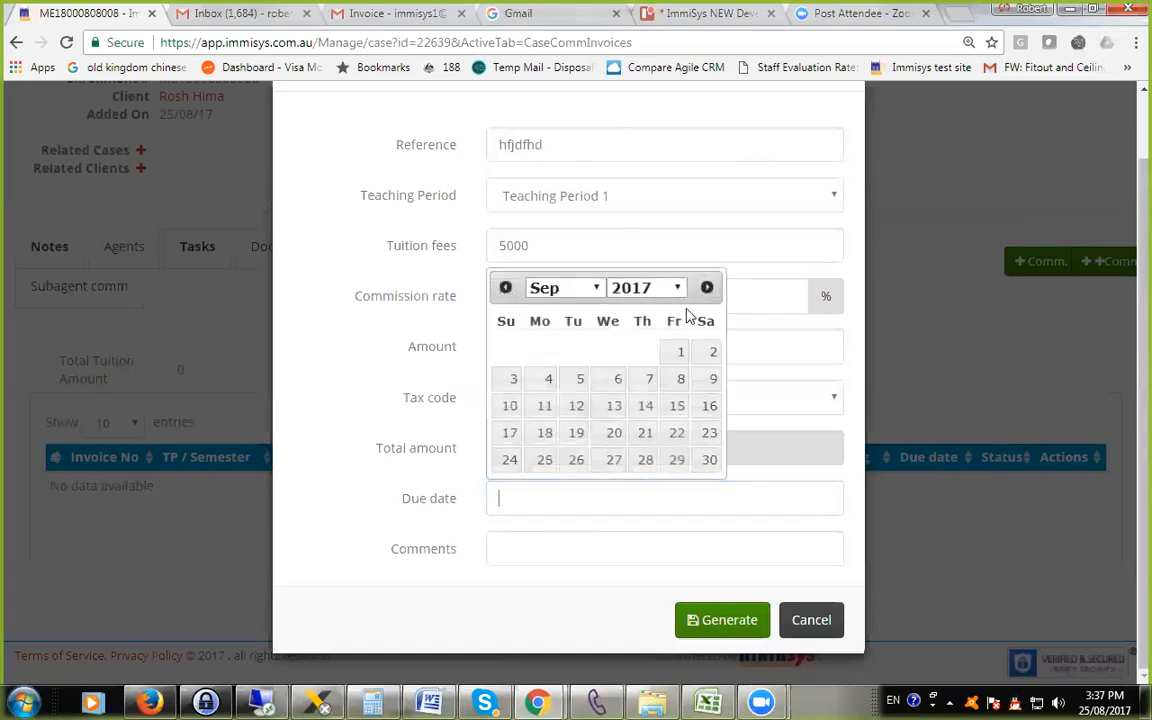
{"action": "left_click", "coordinate": [605, 434]}
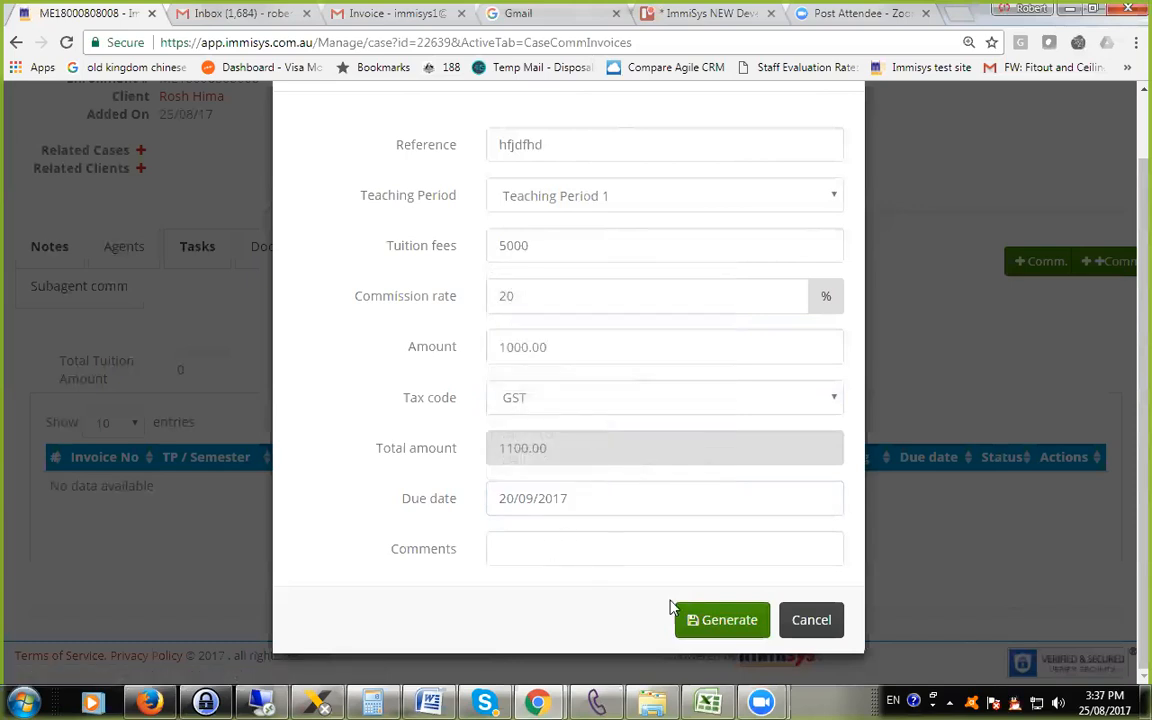
{"action": "left_click", "coordinate": [728, 622]}
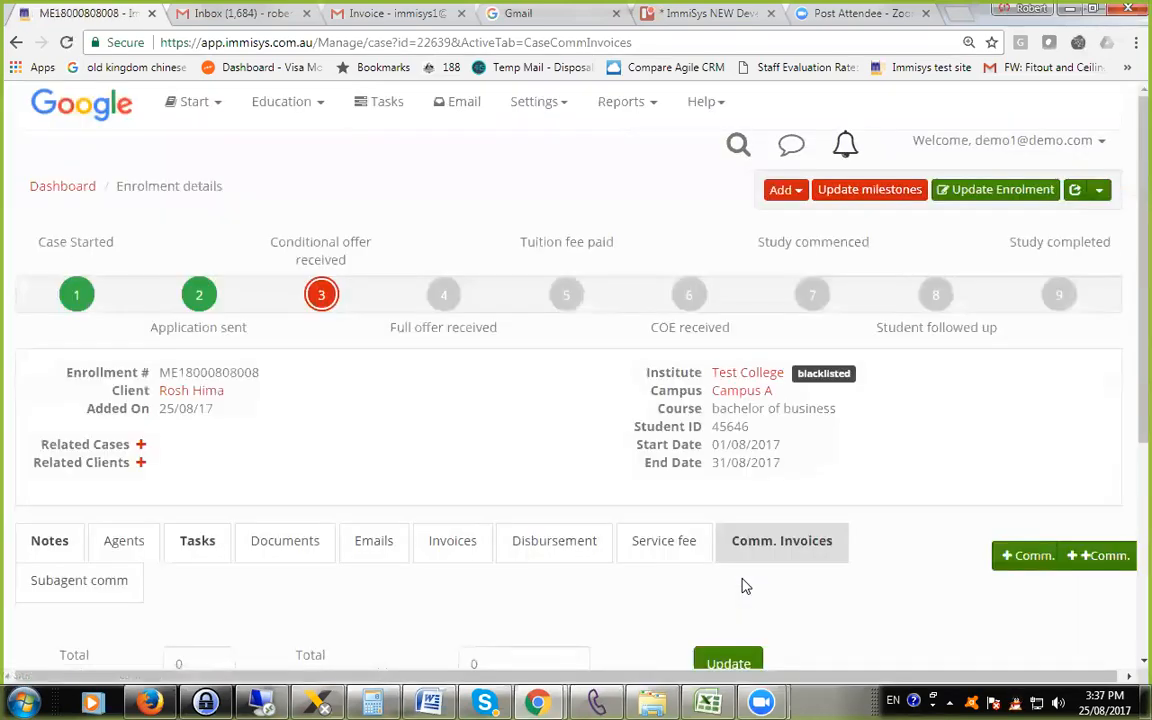
Open the new Teaching Period 1 invoice from the case's commission invoice list and review its billing details and totals.
{"action": "scroll", "coordinate": [800, 537], "scroll_direction": "down", "scroll_amount": 2}
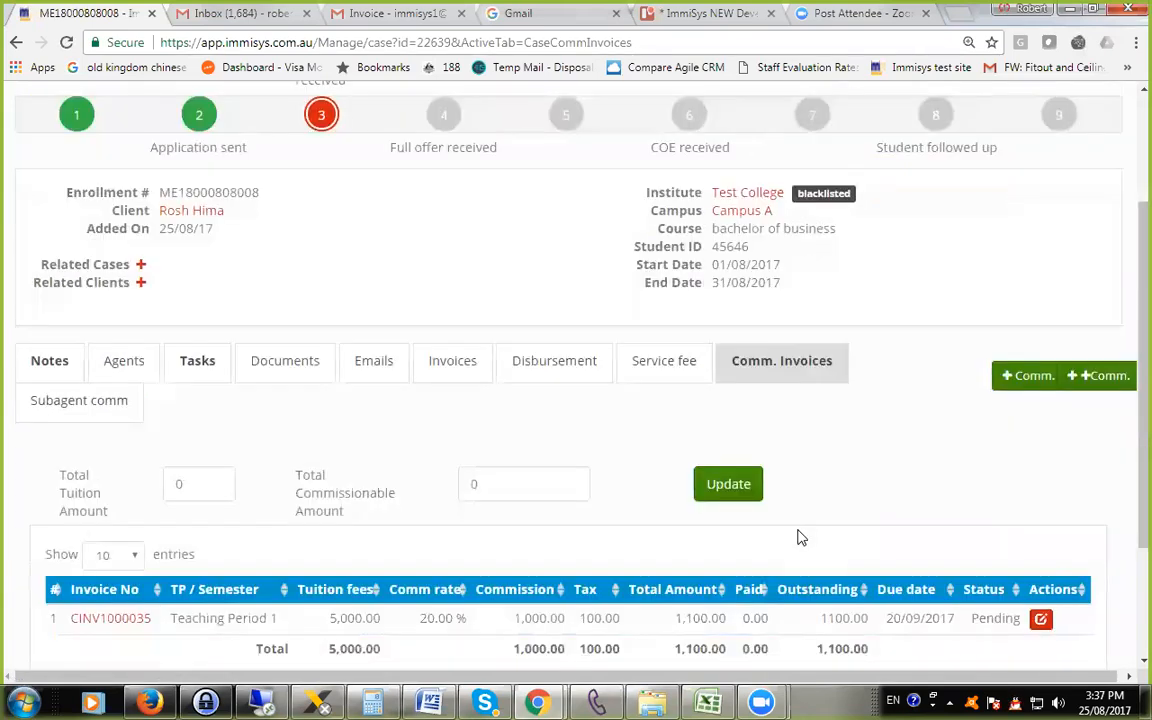
{"action": "scroll", "coordinate": [882, 568], "scroll_direction": "down", "scroll_amount": 2}
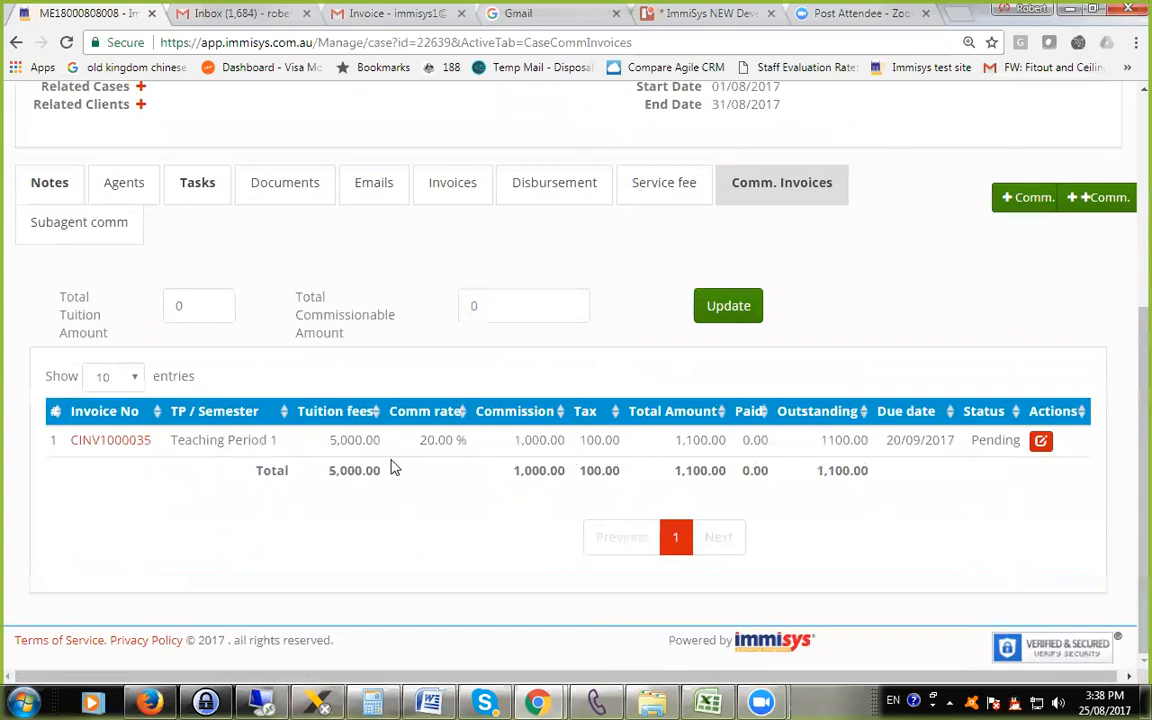
{"action": "left_click", "coordinate": [98, 443]}
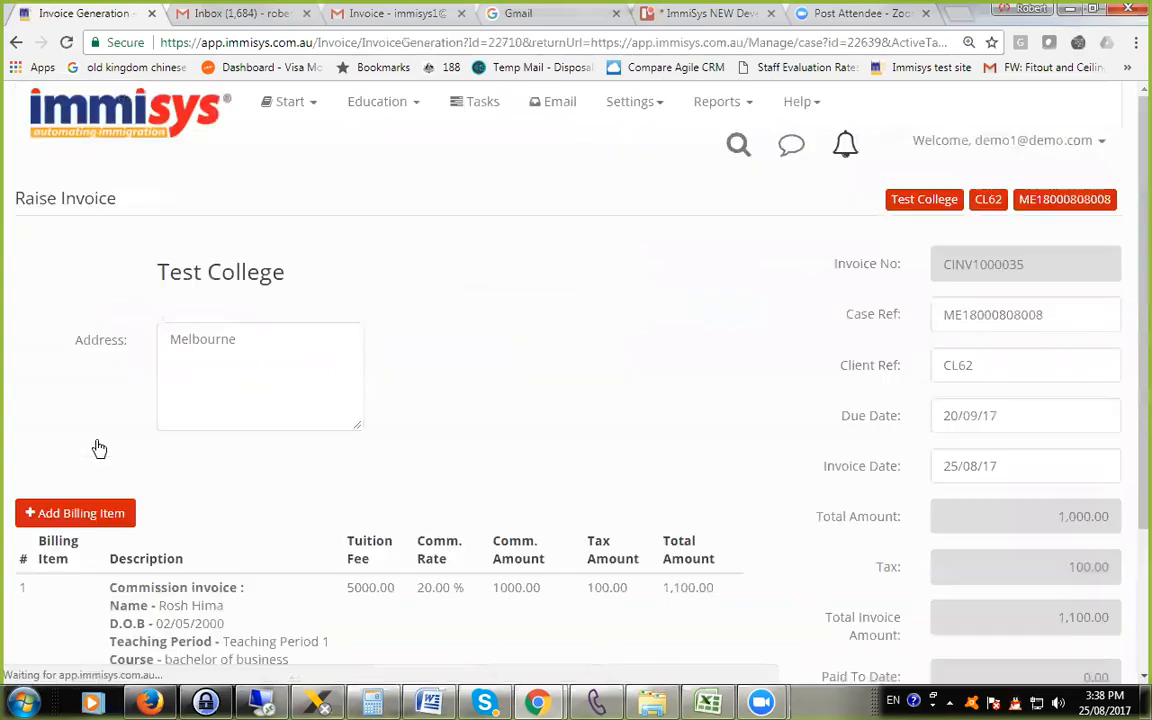
{"action": "scroll", "coordinate": [573, 450], "scroll_direction": "down", "scroll_amount": 2}
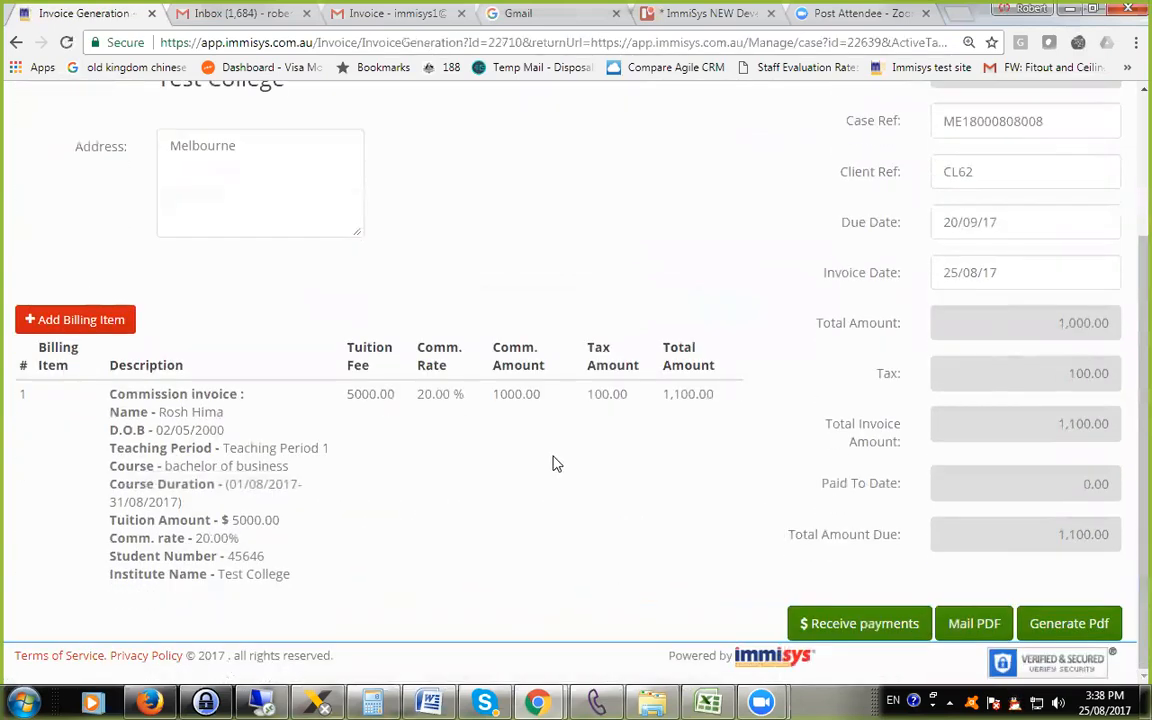
{"action": "scroll", "coordinate": [560, 463], "scroll_direction": "up", "scroll_amount": 2}
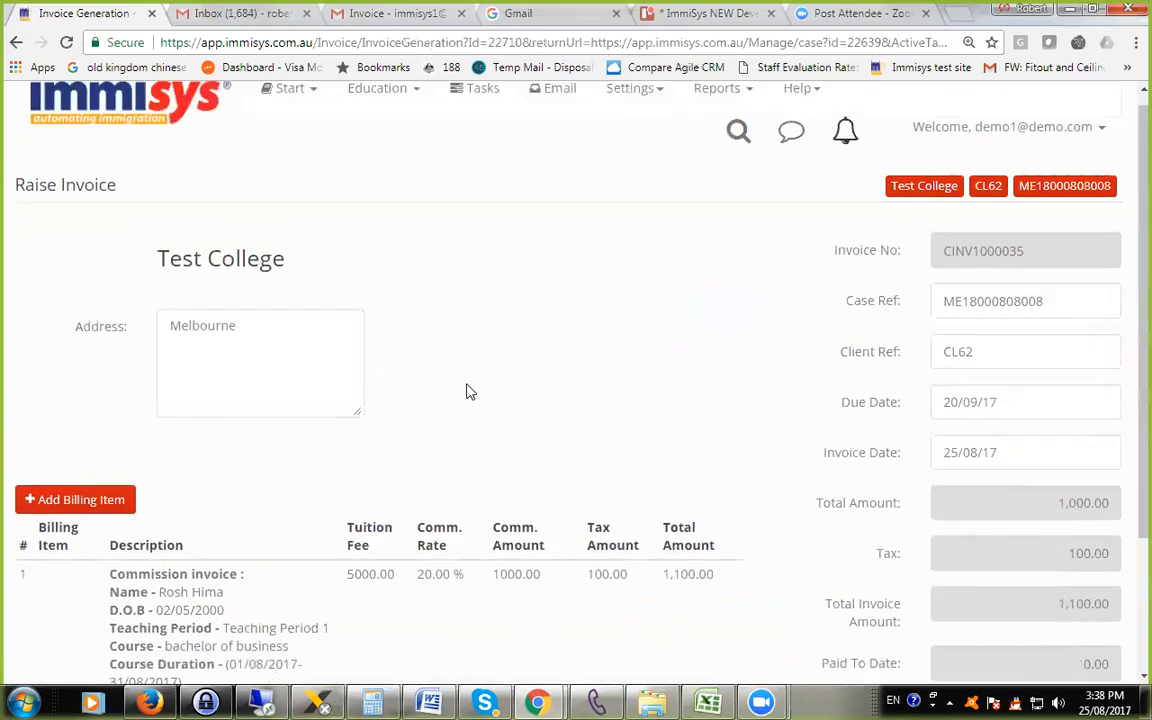
{"action": "scroll", "coordinate": [460, 392], "scroll_direction": "down", "scroll_amount": 1}
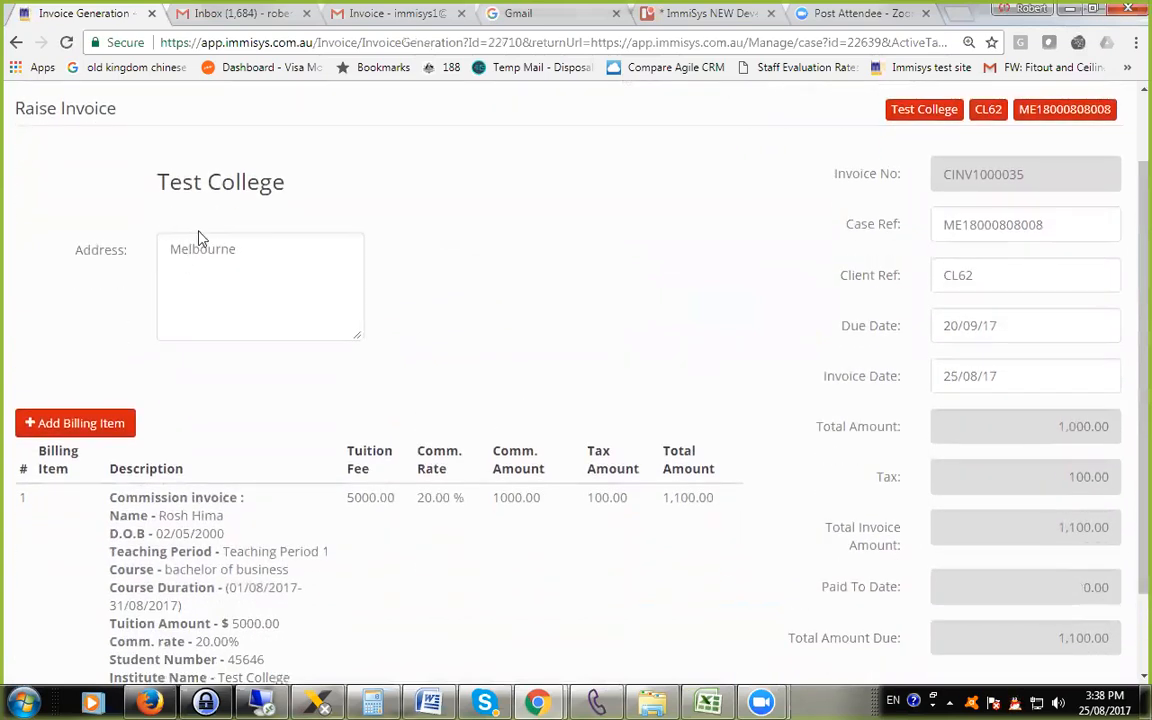
{"action": "scroll", "coordinate": [327, 285], "scroll_direction": "down", "scroll_amount": 1}
{"action": "scroll", "coordinate": [311, 288], "scroll_direction": "up", "scroll_amount": 2}
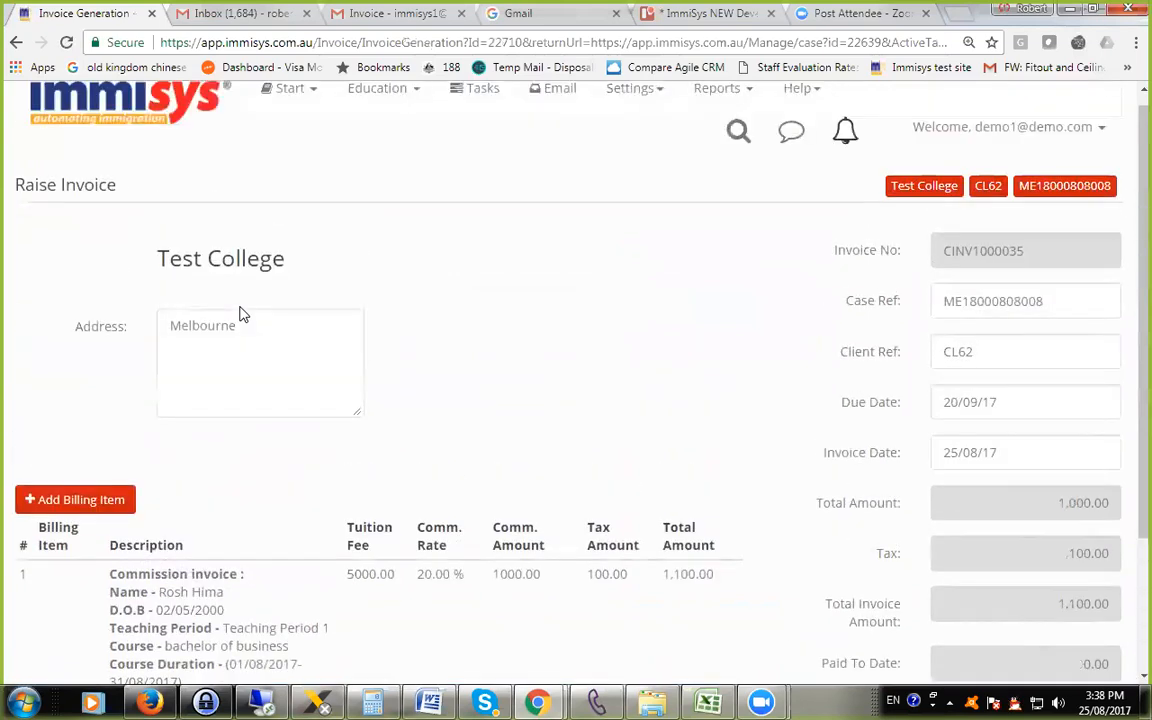
{"action": "scroll", "coordinate": [240, 315], "scroll_direction": "down", "scroll_amount": 1}
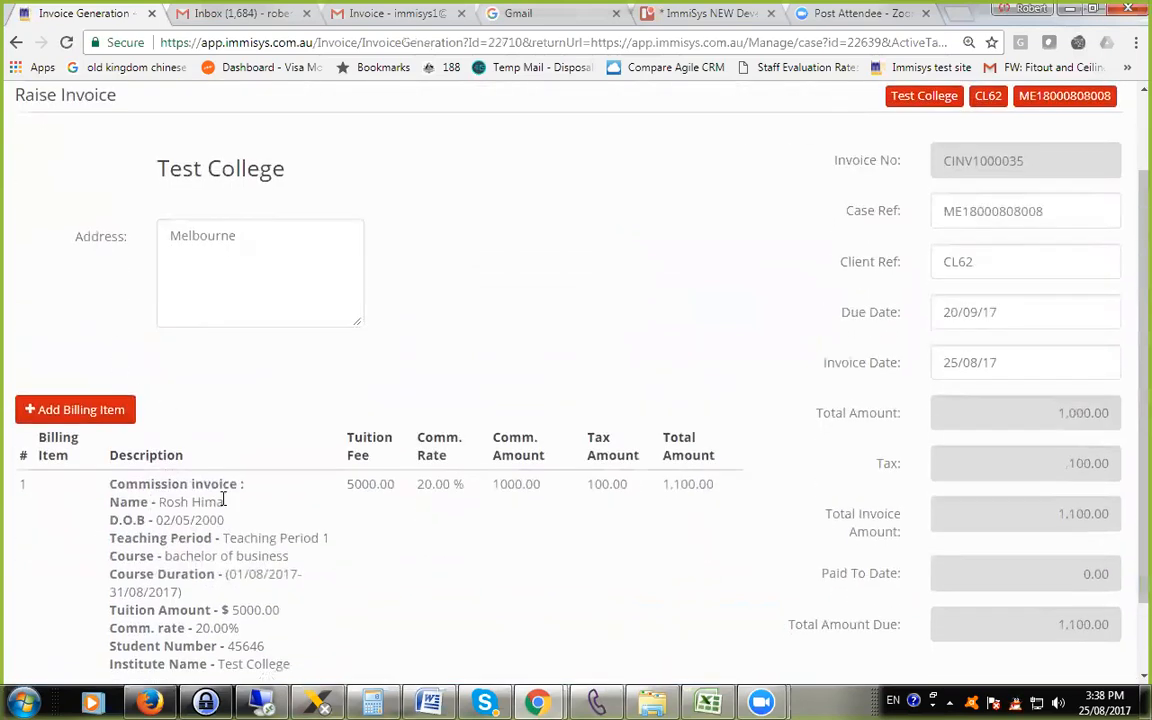
{"action": "scroll", "coordinate": [244, 538], "scroll_direction": "down", "scroll_amount": 1}
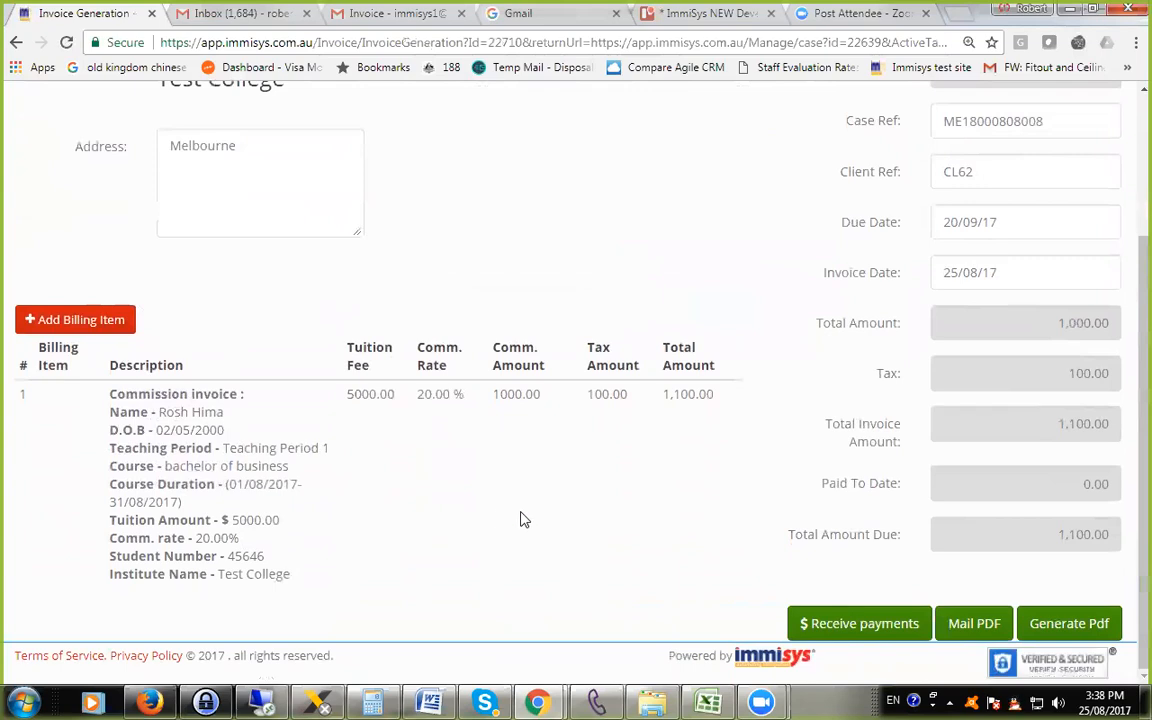
Generate the commission invoice as a PDF and check its invoice number, student details and commission rate.
{"action": "left_click", "coordinate": [1067, 629]}
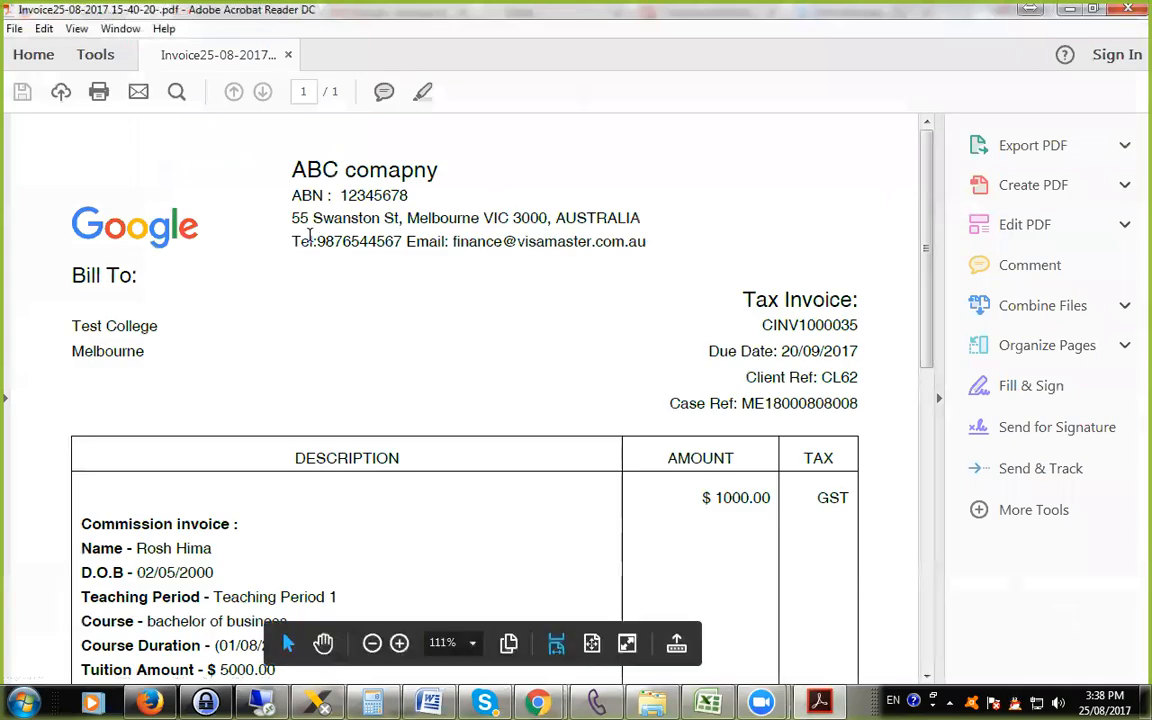
{"action": "scroll", "coordinate": [340, 281], "scroll_direction": "down", "scroll_amount": 3}
{"action": "scroll", "coordinate": [325, 345], "scroll_direction": "down", "scroll_amount": 1}
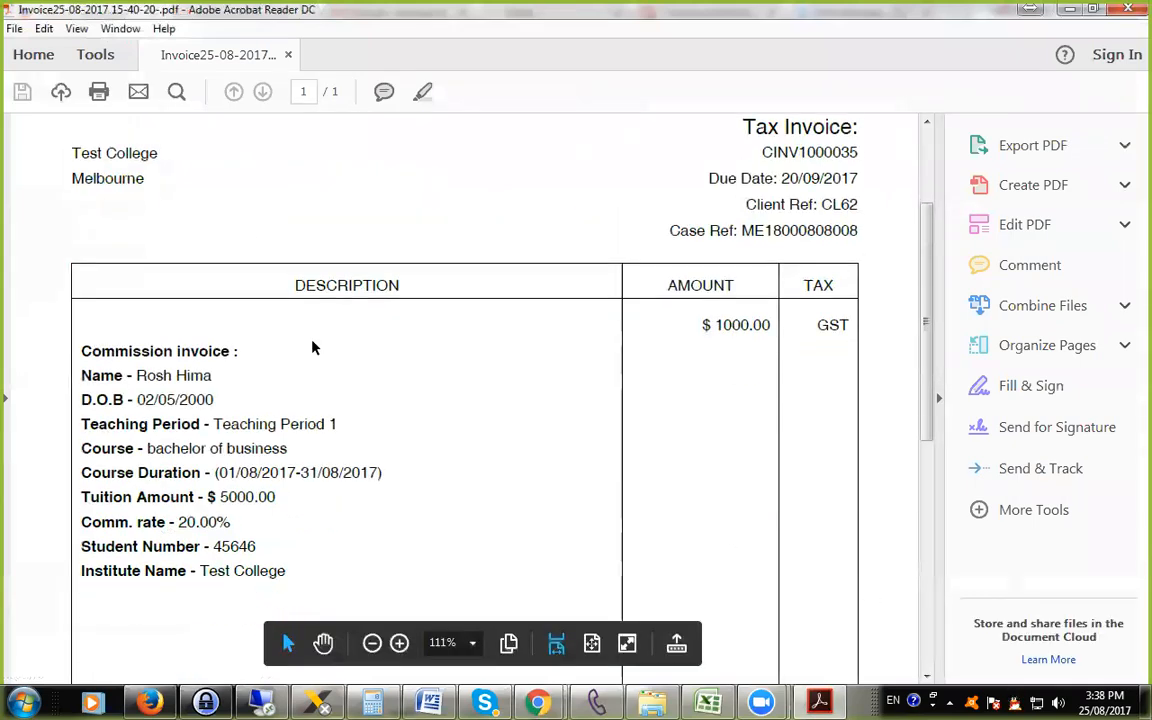
{"action": "scroll", "coordinate": [636, 312], "scroll_direction": "up", "scroll_amount": 1}
{"action": "left_click_drag", "start_coordinate": [752, 196], "coordinate": [850, 196]}
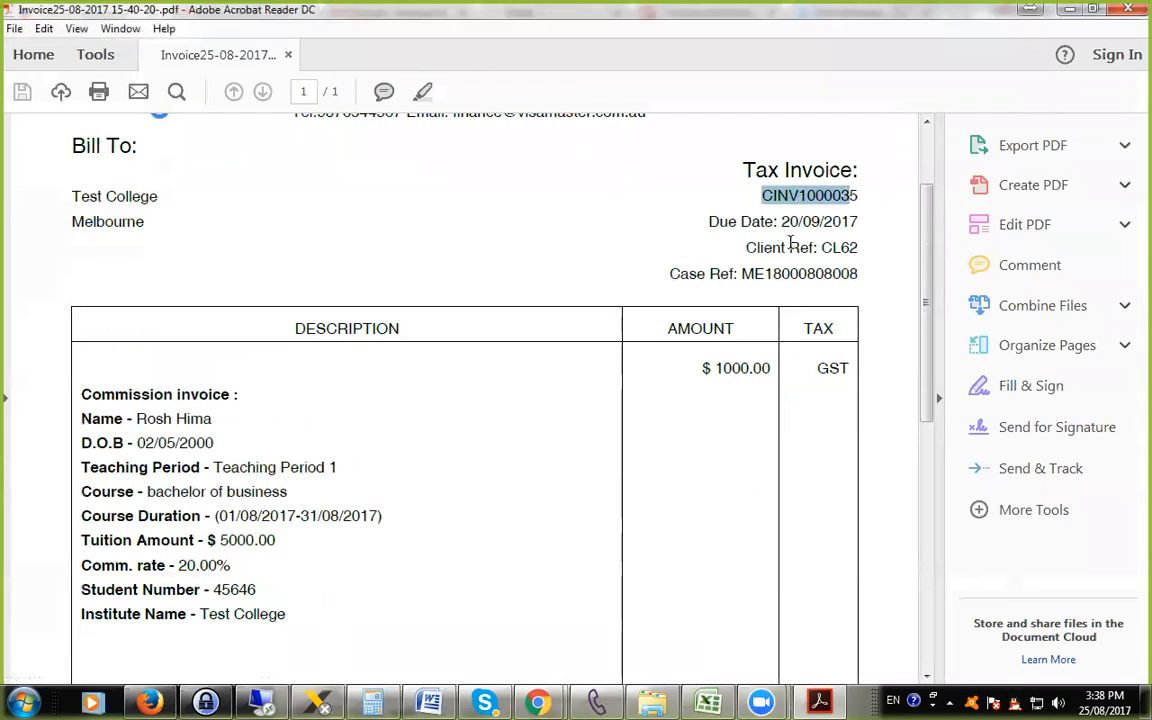
{"action": "scroll", "coordinate": [785, 268], "scroll_direction": "down", "scroll_amount": 2}
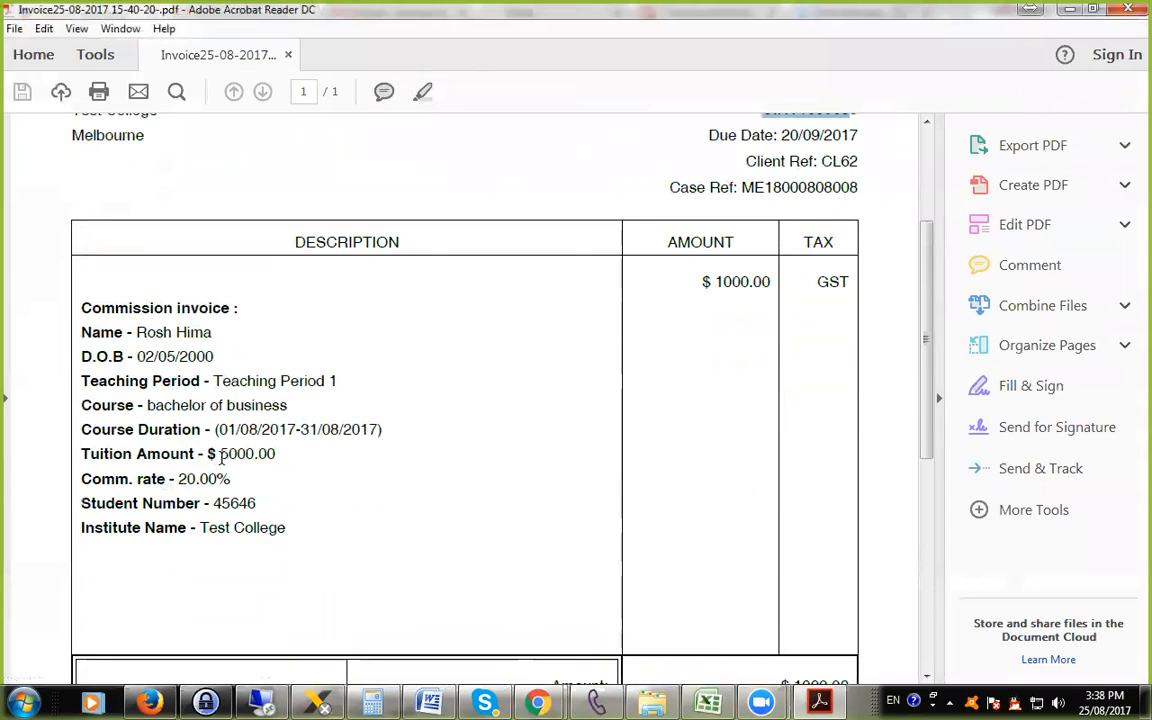
{"action": "left_click_drag", "start_coordinate": [250, 485], "coordinate": [148, 480]}
{"action": "left_click", "coordinate": [284, 503]}
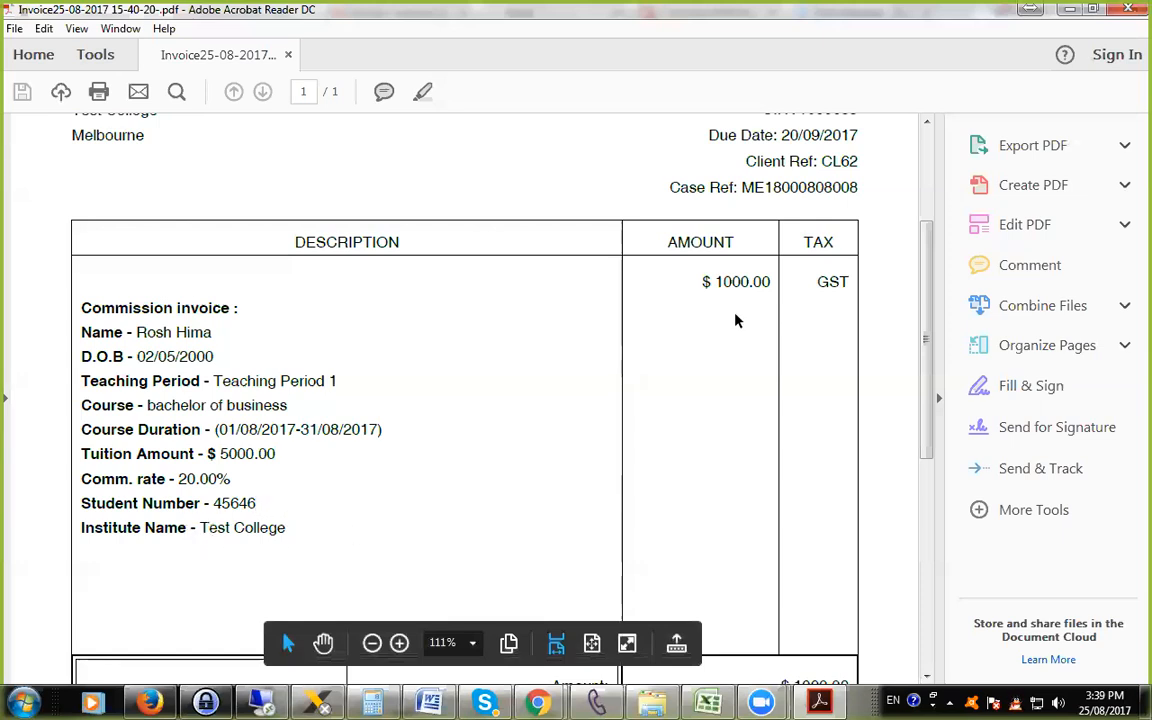
Review the amount, GST, balance due and bank details in the invoice PDF, and return to the invoice page.
{"action": "scroll", "coordinate": [738, 319], "scroll_direction": "down", "scroll_amount": 2}
{"action": "scroll", "coordinate": [738, 319], "scroll_direction": "up", "scroll_amount": 1}
{"action": "scroll", "coordinate": [736, 322], "scroll_direction": "down", "scroll_amount": 4}
{"action": "scroll", "coordinate": [745, 365], "scroll_direction": "up", "scroll_amount": 1}
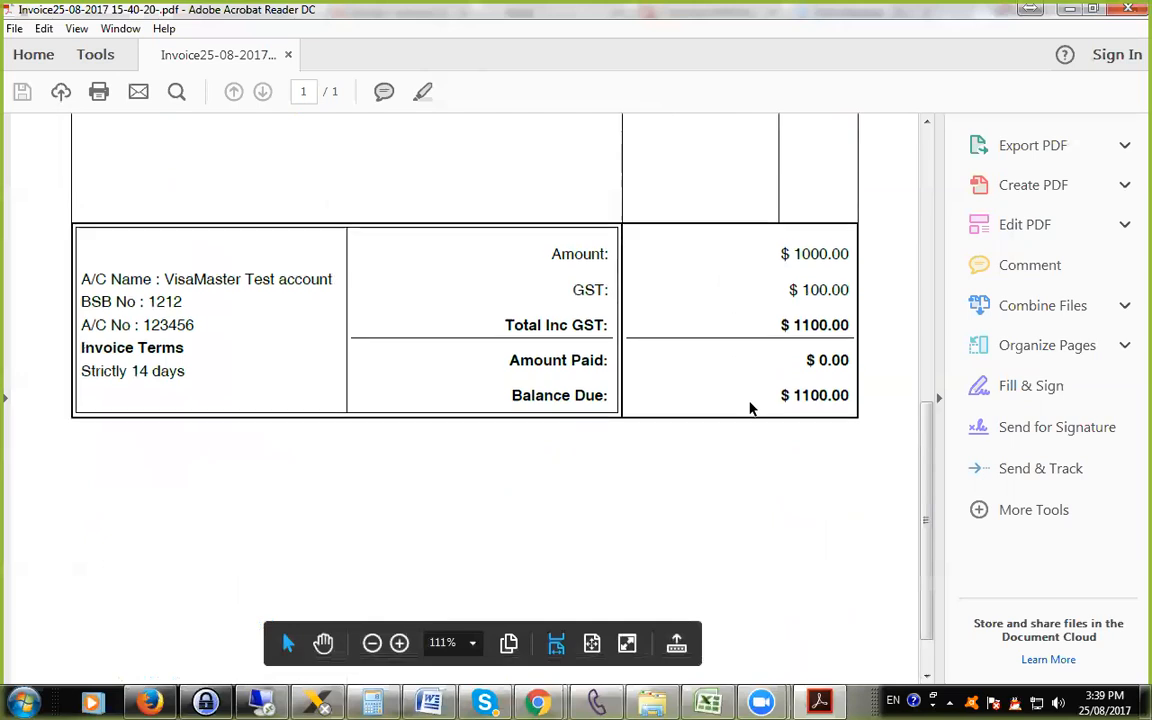
{"action": "scroll", "coordinate": [753, 405], "scroll_direction": "down", "scroll_amount": 1}
{"action": "scroll", "coordinate": [750, 400], "scroll_direction": "up", "scroll_amount": 4}
{"action": "scroll", "coordinate": [740, 388], "scroll_direction": "up", "scroll_amount": 2}
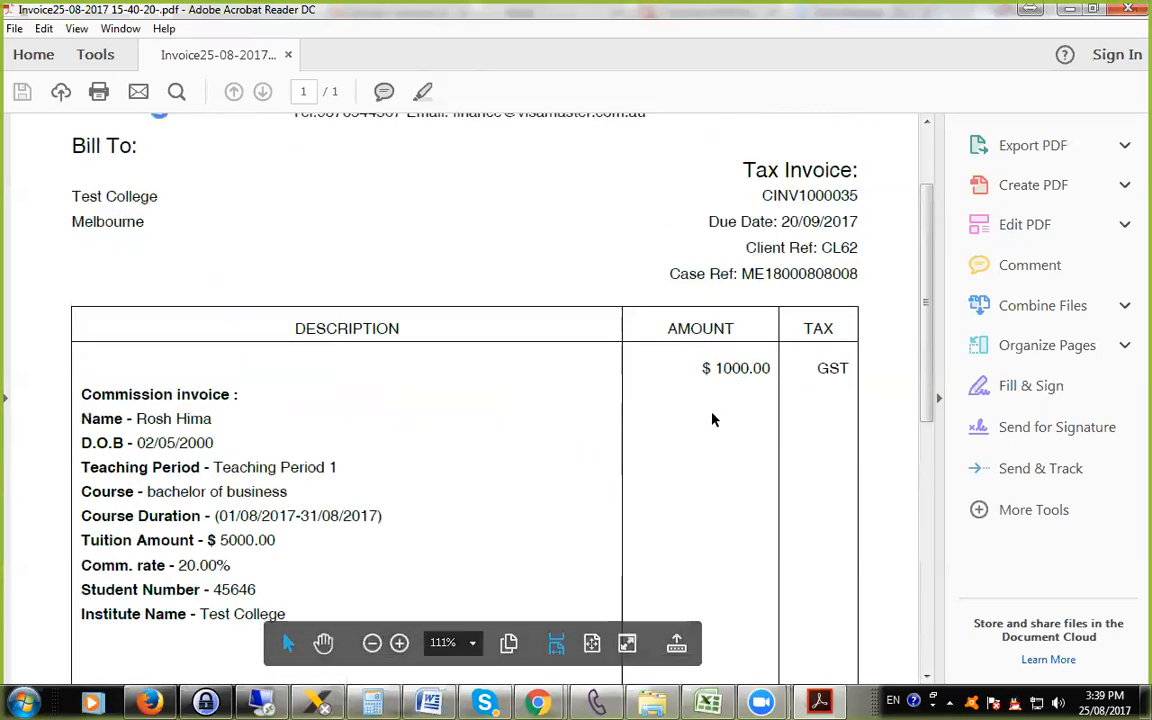
{"action": "scroll", "coordinate": [715, 378], "scroll_direction": "up", "scroll_amount": 2}
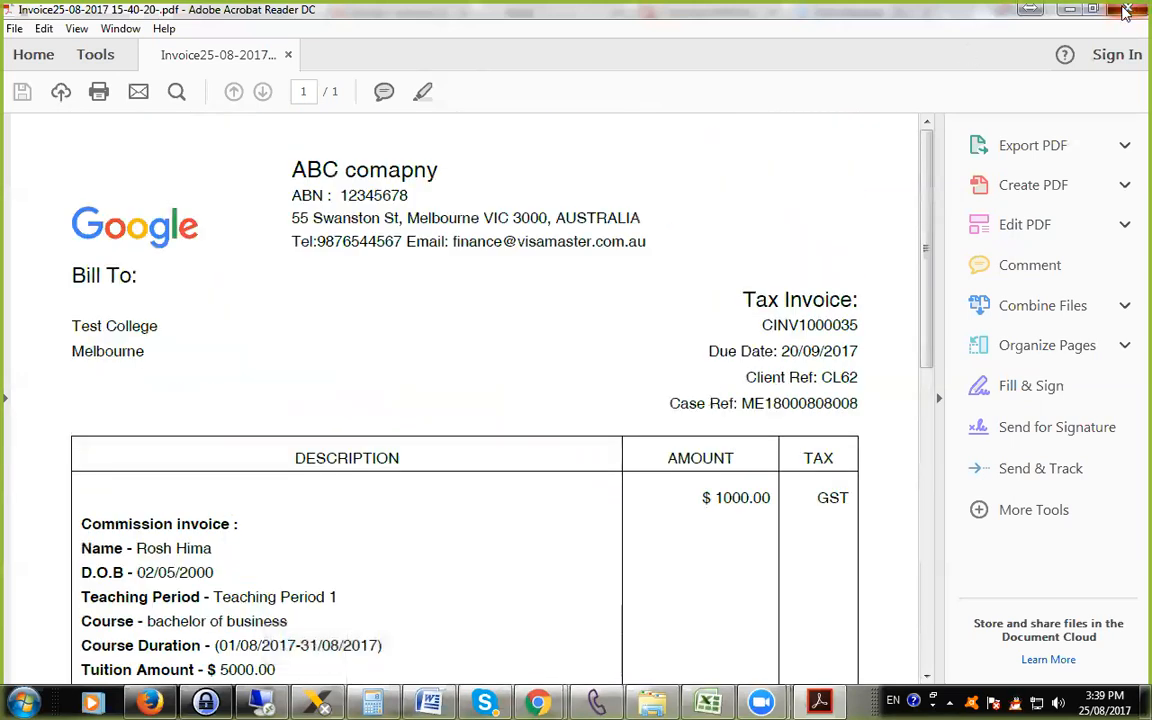
{"action": "left_click", "coordinate": [1030, 8]}
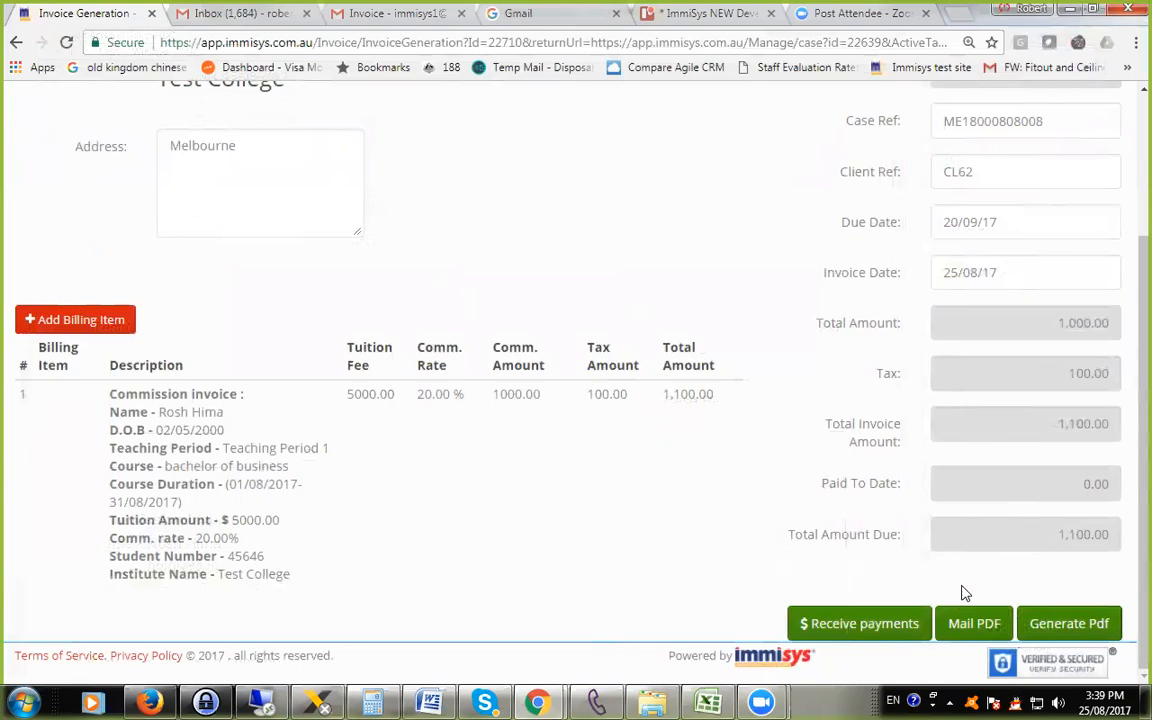
Start an email of the invoice PDF to the institute and examine the recipient, subject, message area and attachment.
{"action": "left_click", "coordinate": [968, 624]}
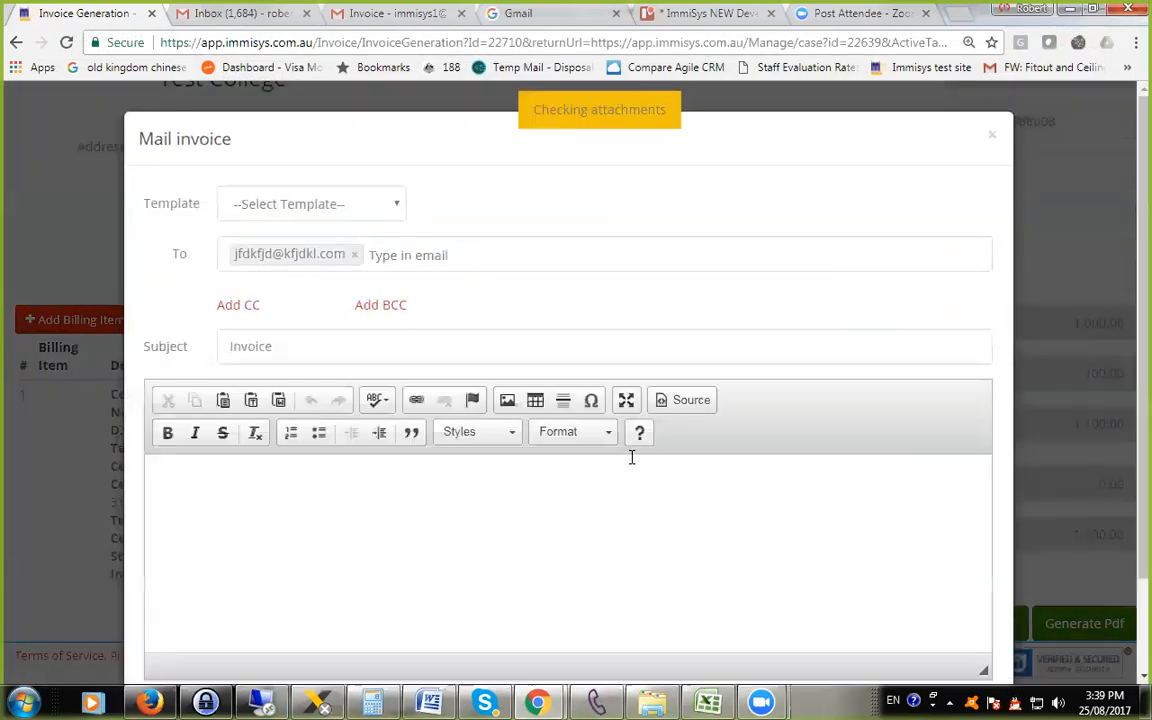
{"action": "scroll", "coordinate": [738, 509], "scroll_direction": "down", "scroll_amount": 3}
{"action": "scroll", "coordinate": [643, 481], "scroll_direction": "up", "scroll_amount": 3}
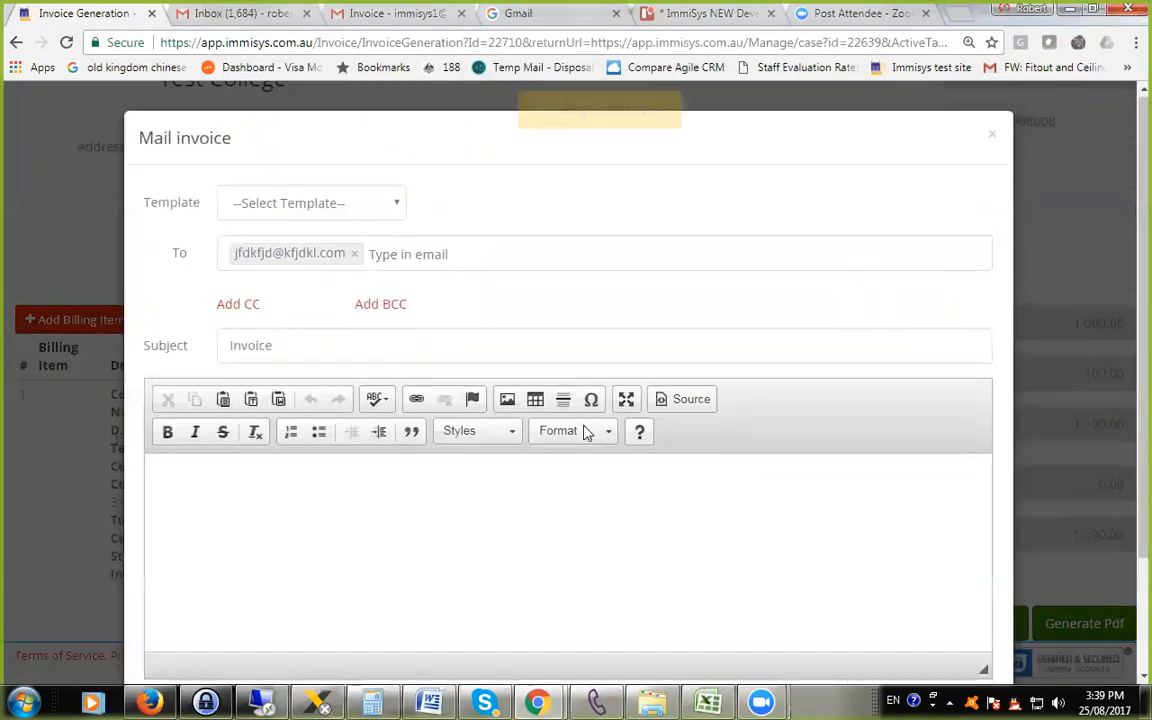
{"action": "scroll", "coordinate": [425, 360], "scroll_direction": "down", "scroll_amount": 3}
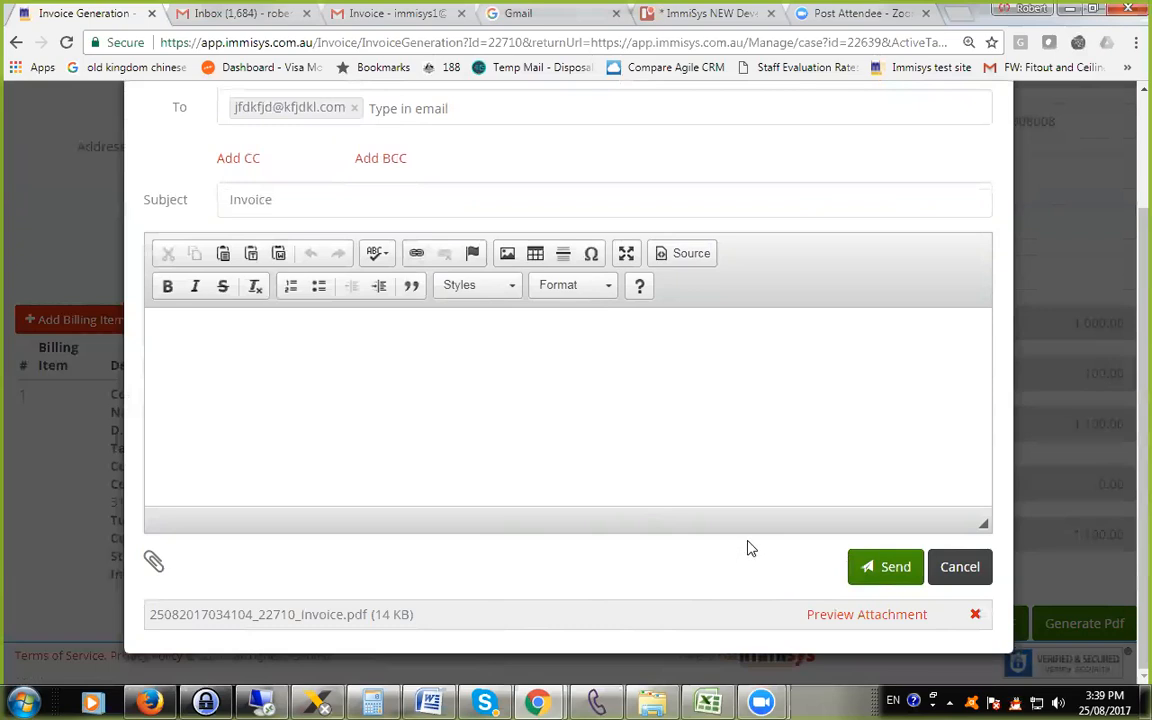
Preview the PDF attached to the invoice email and look over its header and commission details.
{"action": "left_click", "coordinate": [848, 622]}
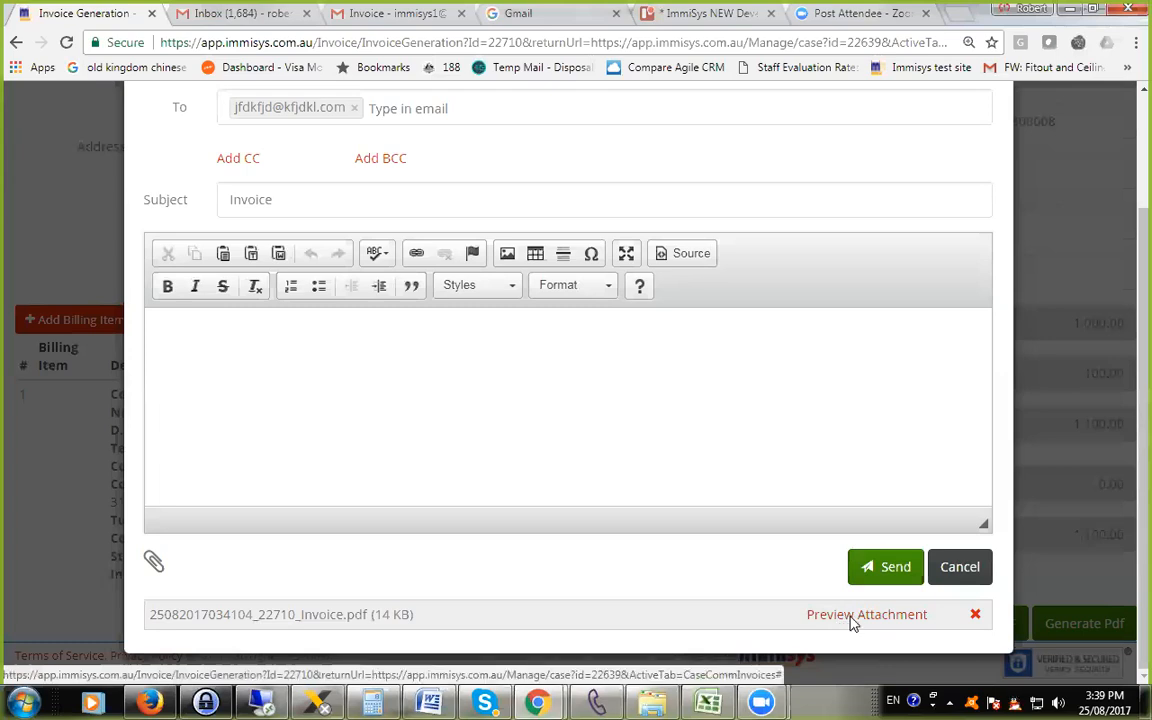
{"action": "scroll", "coordinate": [543, 437], "scroll_direction": "down", "scroll_amount": 5}
{"action": "scroll", "coordinate": [392, 344], "scroll_direction": "up", "scroll_amount": 5}
{"action": "scroll", "coordinate": [397, 346], "scroll_direction": "down", "scroll_amount": 1}
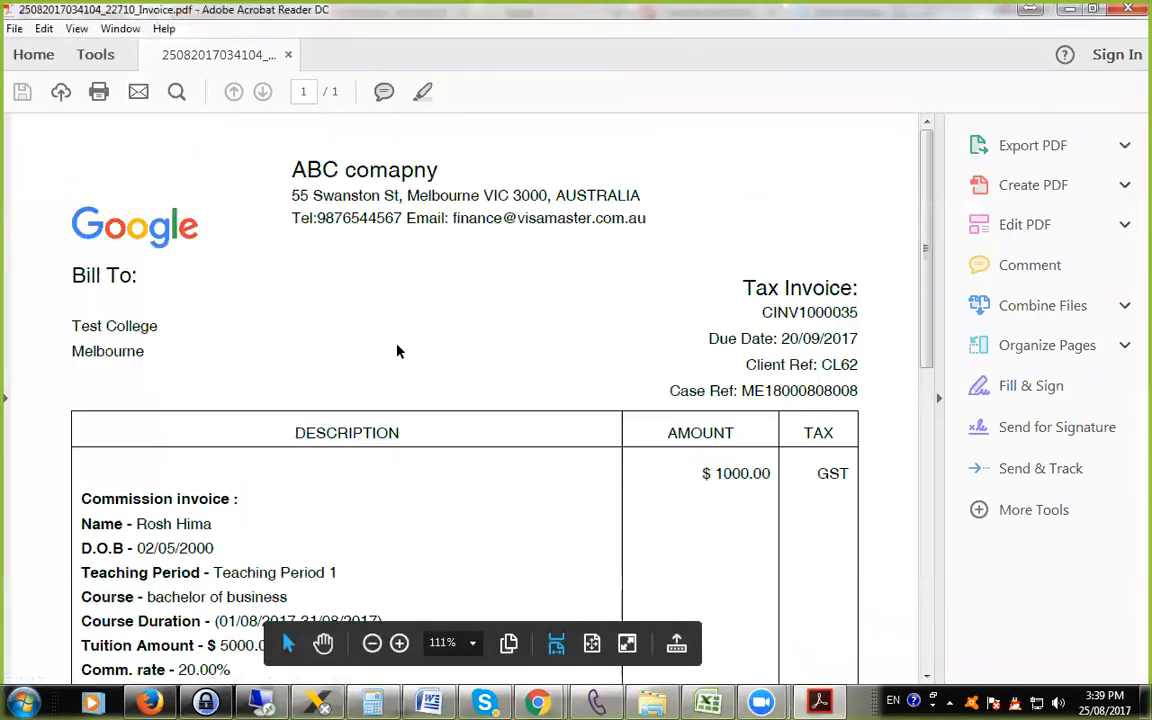
{"action": "scroll", "coordinate": [398, 342], "scroll_direction": "down", "scroll_amount": 3}
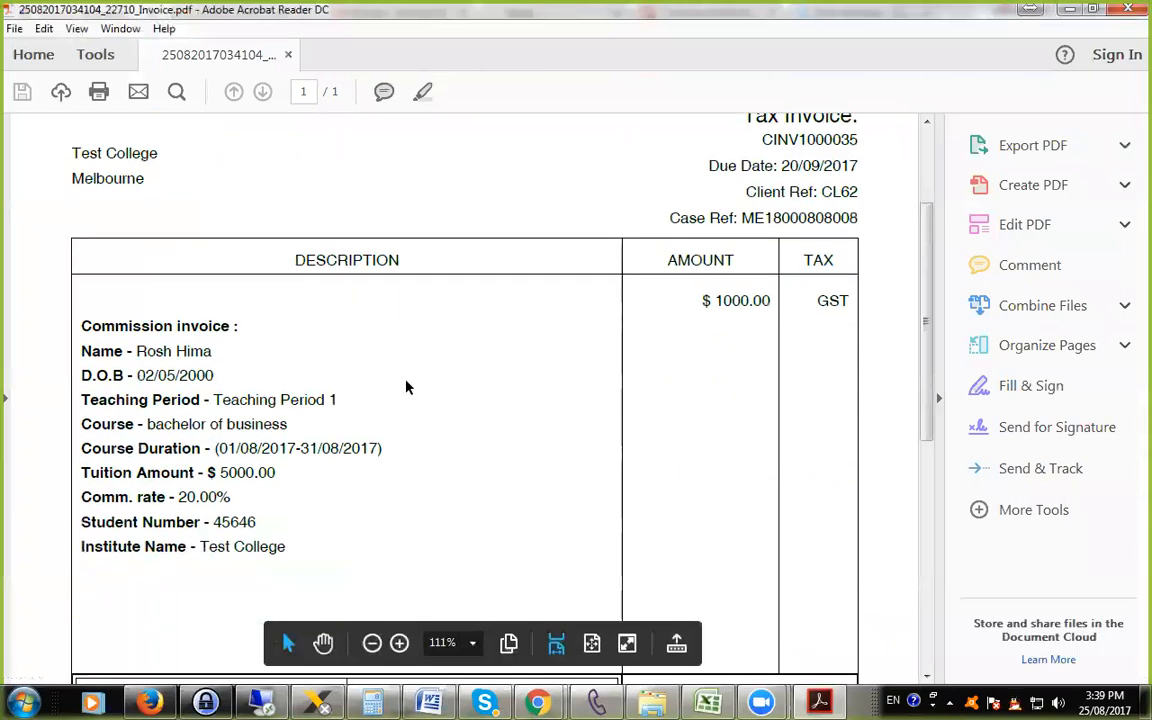
{"action": "scroll", "coordinate": [406, 388], "scroll_direction": "down", "scroll_amount": 7}
{"action": "scroll", "coordinate": [409, 387], "scroll_direction": "up", "scroll_amount": 9}
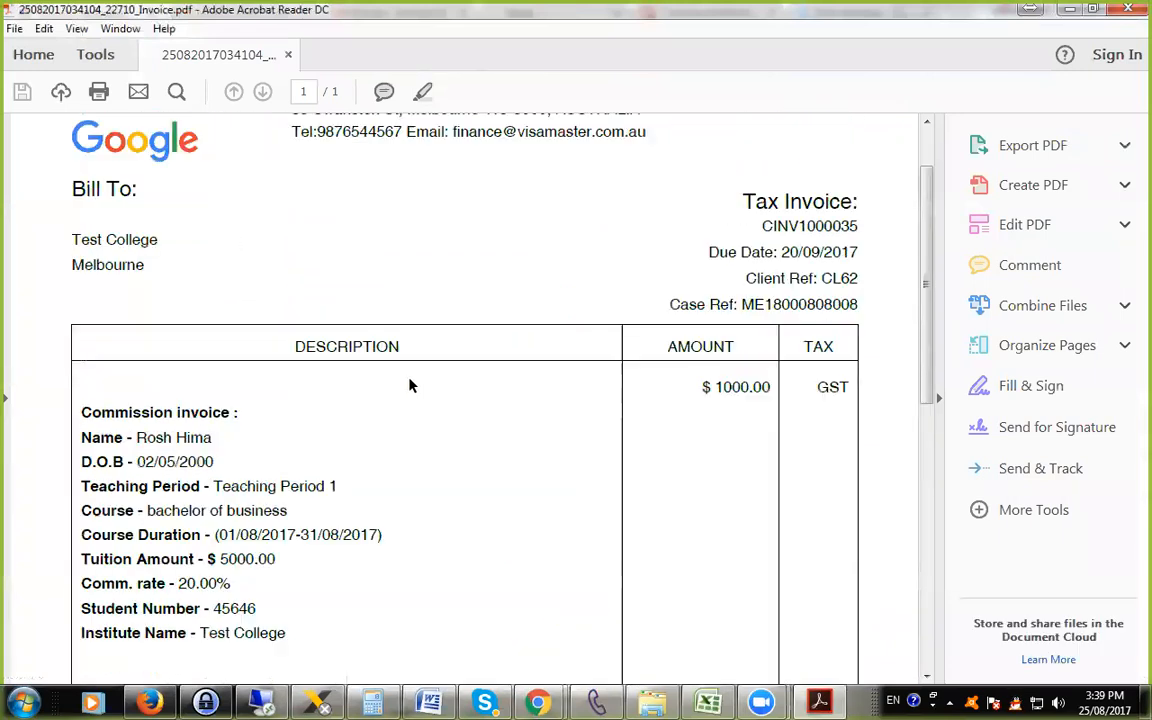
Discard the invoice email and open the commission invoices of the linked enrolment case.
{"action": "left_click", "coordinate": [1127, 9]}
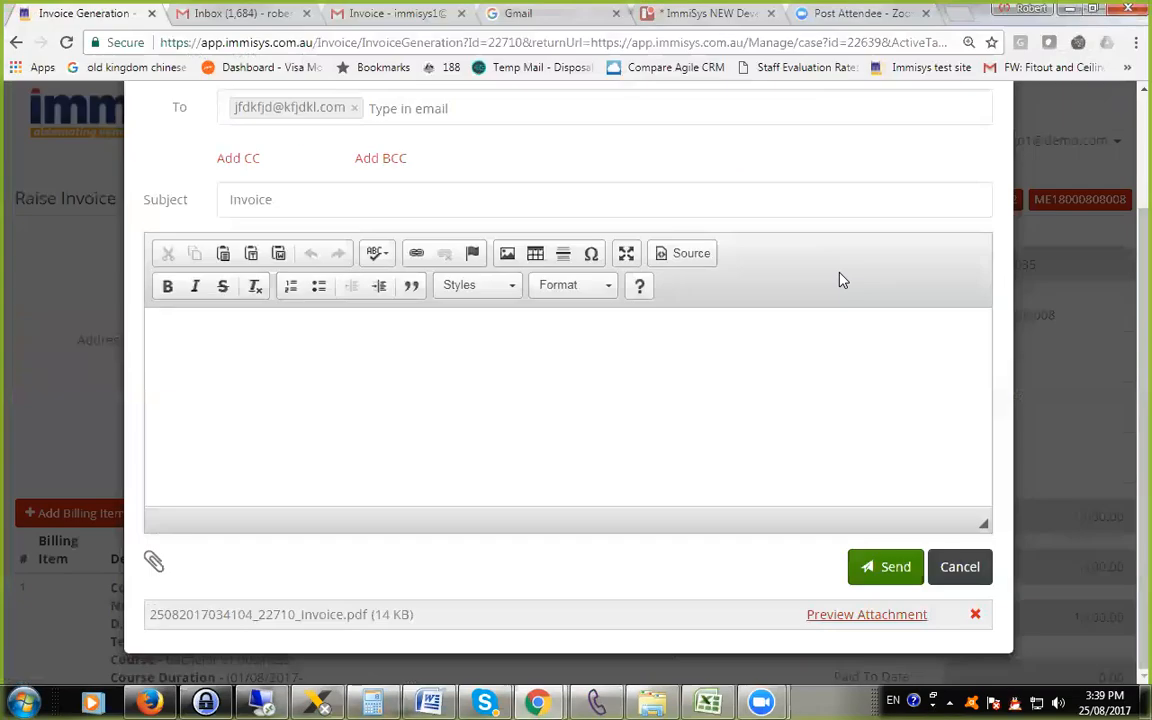
{"action": "scroll", "coordinate": [768, 406], "scroll_direction": "up", "scroll_amount": 3}
{"action": "scroll", "coordinate": [945, 575], "scroll_direction": "down", "scroll_amount": 3}
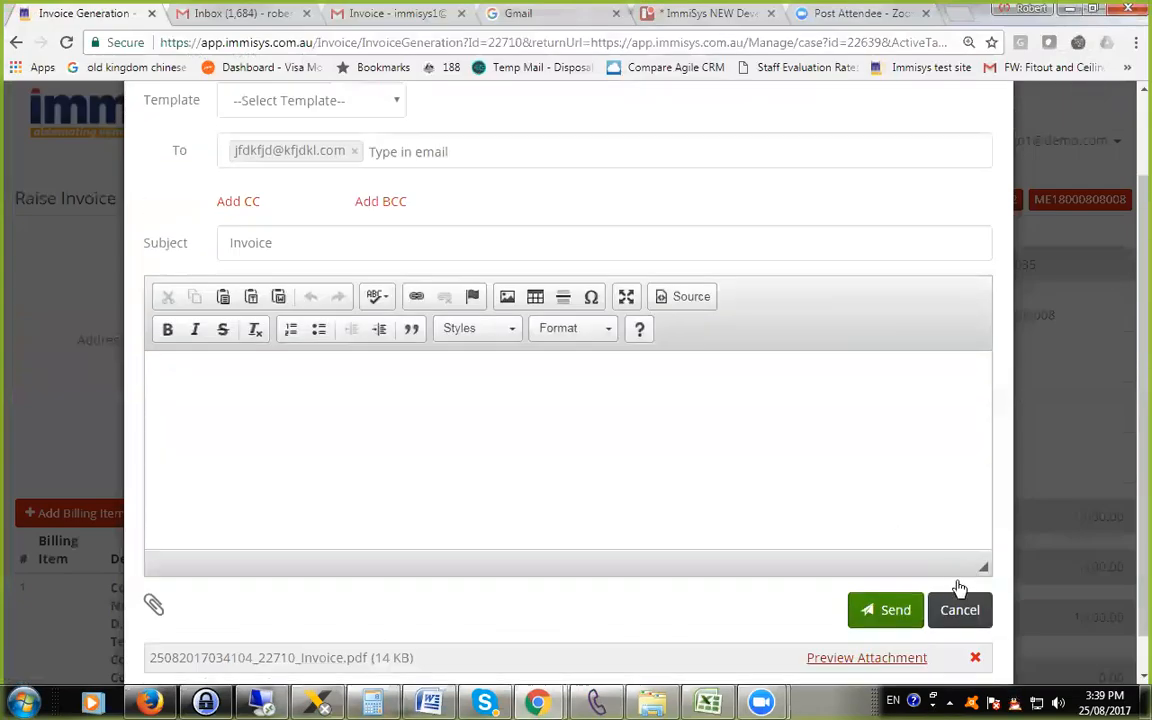
{"action": "left_click", "coordinate": [955, 576]}
{"action": "scroll", "coordinate": [797, 527], "scroll_direction": "down", "scroll_amount": 3}
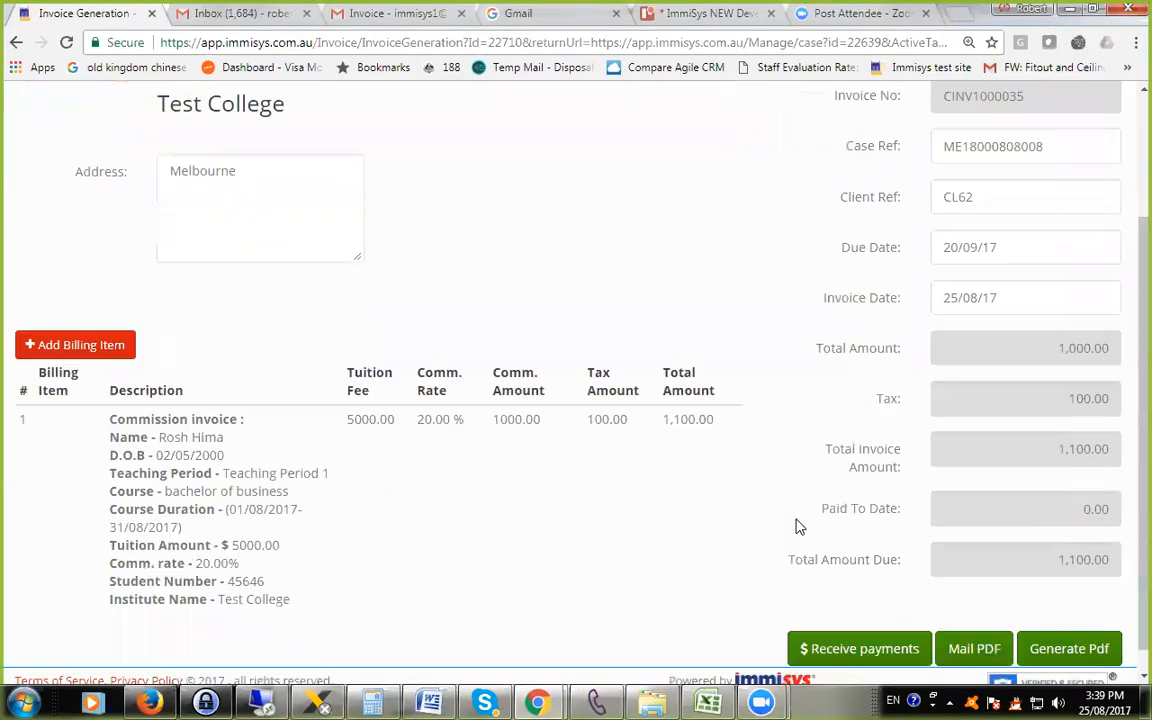
{"action": "scroll", "coordinate": [1041, 237], "scroll_direction": "up", "scroll_amount": 3}
{"action": "left_click", "coordinate": [1059, 208]}
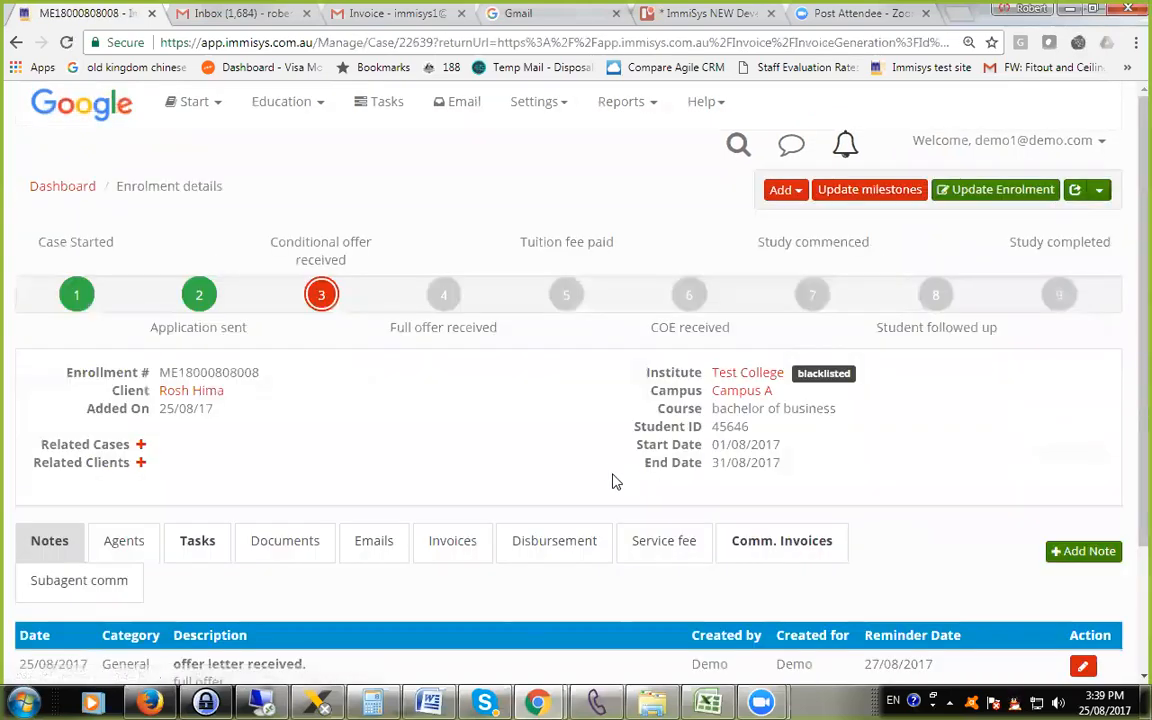
{"action": "scroll", "coordinate": [612, 483], "scroll_direction": "down", "scroll_amount": 2}
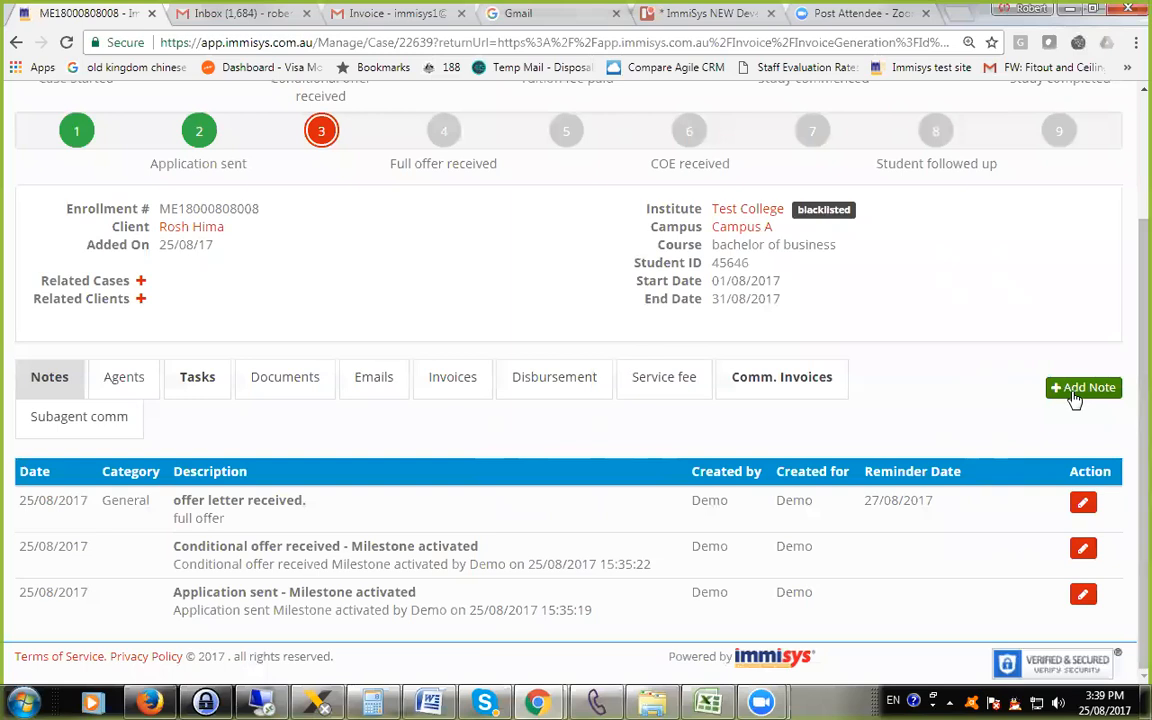
{"action": "left_click", "coordinate": [768, 390]}
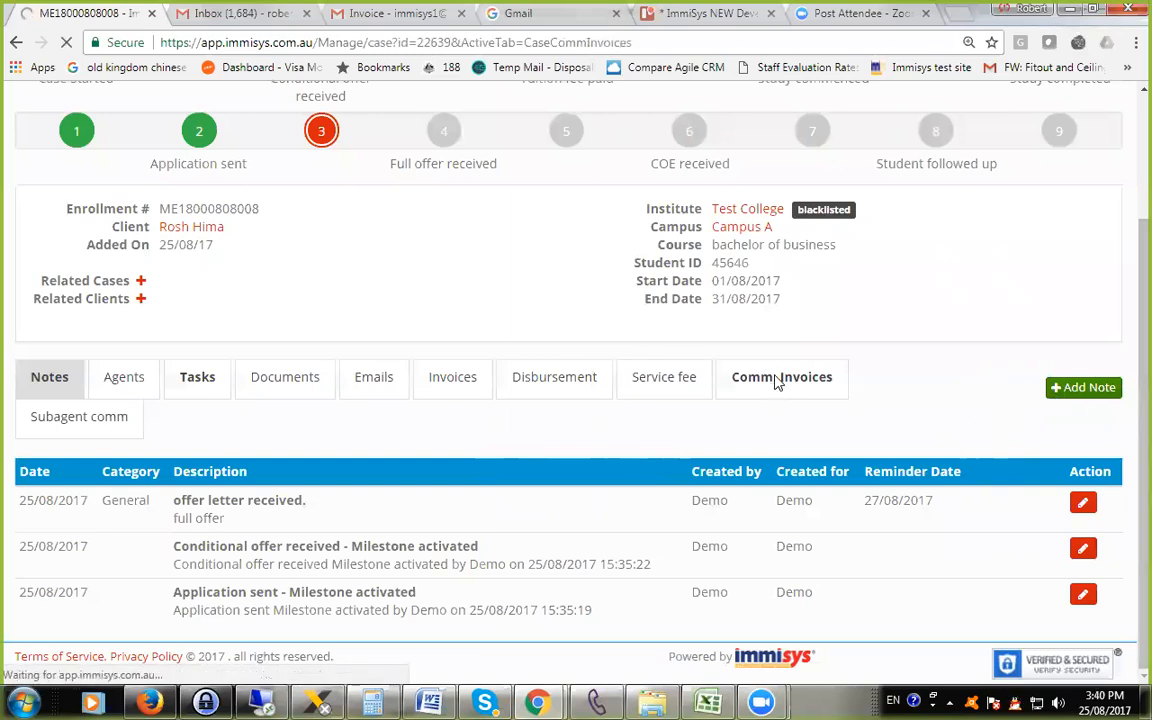
{"action": "left_click", "coordinate": [766, 372]}
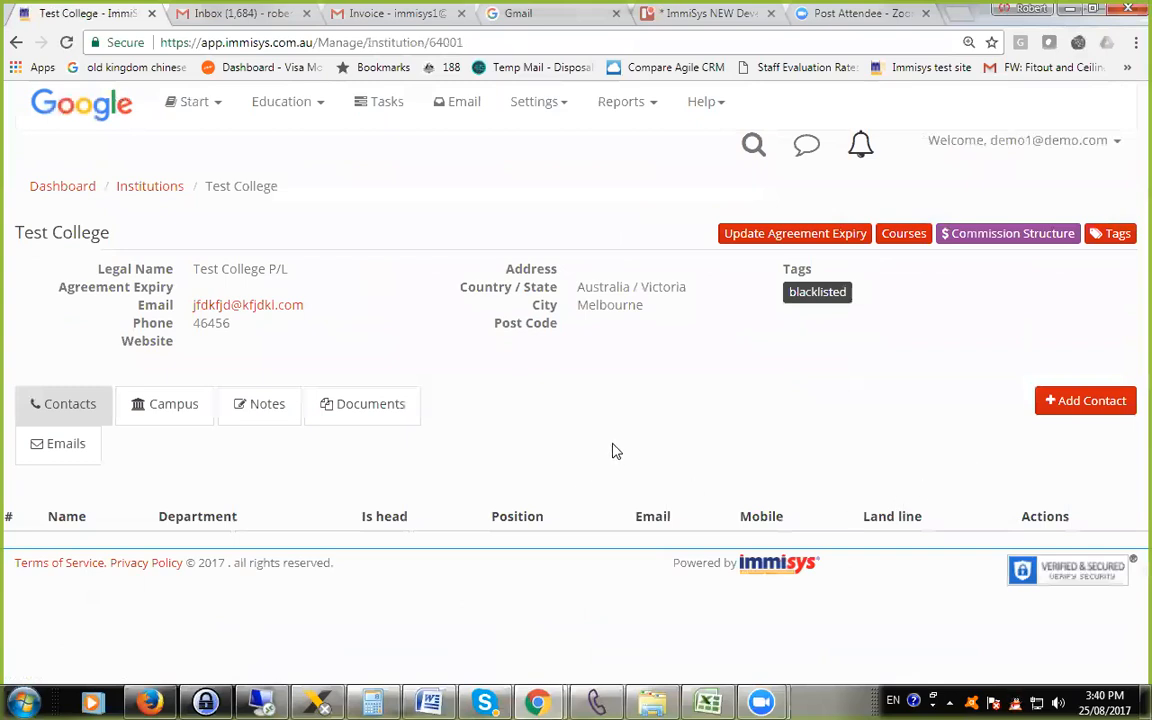
{"action": "right_click", "coordinate": [644, 422]}
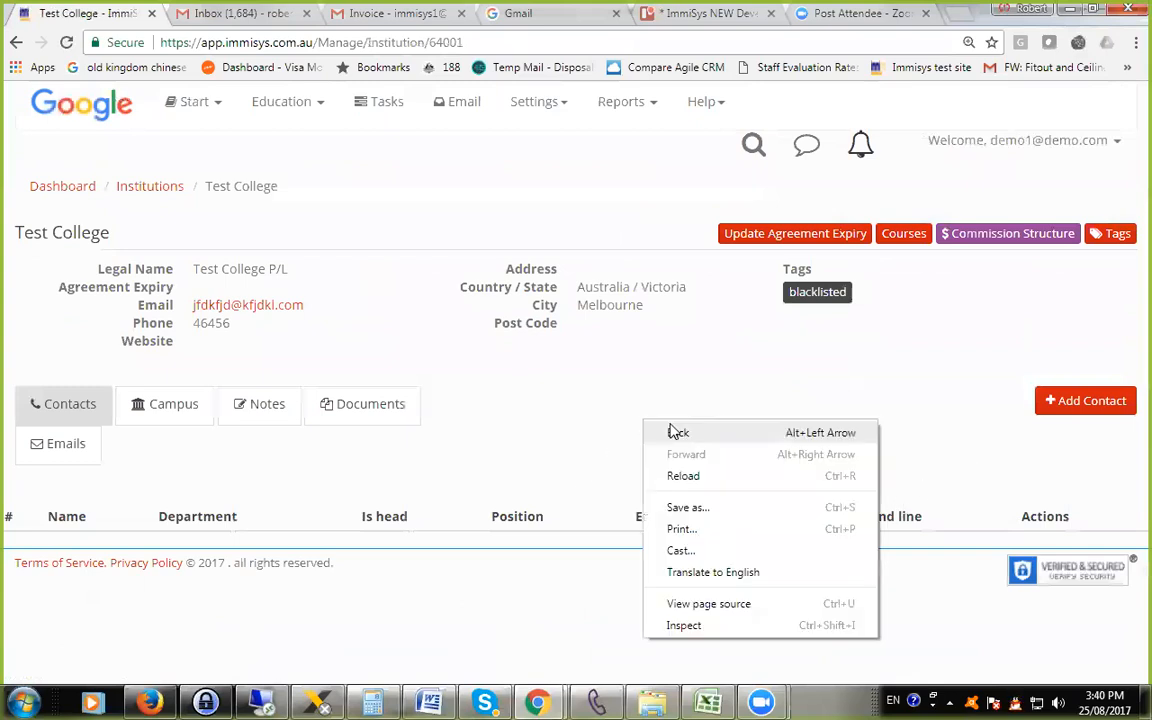
{"action": "left_click", "coordinate": [677, 432]}
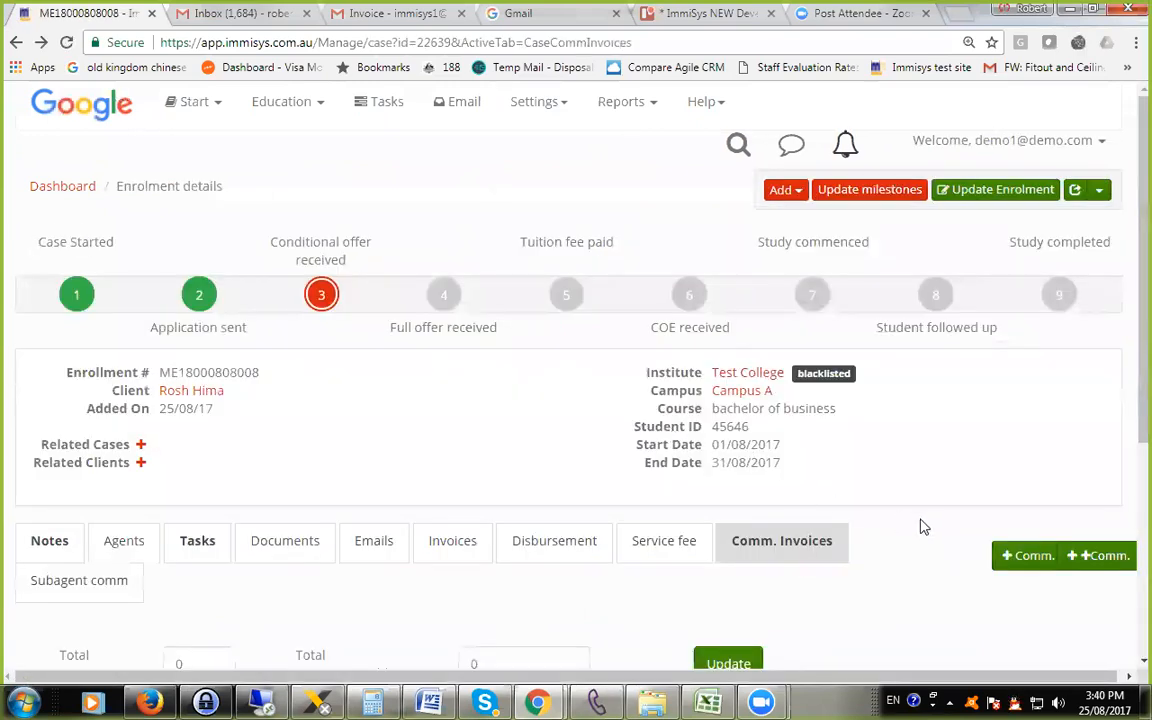
Generate multiple commission invoices for the enrolment, first due 31/08/2017, with tax code GST, repeating every 90 days.
{"action": "scroll", "coordinate": [924, 527], "scroll_direction": "down", "scroll_amount": 1}
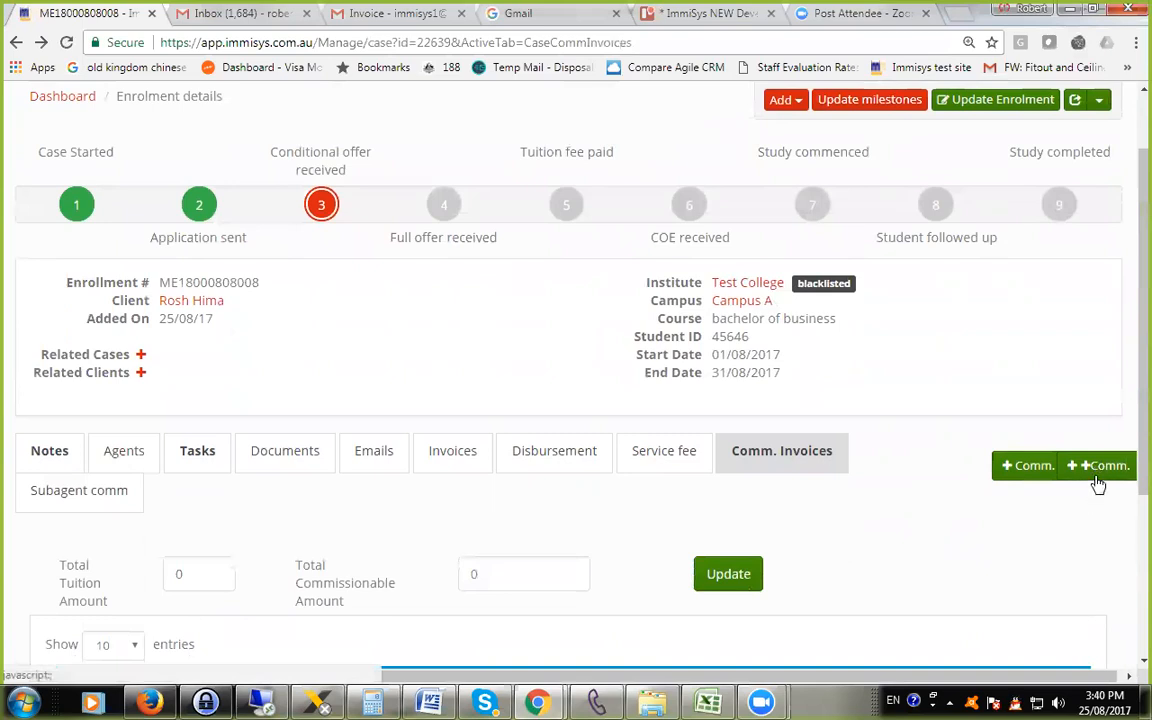
{"action": "scroll", "coordinate": [1064, 388], "scroll_direction": "down", "scroll_amount": 2}
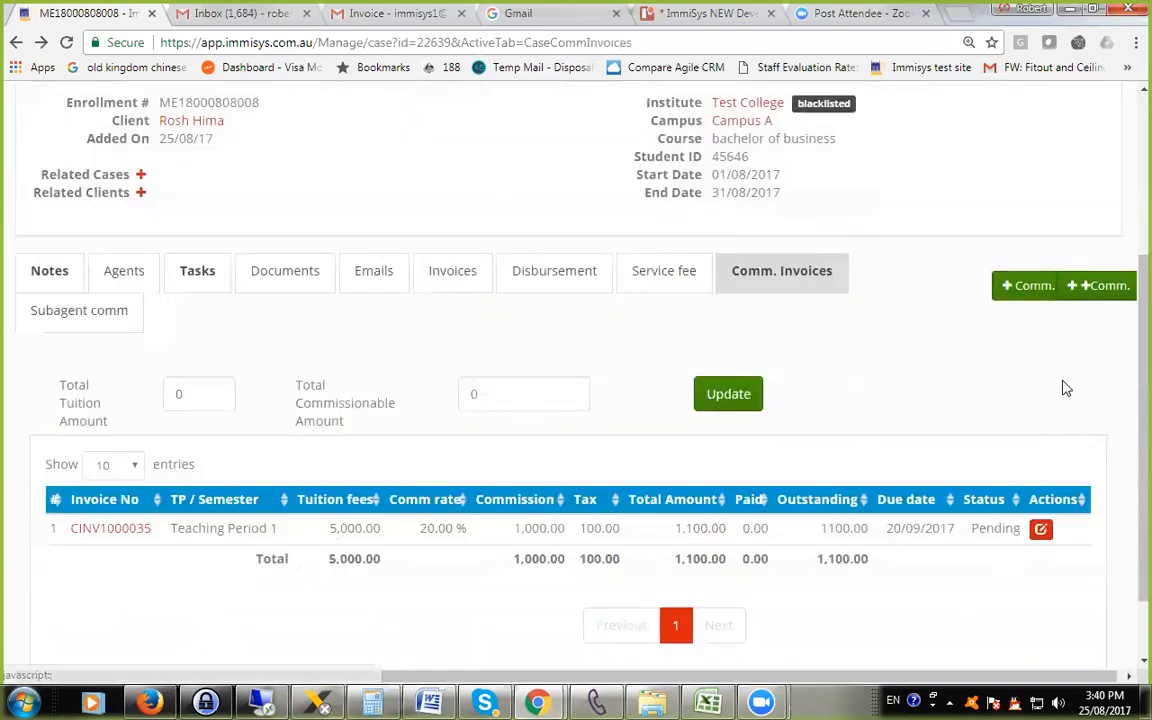
{"action": "left_click", "coordinate": [1097, 294]}
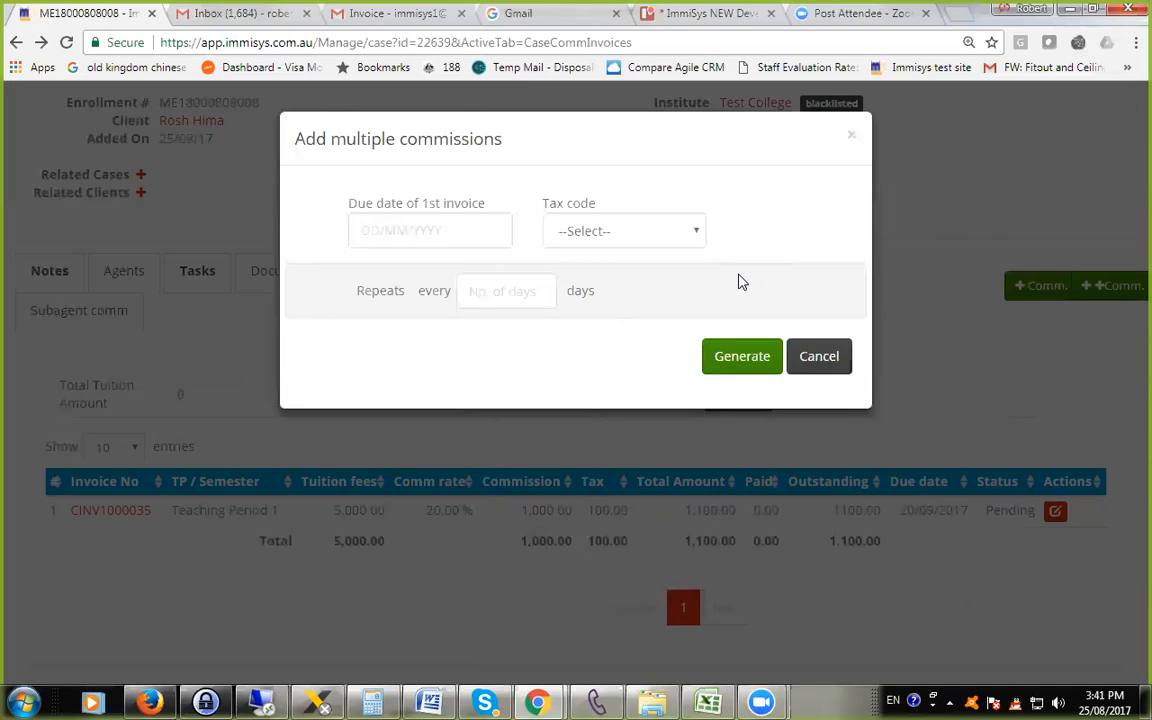
{"action": "left_click", "coordinate": [367, 218]}
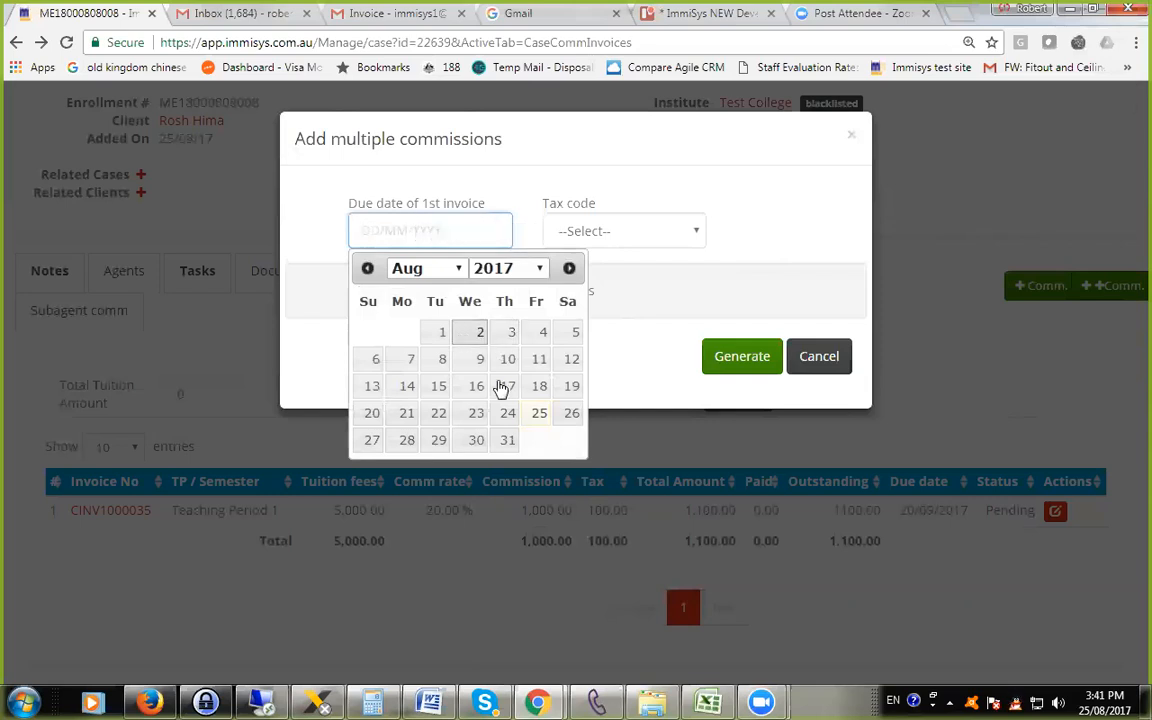
{"action": "left_click", "coordinate": [507, 442]}
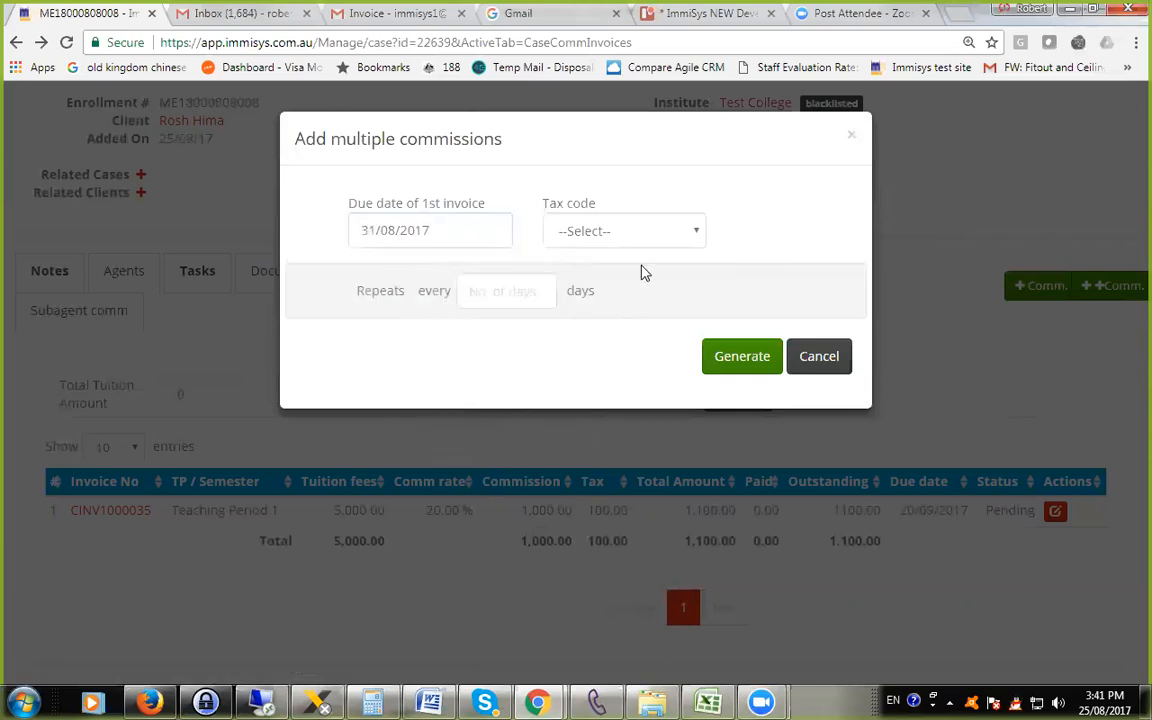
{"action": "left_click", "coordinate": [638, 236]}
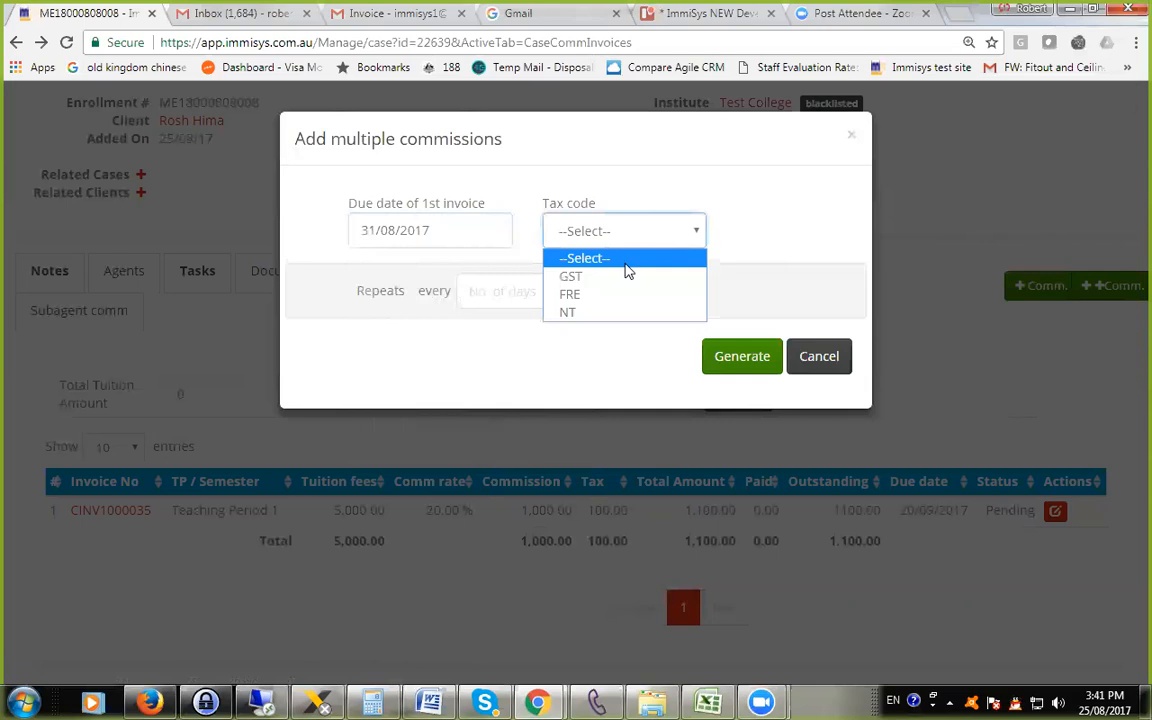
{"action": "left_click", "coordinate": [624, 277]}
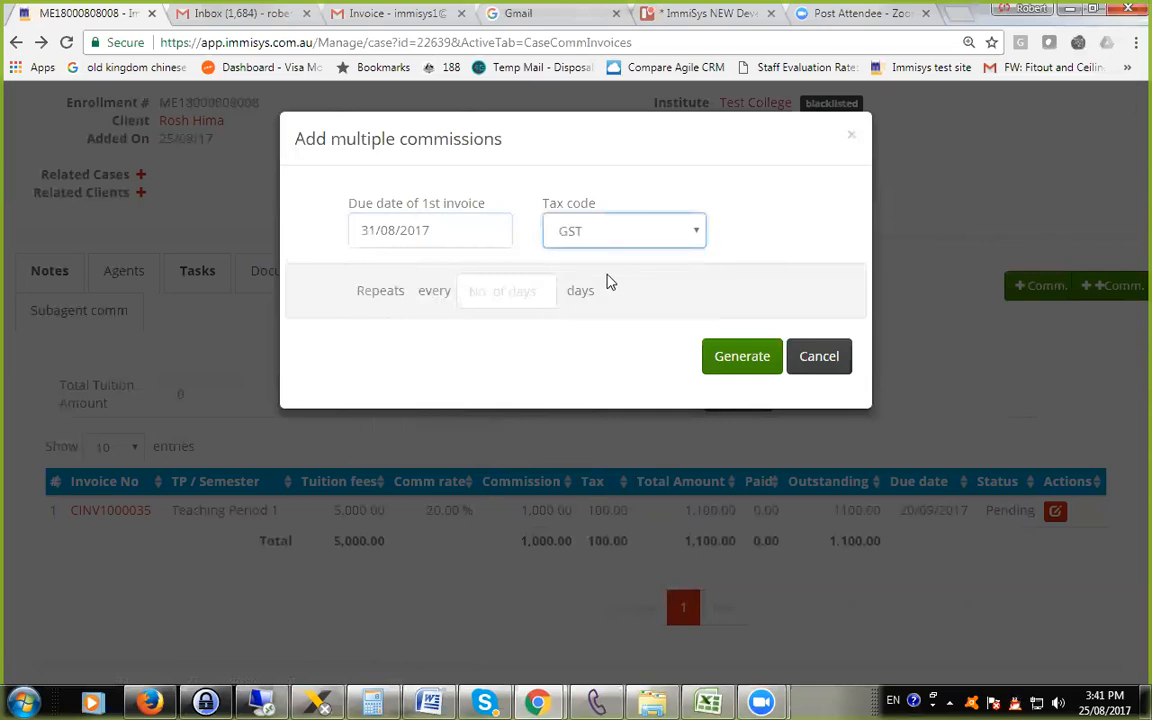
{"action": "left_click", "coordinate": [505, 292]}
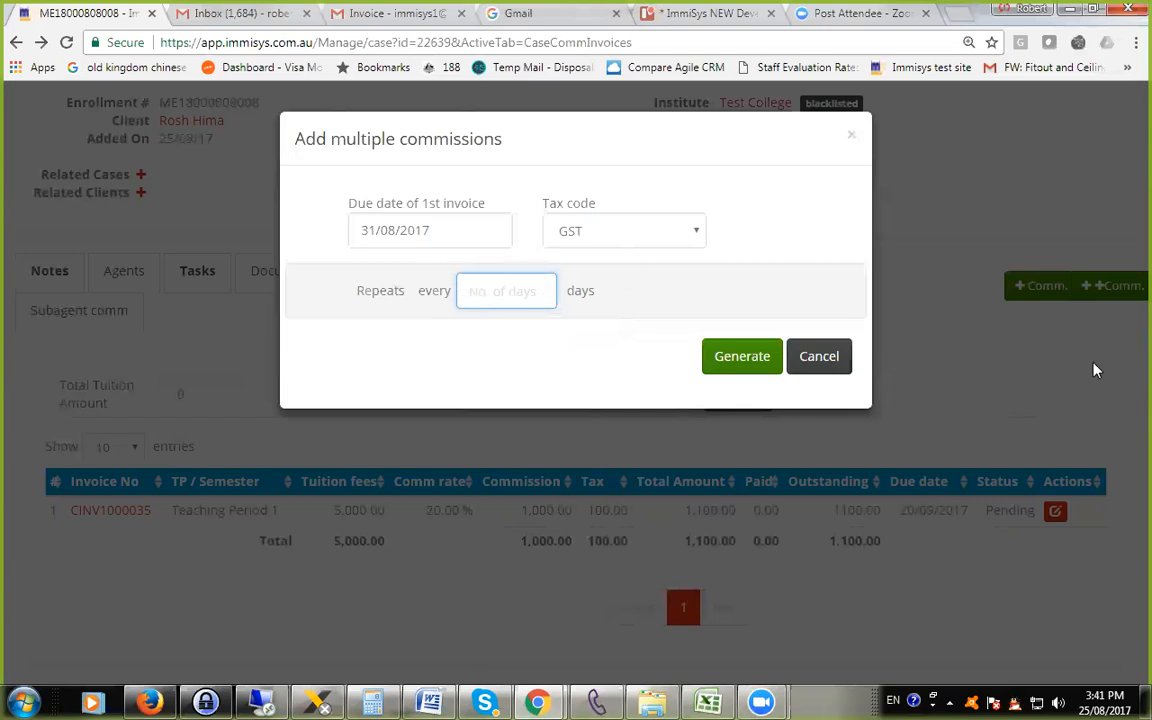
{"action": "type", "text": "90"}
{"action": "left_click", "coordinate": [735, 370]}
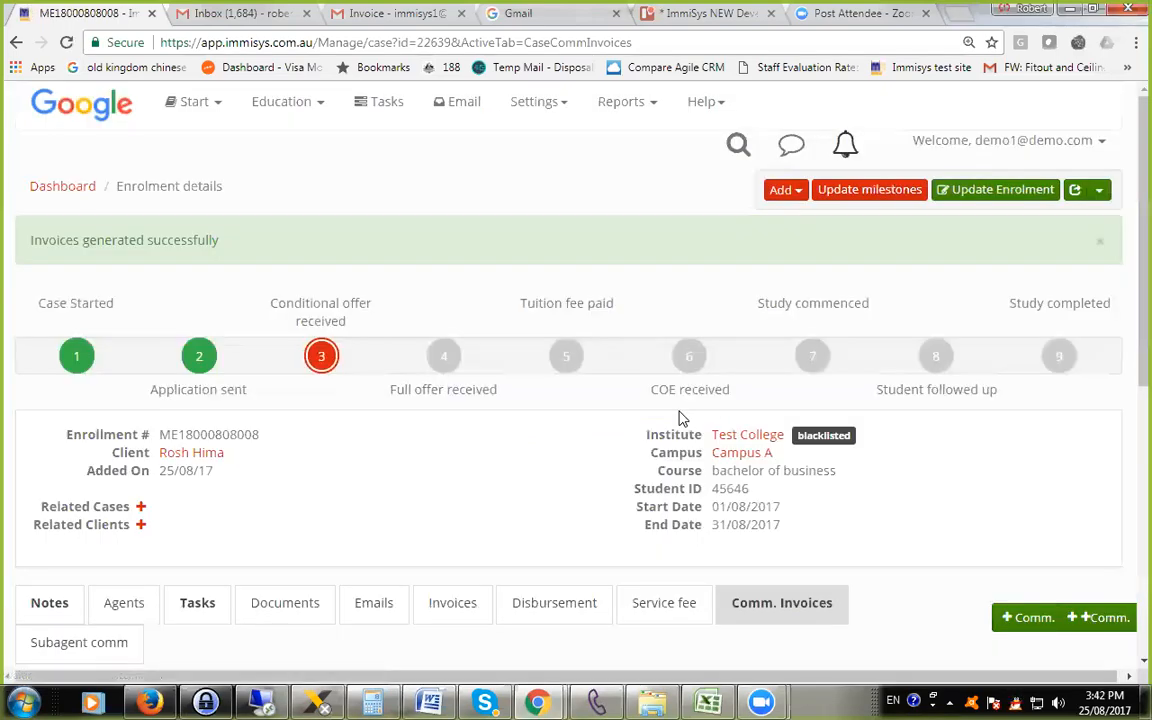
Examine the teaching periods of the generated commission invoices in the enrolment's invoice list.
{"action": "scroll", "coordinate": [607, 504], "scroll_direction": "down", "scroll_amount": 5}
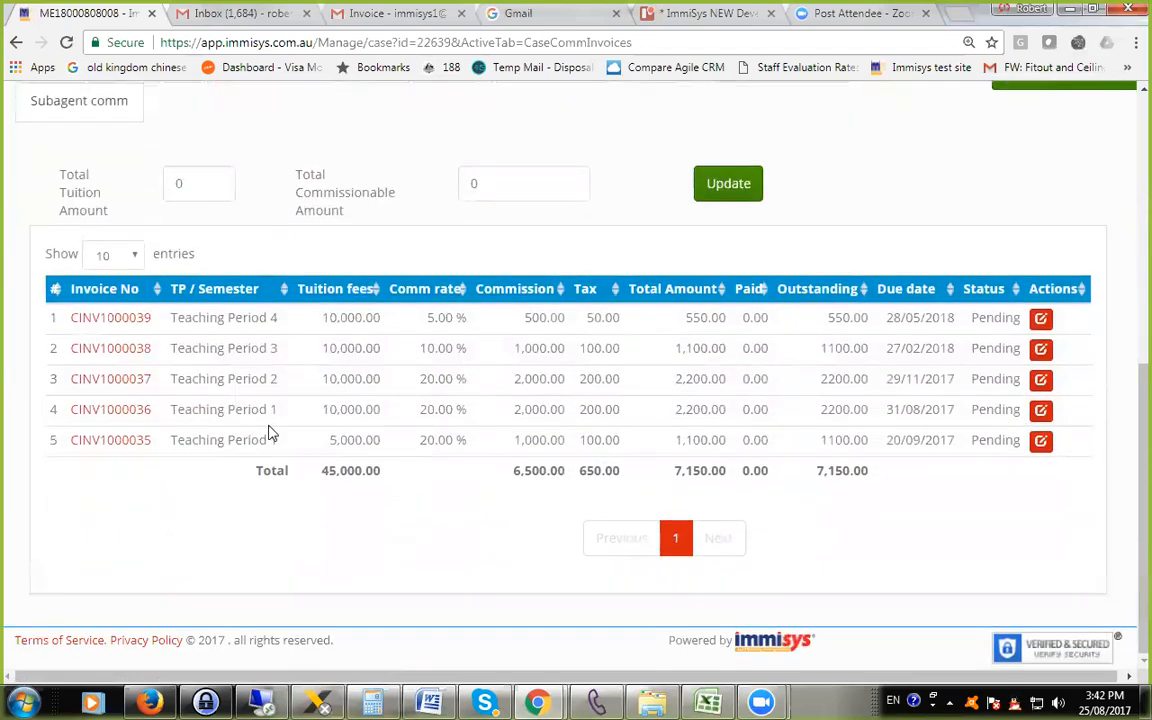
{"action": "scroll", "coordinate": [268, 432], "scroll_direction": "up", "scroll_amount": 1}
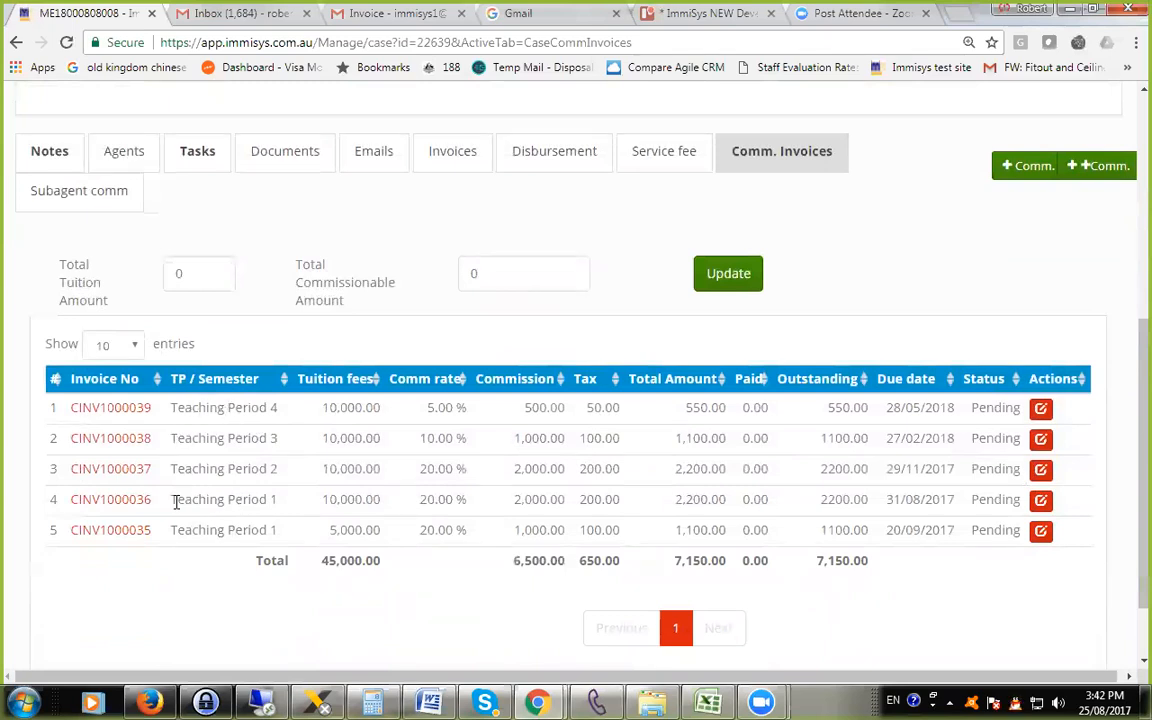
{"action": "left_click_drag", "start_coordinate": [174, 505], "coordinate": [272, 467]}
{"action": "left_click_drag", "start_coordinate": [207, 438], "coordinate": [256, 407]}
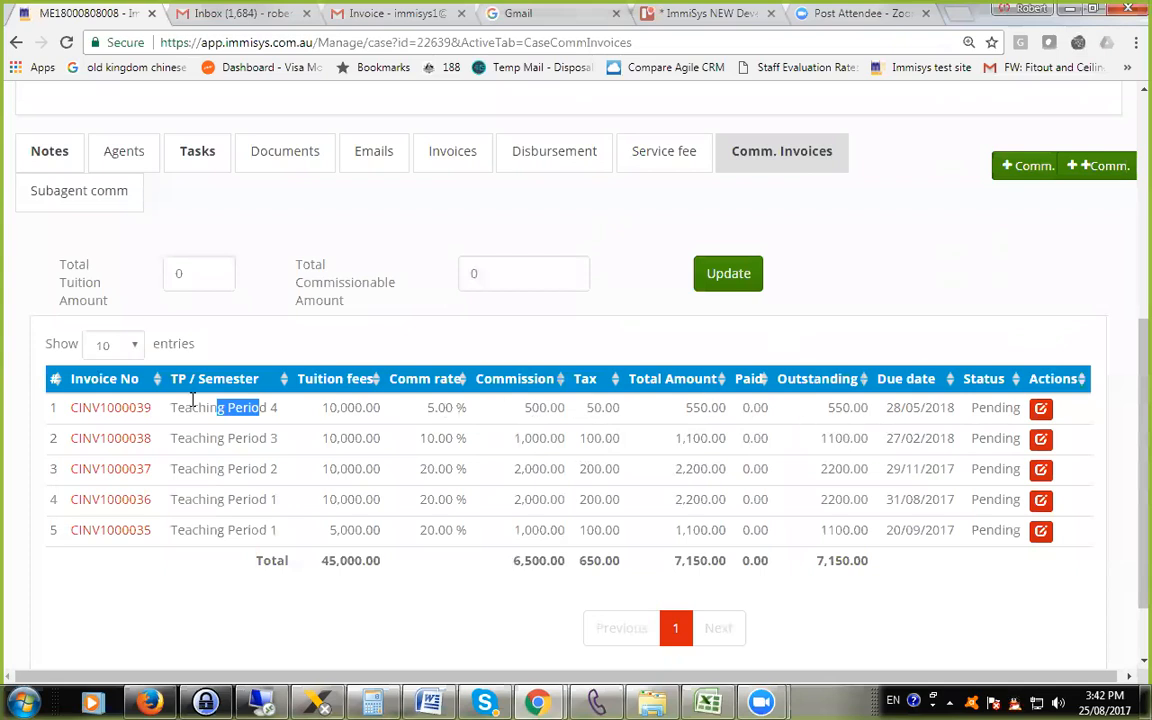
Open the Teaching Period 1 commission invoice due 31/08/2017 and generate its PDF.
{"action": "left_click", "coordinate": [97, 507]}
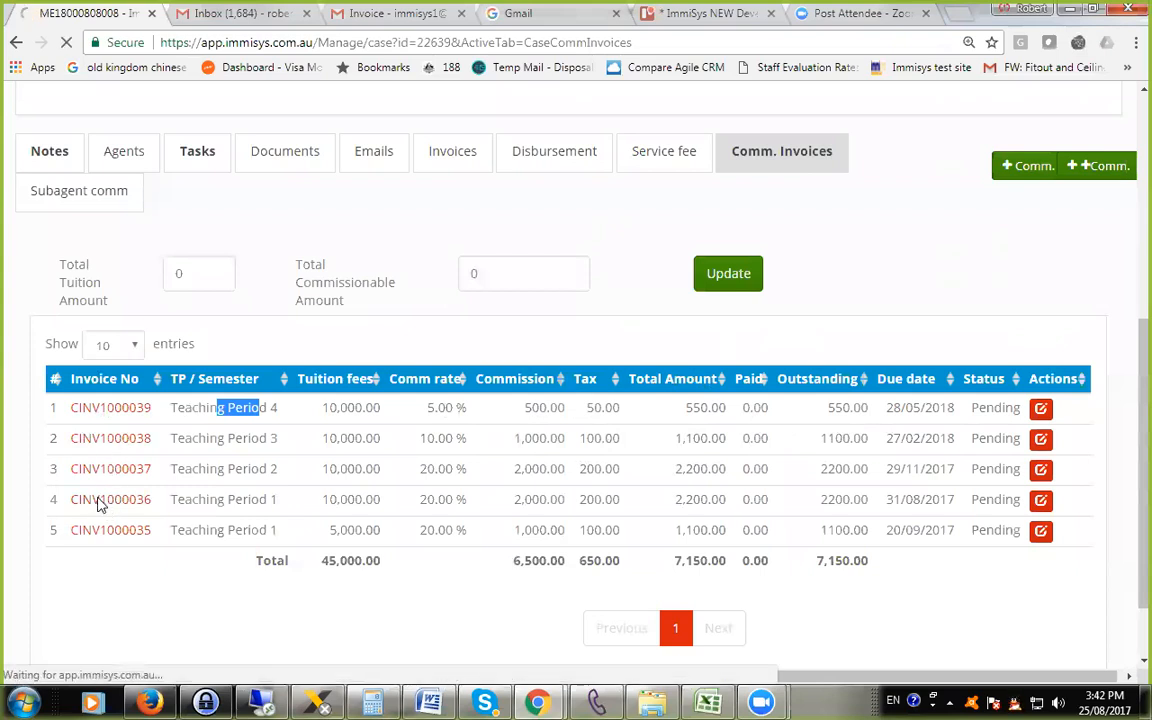
{"action": "scroll", "coordinate": [425, 507], "scroll_direction": "down", "scroll_amount": 3}
{"action": "scroll", "coordinate": [428, 507], "scroll_direction": "up", "scroll_amount": 3}
{"action": "scroll", "coordinate": [463, 422], "scroll_direction": "down", "scroll_amount": 3}
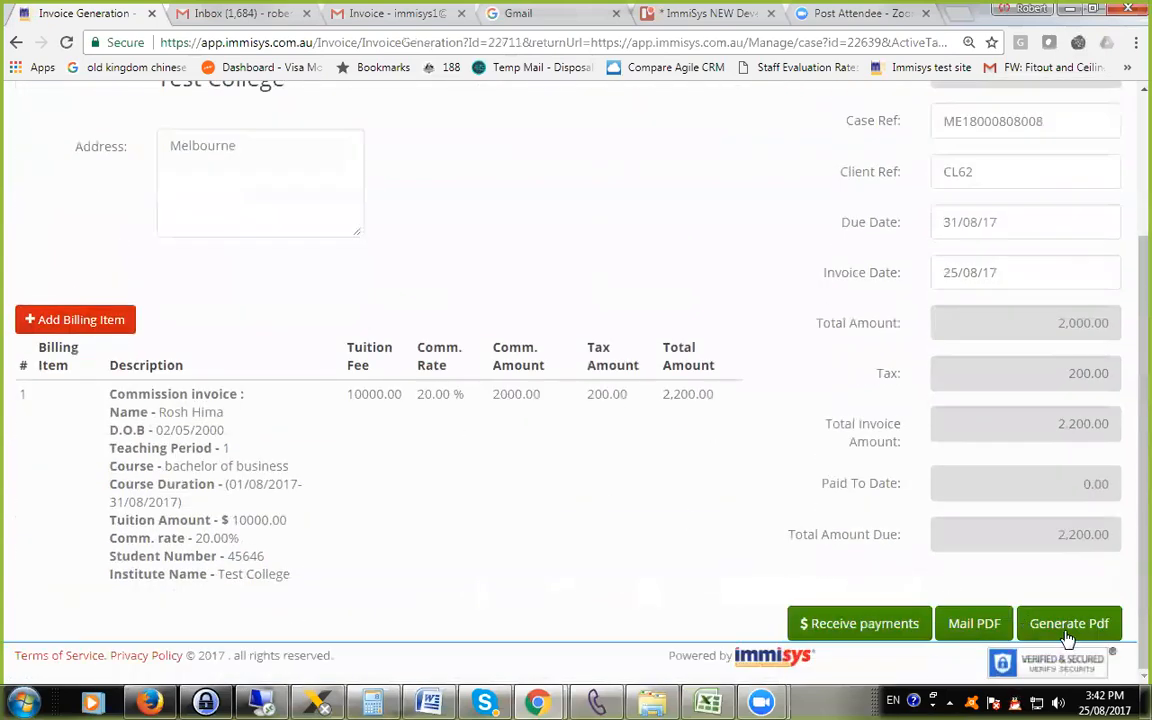
{"action": "left_click", "coordinate": [1066, 626]}
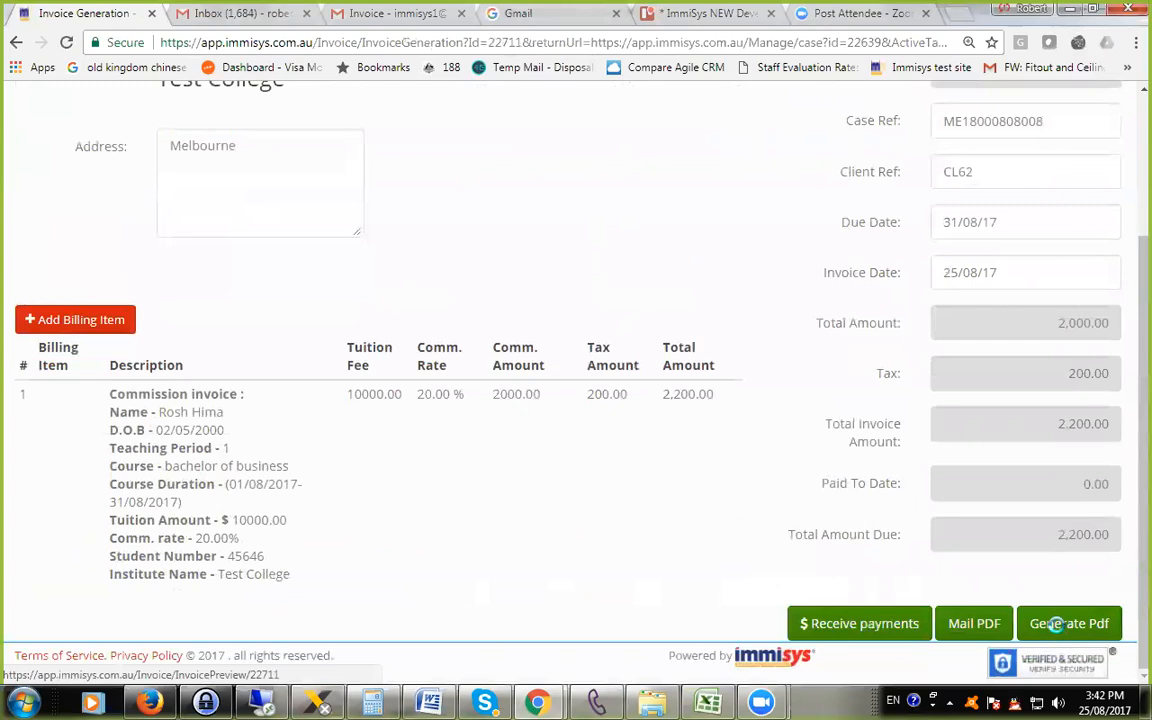
Check the teaching period, tuition amount and commission rate in the invoice PDF.
{"action": "scroll", "coordinate": [617, 489], "scroll_direction": "down", "scroll_amount": 6}
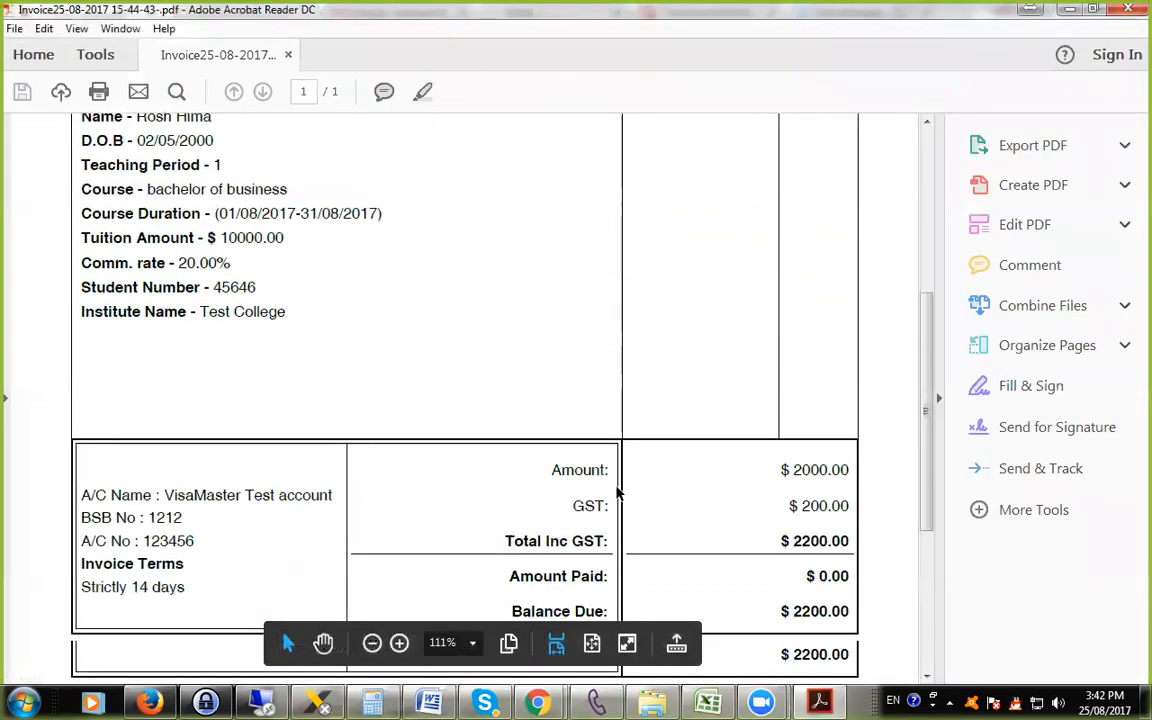
{"action": "scroll", "coordinate": [632, 508], "scroll_direction": "up", "scroll_amount": 6}
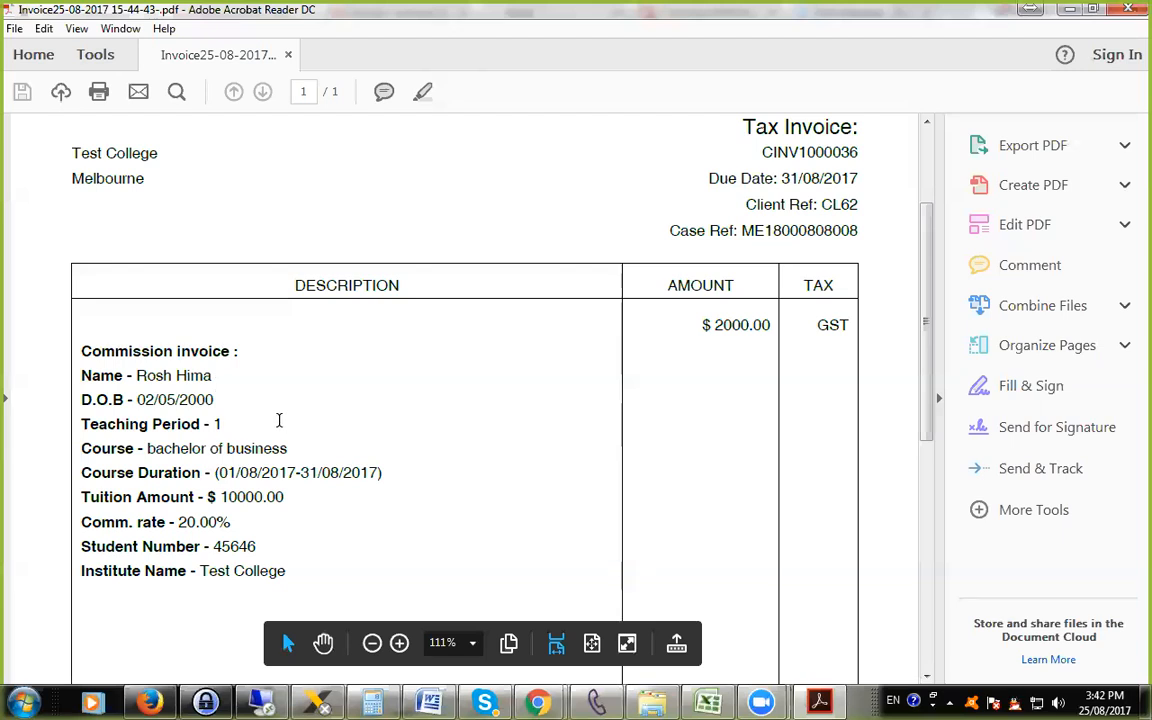
{"action": "left_click_drag", "start_coordinate": [150, 424], "coordinate": [222, 424]}
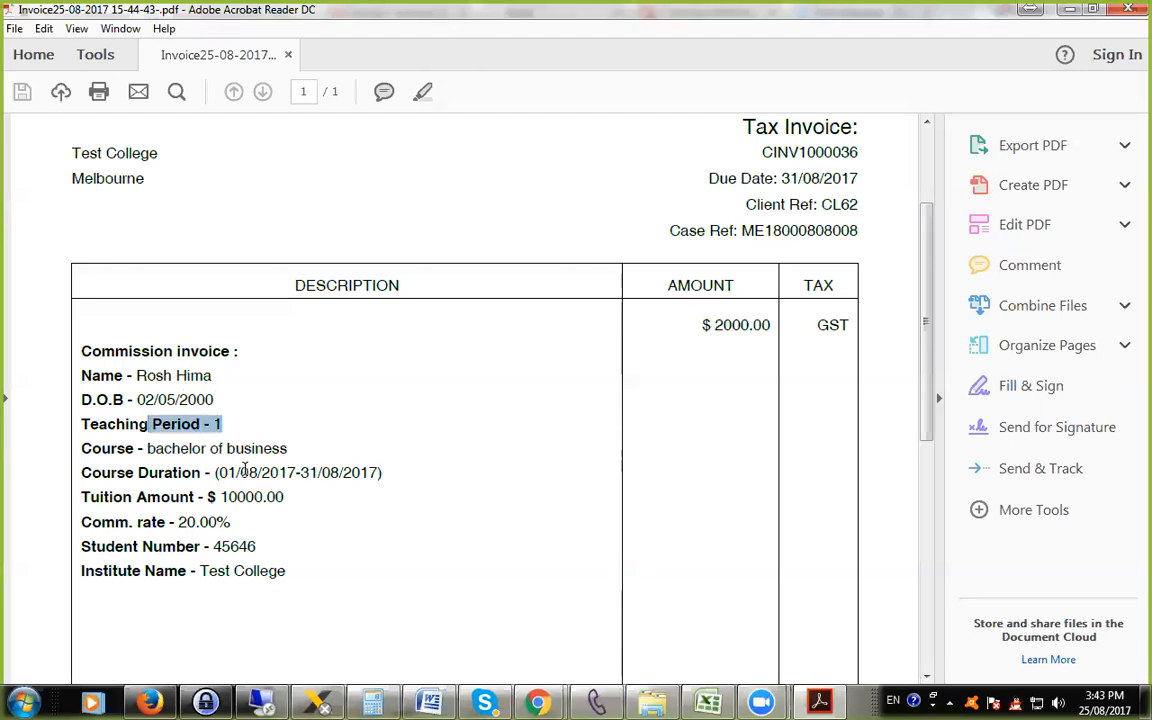
{"action": "scroll", "coordinate": [232, 476], "scroll_direction": "down", "scroll_amount": 1}
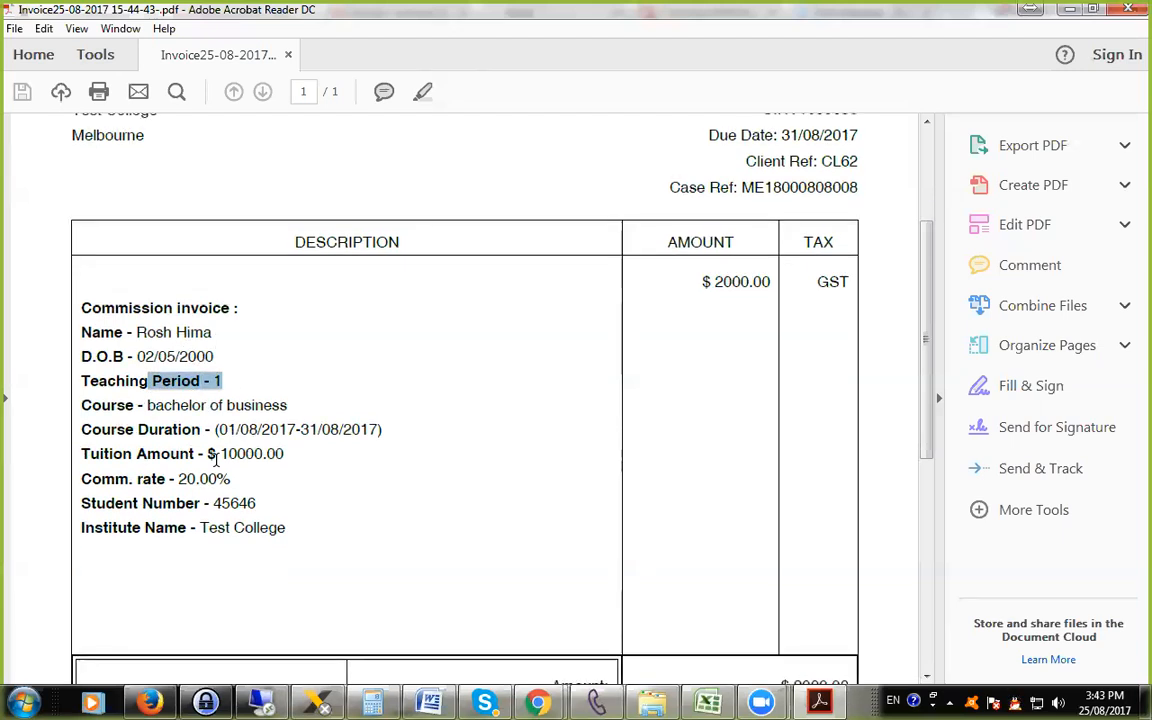
{"action": "left_click_drag", "start_coordinate": [261, 429], "coordinate": [185, 477]}
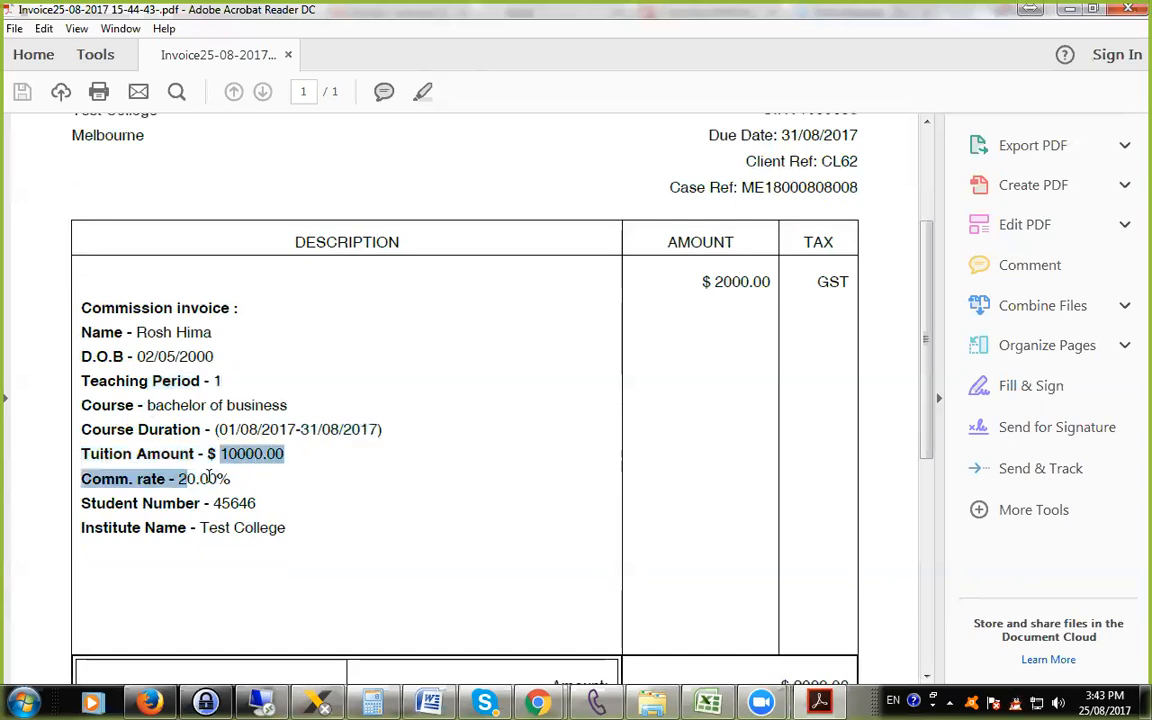
Check the amount, GST and balance due in the PDF, and return to the invoice page to look over its billing details.
{"action": "scroll", "coordinate": [300, 528], "scroll_direction": "down", "scroll_amount": 1}
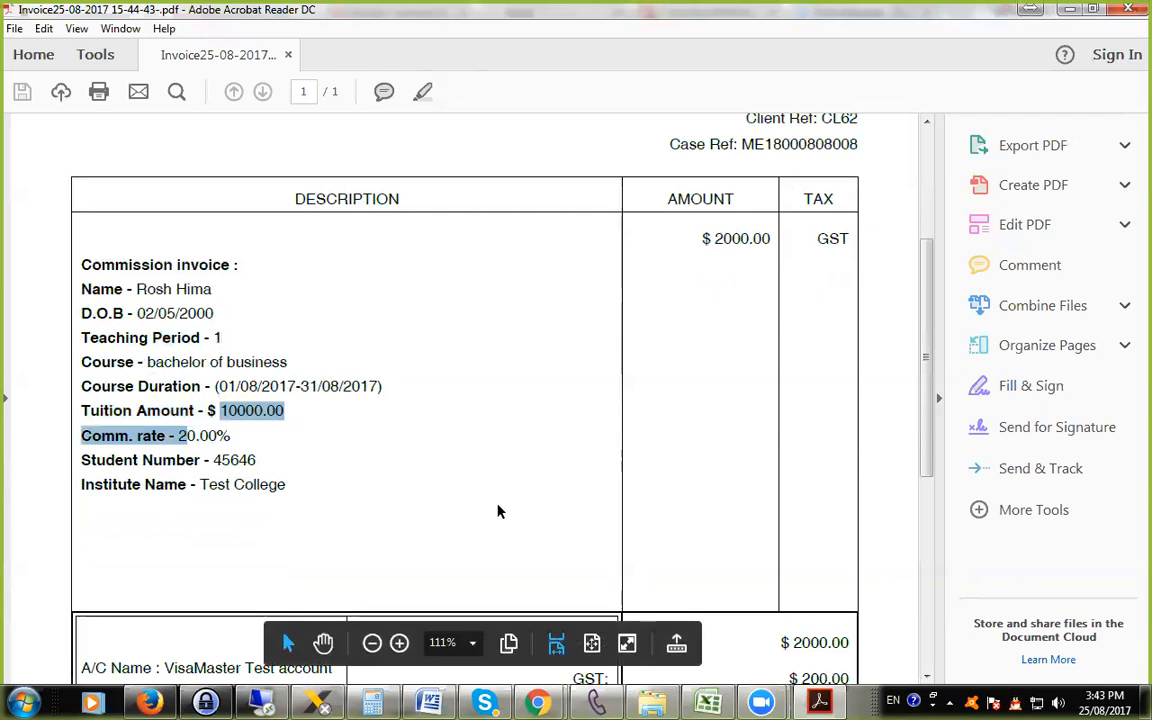
{"action": "scroll", "coordinate": [540, 512], "scroll_direction": "down", "scroll_amount": 3}
{"action": "scroll", "coordinate": [777, 520], "scroll_direction": "down", "scroll_amount": 2}
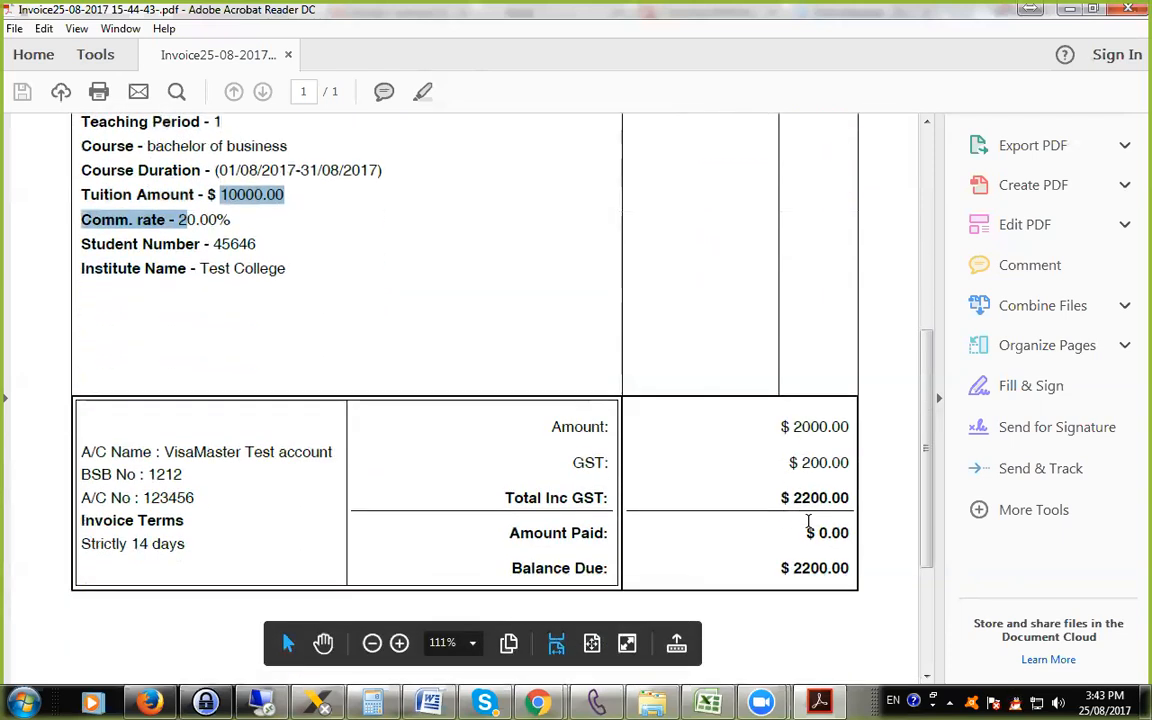
{"action": "scroll", "coordinate": [812, 535], "scroll_direction": "up", "scroll_amount": 8}
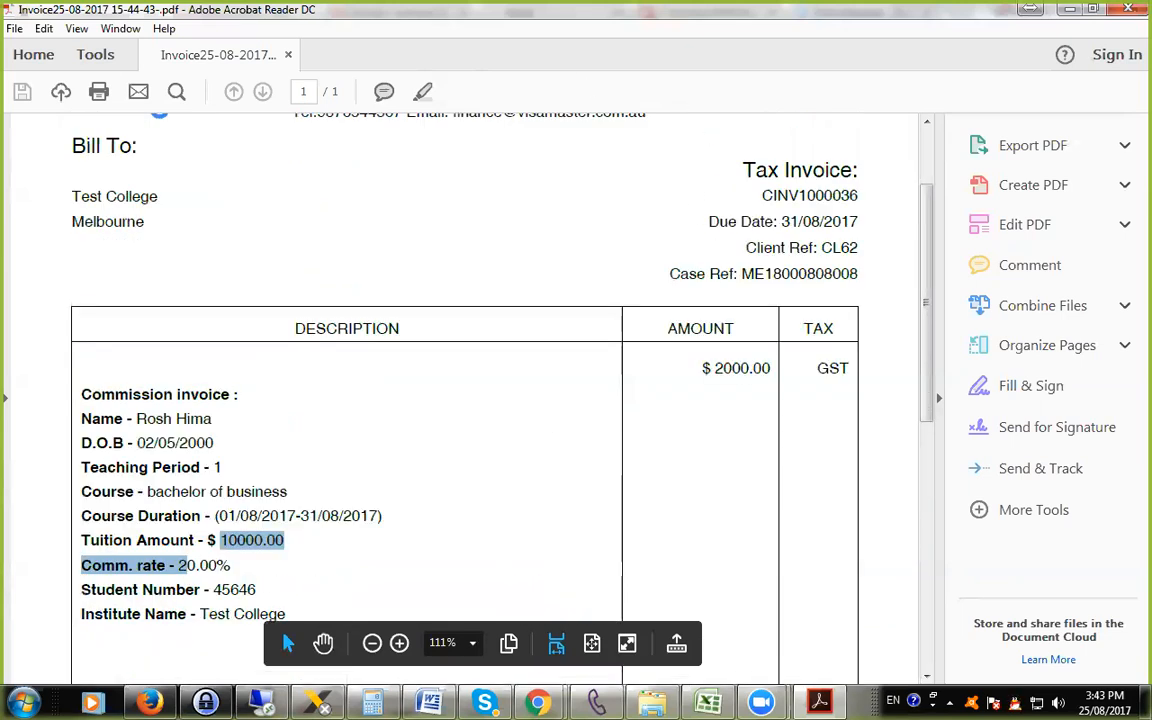
{"action": "left_click", "coordinate": [1129, 9]}
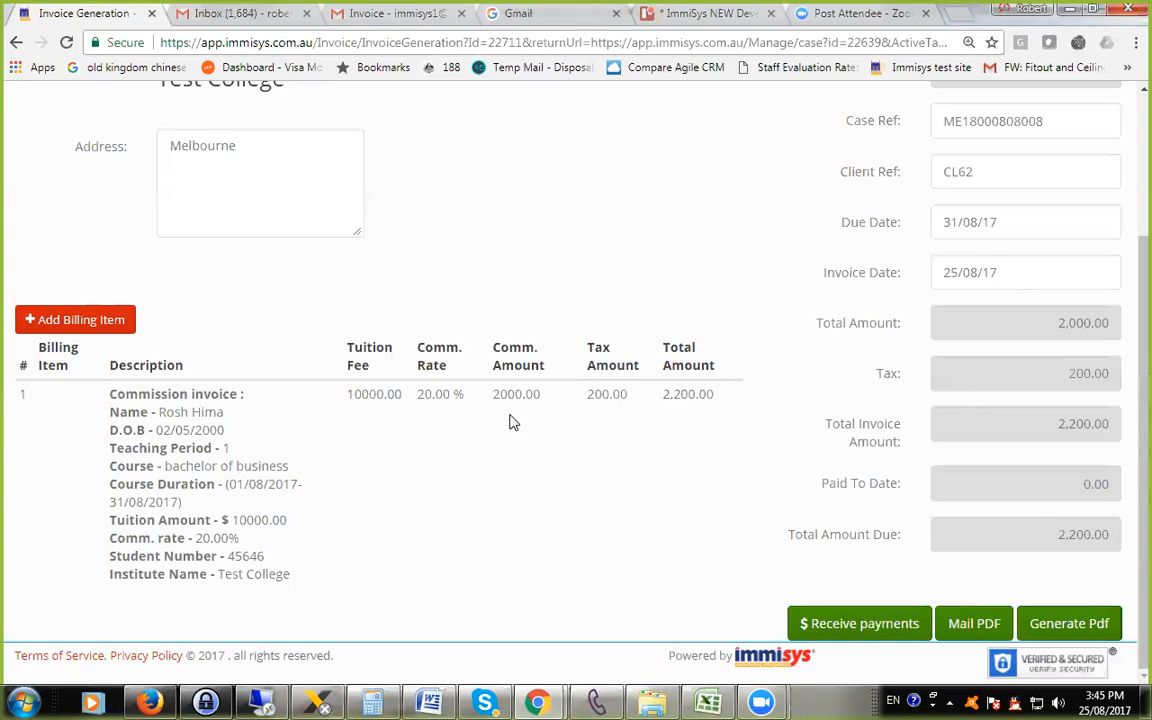
{"action": "scroll", "coordinate": [509, 421], "scroll_direction": "up", "scroll_amount": 2}
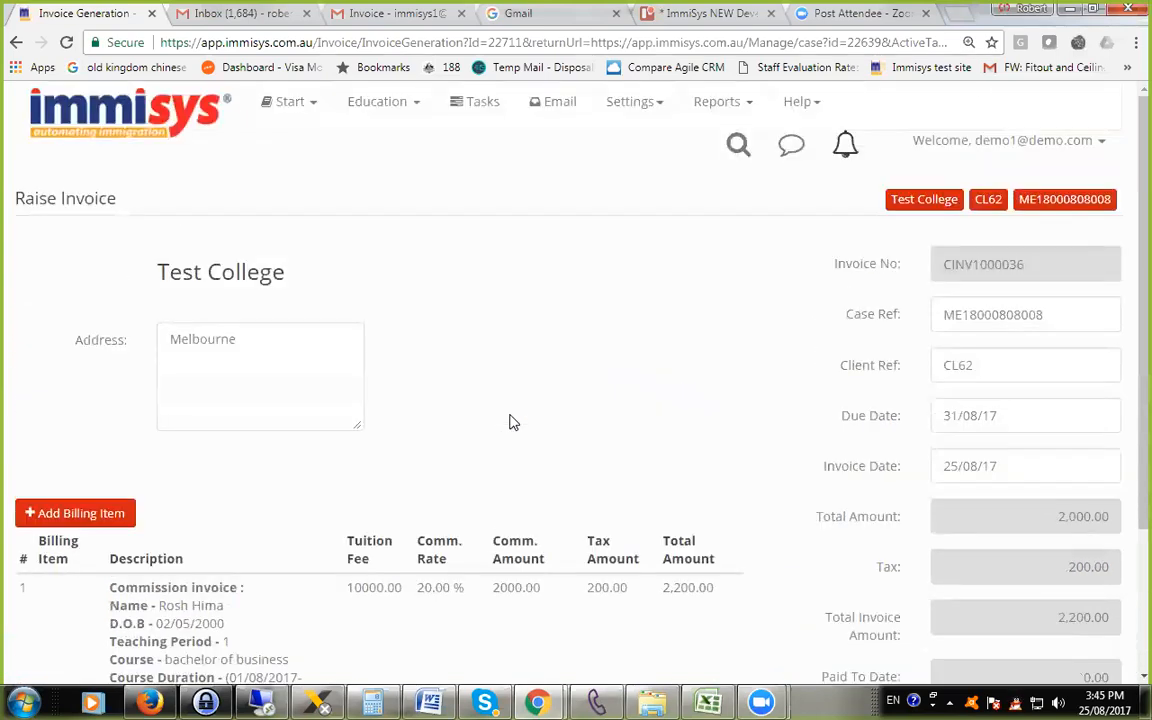
{"action": "scroll", "coordinate": [509, 421], "scroll_direction": "down", "scroll_amount": 2}
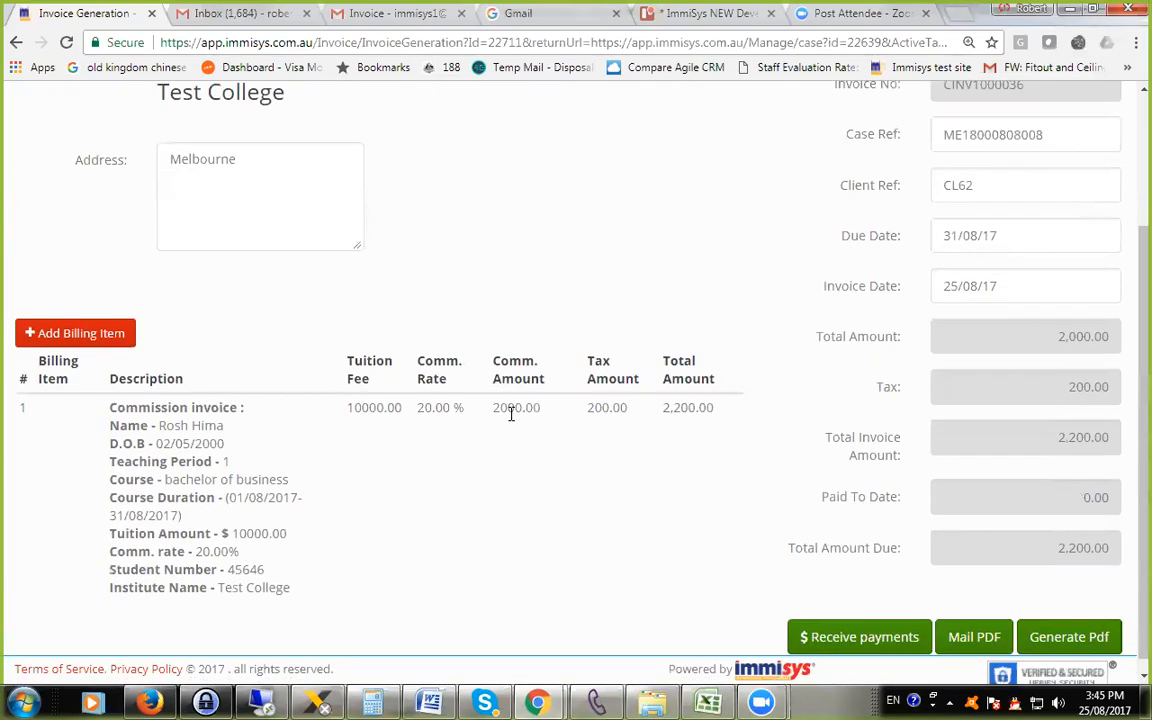
Look over the payment receipt form for the Teaching Period 1 commission invoice and return to the invoice.
{"action": "scroll", "coordinate": [694, 424], "scroll_direction": "down", "scroll_amount": 1}
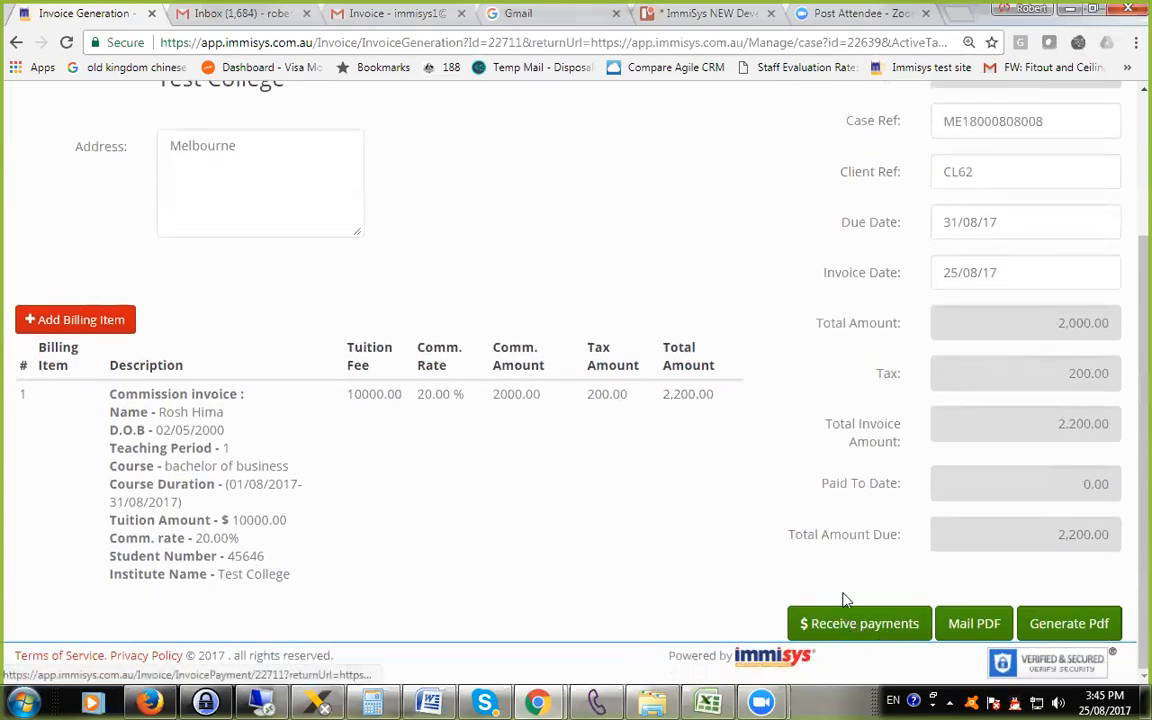
{"action": "left_click", "coordinate": [862, 624]}
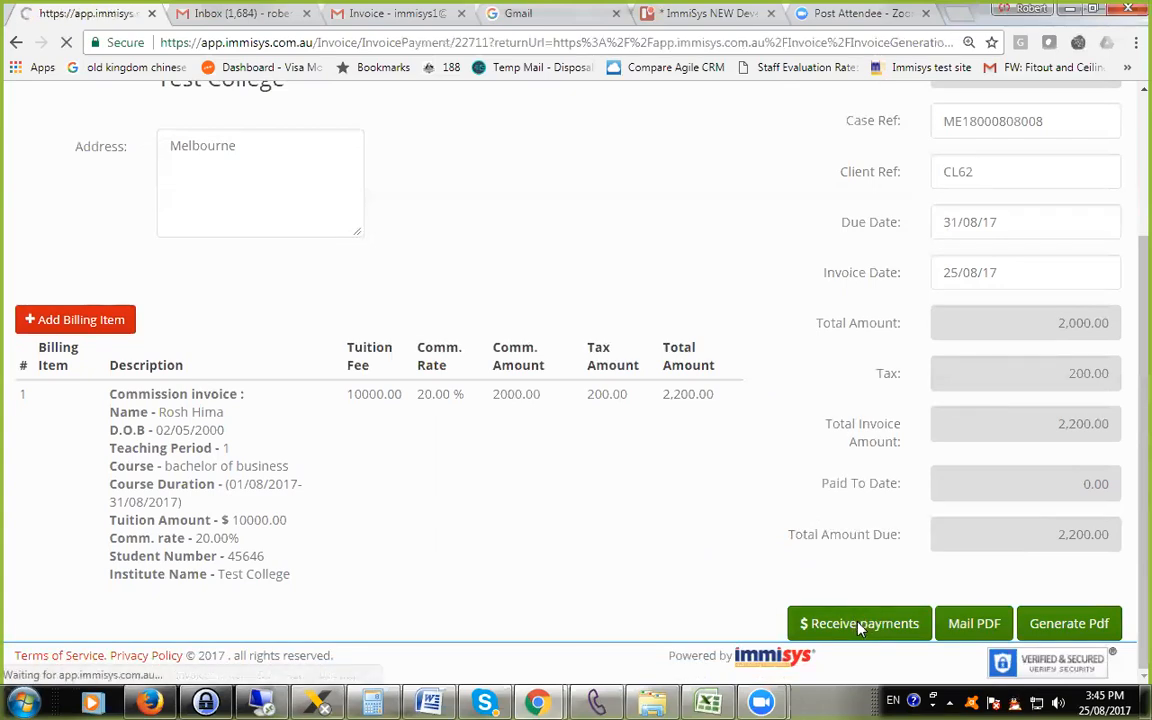
{"action": "scroll", "coordinate": [600, 450], "scroll_direction": "up", "scroll_amount": 1}
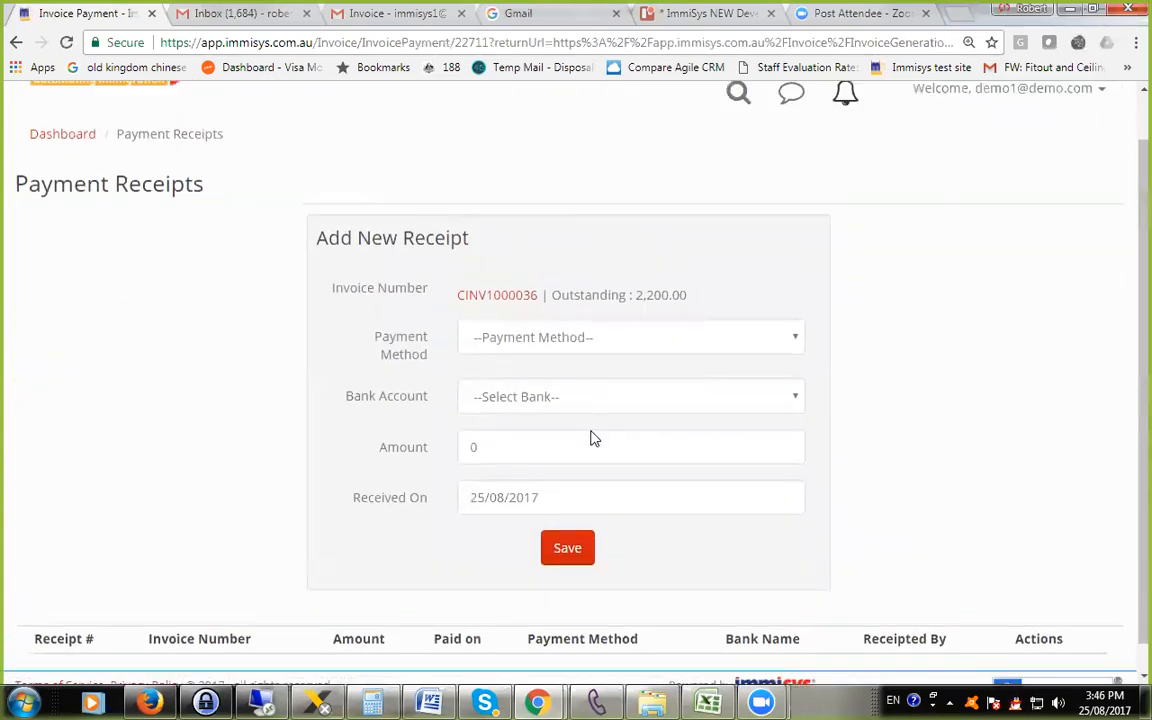
{"action": "scroll", "coordinate": [614, 485], "scroll_direction": "down", "scroll_amount": 1}
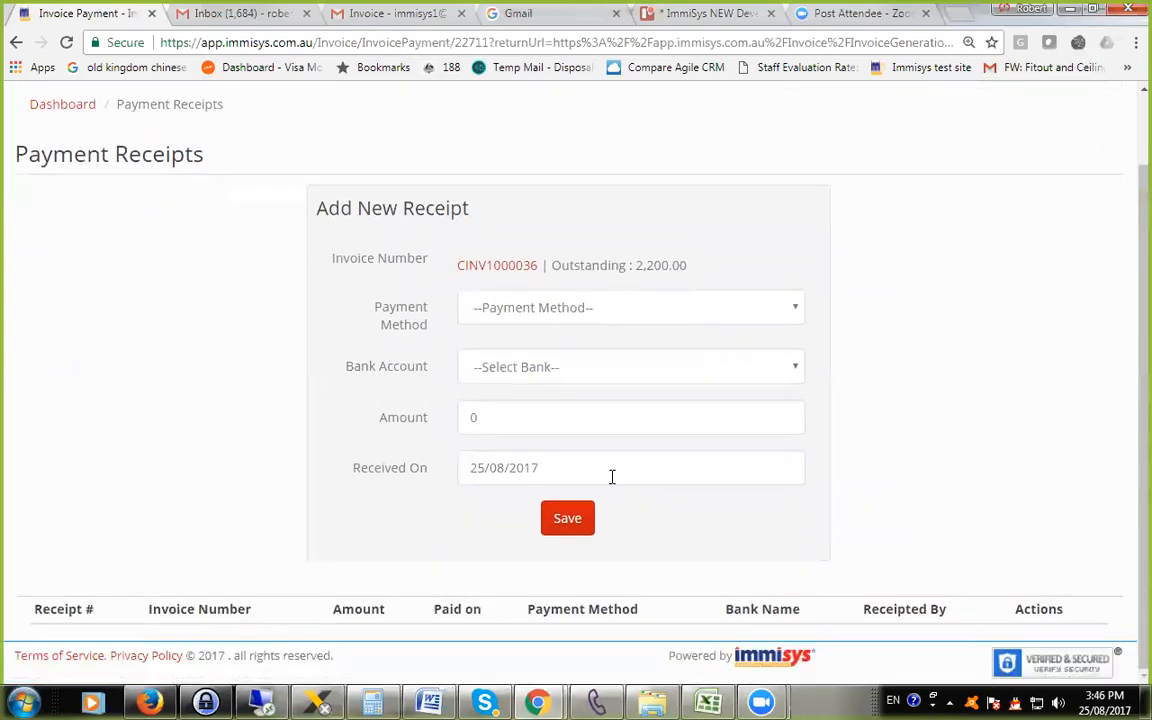
{"action": "scroll", "coordinate": [612, 477], "scroll_direction": "up", "scroll_amount": 1}
{"action": "right_click", "coordinate": [681, 296]}
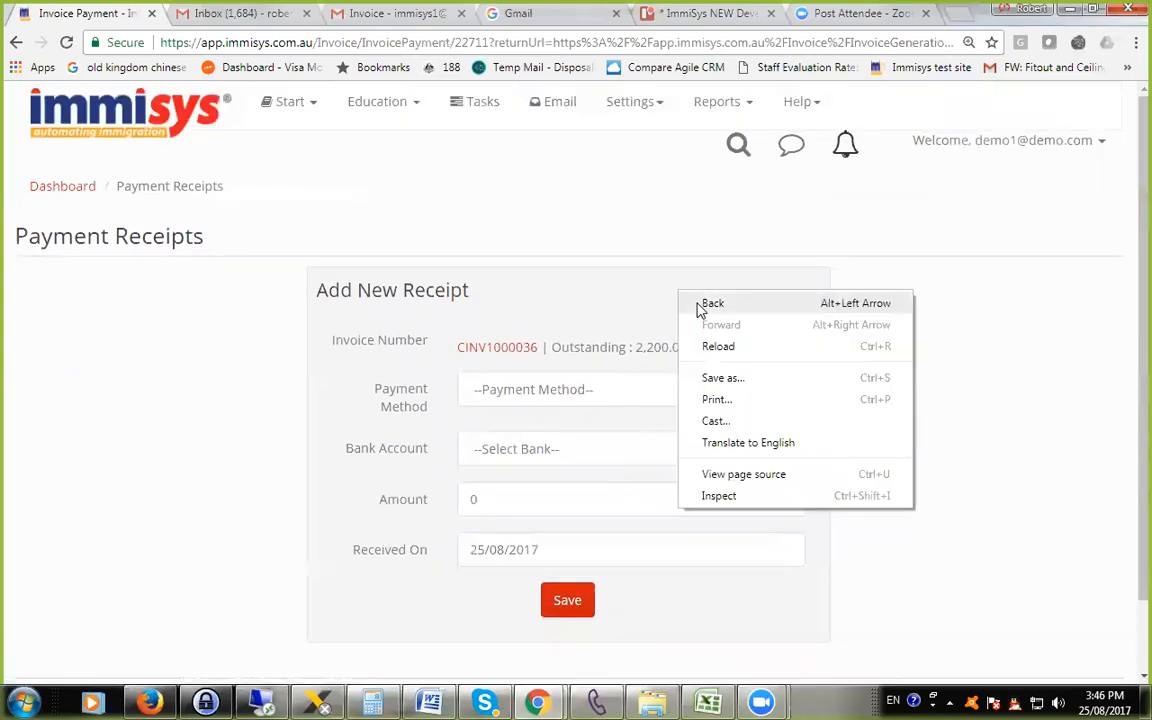
{"action": "left_click", "coordinate": [697, 305]}
{"action": "scroll", "coordinate": [660, 330], "scroll_direction": "down", "scroll_amount": 3}
{"action": "scroll", "coordinate": [590, 400], "scroll_direction": "up", "scroll_amount": 3}
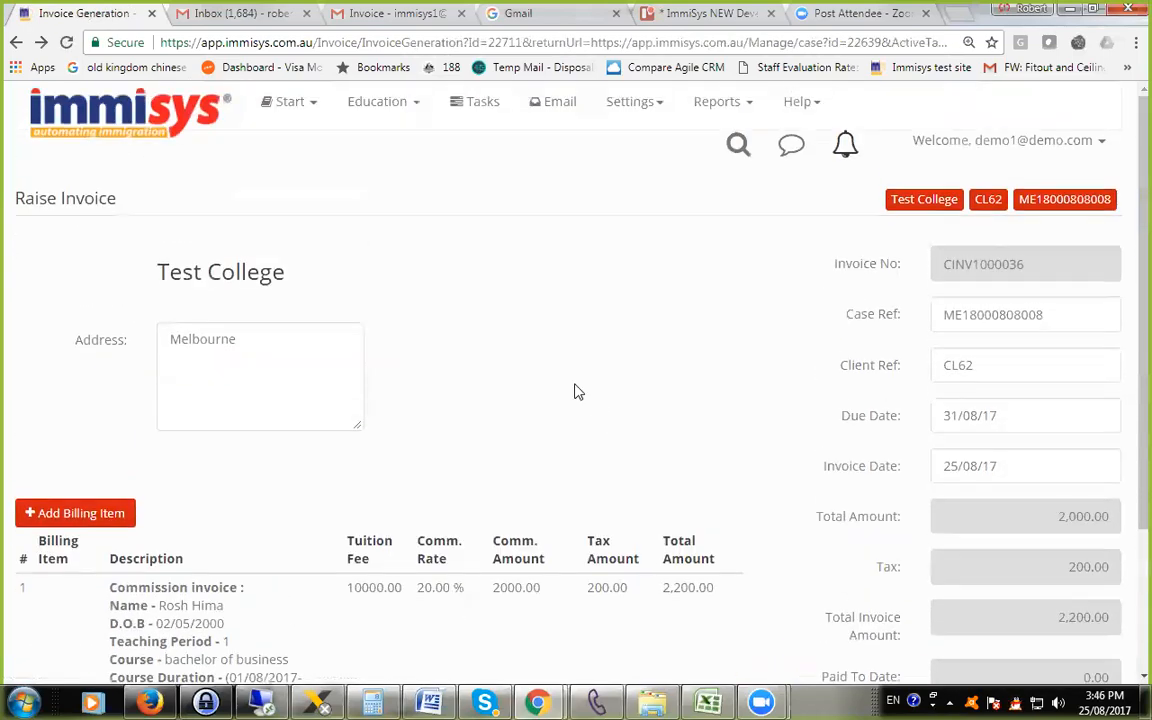
Go to the enrolment case linked to the invoice and view its agent details.
{"action": "left_click", "coordinate": [376, 104]}
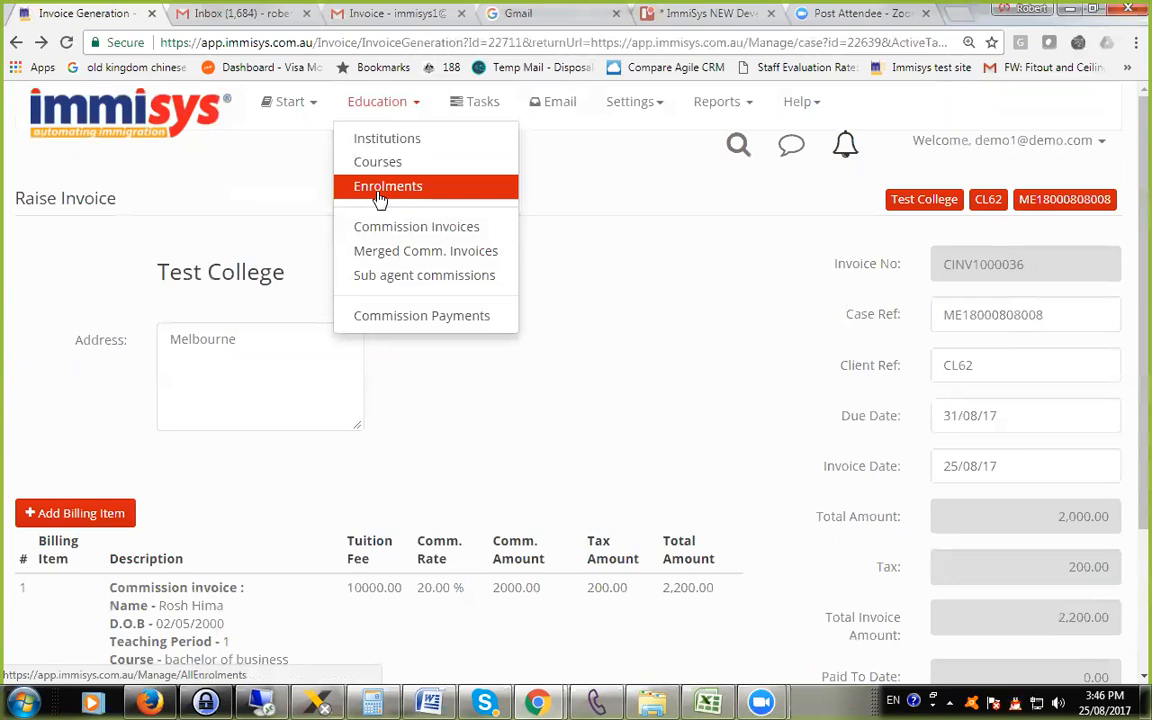
{"action": "left_click", "coordinate": [1066, 206]}
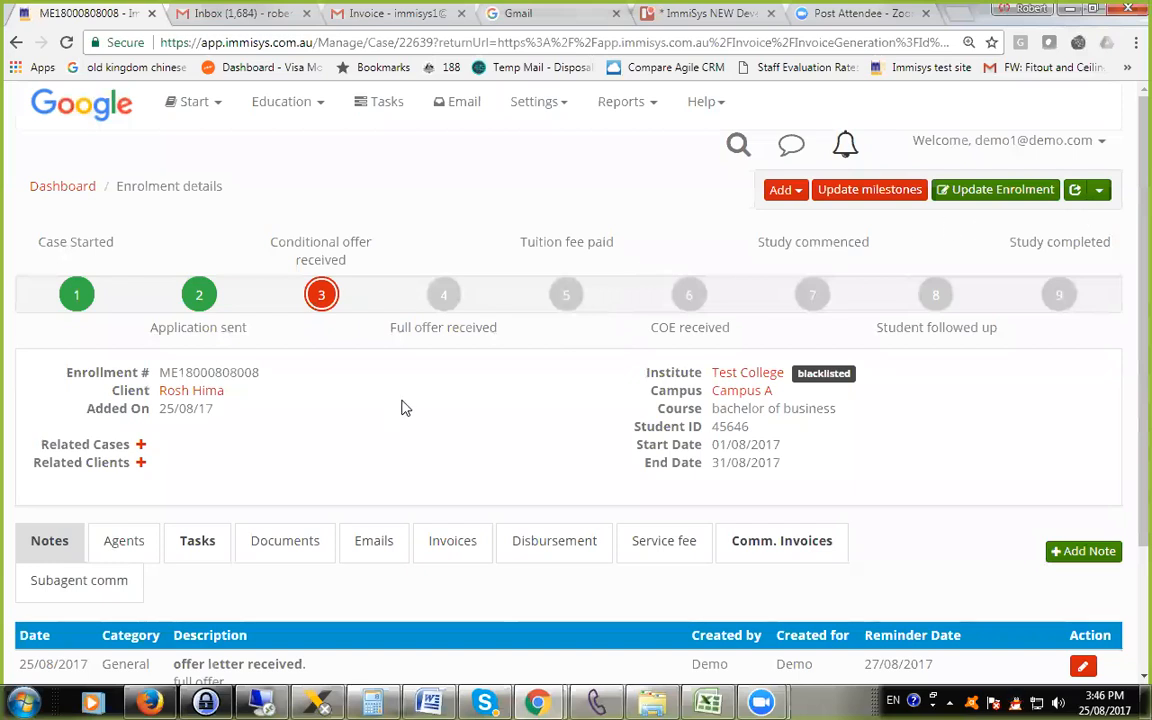
{"action": "scroll", "coordinate": [419, 360], "scroll_direction": "down", "scroll_amount": 1}
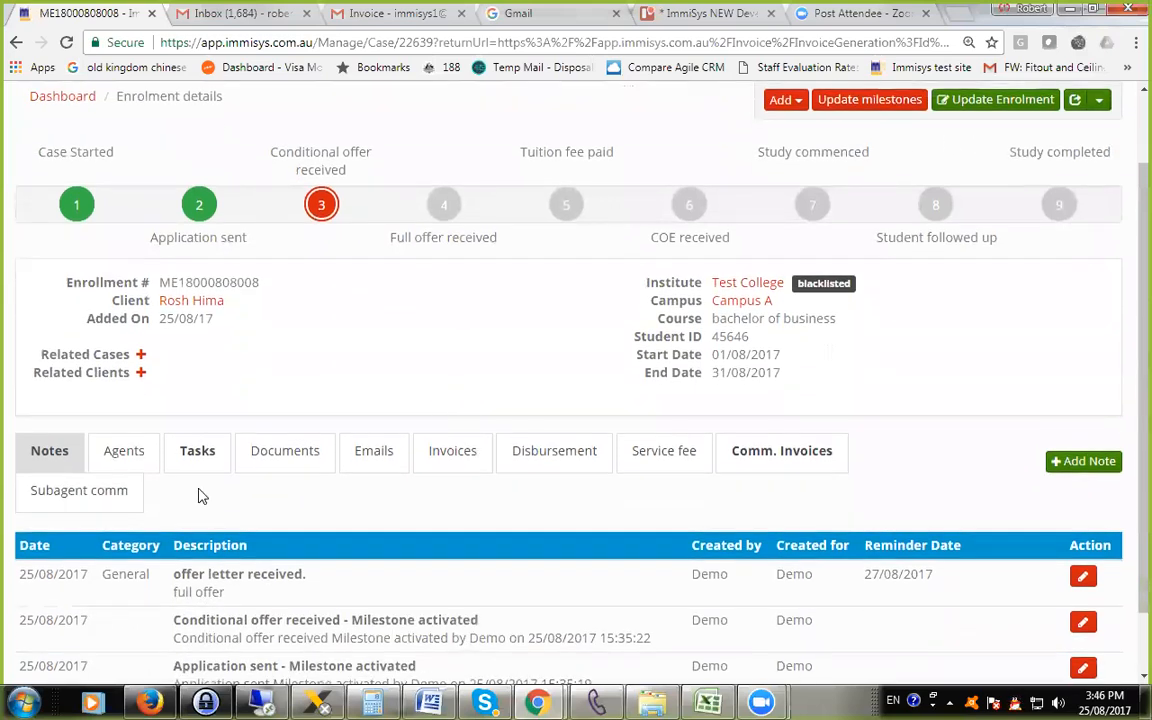
{"action": "left_click", "coordinate": [115, 456]}
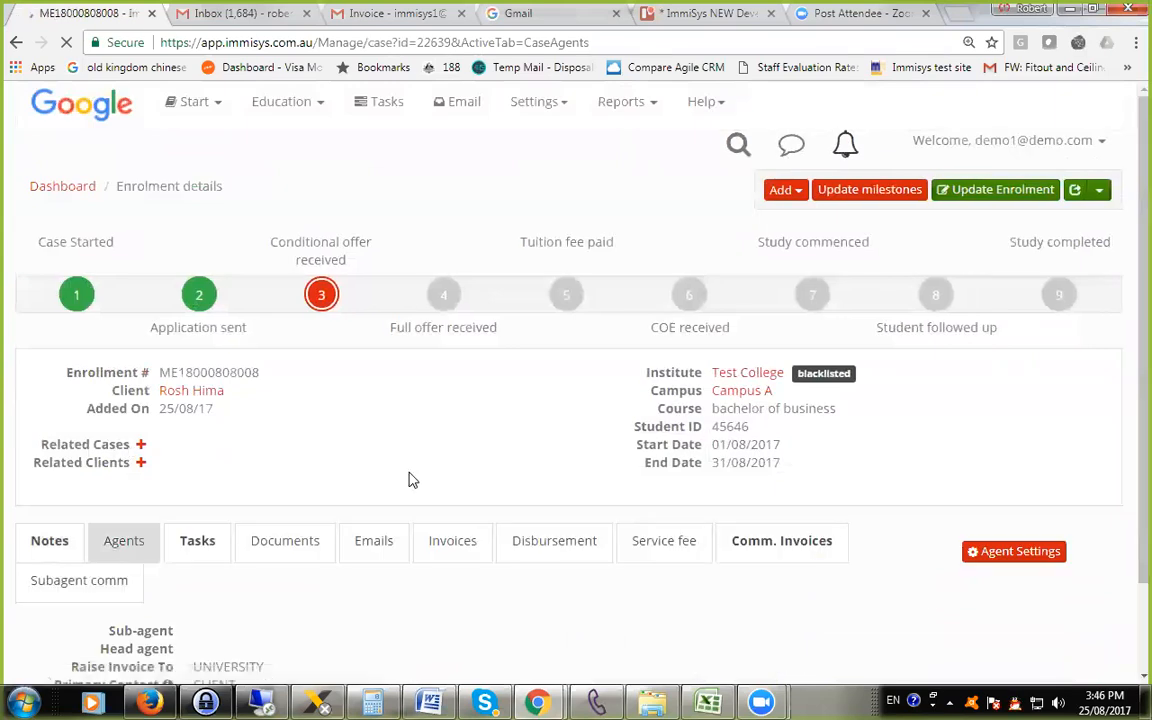
{"action": "scroll", "coordinate": [502, 574], "scroll_direction": "down", "scroll_amount": 1}
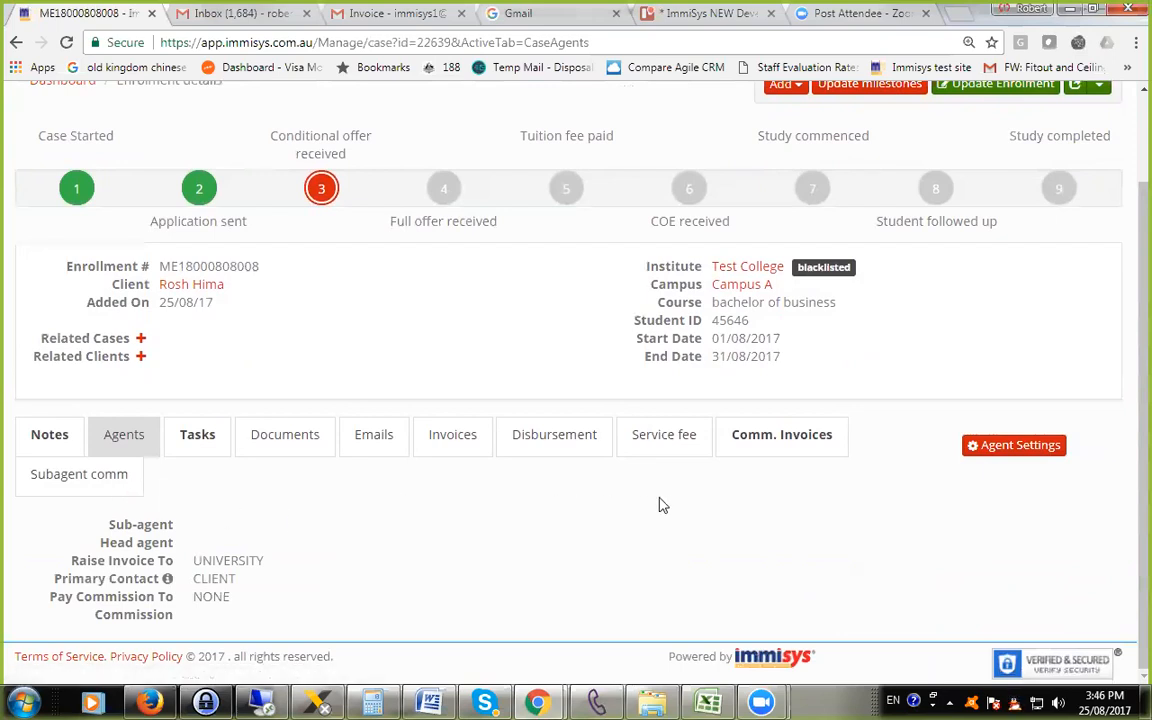
Try Yonghan education as sub-agent in the enrolment's agent settings, explore the head agent and commission type options, and cancel.
{"action": "left_click", "coordinate": [987, 452]}
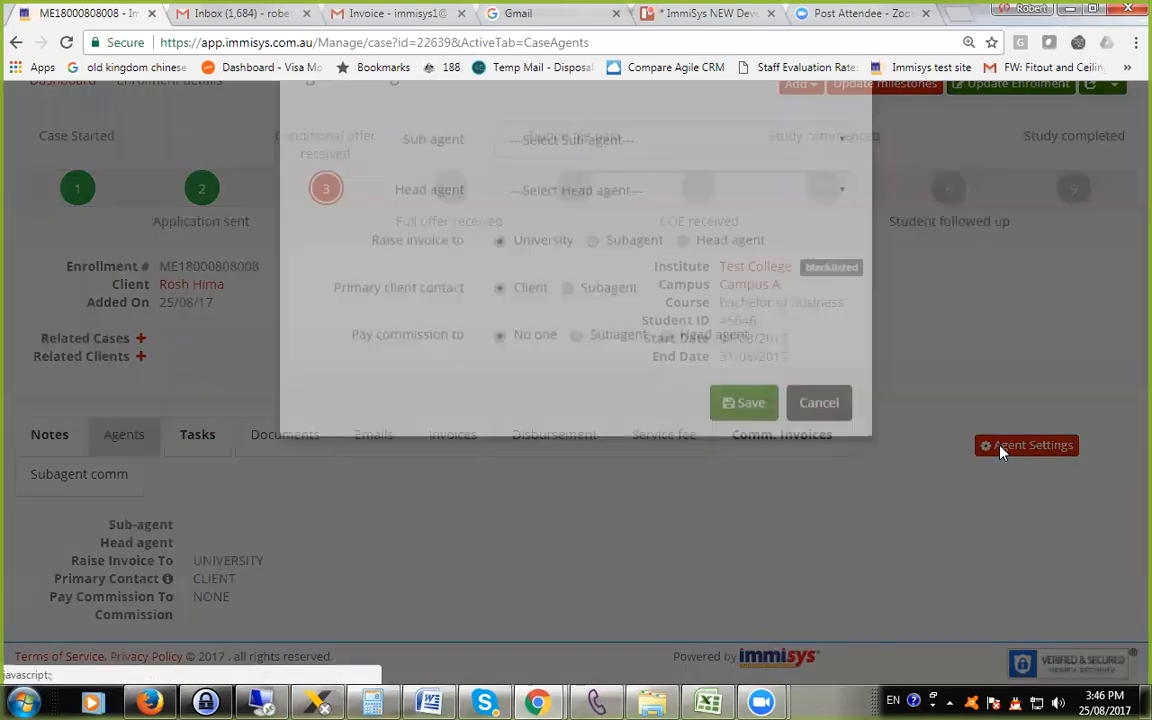
{"action": "left_click", "coordinate": [990, 460]}
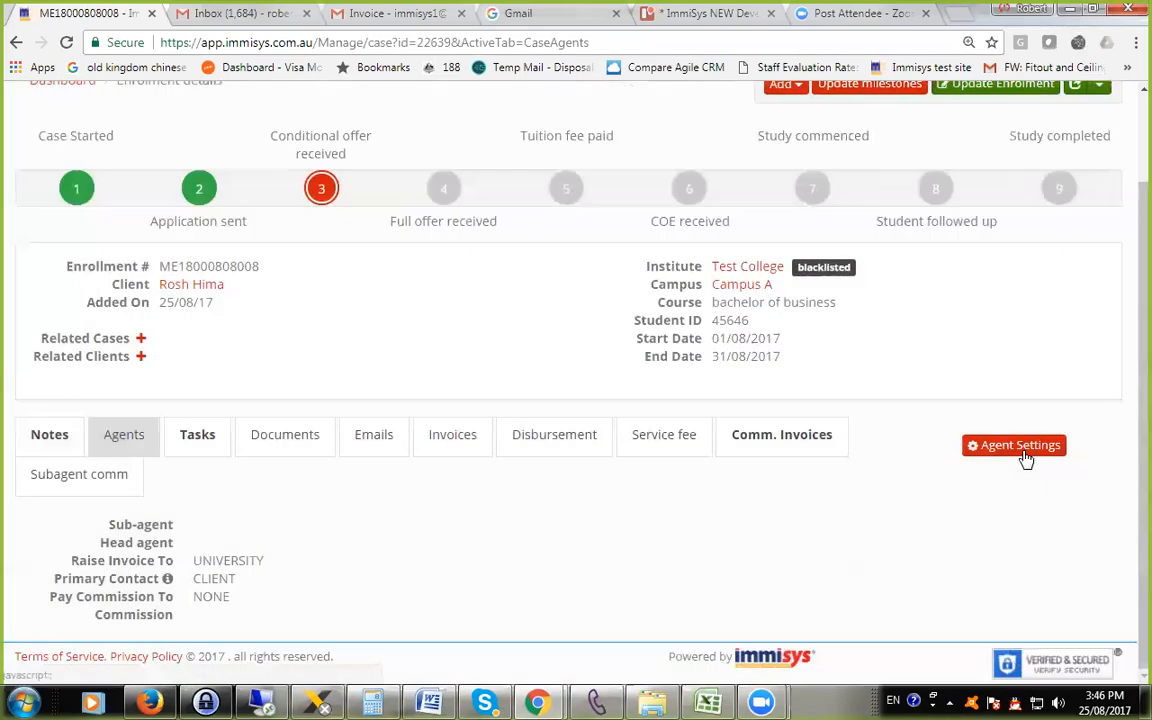
{"action": "left_click", "coordinate": [1015, 455]}
{"action": "left_click", "coordinate": [580, 204]}
{"action": "left_click", "coordinate": [576, 252]}
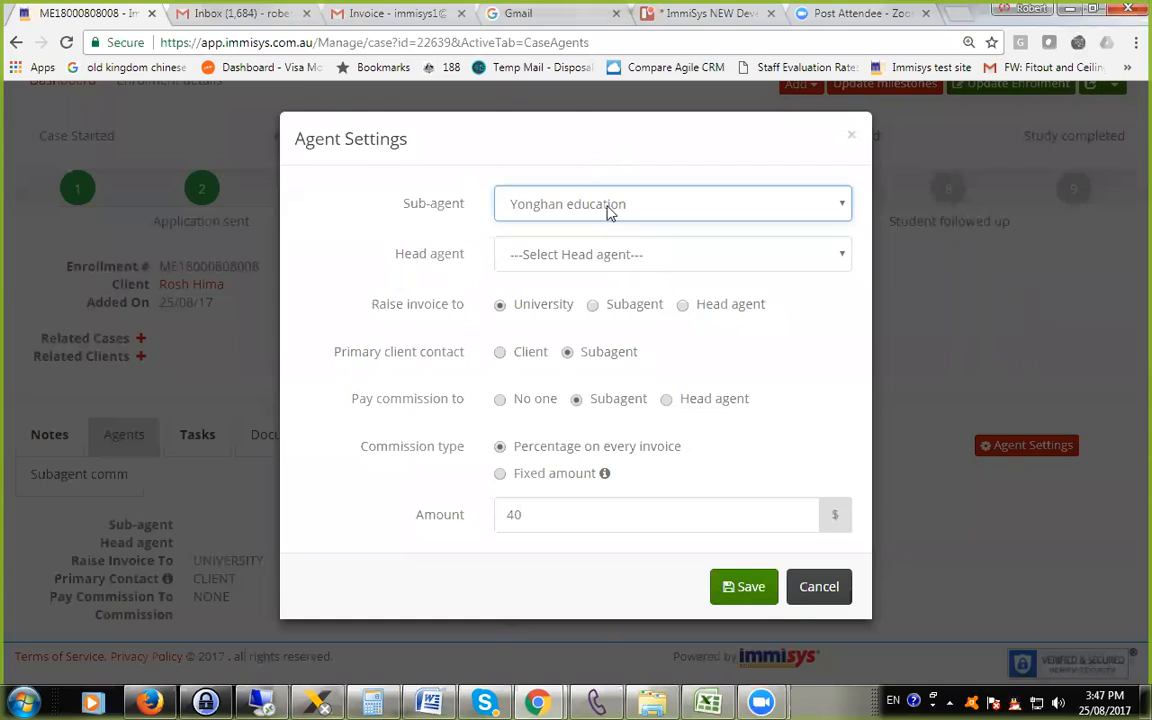
{"action": "left_click", "coordinate": [602, 256]}
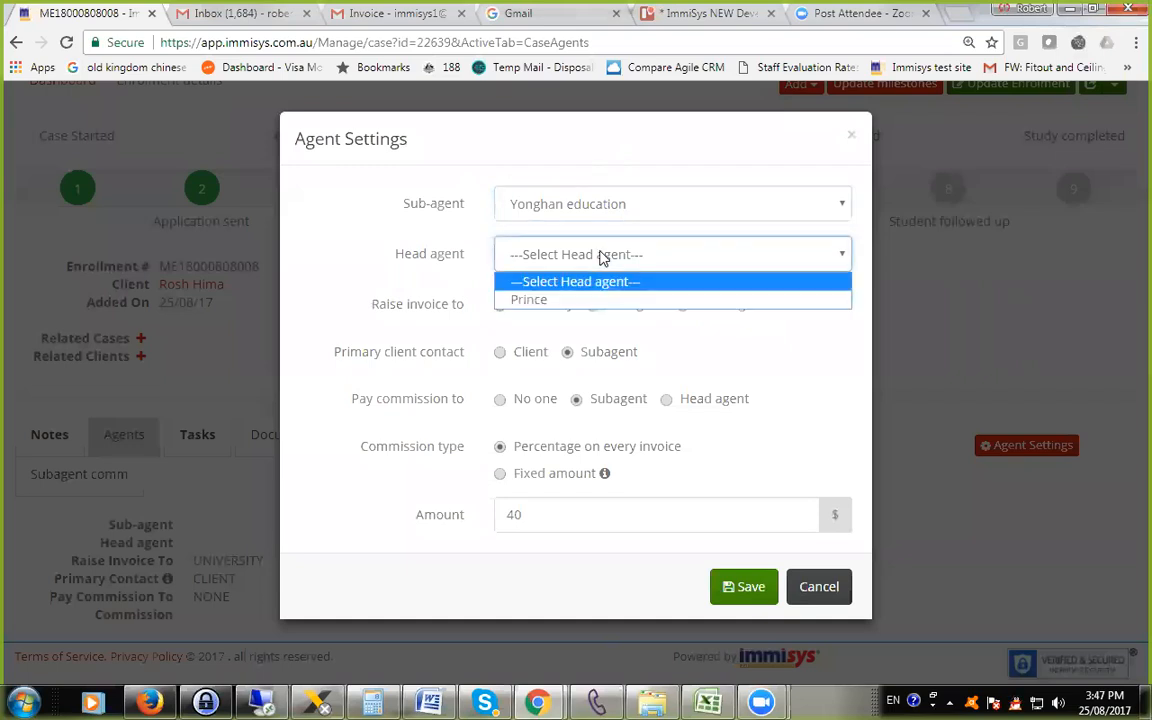
{"action": "left_click", "coordinate": [540, 145]}
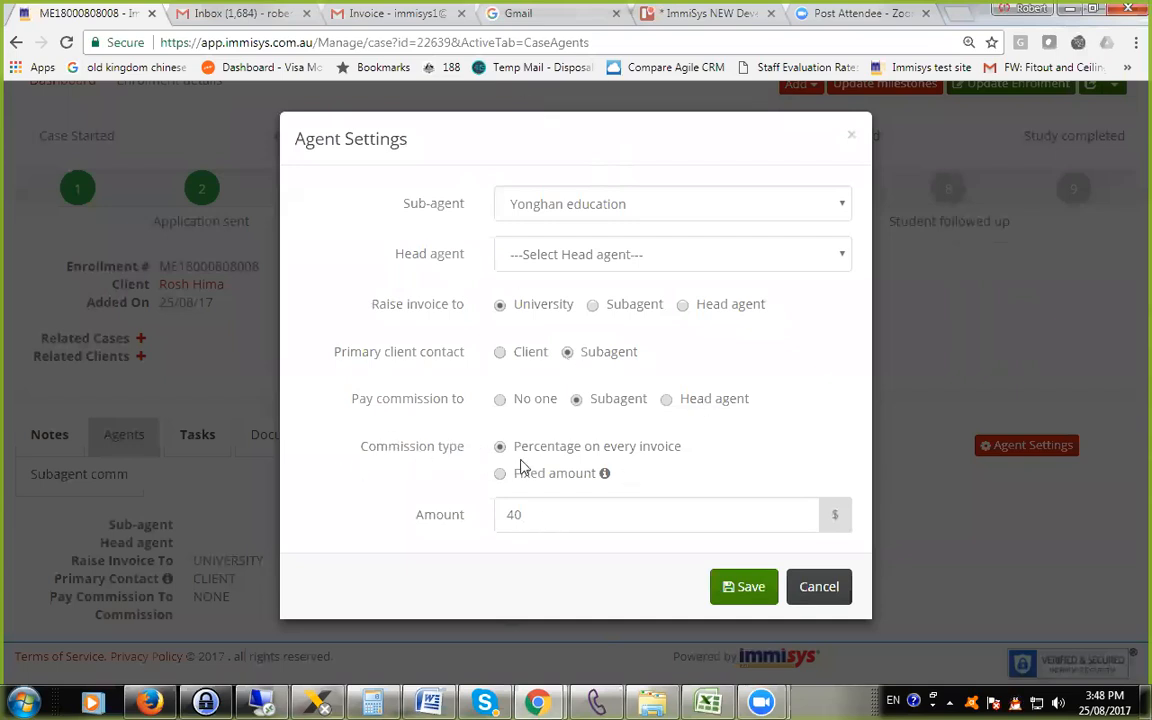
{"action": "left_click", "coordinate": [661, 512]}
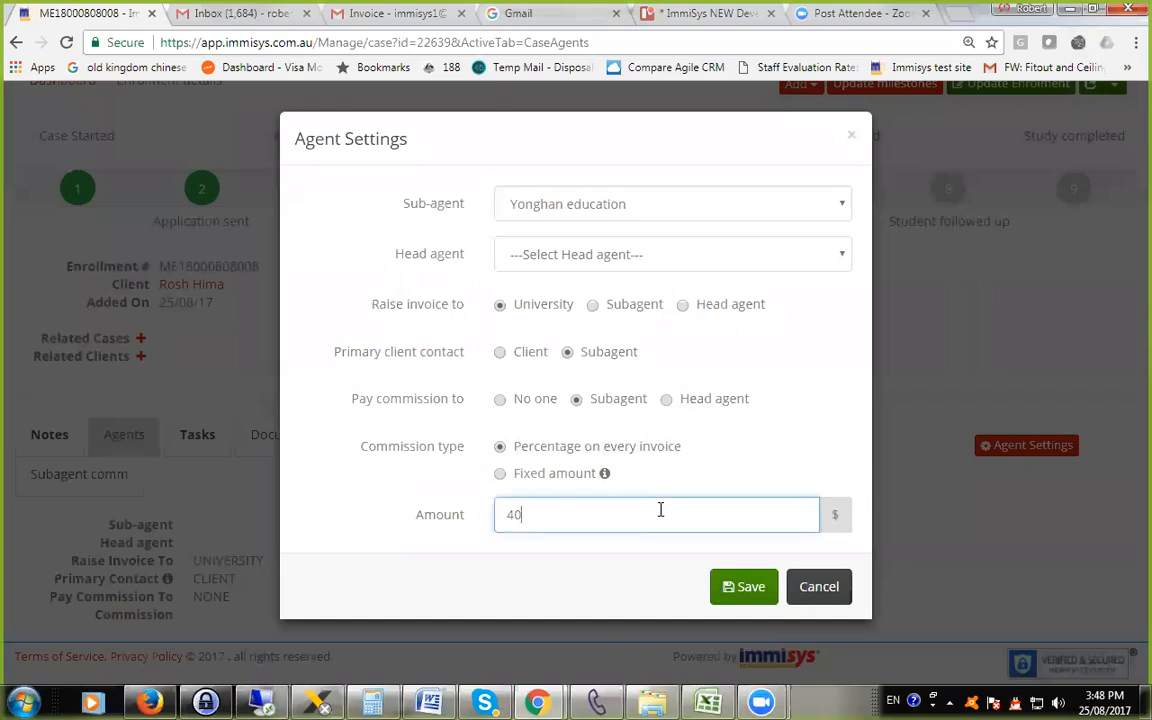
{"action": "left_click", "coordinate": [516, 478]}
{"action": "left_click", "coordinate": [515, 449]}
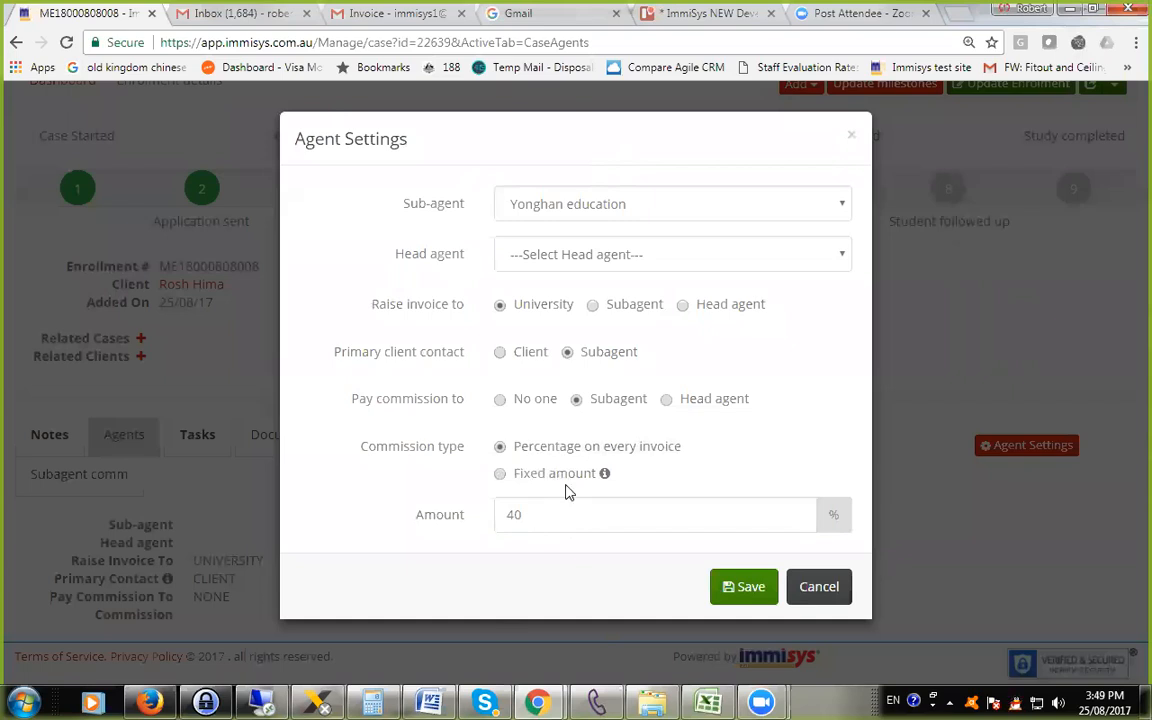
{"action": "left_click", "coordinate": [819, 590]}
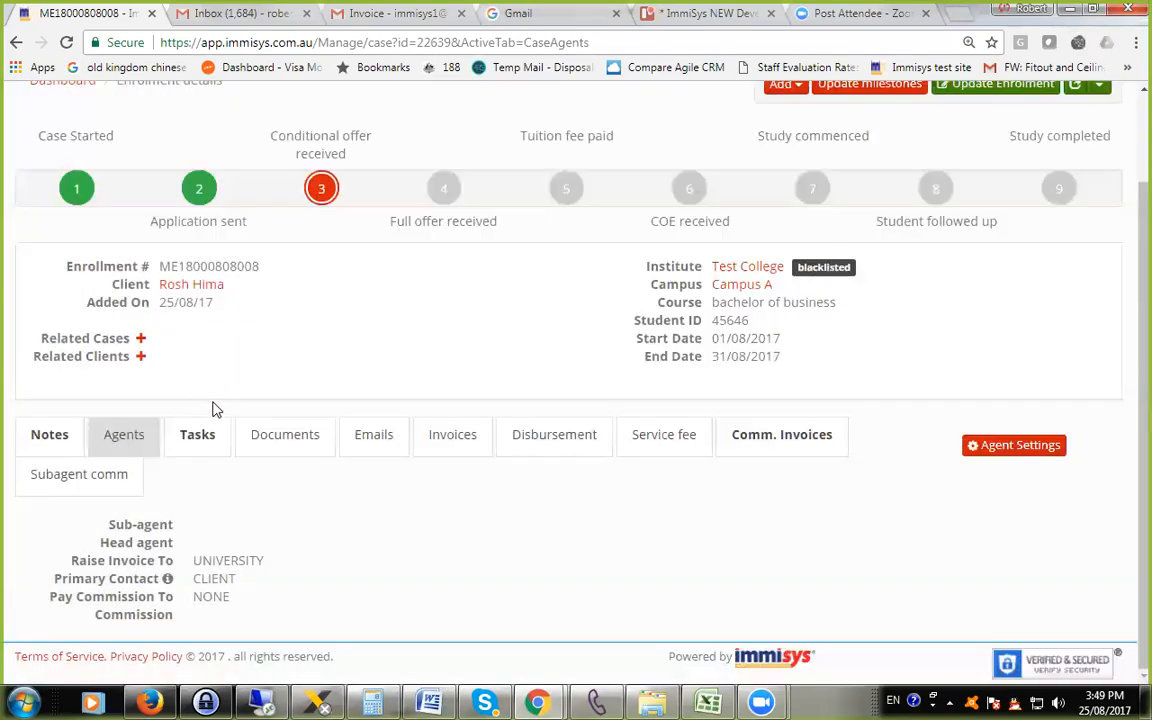
Open the agents list in a separate browser tab and switch to it.
{"action": "scroll", "coordinate": [215, 400], "scroll_direction": "up", "scroll_amount": 1}
{"action": "left_click", "coordinate": [190, 102]}
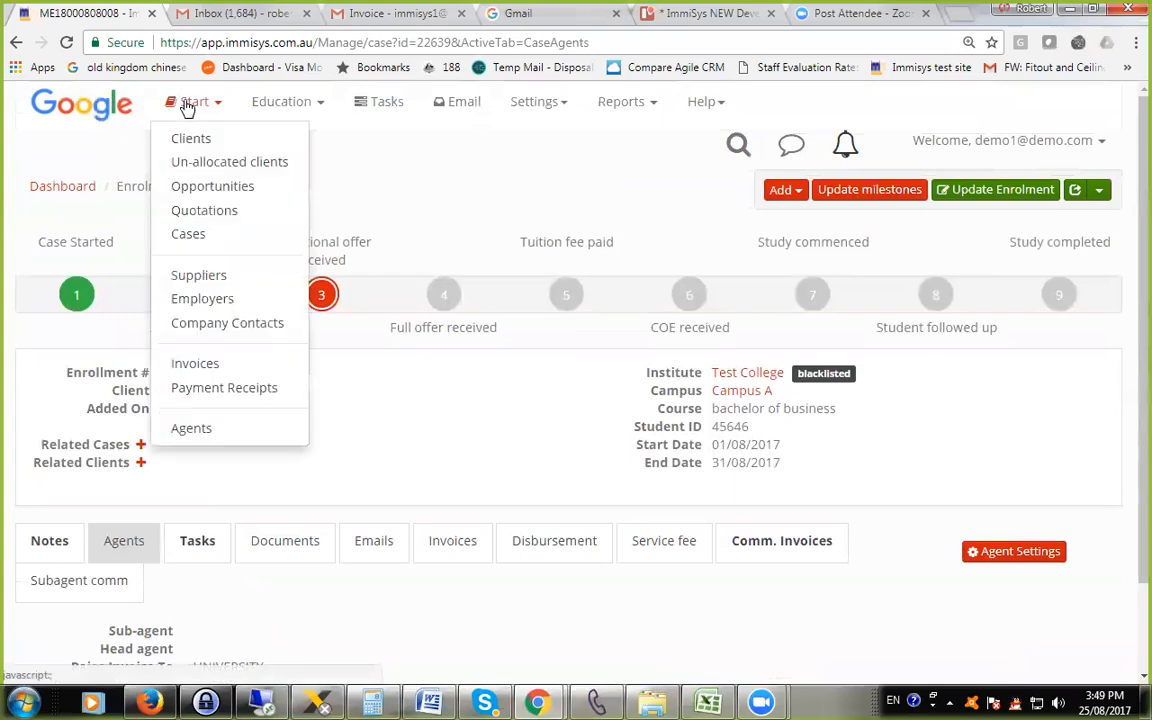
{"action": "right_click", "coordinate": [217, 431]}
{"action": "left_click", "coordinate": [245, 440]}
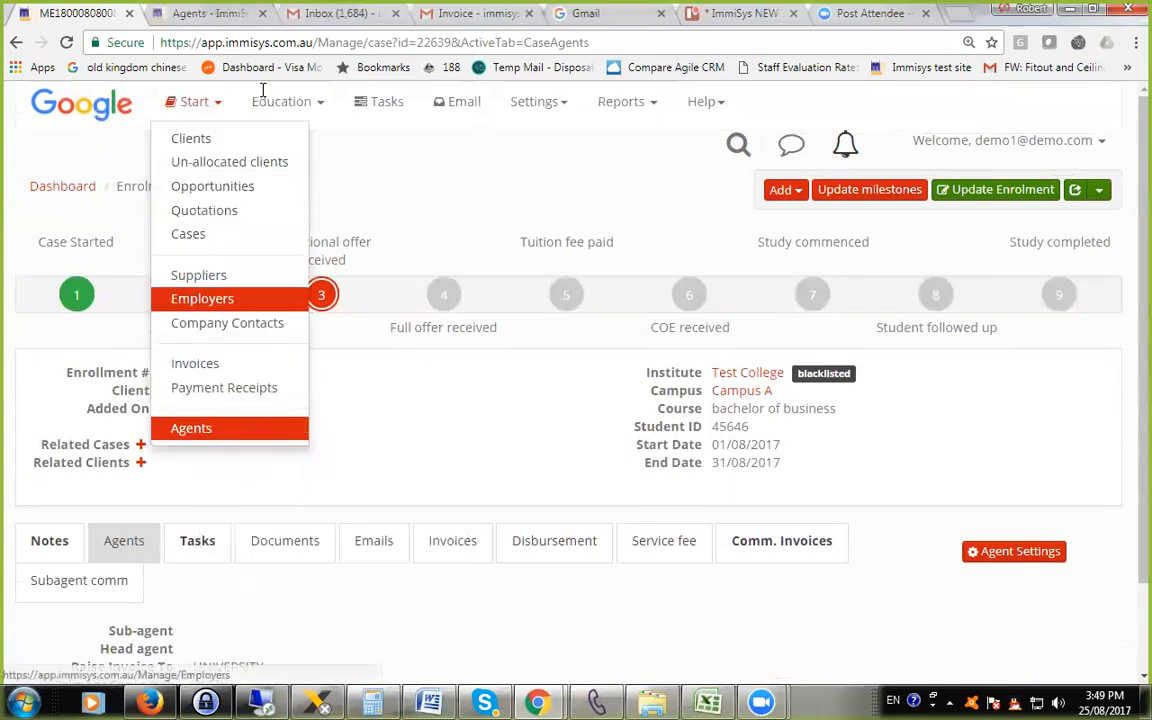
{"action": "left_click", "coordinate": [210, 14]}
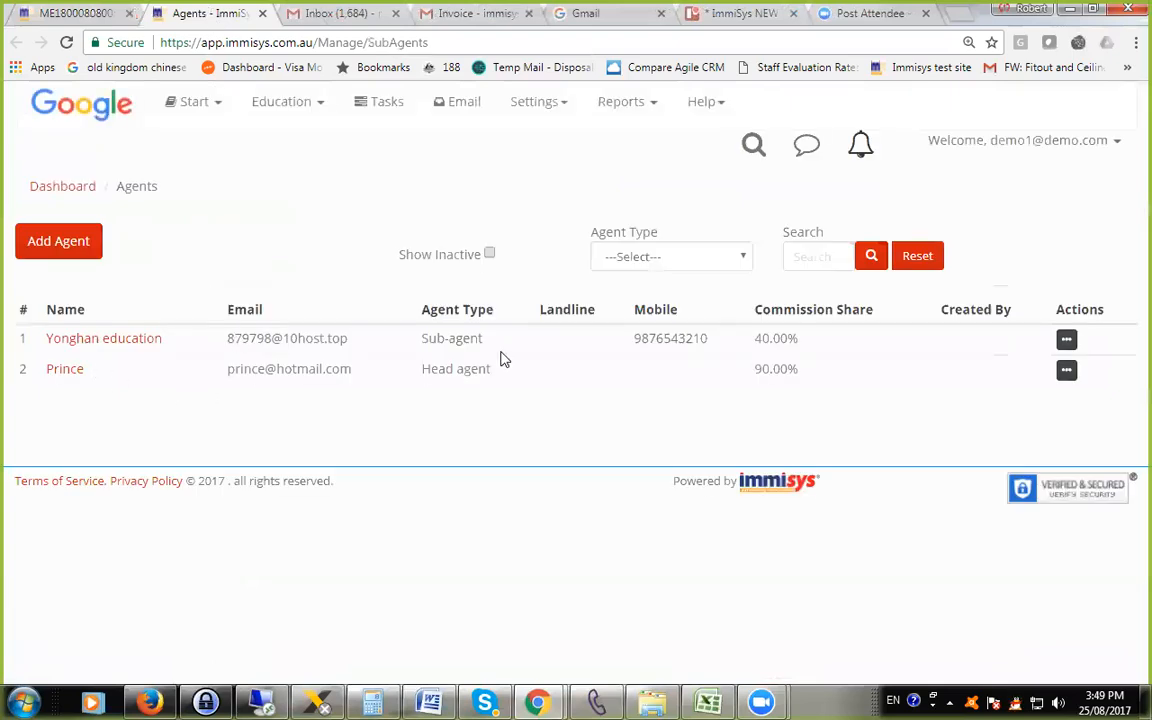
Review the Yonghan education agent record, including its commission share and default tax code, and close it without saving.
{"action": "left_click", "coordinate": [1067, 341]}
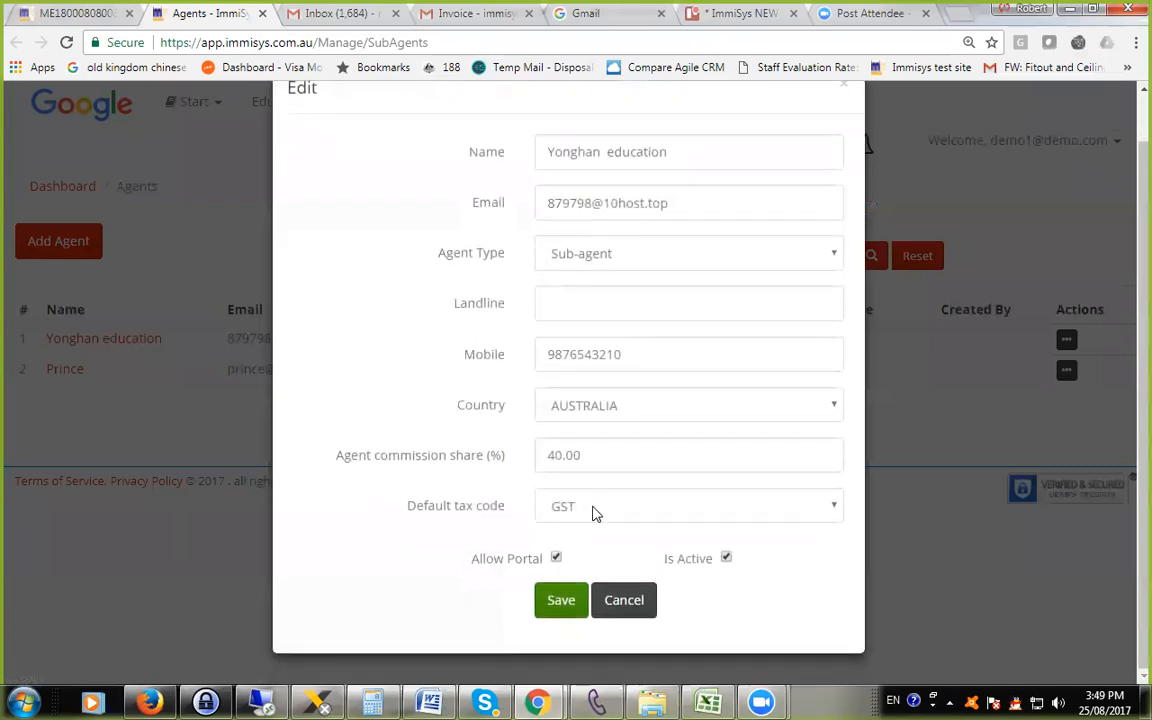
{"action": "scroll", "coordinate": [576, 505], "scroll_direction": "up", "scroll_amount": 1}
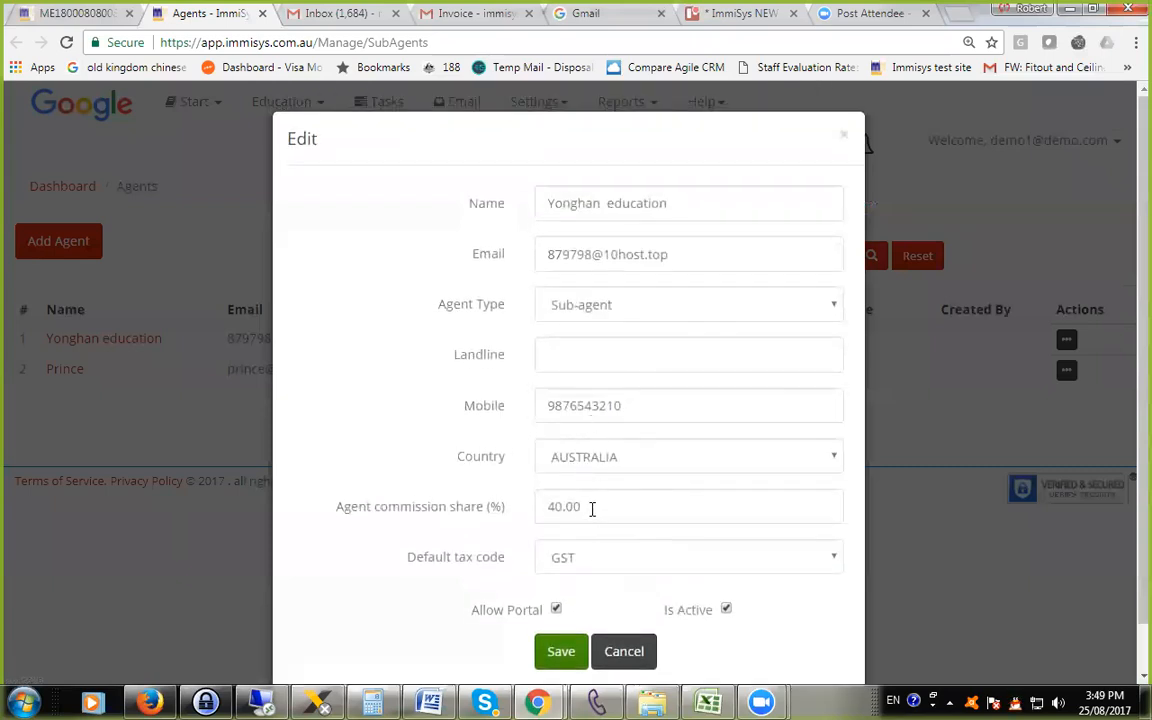
{"action": "left_click", "coordinate": [588, 507]}
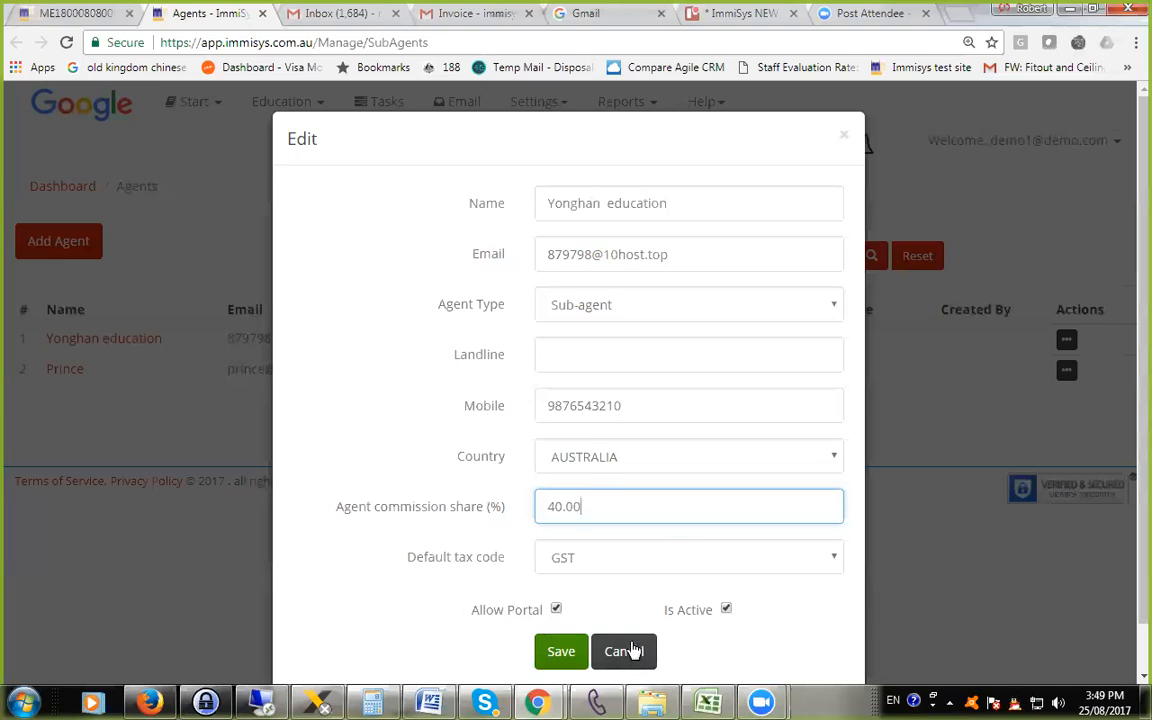
{"action": "scroll", "coordinate": [614, 609], "scroll_direction": "down", "scroll_amount": 1}
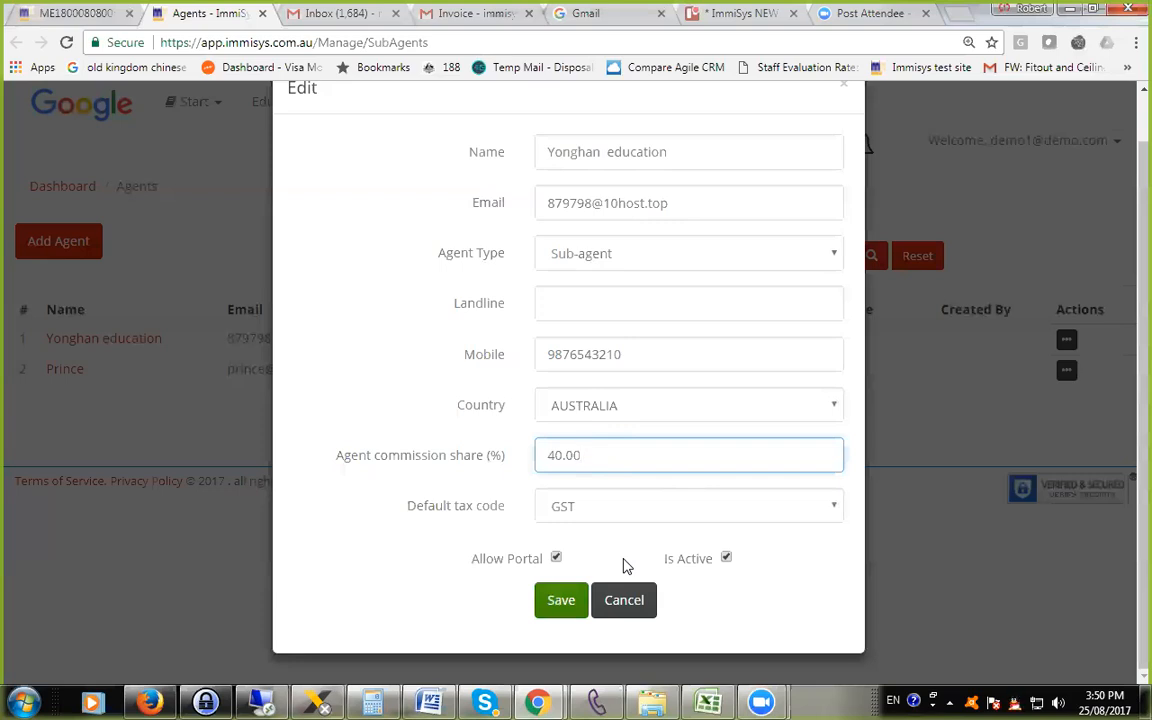
{"action": "left_click", "coordinate": [634, 610]}
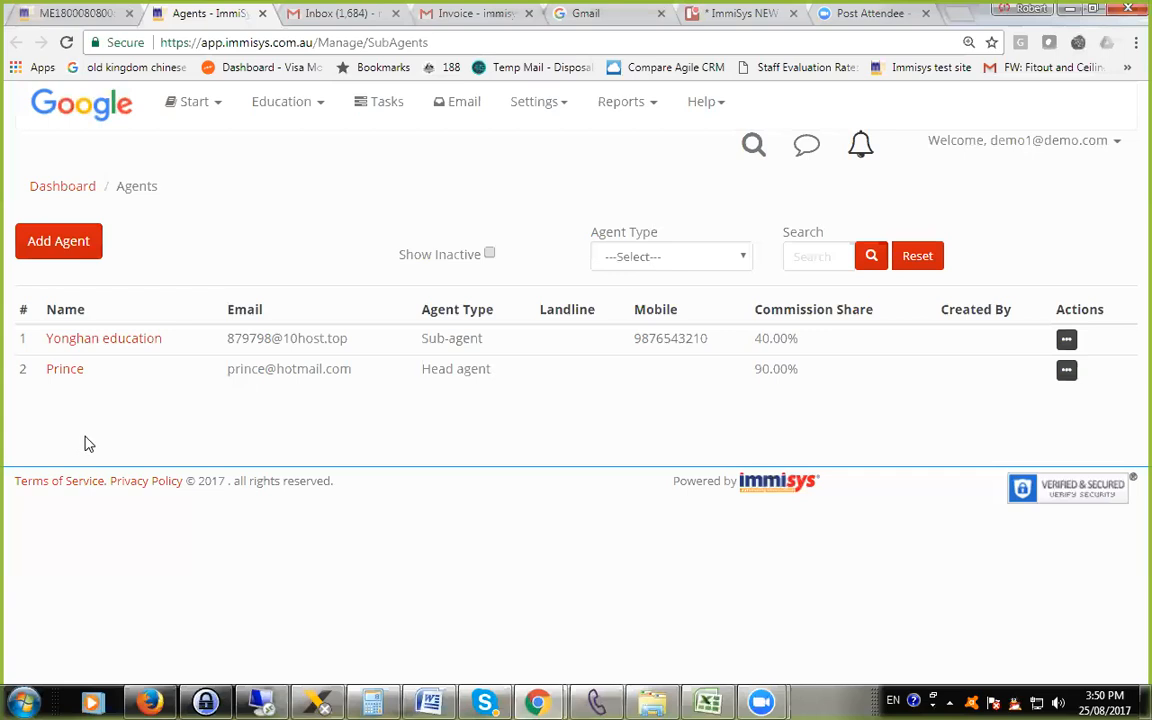
Return to the enrolment case and look over its agent, invoicing and commission arrangements.
{"action": "right_click", "coordinate": [294, 232]}
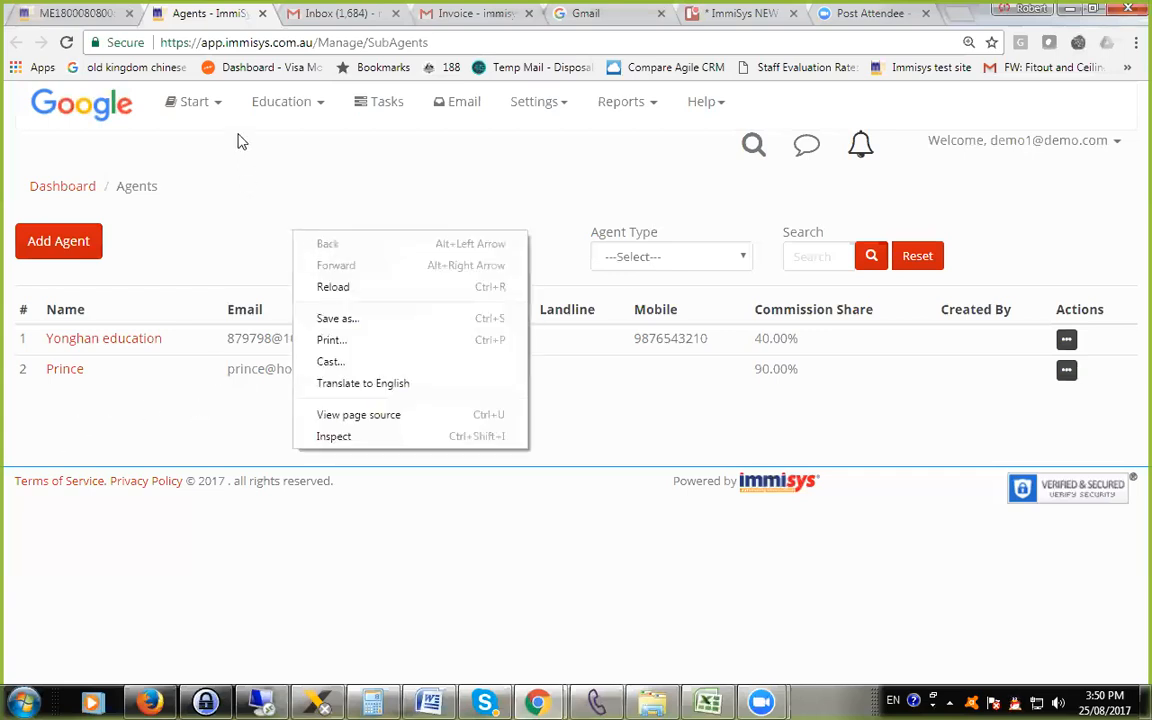
{"action": "left_click", "coordinate": [75, 12]}
{"action": "left_click", "coordinate": [72, 12]}
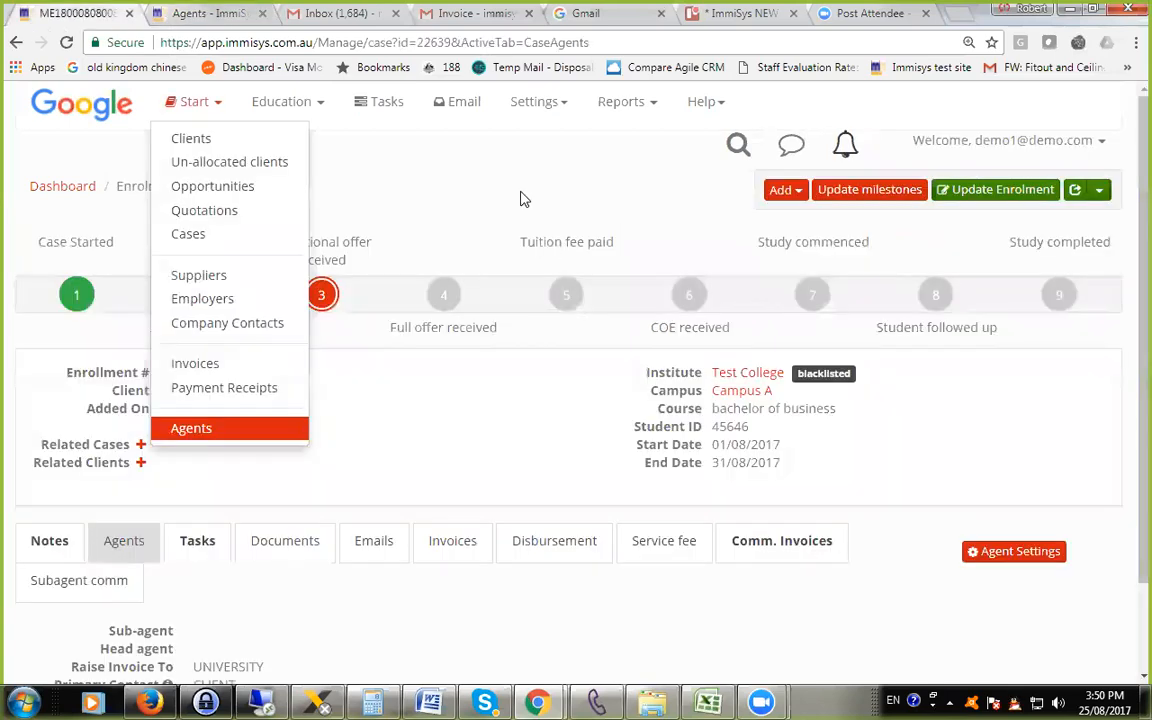
{"action": "left_click", "coordinate": [262, 506]}
{"action": "scroll", "coordinate": [319, 522], "scroll_direction": "down", "scroll_amount": 2}
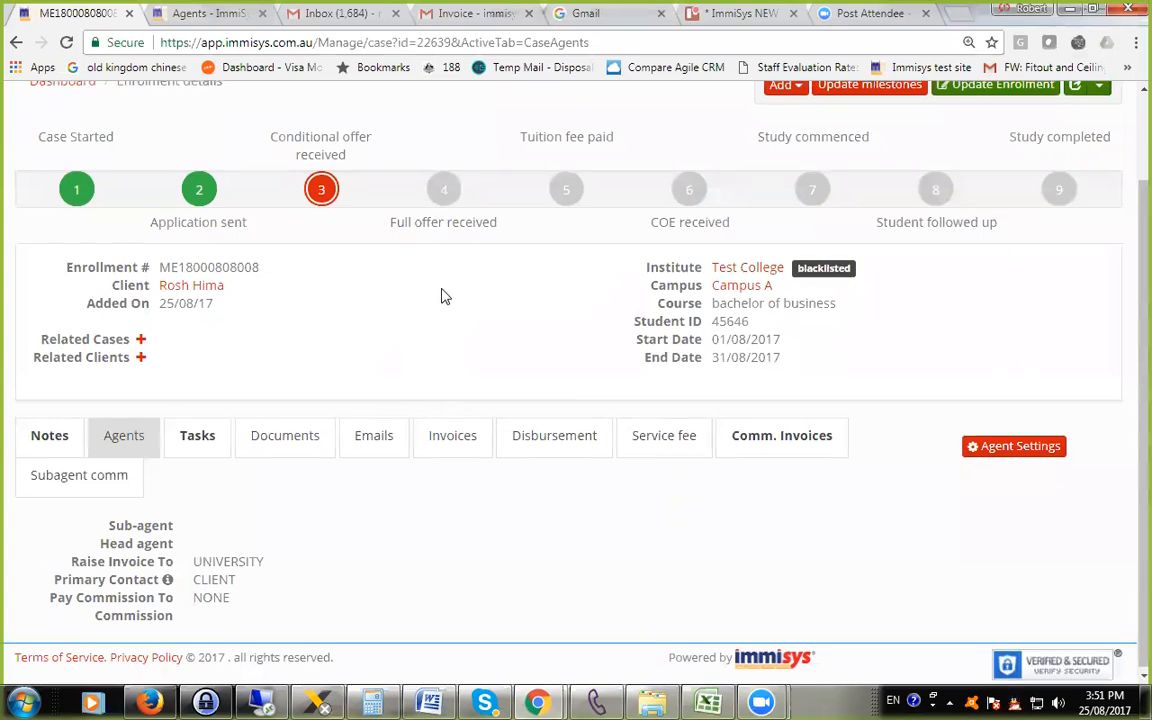
{"action": "scroll", "coordinate": [442, 296], "scroll_direction": "up", "scroll_amount": 2}
{"action": "left_click", "coordinate": [605, 110]}
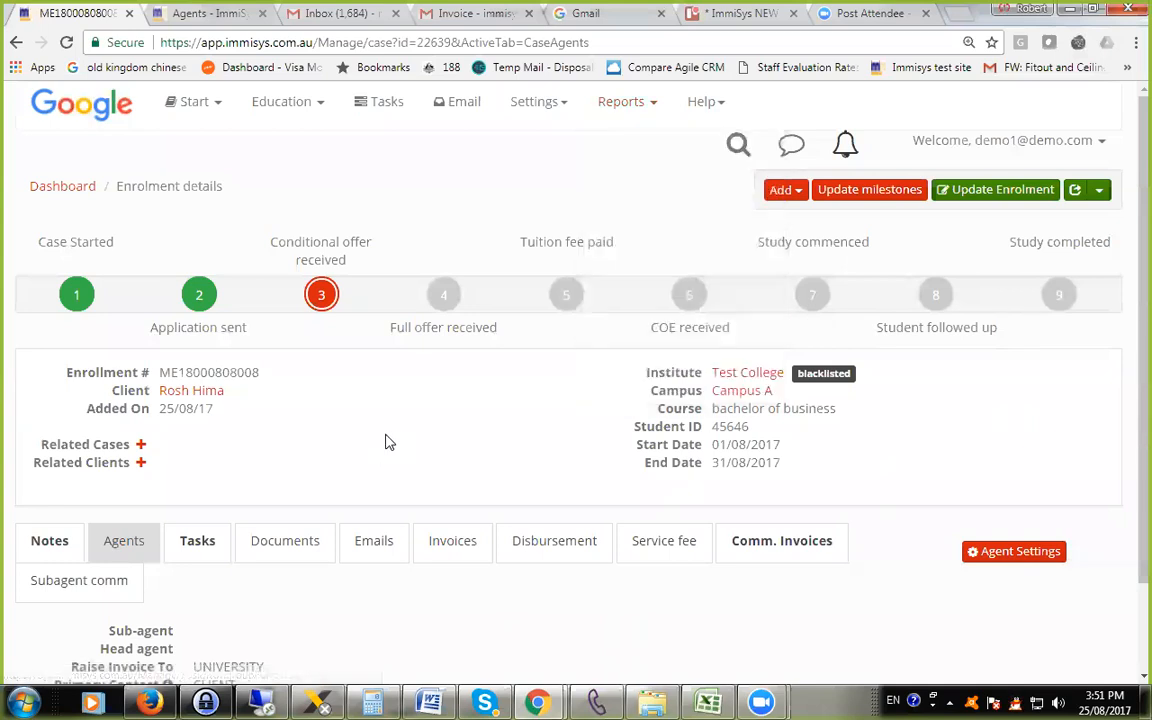
{"action": "scroll", "coordinate": [490, 490], "scroll_direction": "down", "scroll_amount": 1}
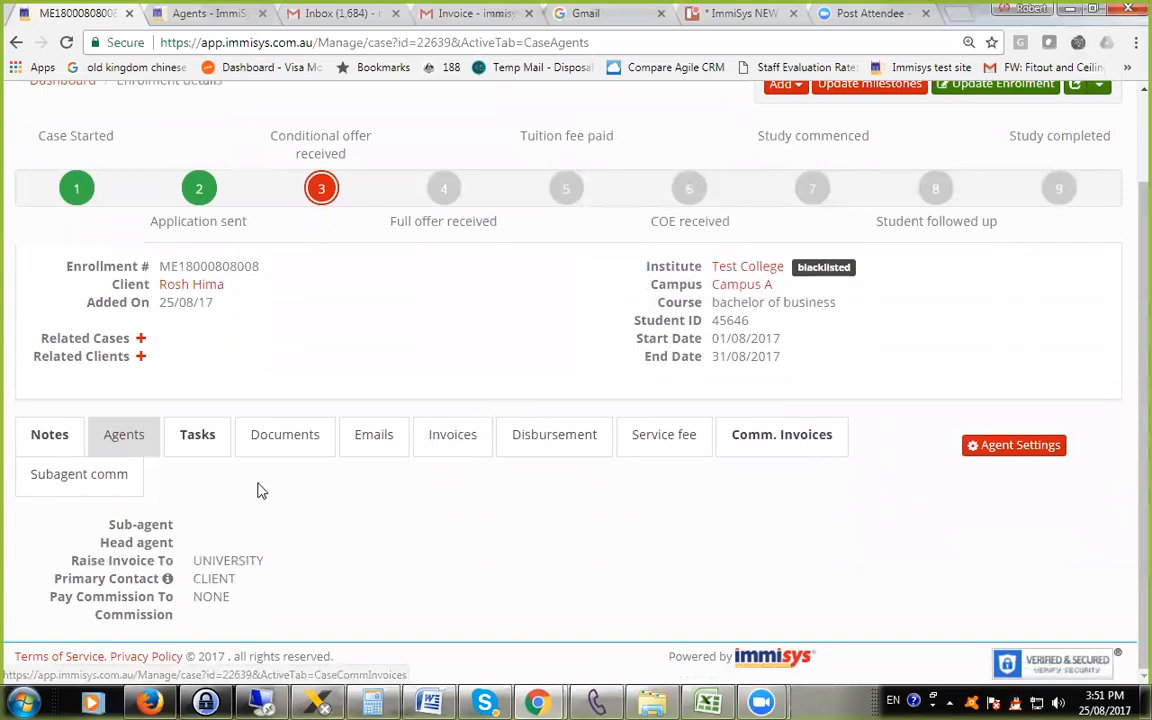
Assign Yonghan education as the enrolment's sub-agent, paying the subagent 40 percent commission on every invoice, and save the agent settings.
{"action": "left_click", "coordinate": [1010, 452]}
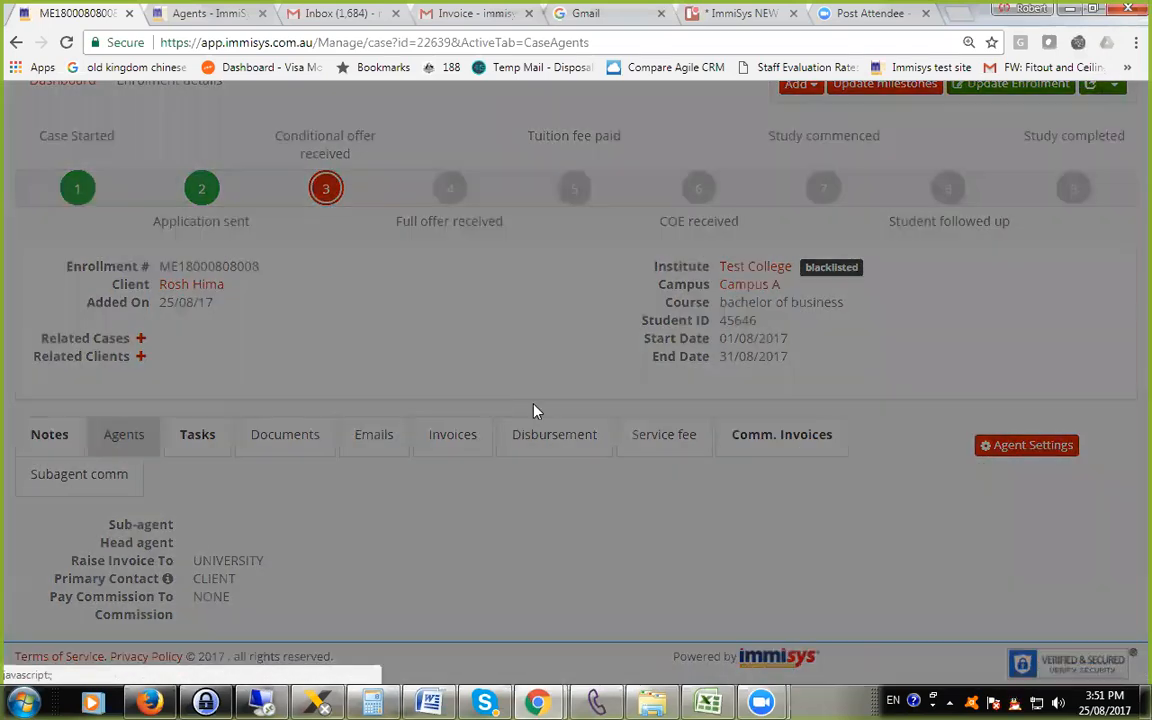
{"action": "left_click", "coordinate": [596, 208]}
{"action": "left_click", "coordinate": [586, 249]}
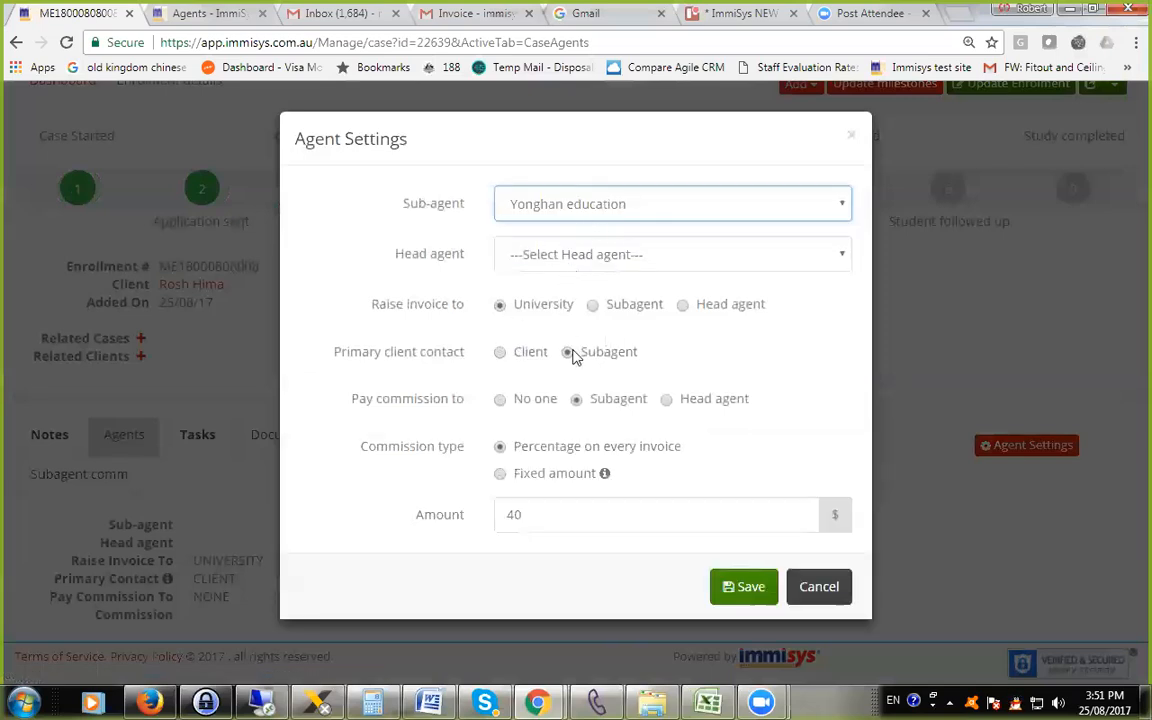
{"action": "left_click", "coordinate": [743, 590]}
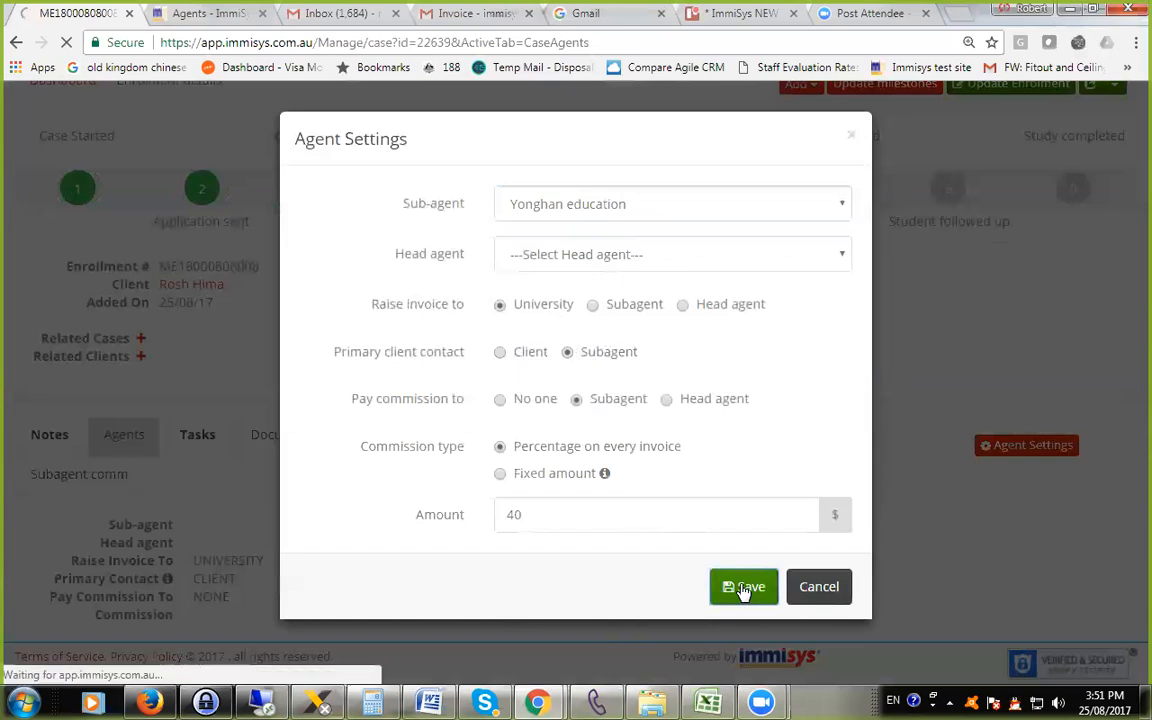
Check the enrolment's saved sub-agent commission and open its commission invoices.
{"action": "scroll", "coordinate": [373, 489], "scroll_direction": "down", "scroll_amount": 3}
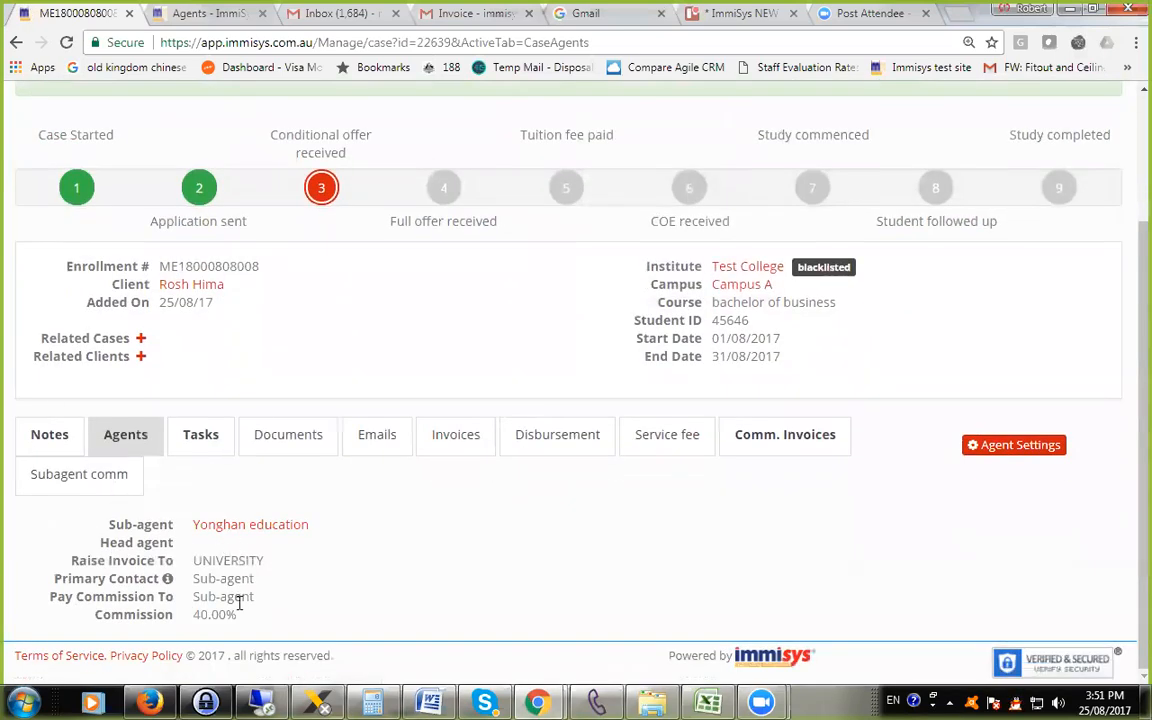
{"action": "triple_click", "coordinate": [212, 618]}
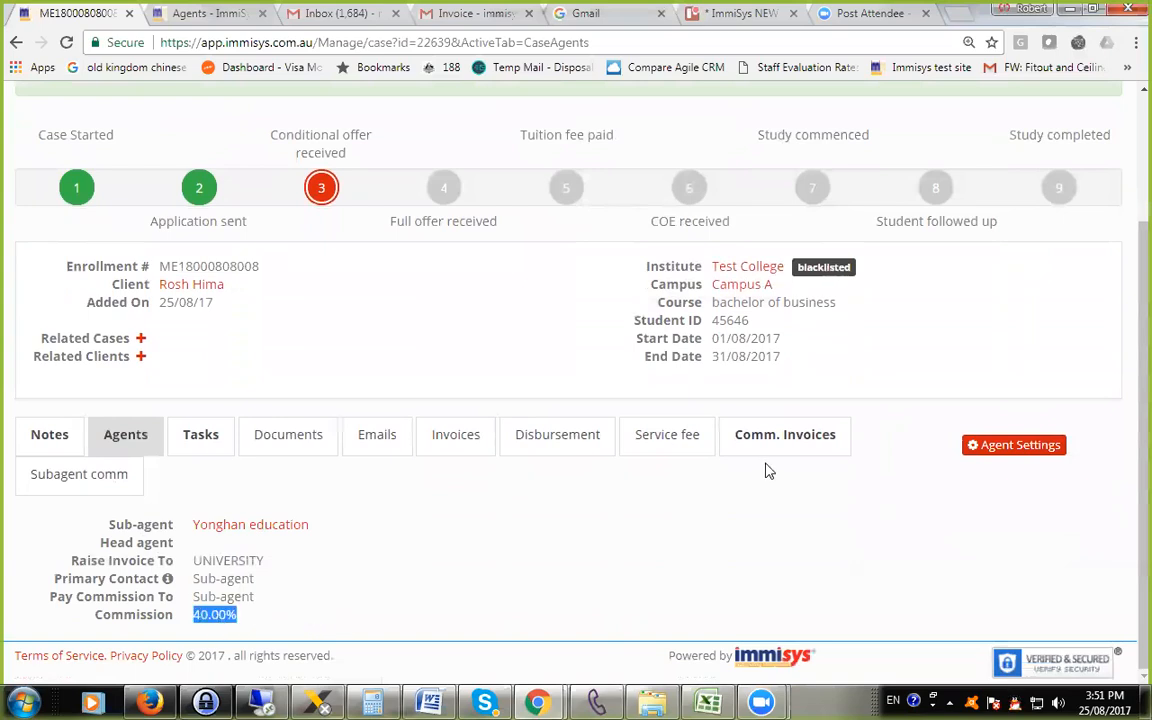
{"action": "left_click", "coordinate": [800, 443]}
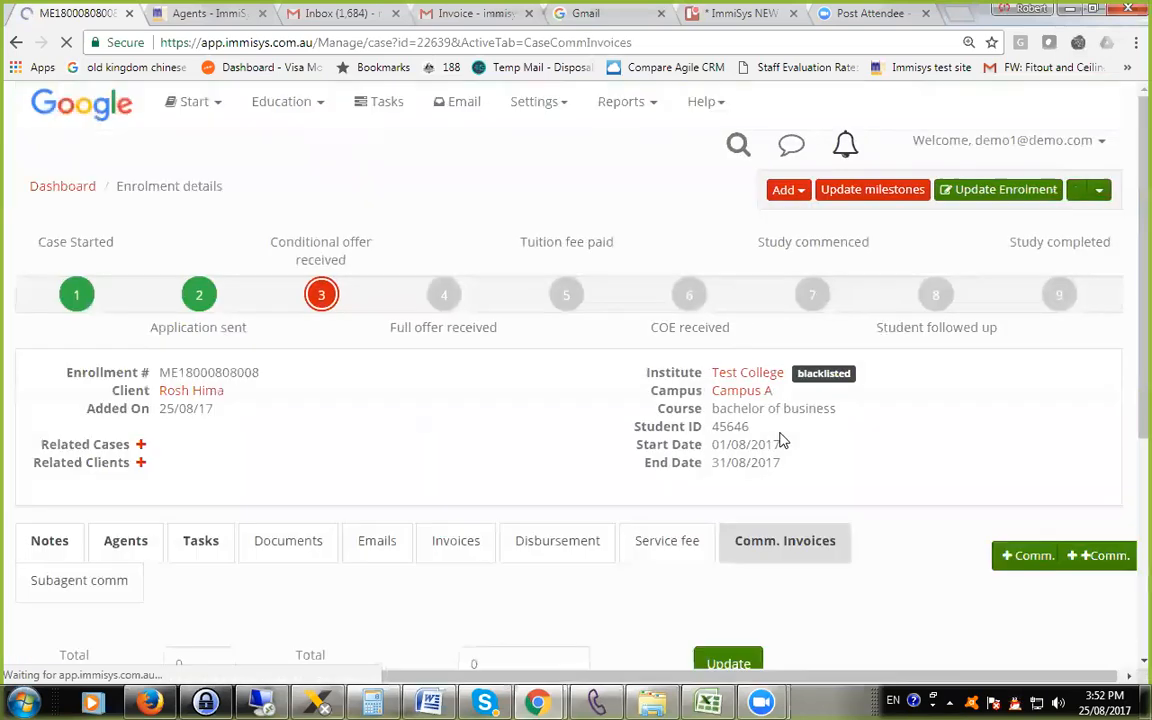
Open the Teaching Period 1 commission invoice with the 5,000.00 tuition fee and start receiving a payment for it.
{"action": "scroll", "coordinate": [565, 493], "scroll_direction": "down", "scroll_amount": 5}
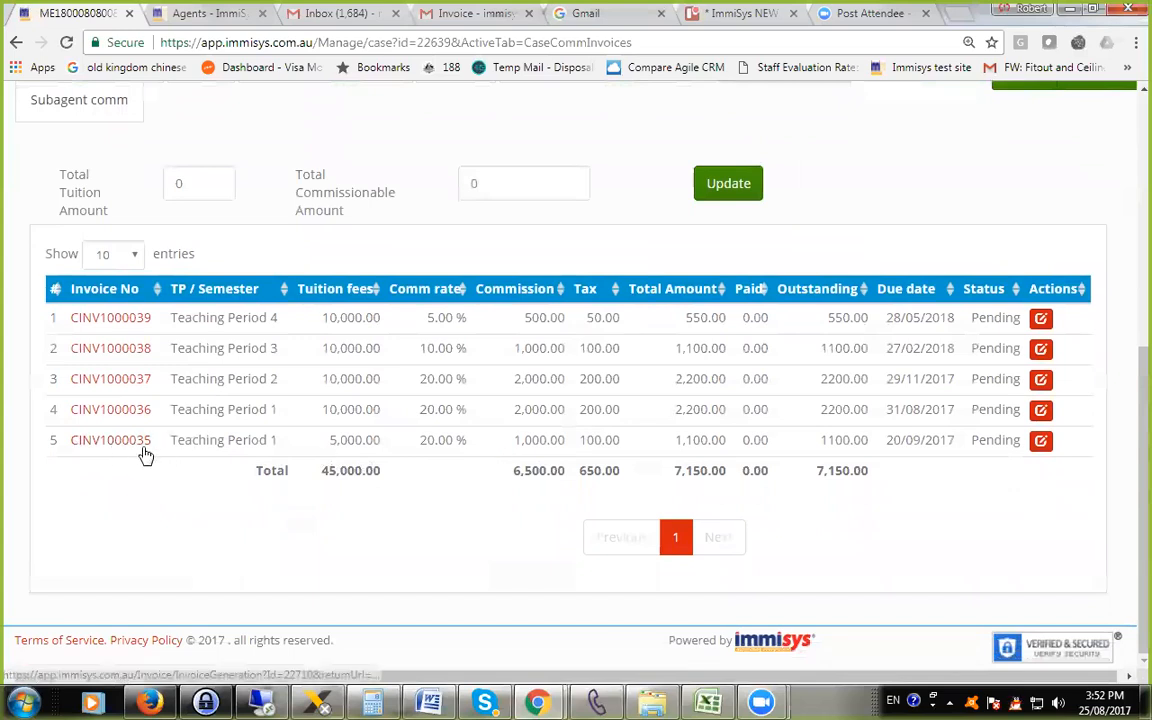
{"action": "left_click", "coordinate": [107, 444]}
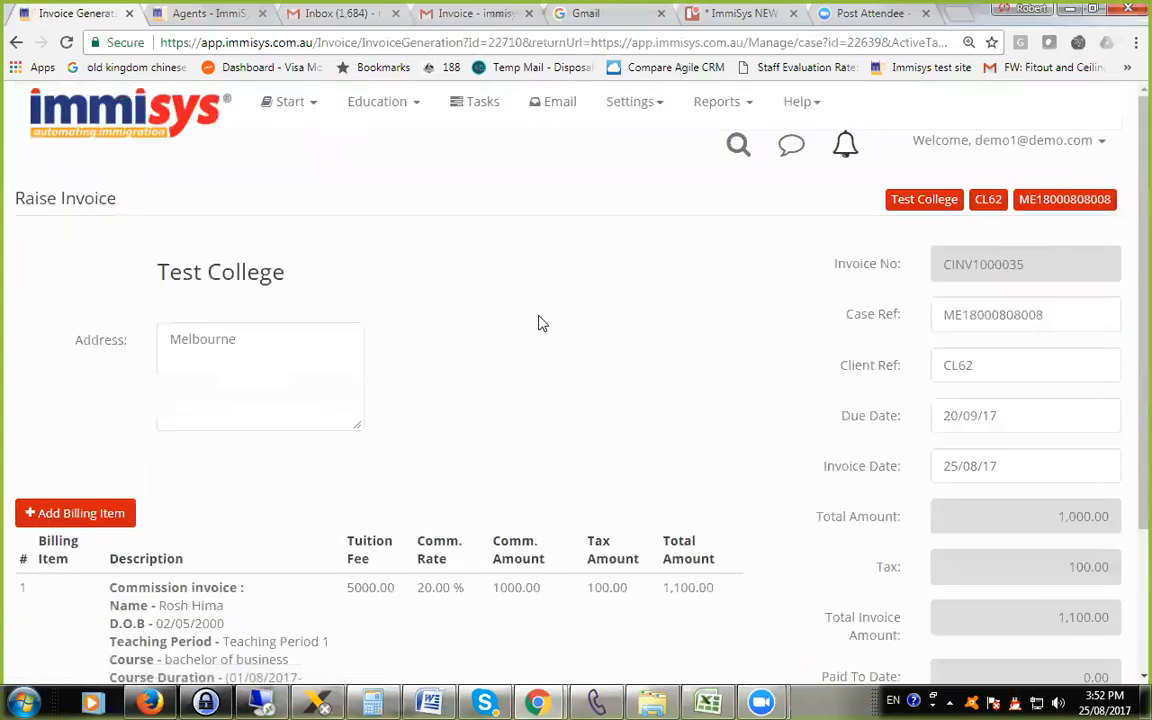
{"action": "scroll", "coordinate": [790, 390], "scroll_direction": "down", "scroll_amount": 2}
{"action": "scroll", "coordinate": [828, 405], "scroll_direction": "down", "scroll_amount": 1}
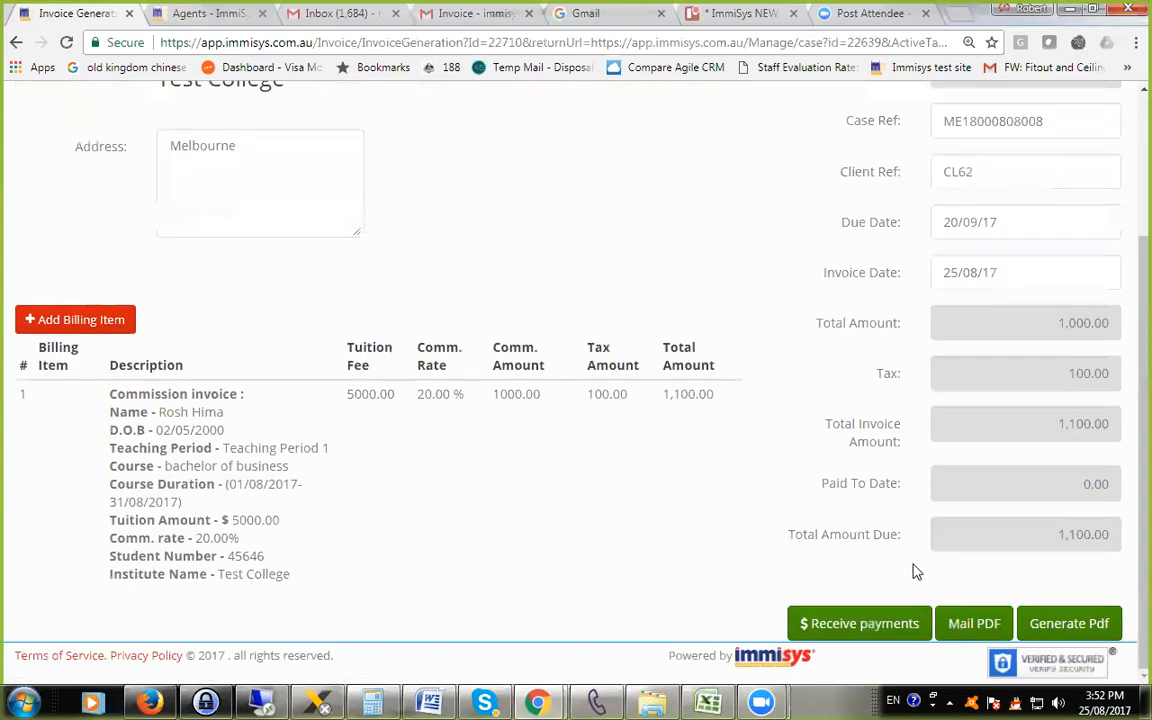
{"action": "left_click", "coordinate": [873, 624]}
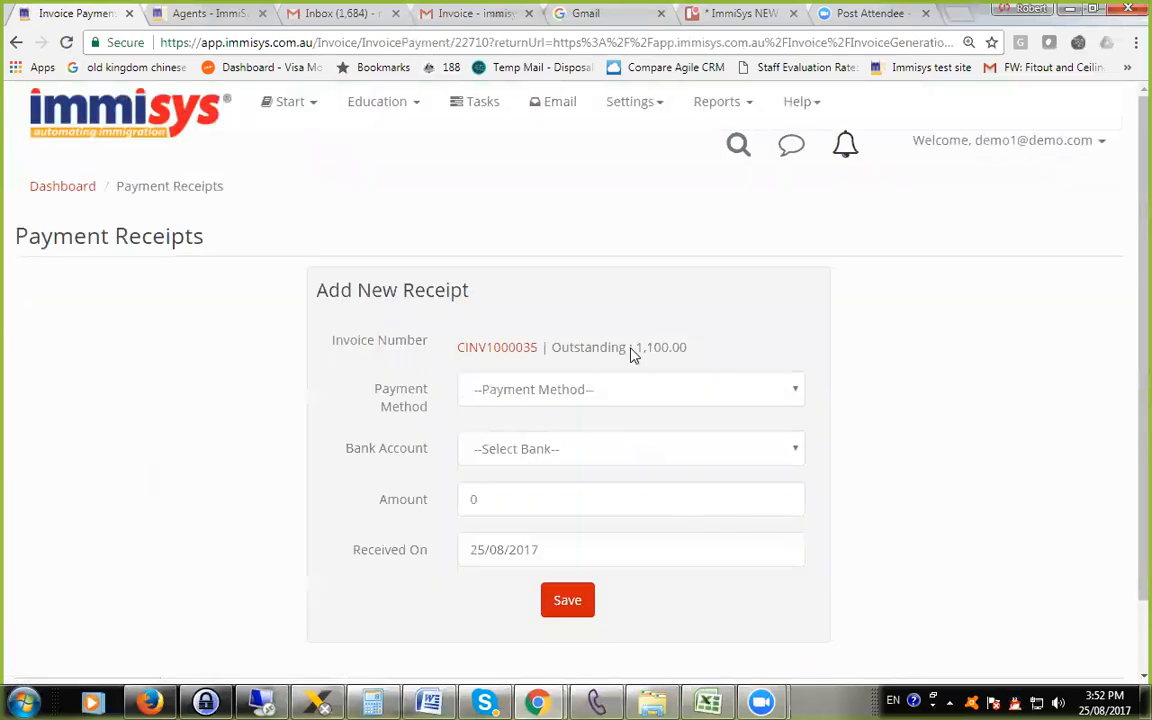
Set the new receipt's payment method to Bank transfer ( ImmiSys ).
{"action": "left_click", "coordinate": [665, 393]}
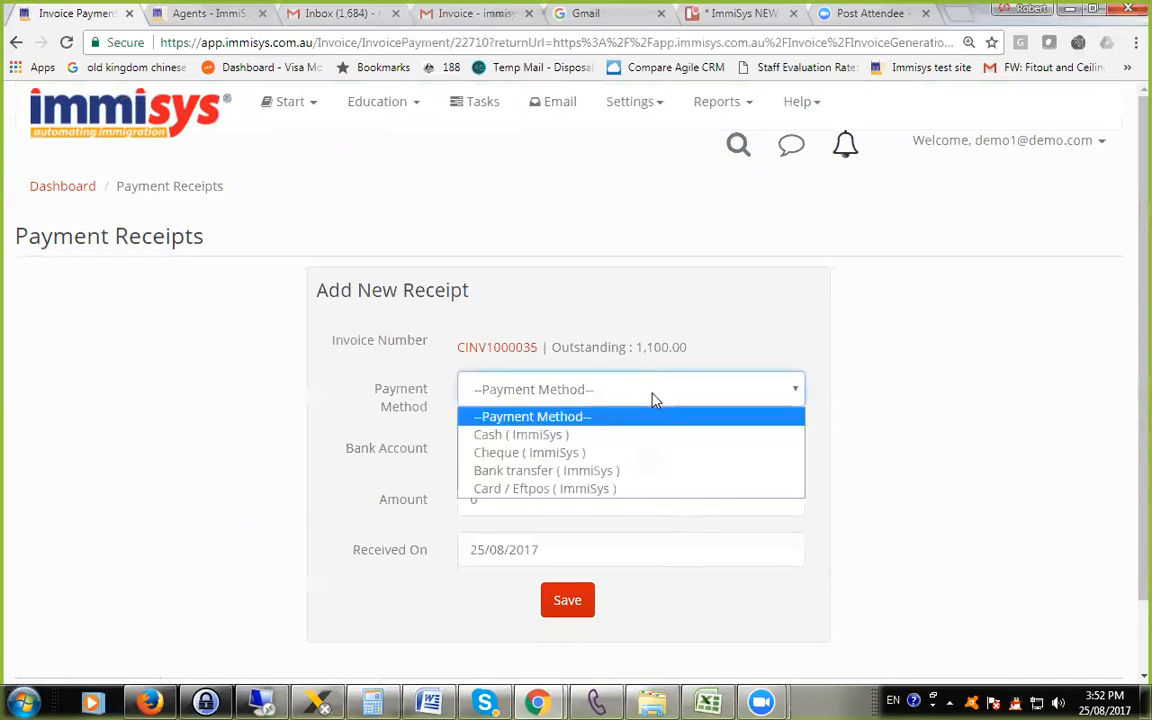
{"action": "left_click", "coordinate": [638, 452]}
{"action": "left_click", "coordinate": [617, 450]}
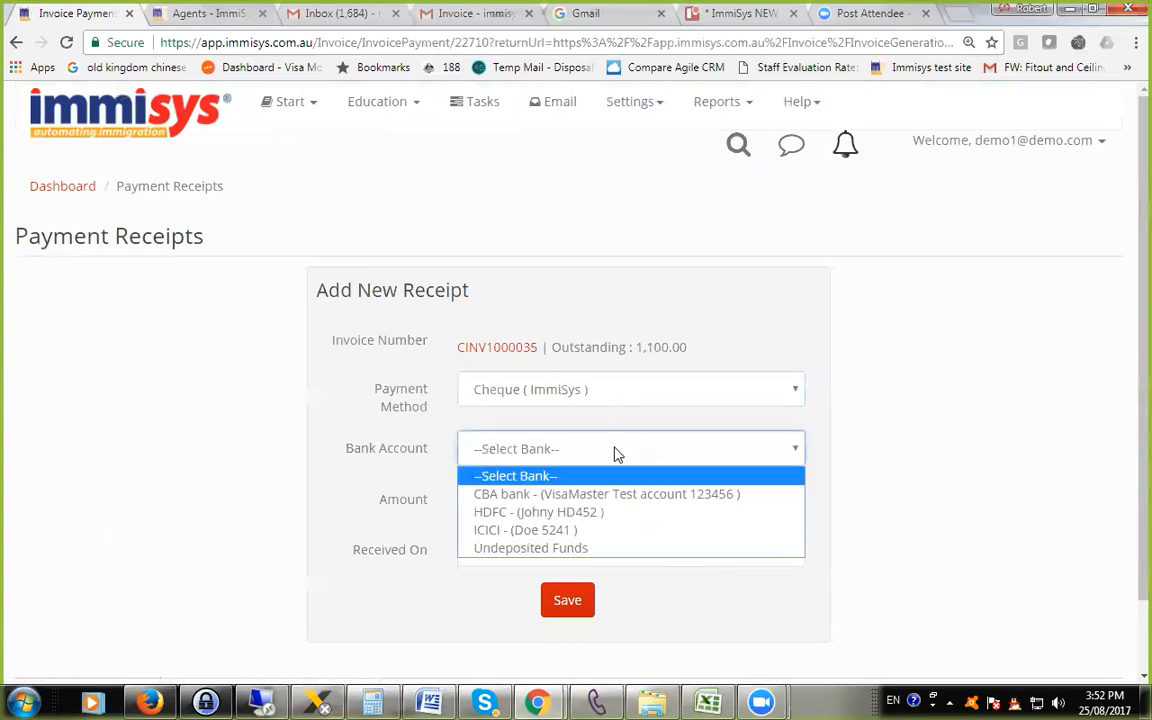
{"action": "left_click", "coordinate": [666, 396]}
{"action": "left_click", "coordinate": [666, 396]}
{"action": "left_click", "coordinate": [642, 471]}
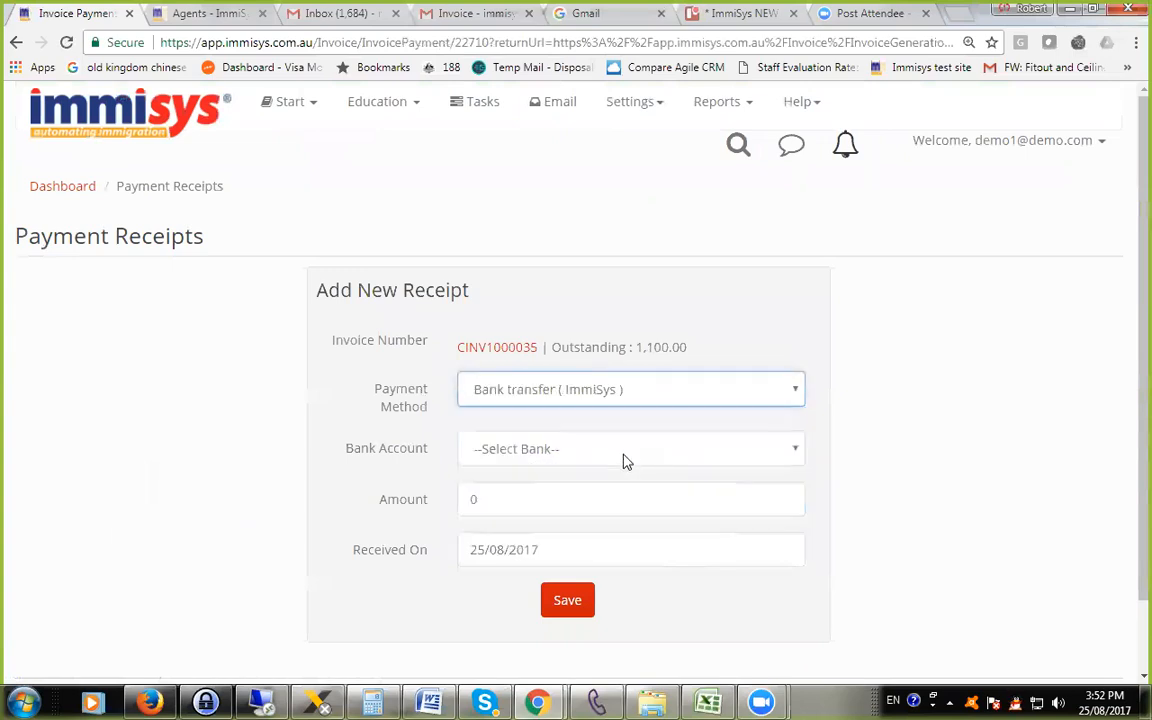
Choose the CBA bank account for the receipt, enter an amount of 1100 and save it.
{"action": "left_click", "coordinate": [625, 453]}
{"action": "left_click", "coordinate": [604, 490]}
{"action": "key", "text": "Tab"}
{"action": "type", "text": "1100"}
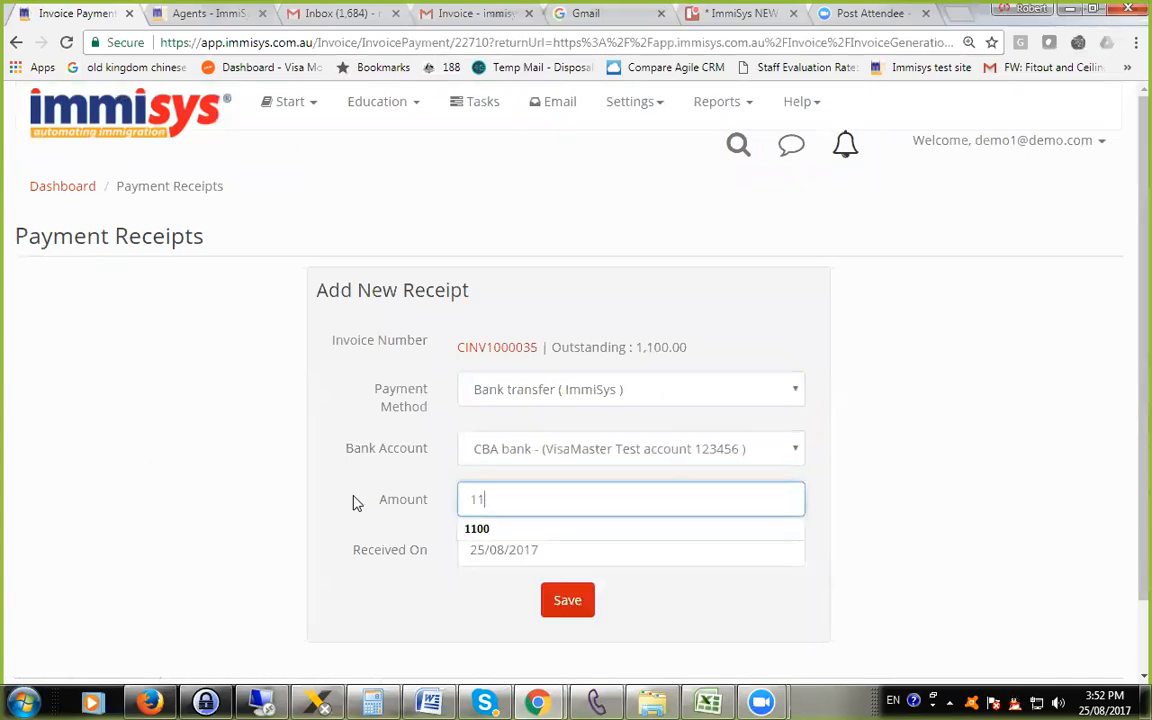
{"action": "left_click_drag", "start_coordinate": [428, 499], "coordinate": [421, 499]}
{"action": "left_click", "coordinate": [579, 606]}
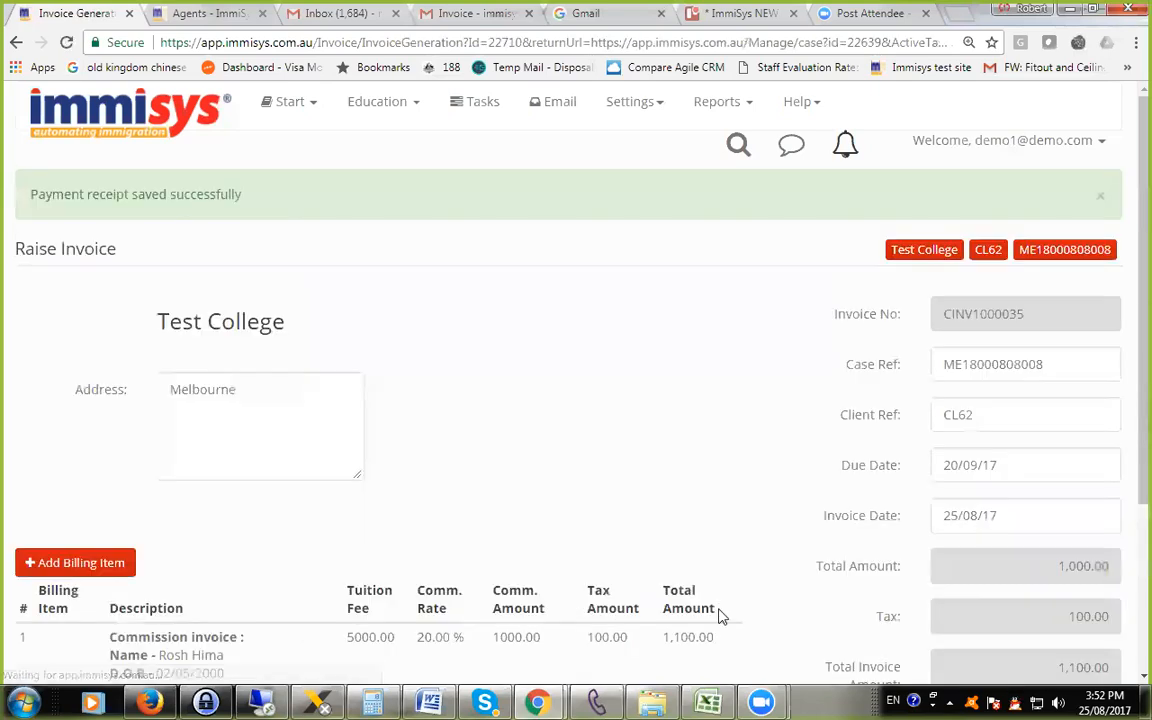
Check the invoice's paid-to-date and total due amounts and return to its enrolment case.
{"action": "scroll", "coordinate": [735, 618], "scroll_direction": "down", "scroll_amount": 3}
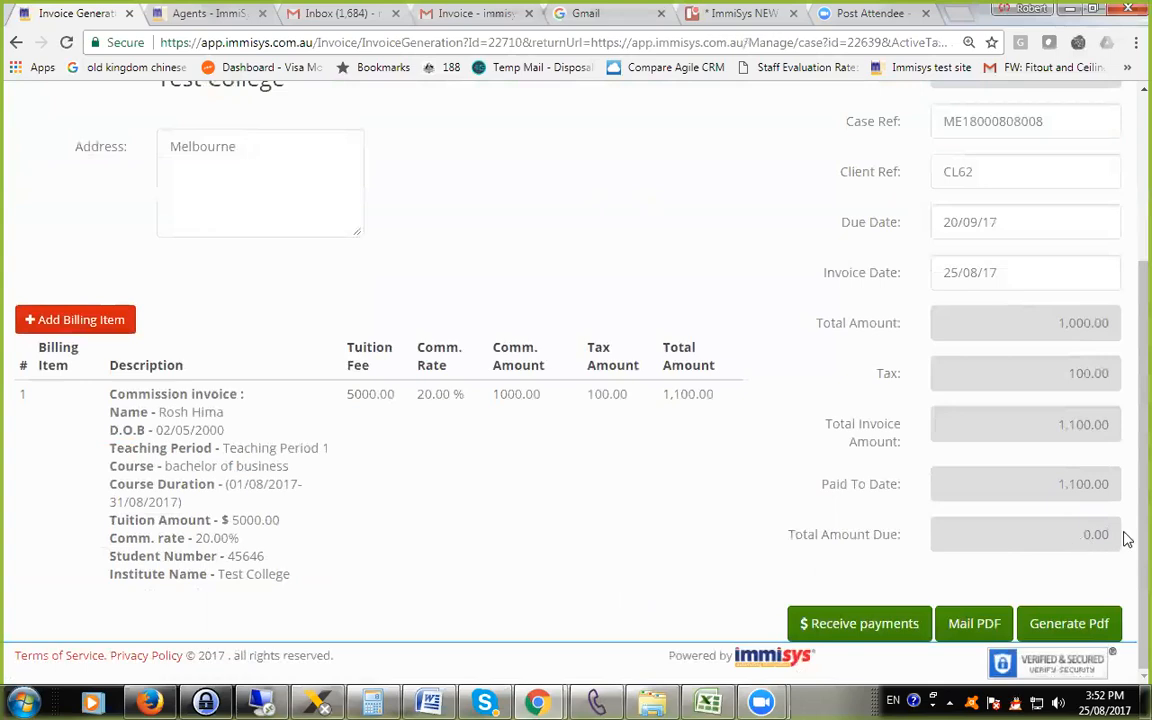
{"action": "left_click_drag", "start_coordinate": [1088, 534], "coordinate": [1126, 540]}
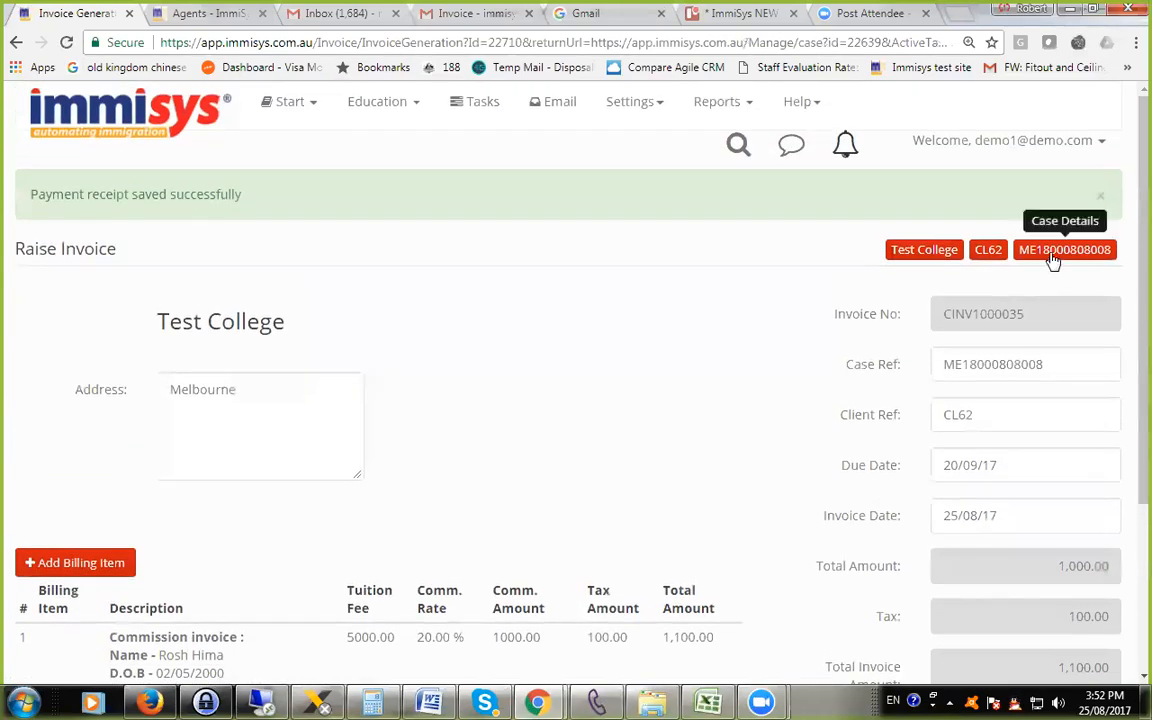
{"action": "left_click", "coordinate": [1052, 258]}
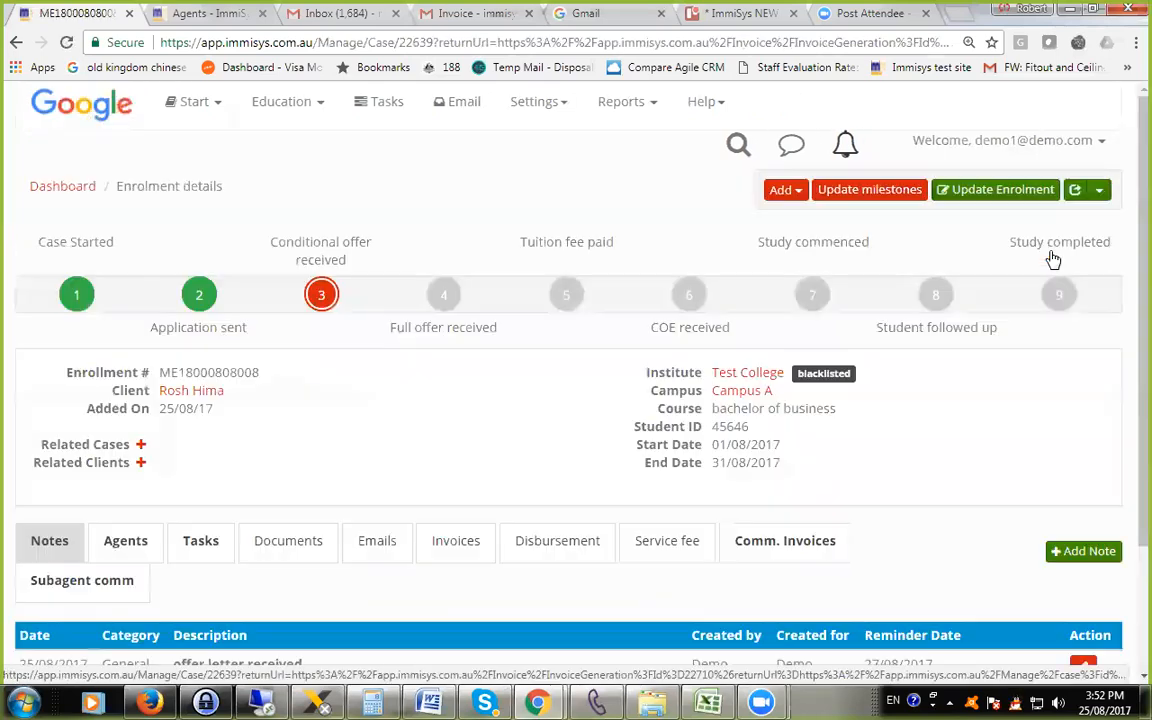
Open the enrolment's sub-agent commission and examine the amount received, commission share, tax and total payable.
{"action": "scroll", "coordinate": [500, 450], "scroll_direction": "down", "scroll_amount": 2}
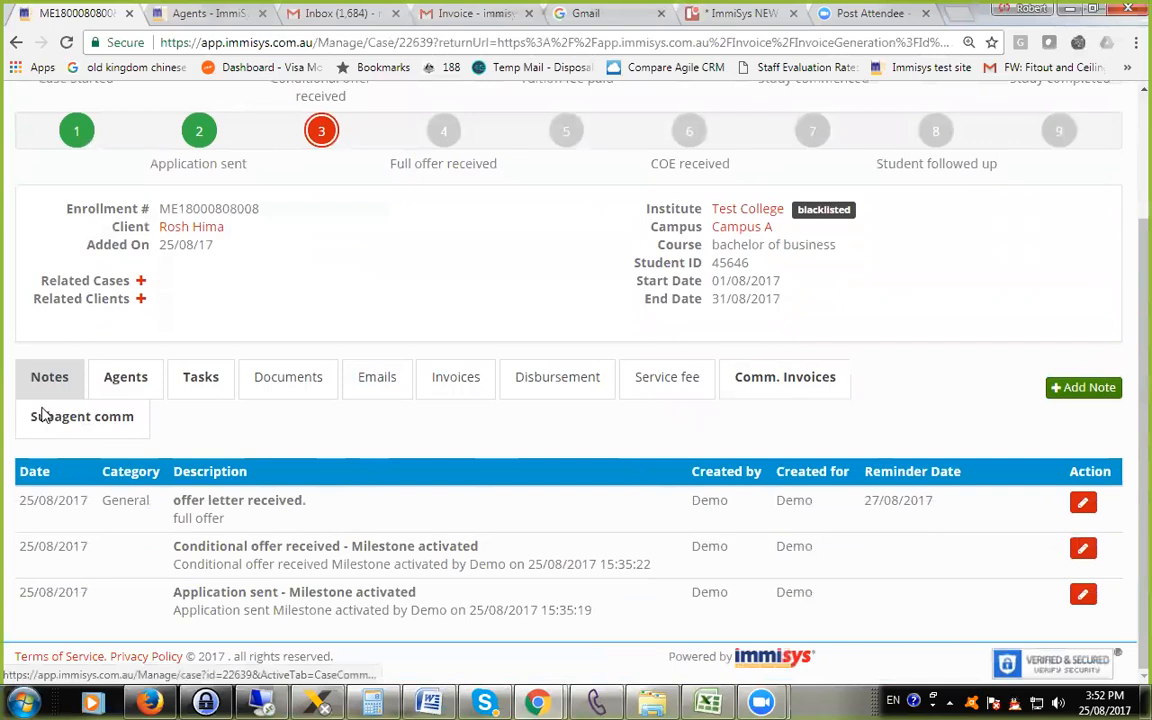
{"action": "left_click", "coordinate": [88, 426]}
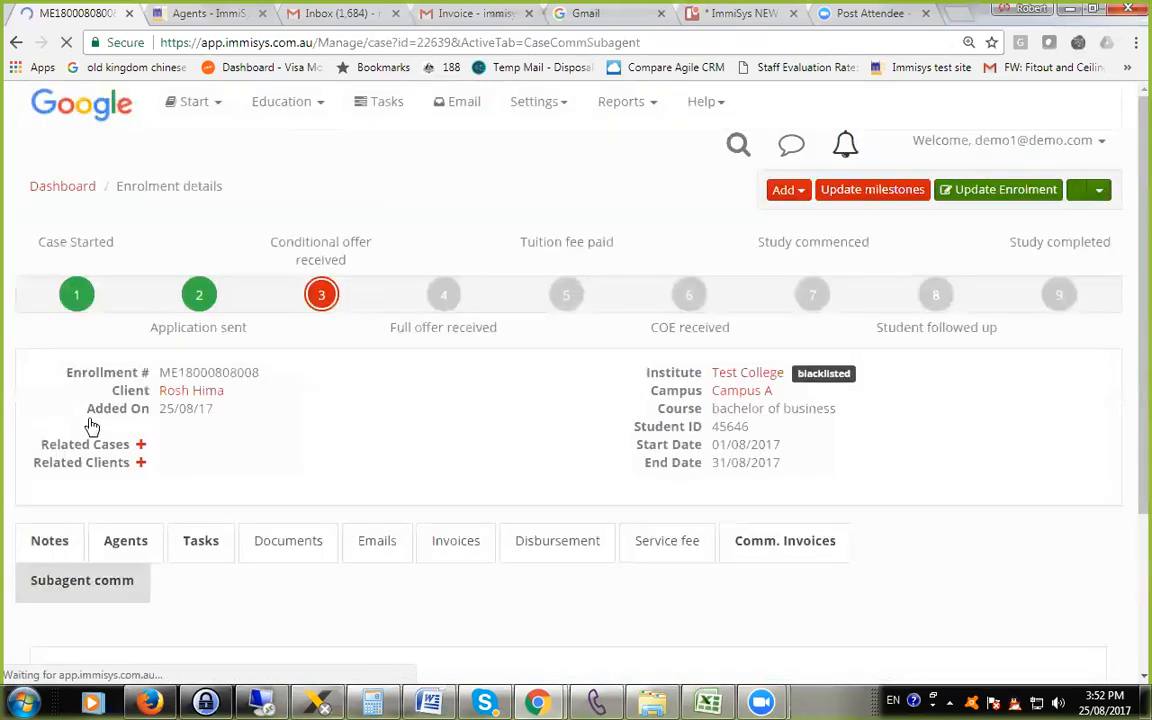
{"action": "scroll", "coordinate": [574, 448], "scroll_direction": "down", "scroll_amount": 1}
{"action": "scroll", "coordinate": [574, 448], "scroll_direction": "down", "scroll_amount": 2}
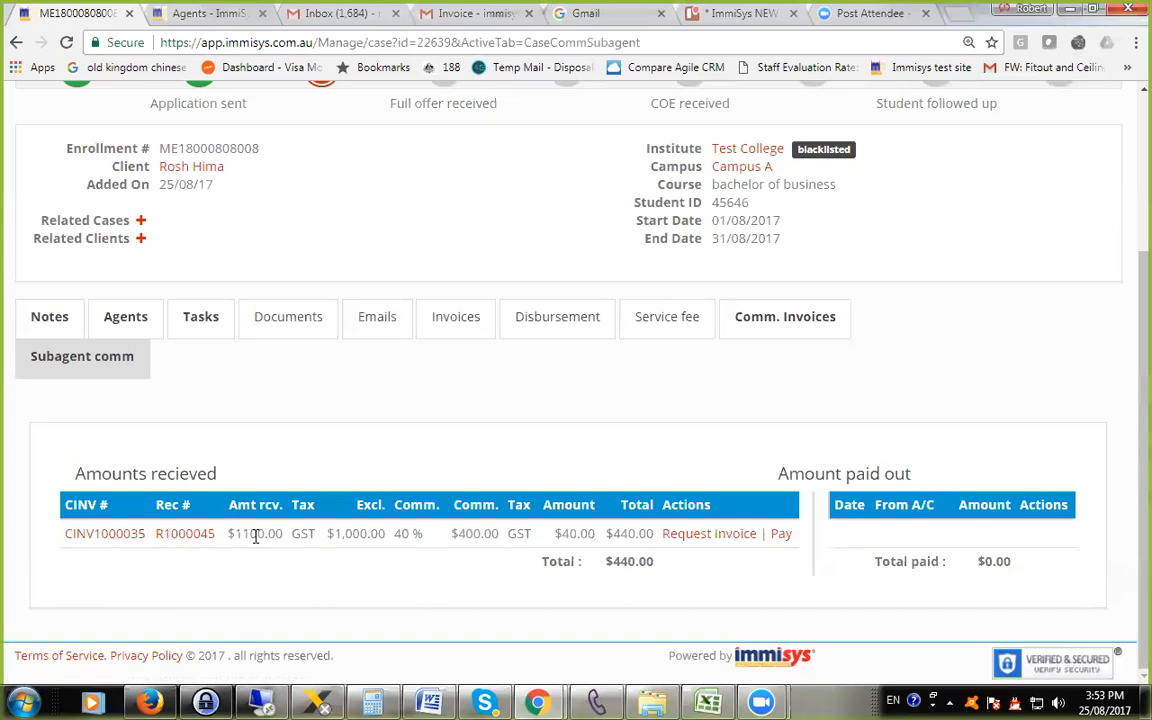
{"action": "left_click_drag", "start_coordinate": [230, 537], "coordinate": [283, 535]}
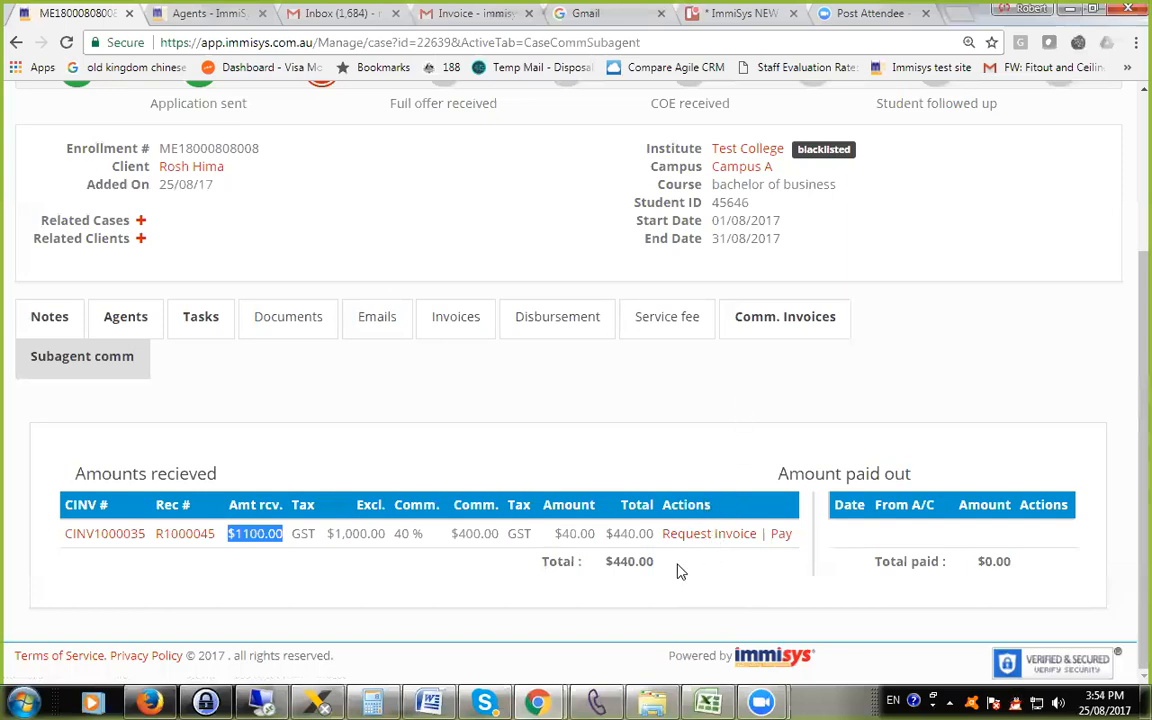
{"action": "scroll", "coordinate": [699, 511], "scroll_direction": "up", "scroll_amount": 1}
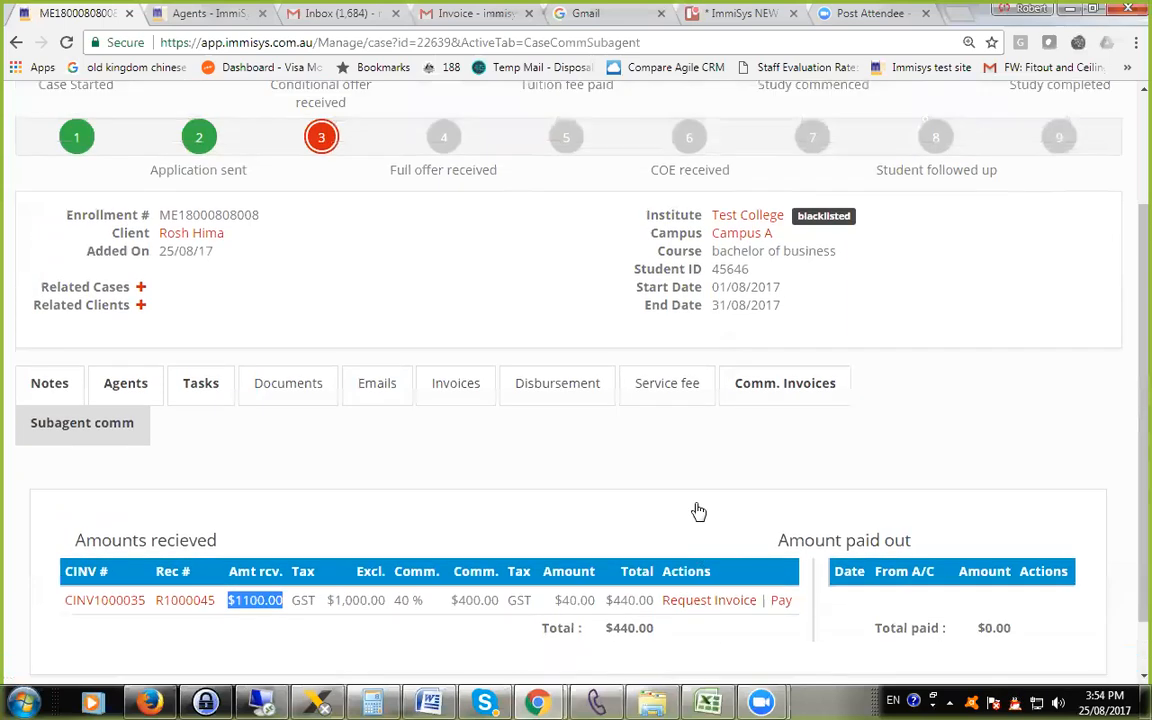
{"action": "scroll", "coordinate": [699, 511], "scroll_direction": "up", "scroll_amount": 1}
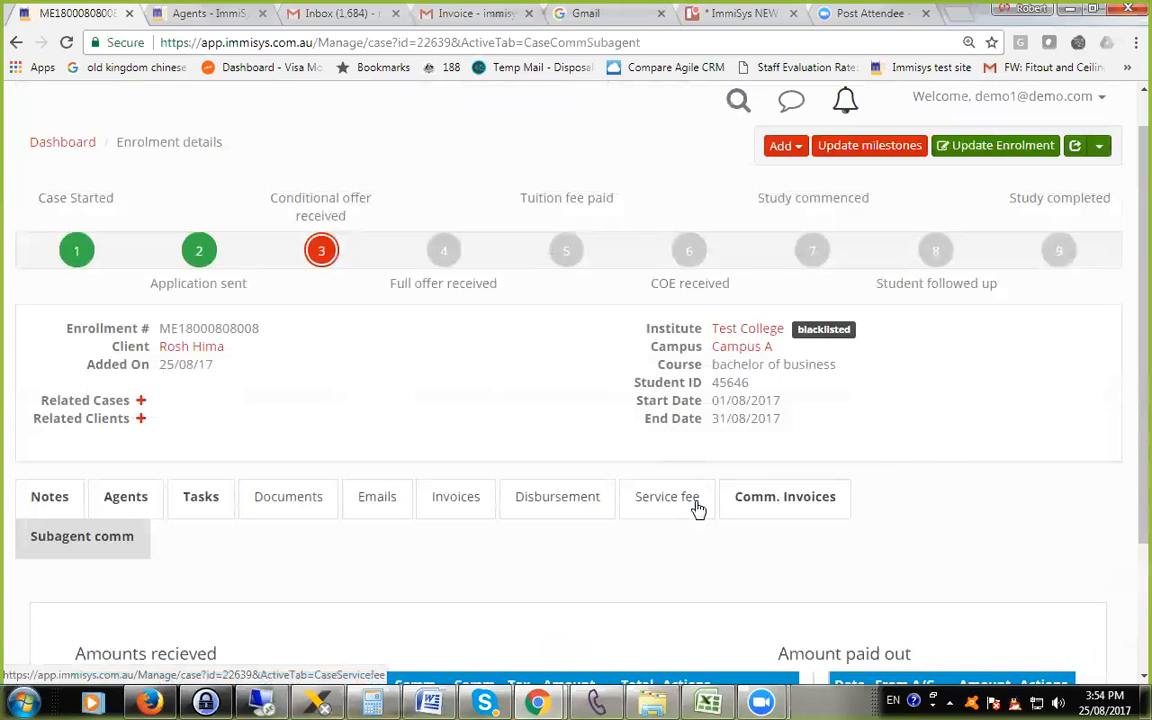
{"action": "scroll", "coordinate": [699, 511], "scroll_direction": "down", "scroll_amount": 2}
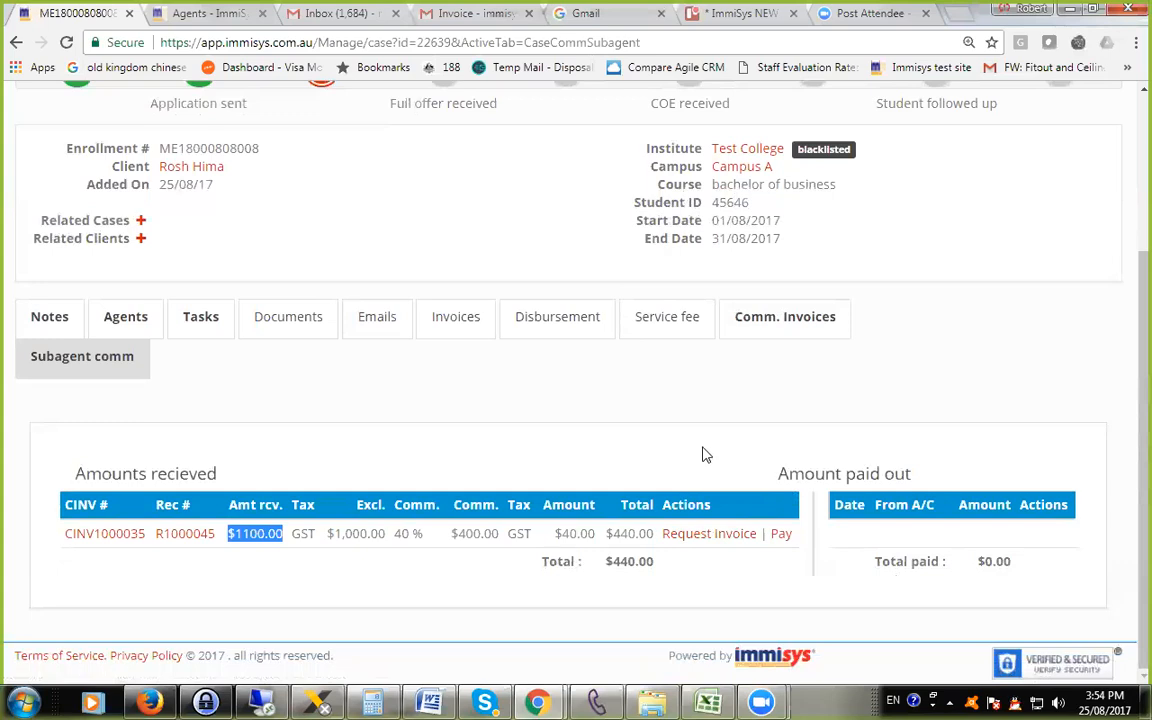
Review the invoice request email addressed to the sub-agent, including its commission details, and cancel it without sending.
{"action": "left_click", "coordinate": [707, 540]}
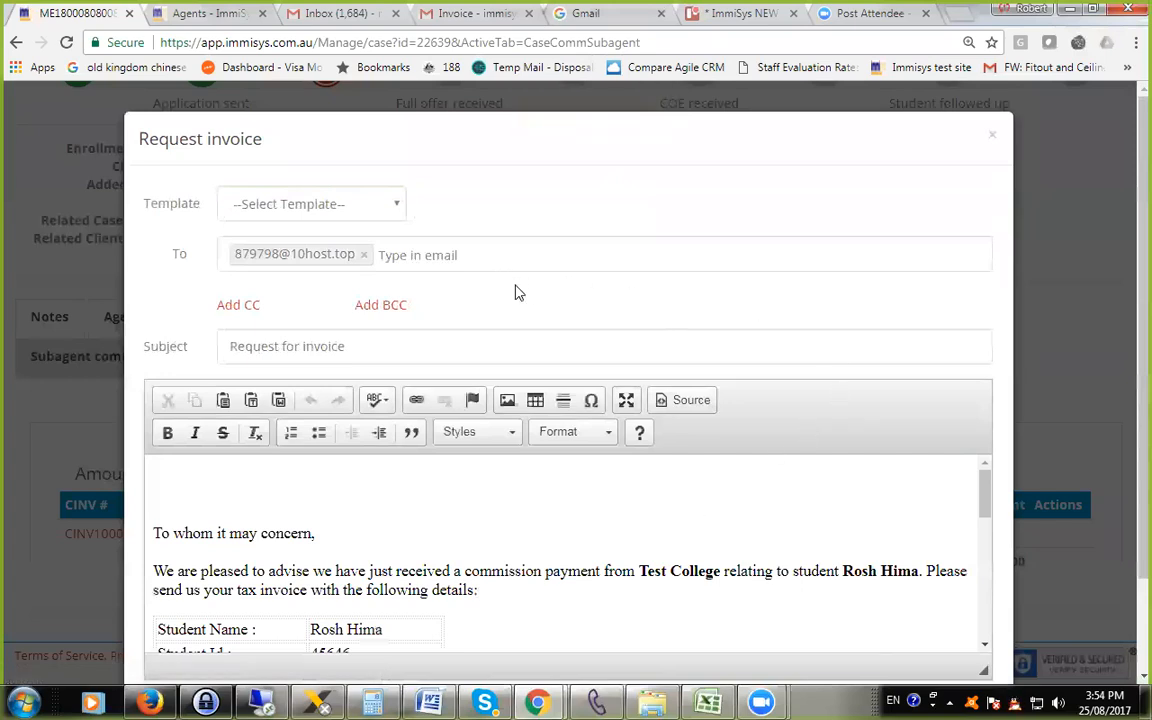
{"action": "scroll", "coordinate": [517, 290], "scroll_direction": "down", "scroll_amount": 1}
{"action": "scroll", "coordinate": [517, 290], "scroll_direction": "down", "scroll_amount": 1}
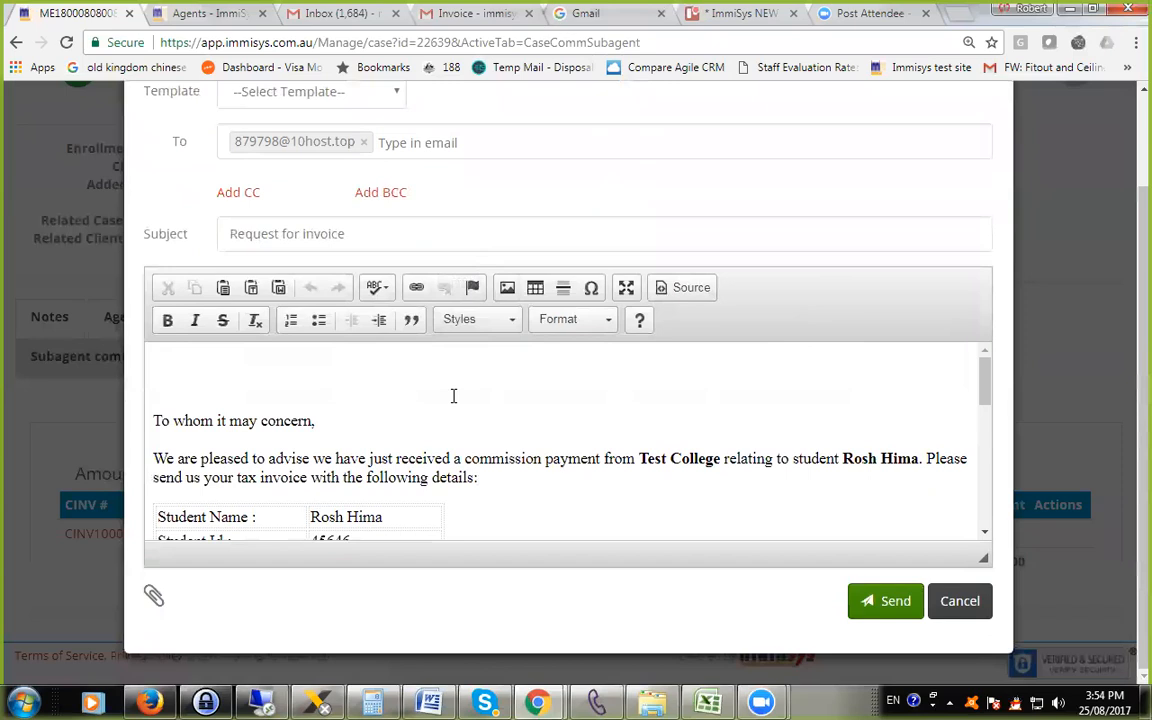
{"action": "scroll", "coordinate": [452, 392], "scroll_direction": "down", "scroll_amount": 2}
{"action": "scroll", "coordinate": [445, 382], "scroll_direction": "up", "scroll_amount": 2}
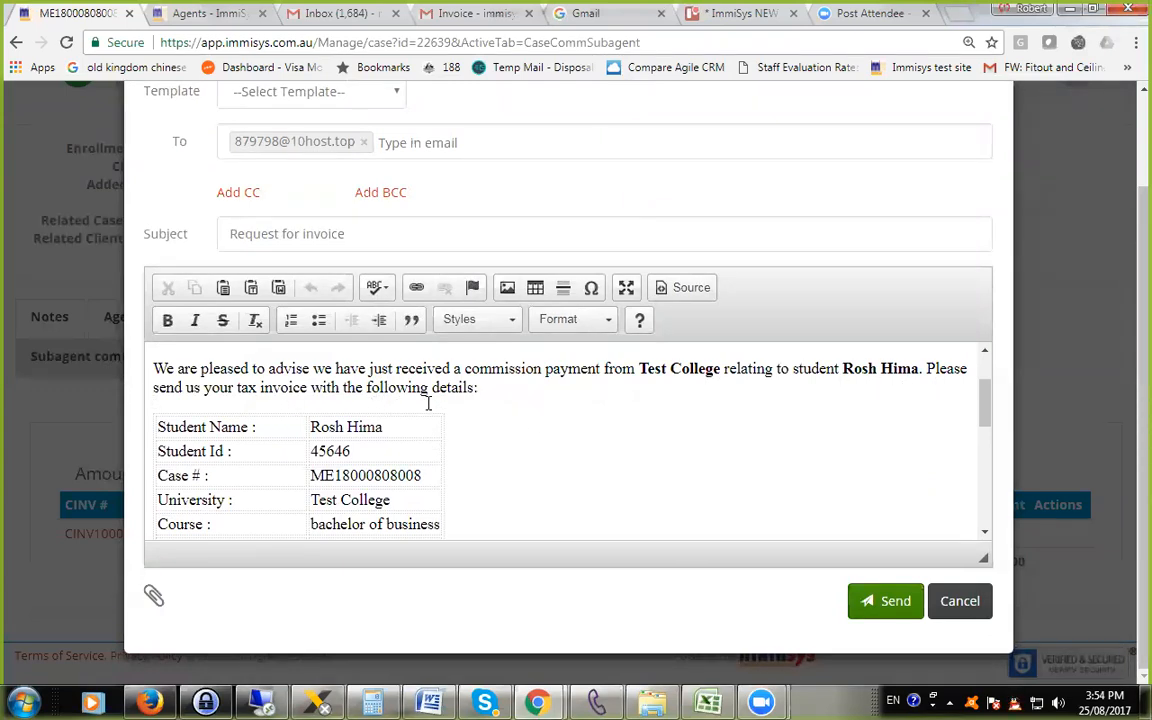
{"action": "scroll", "coordinate": [483, 404], "scroll_direction": "down", "scroll_amount": 2}
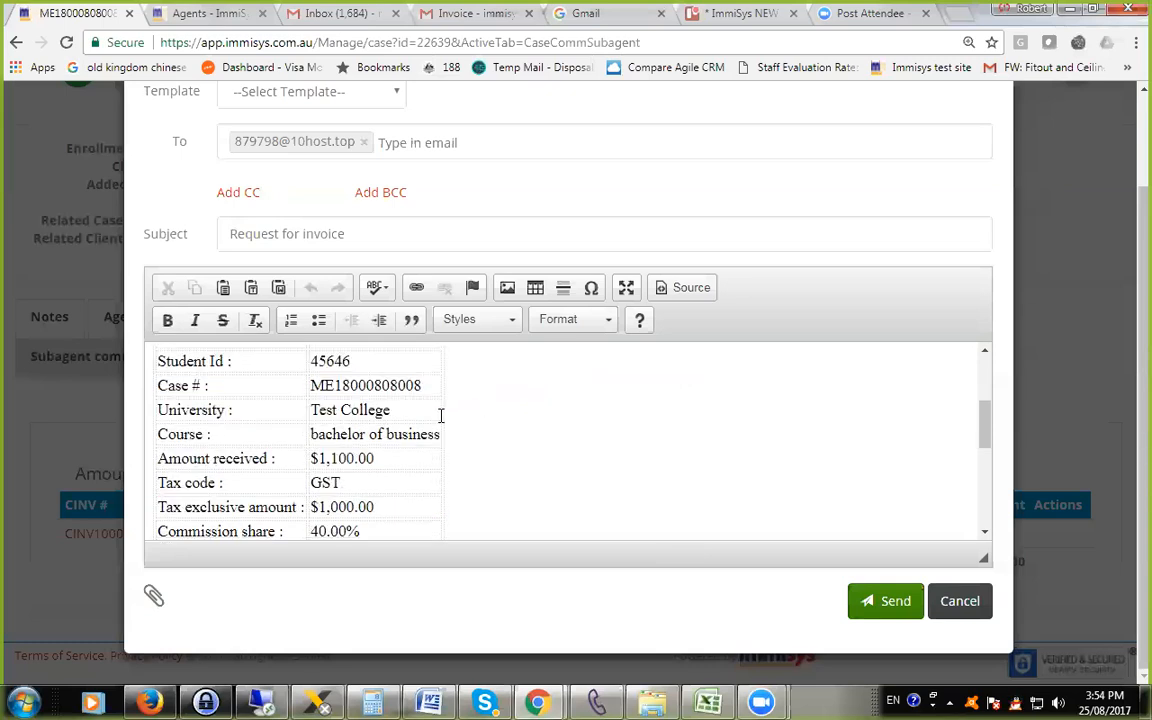
{"action": "scroll", "coordinate": [440, 415], "scroll_direction": "down", "scroll_amount": 3}
{"action": "scroll", "coordinate": [440, 425], "scroll_direction": "down", "scroll_amount": 2}
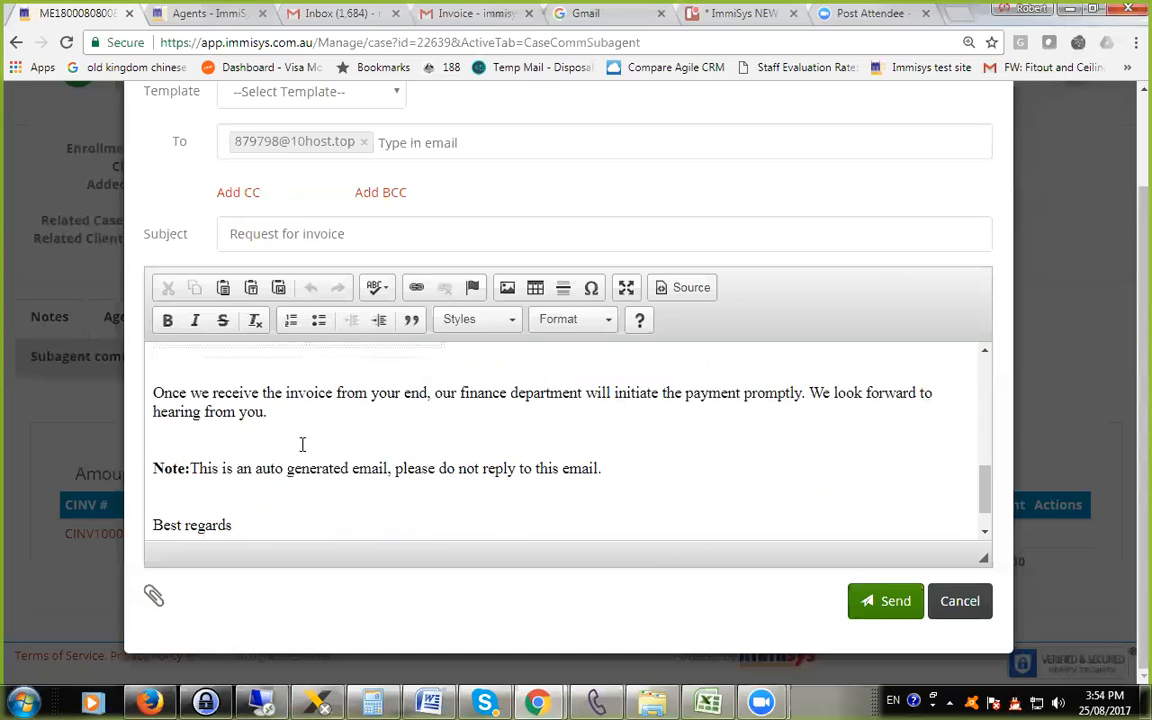
{"action": "scroll", "coordinate": [393, 452], "scroll_direction": "up", "scroll_amount": 3}
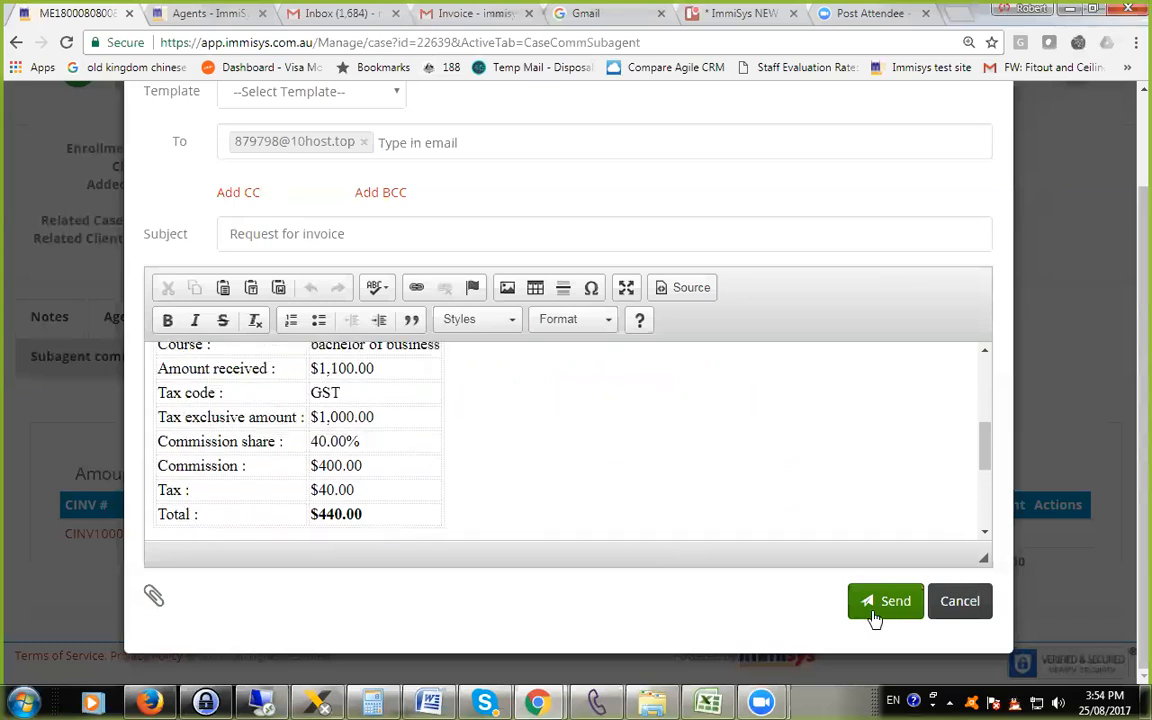
{"action": "left_click", "coordinate": [960, 603]}
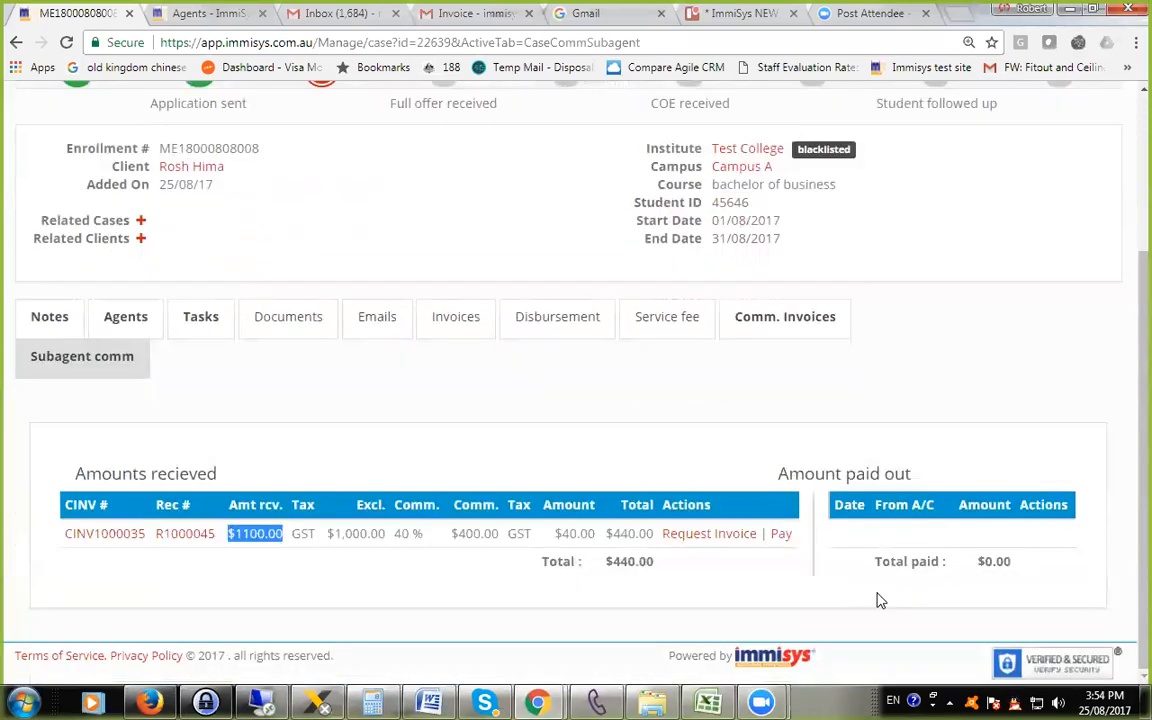
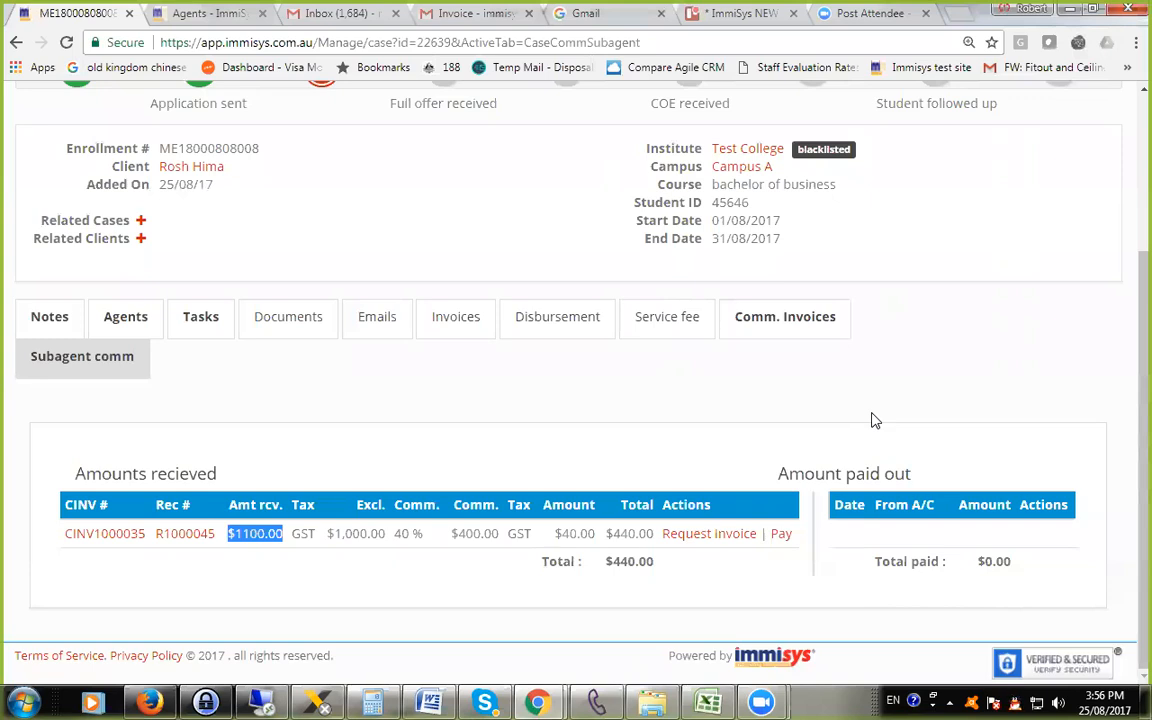
Pay the sub-agent's commission from the CBA bank account using the Cheque (ImmiSys) payment method and check the amount paid out.
{"action": "left_click", "coordinate": [786, 537]}
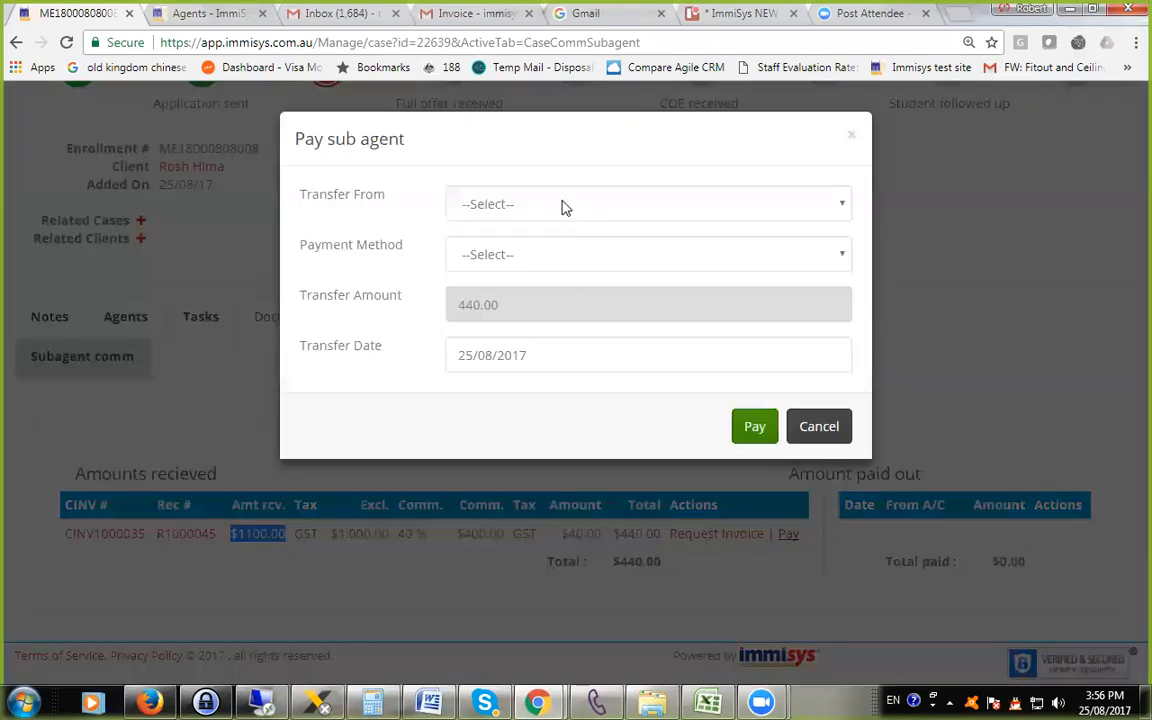
{"action": "left_click", "coordinate": [559, 205]}
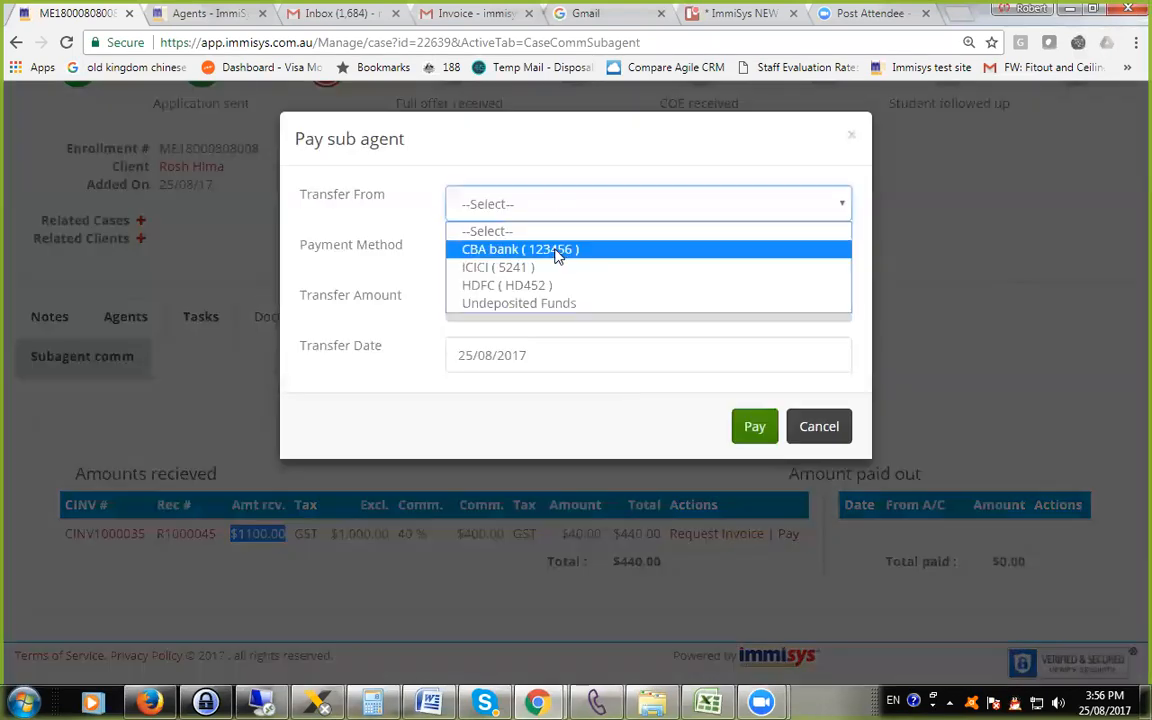
{"action": "left_click", "coordinate": [557, 251]}
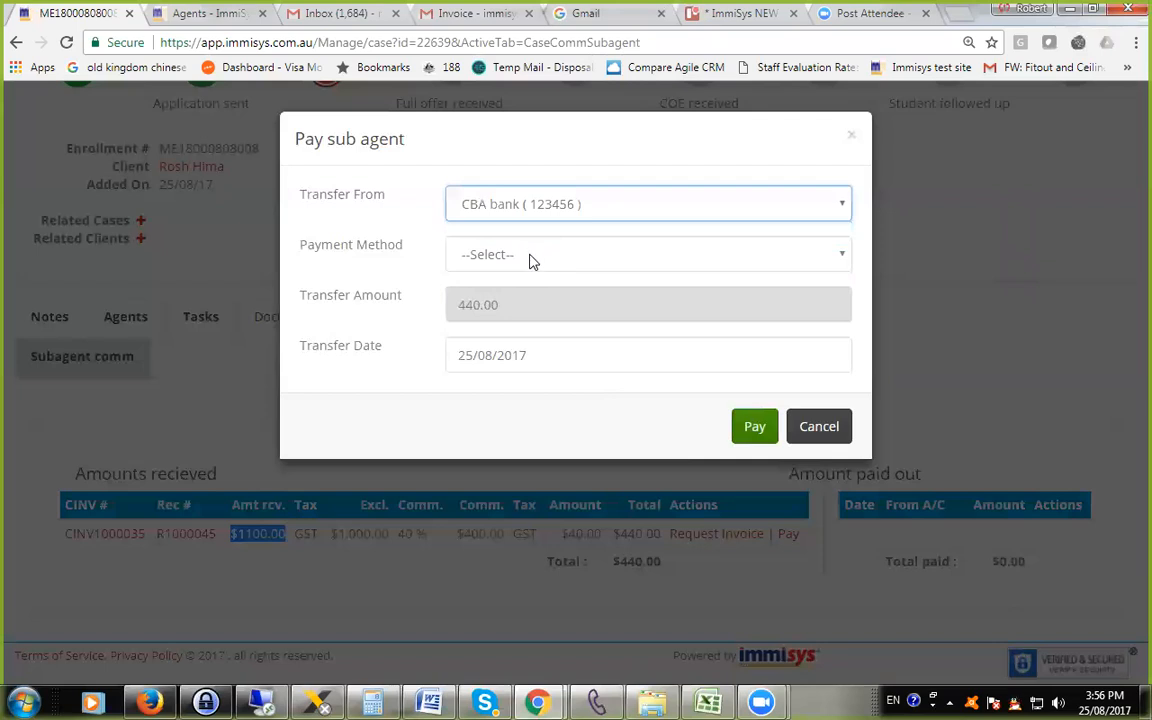
{"action": "left_click", "coordinate": [532, 260]}
{"action": "left_click", "coordinate": [545, 317]}
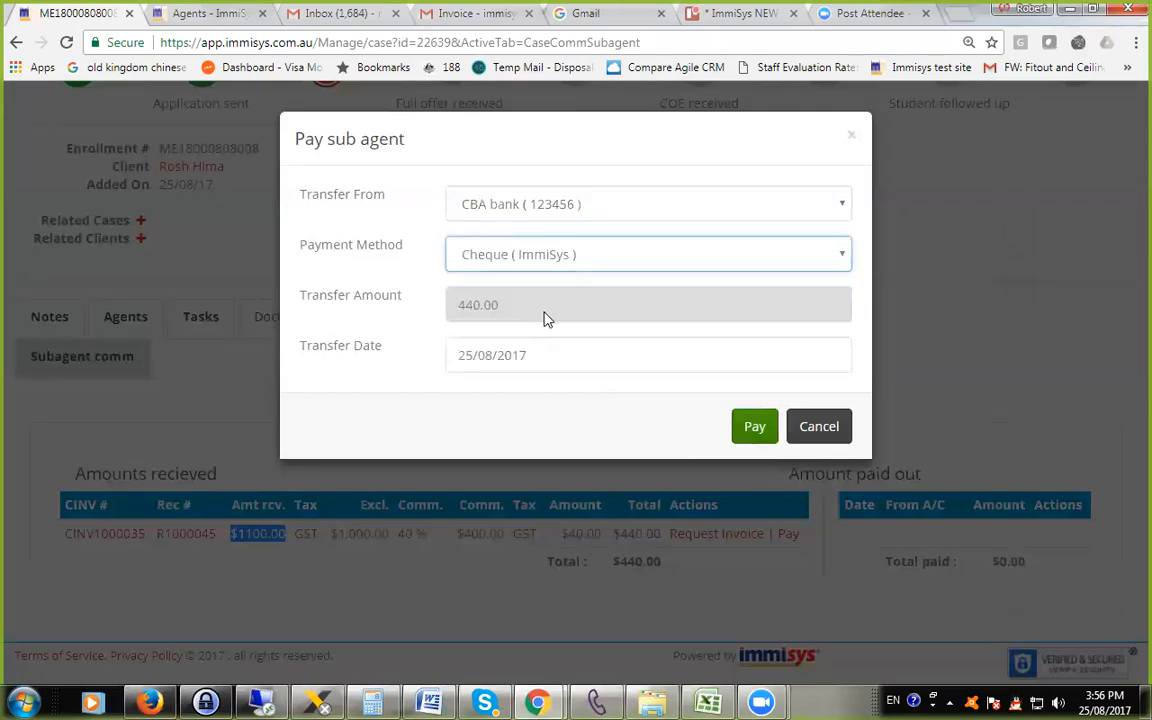
{"action": "left_click", "coordinate": [754, 428]}
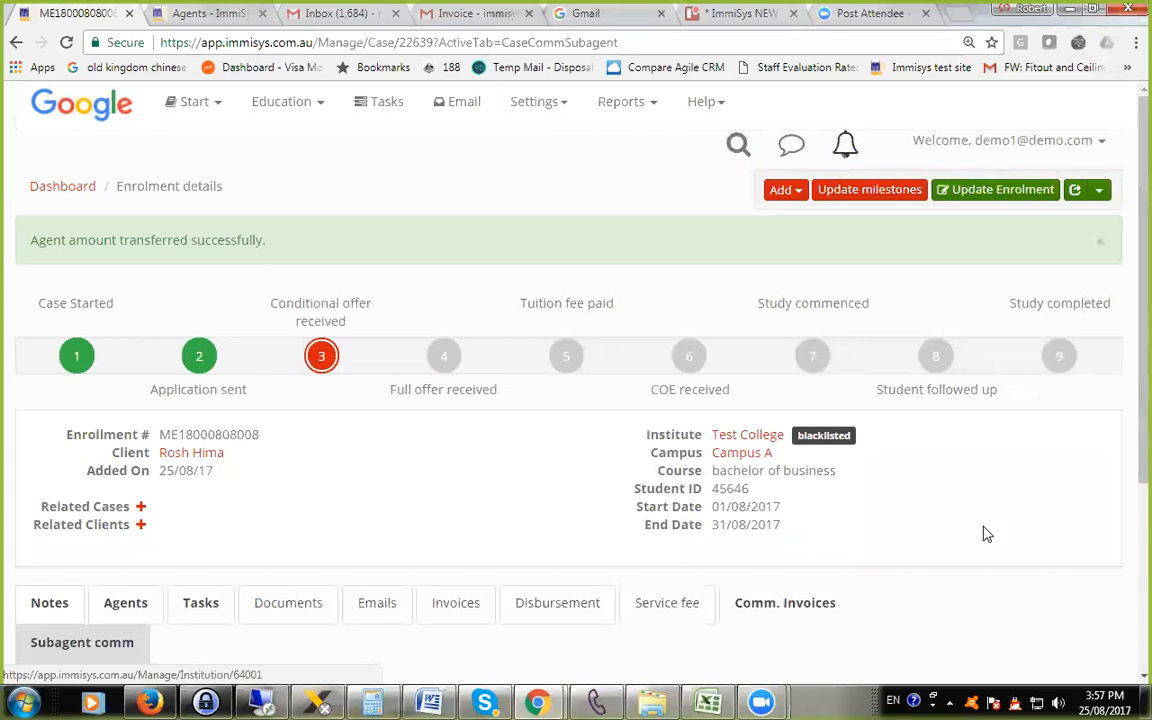
{"action": "scroll", "coordinate": [980, 530], "scroll_direction": "down", "scroll_amount": 3}
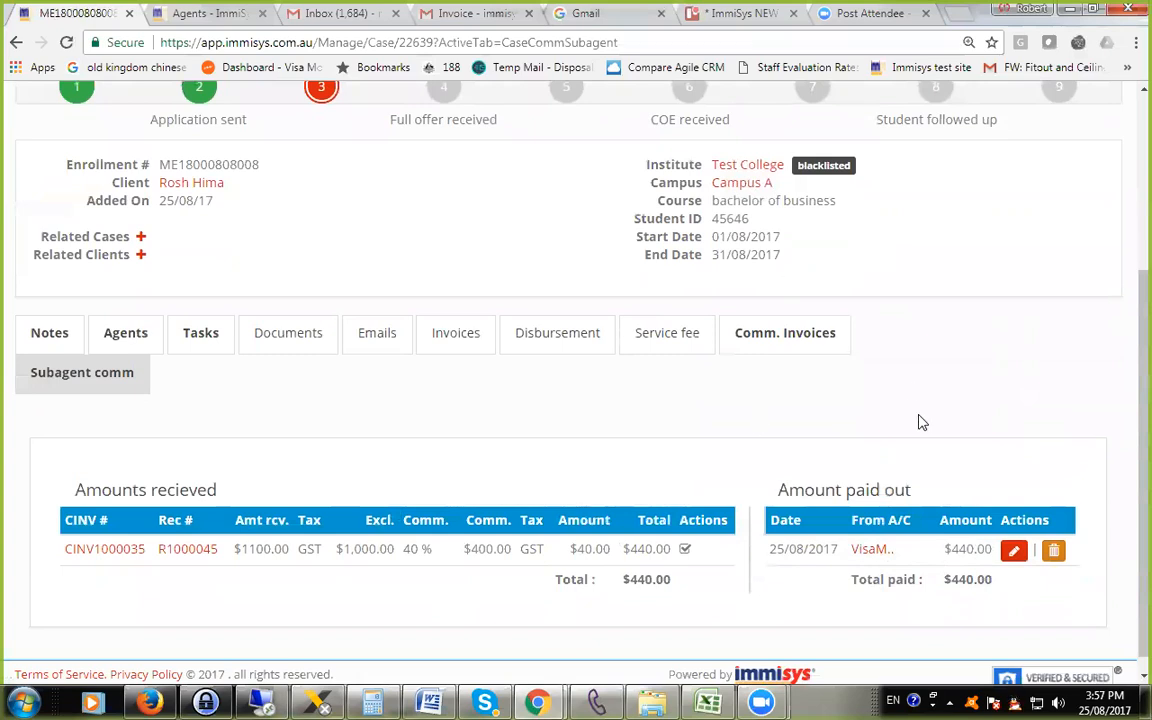
{"action": "scroll", "coordinate": [366, 418], "scroll_direction": "up", "scroll_amount": 3}
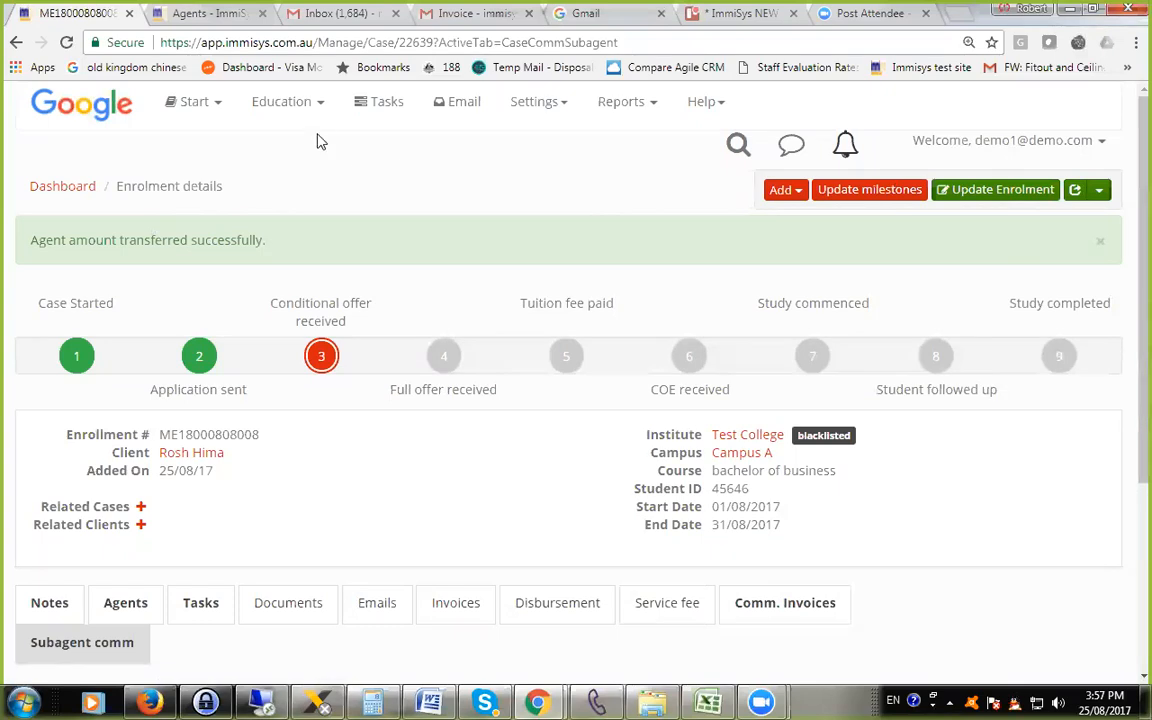
Open the commission invoices list and filter it to invoices raised to Test College.
{"action": "left_click", "coordinate": [262, 103]}
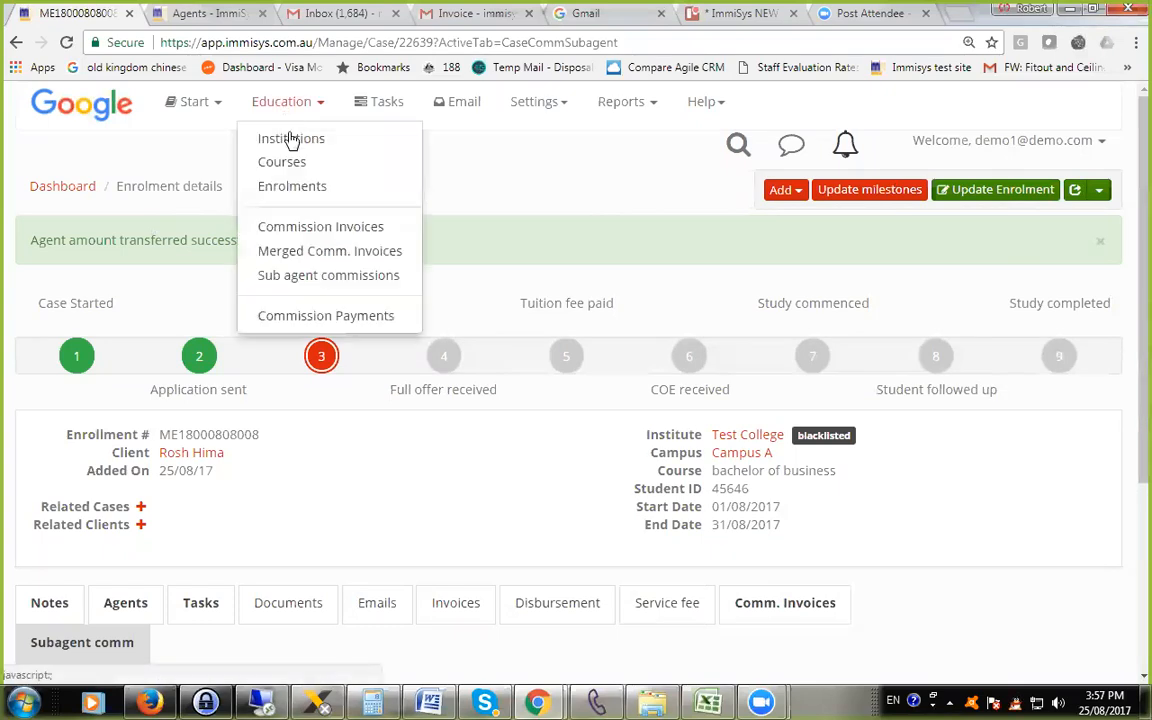
{"action": "left_click", "coordinate": [325, 228]}
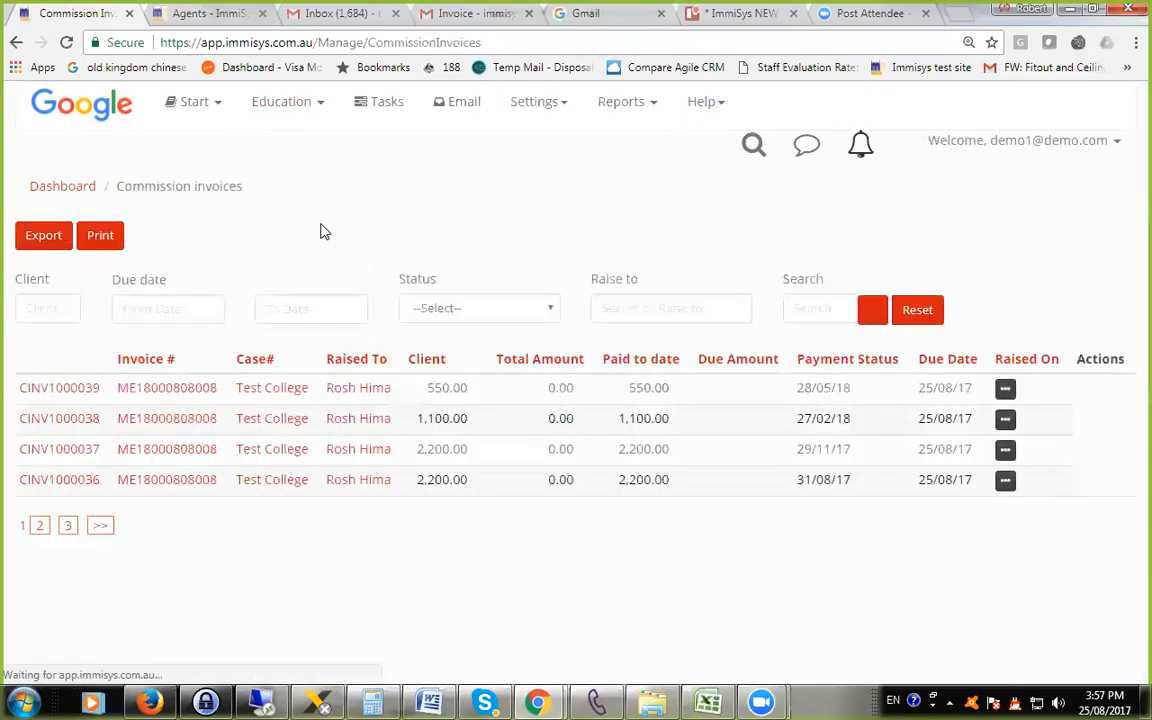
{"action": "scroll", "coordinate": [576, 424], "scroll_direction": "down", "scroll_amount": 2}
{"action": "scroll", "coordinate": [576, 424], "scroll_direction": "up", "scroll_amount": 2}
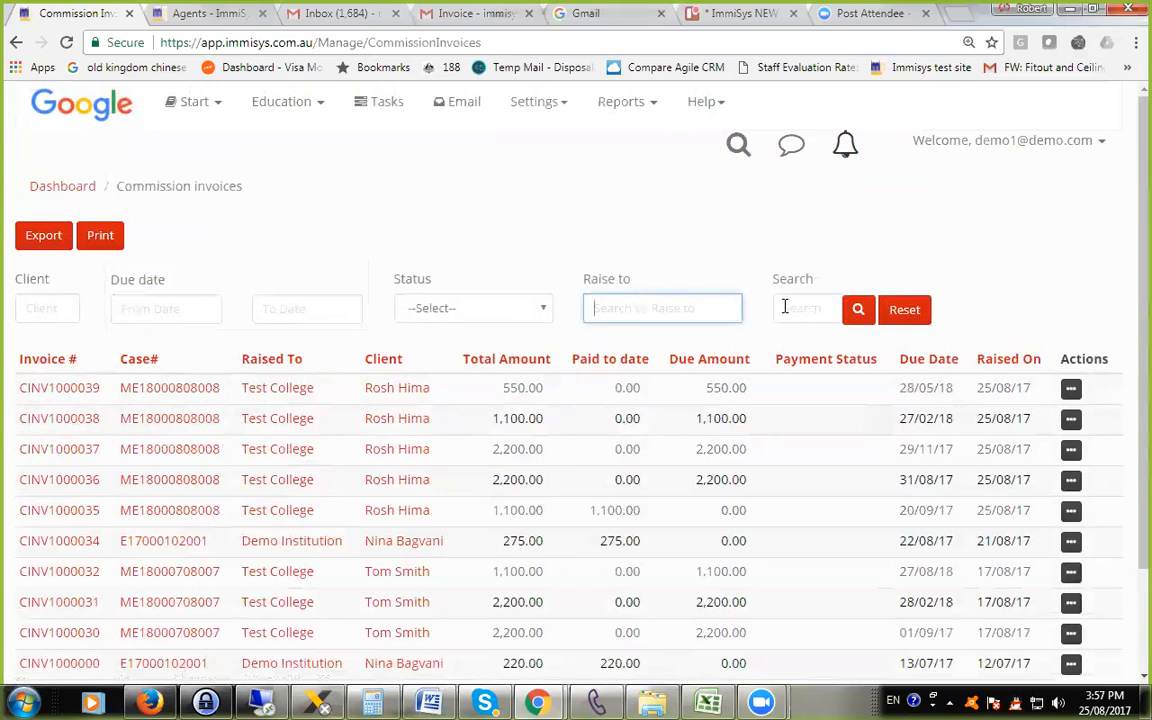
{"action": "type", "text": "test"}
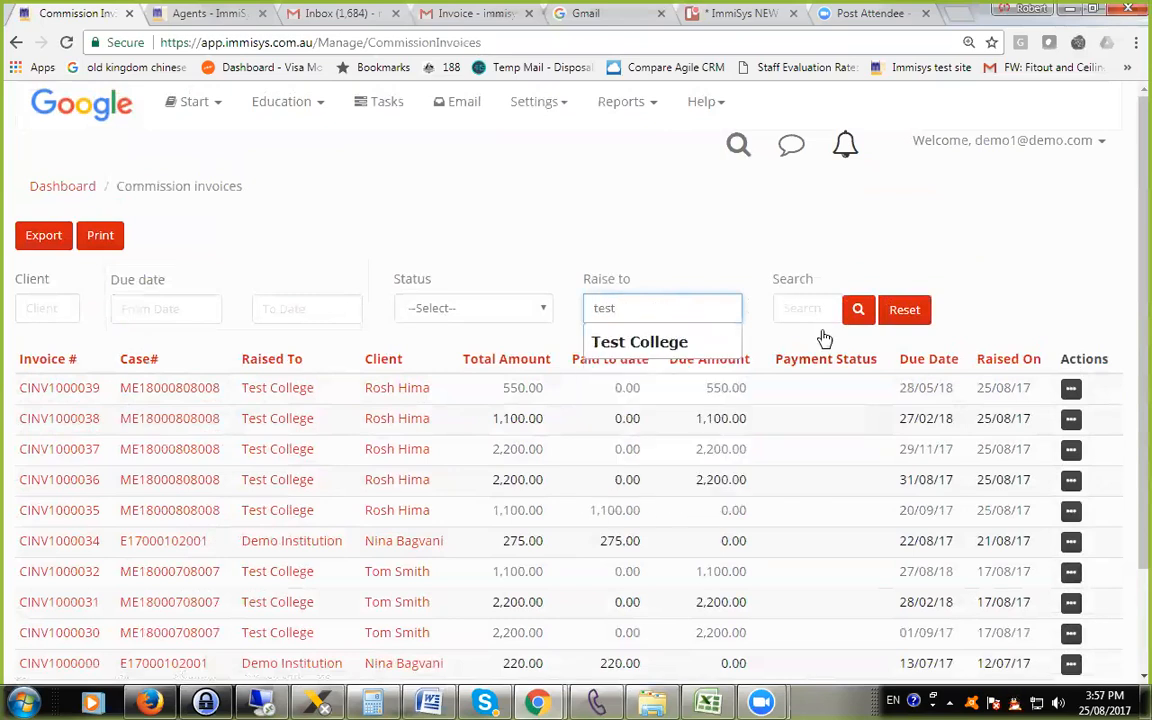
{"action": "left_click", "coordinate": [675, 341]}
{"action": "left_click", "coordinate": [857, 312]}
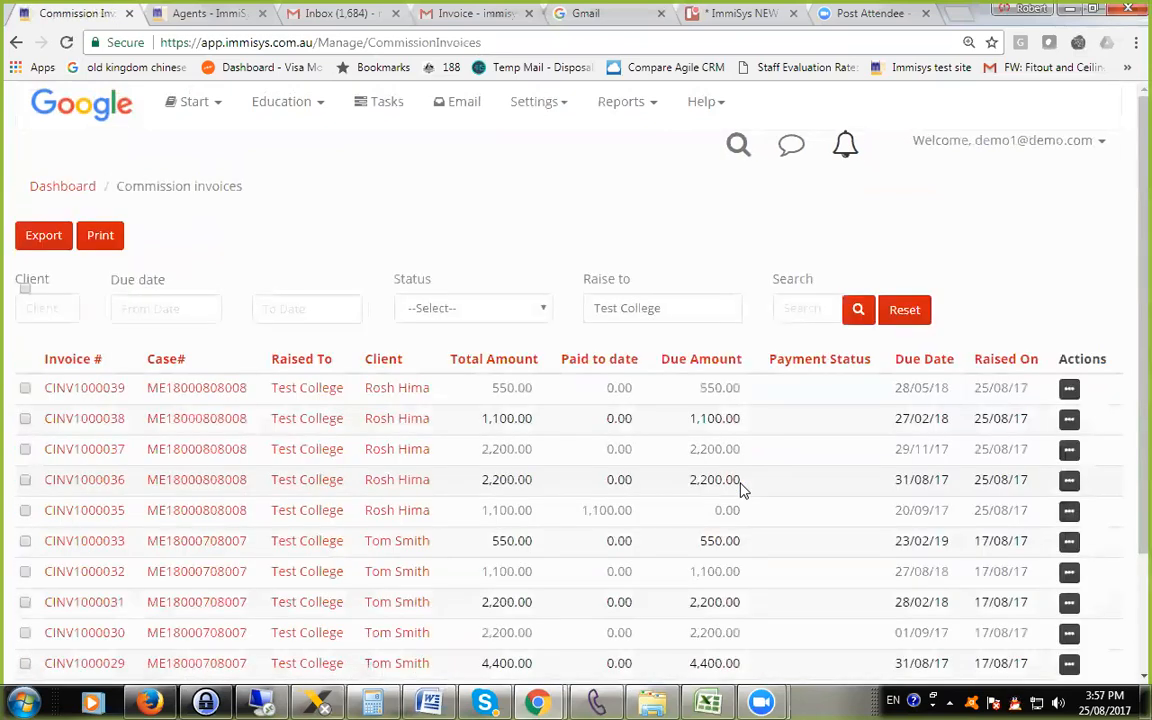
Review the filtered invoices and their bulk actions, view the receive payment form and close it without recording anything.
{"action": "scroll", "coordinate": [740, 490], "scroll_direction": "down", "scroll_amount": 3}
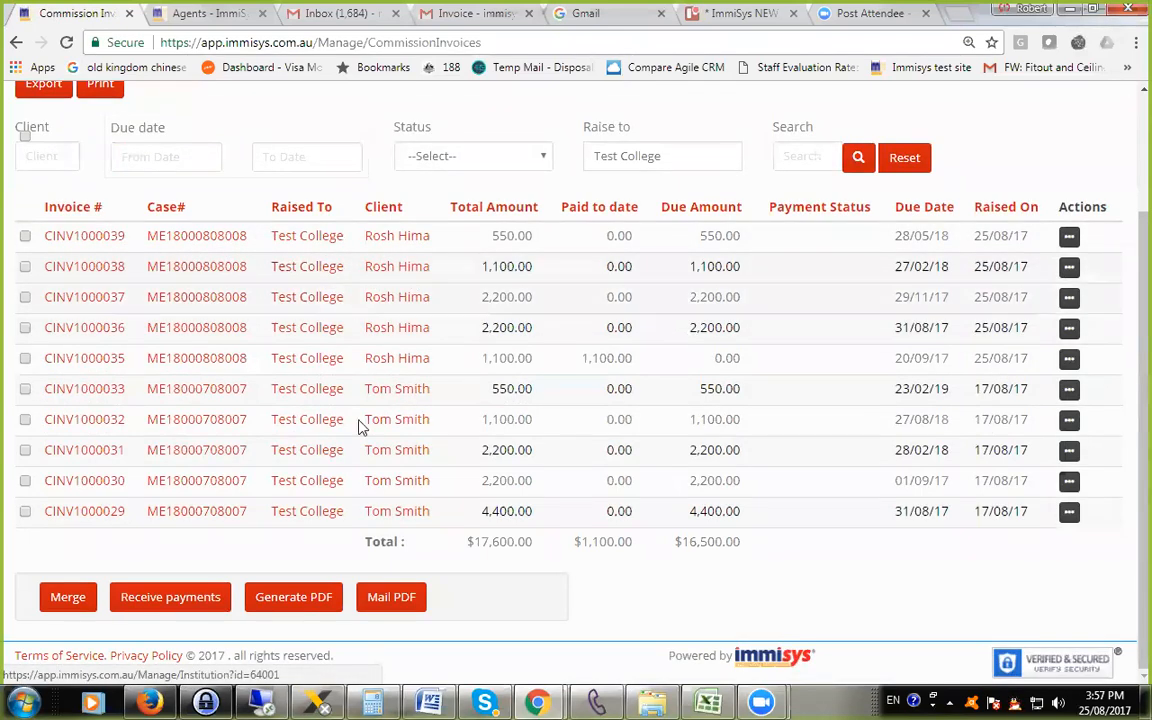
{"action": "scroll", "coordinate": [325, 435], "scroll_direction": "up", "scroll_amount": 1}
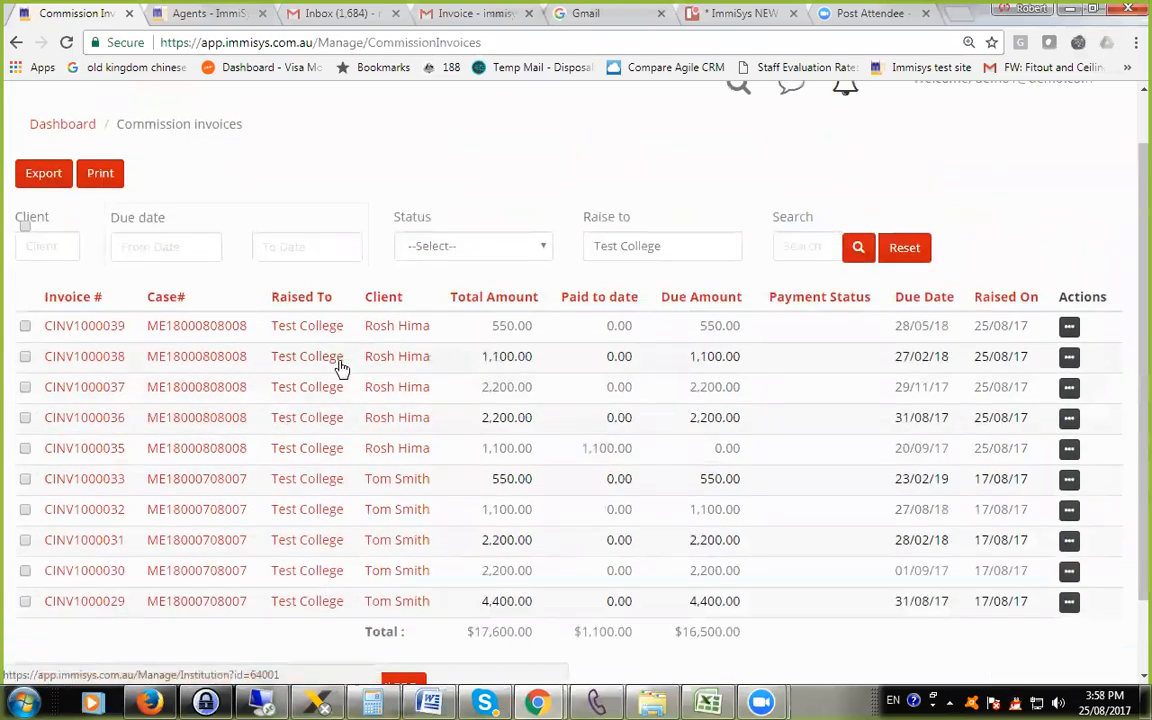
{"action": "scroll", "coordinate": [340, 368], "scroll_direction": "down", "scroll_amount": 1}
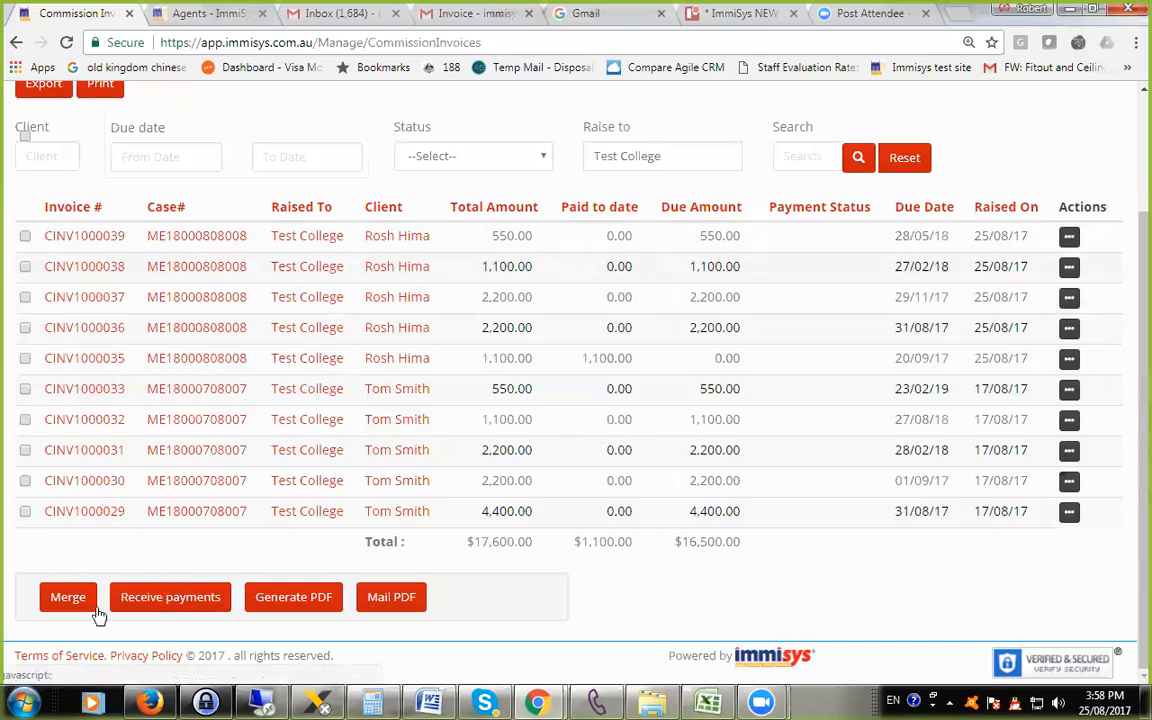
{"action": "left_click", "coordinate": [180, 610]}
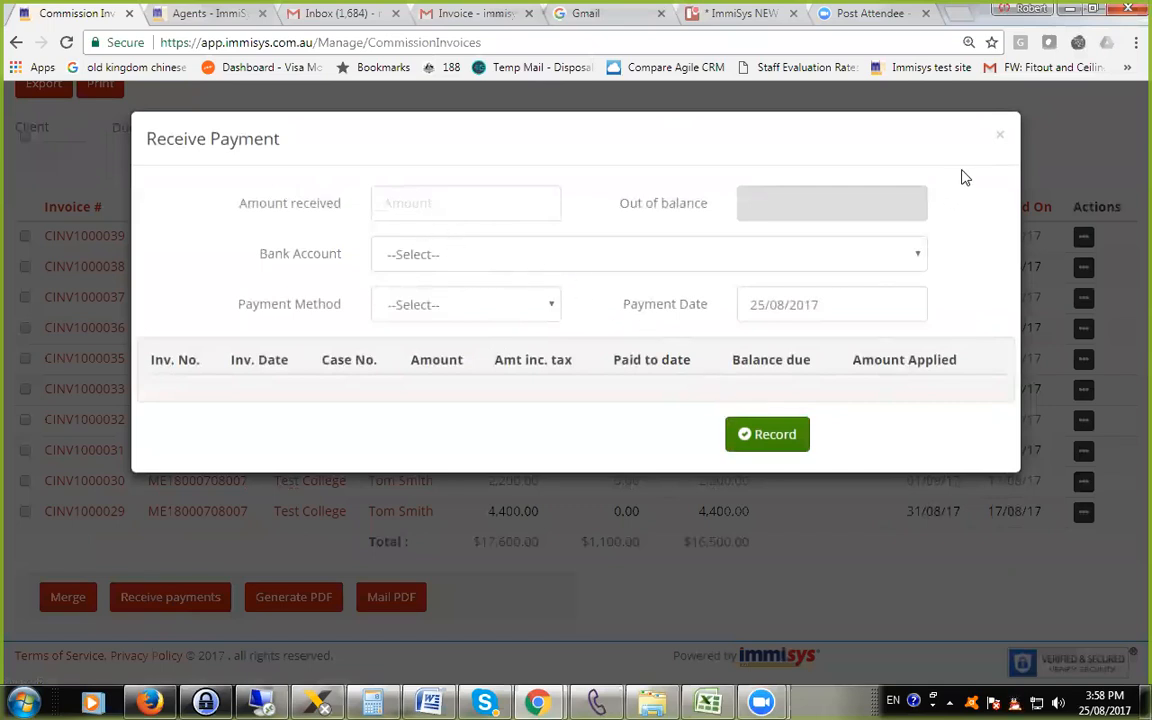
{"action": "left_click", "coordinate": [1000, 137]}
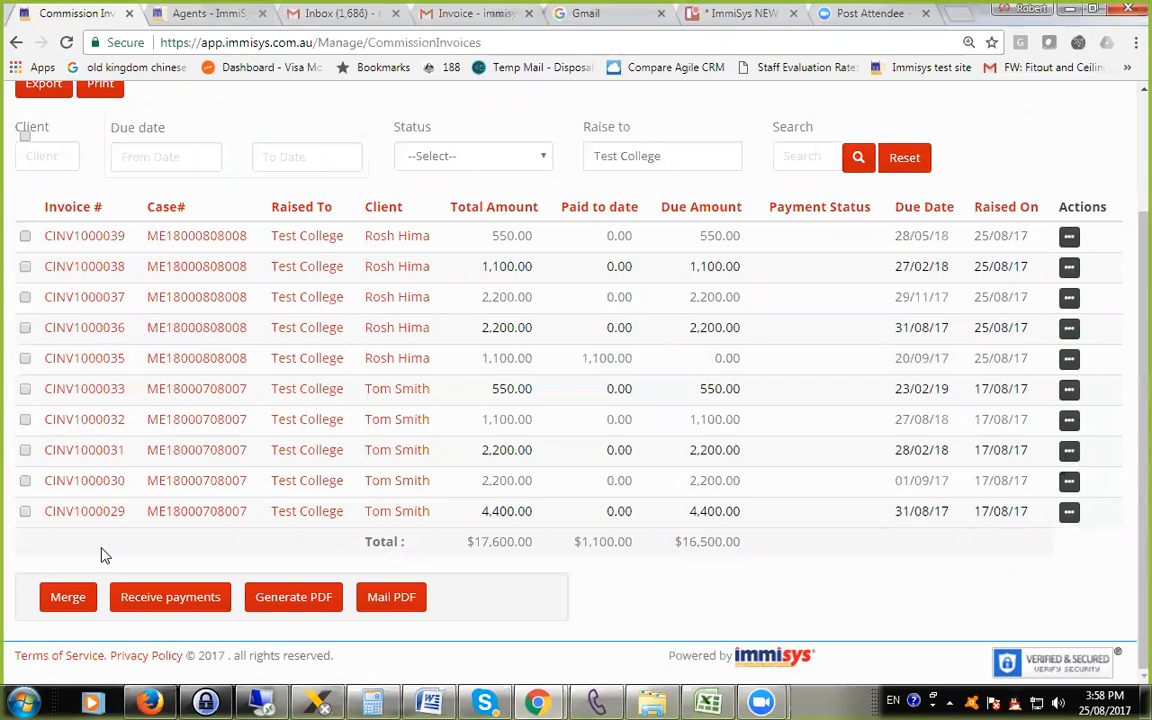
Merge commission invoices CINV1000039, CINV1000038 and CINV1000037 into a single invoice.
{"action": "left_click", "coordinate": [25, 236]}
{"action": "left_click", "coordinate": [25, 267]}
{"action": "left_click", "coordinate": [25, 297]}
{"action": "left_click", "coordinate": [68, 600]}
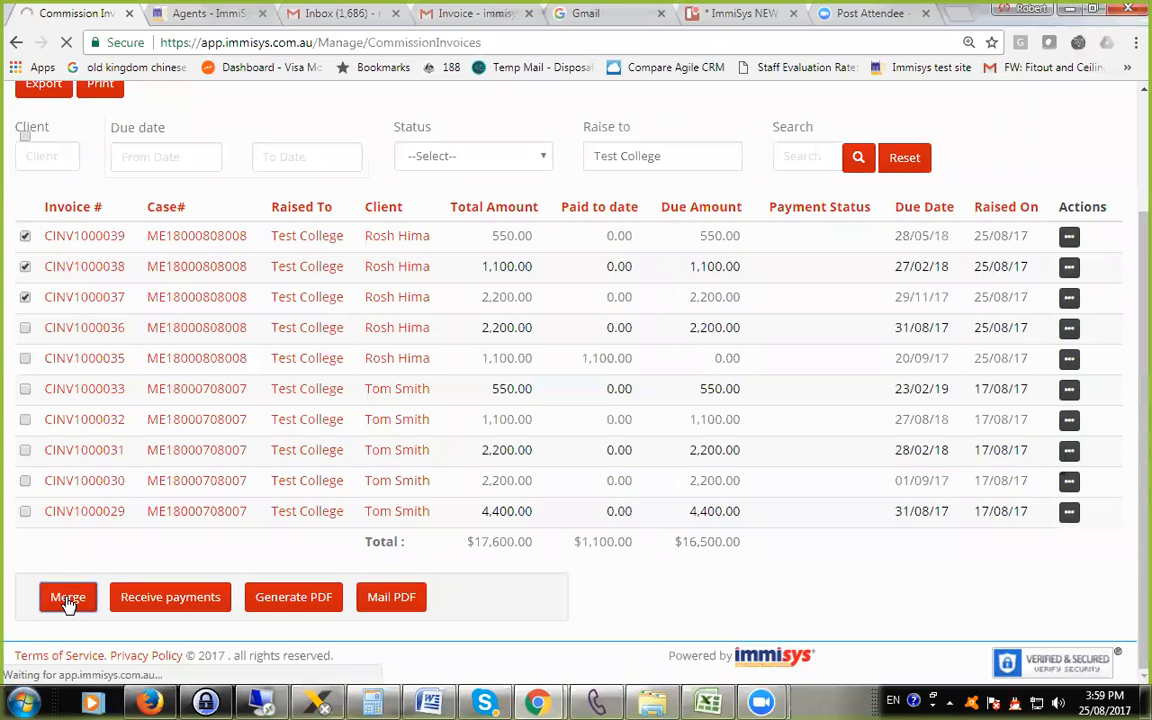
{"action": "scroll", "coordinate": [220, 517], "scroll_direction": "down", "scroll_amount": 3}
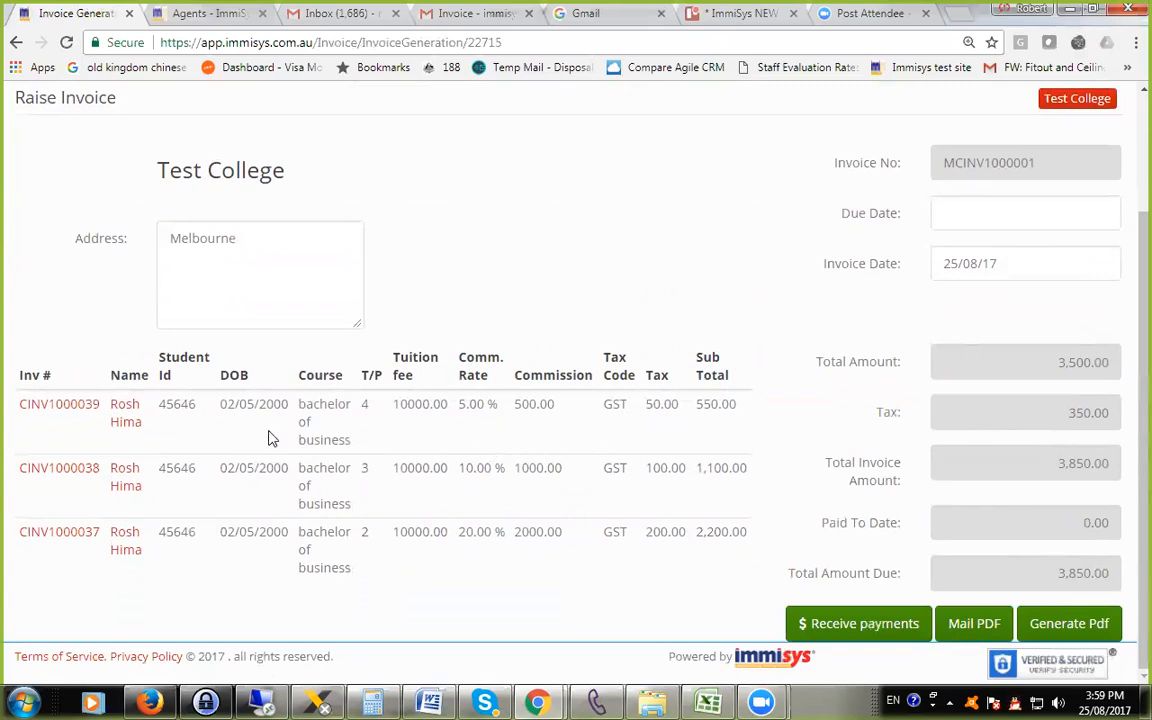
Generate a PDF of the merged invoice, review its student lines, bank details and totals, and close it.
{"action": "left_click", "coordinate": [1055, 627]}
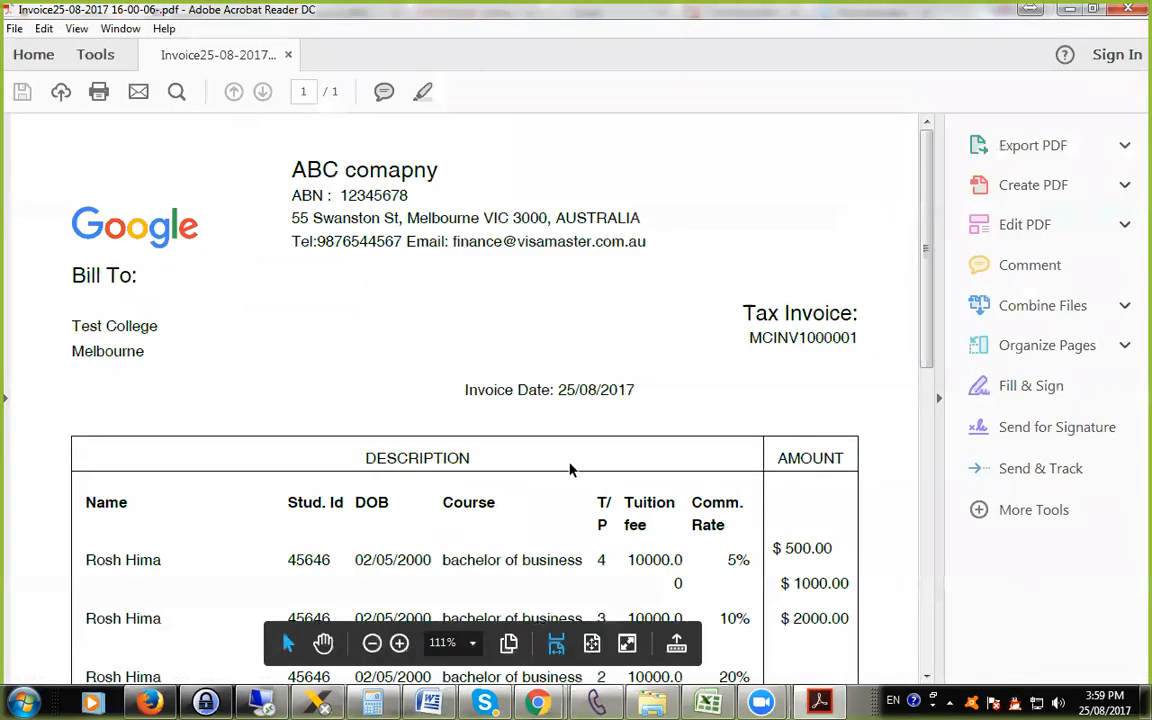
{"action": "scroll", "coordinate": [614, 501], "scroll_direction": "down", "scroll_amount": 5}
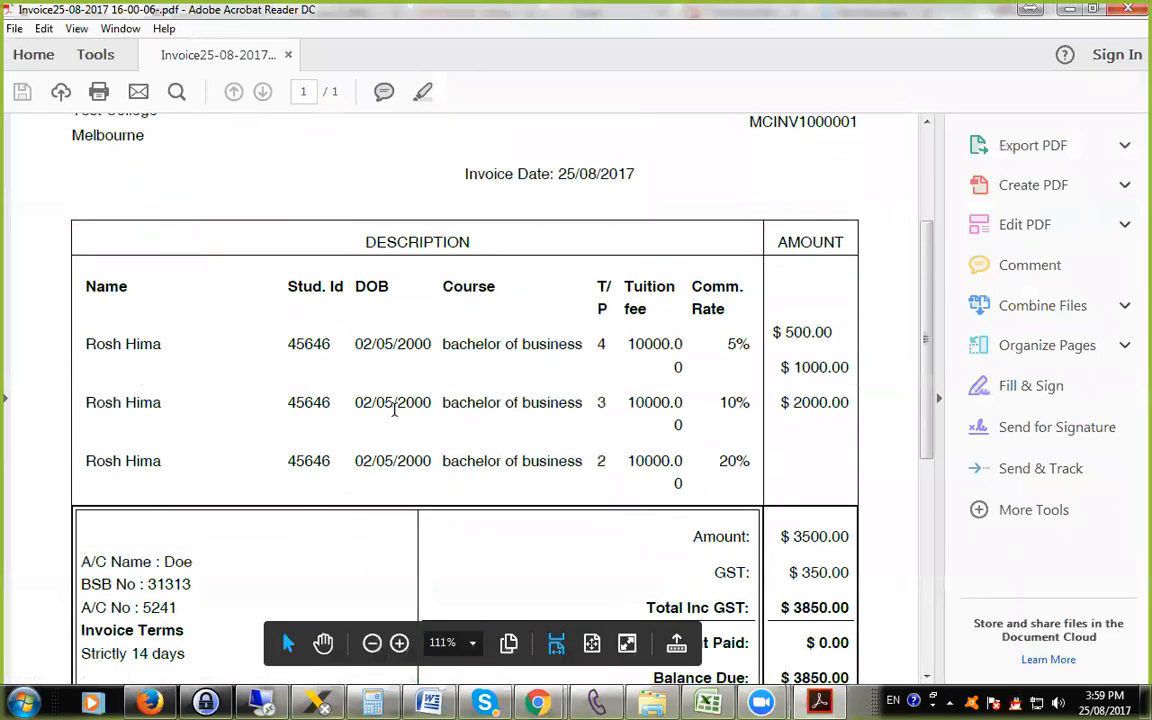
{"action": "scroll", "coordinate": [304, 362], "scroll_direction": "up", "scroll_amount": 1}
{"action": "scroll", "coordinate": [220, 407], "scroll_direction": "down", "scroll_amount": 3}
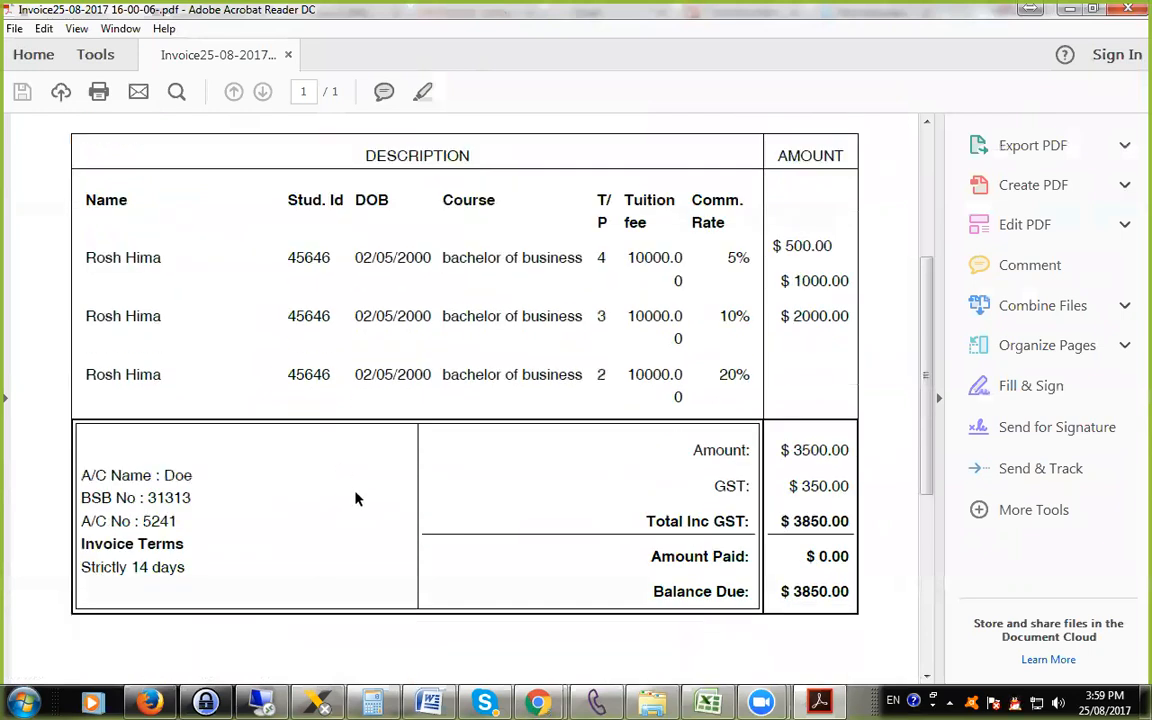
{"action": "scroll", "coordinate": [356, 490], "scroll_direction": "up", "scroll_amount": 7}
{"action": "scroll", "coordinate": [360, 483], "scroll_direction": "down", "scroll_amount": 8}
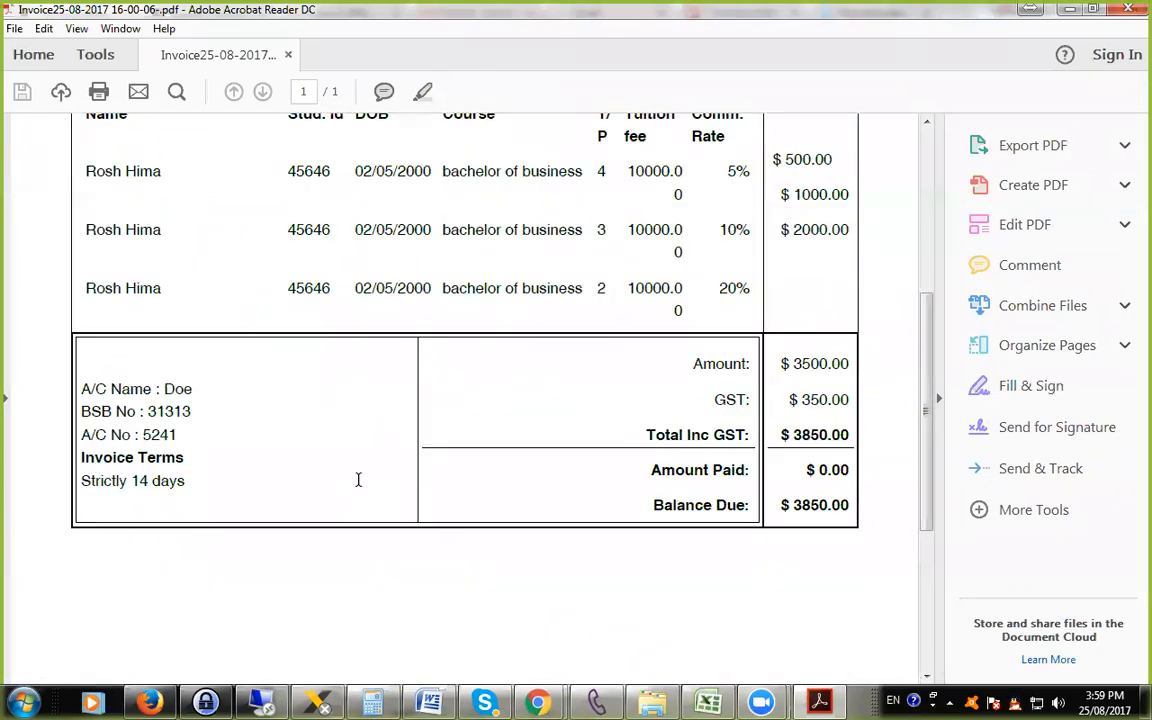
{"action": "scroll", "coordinate": [357, 476], "scroll_direction": "up", "scroll_amount": 8}
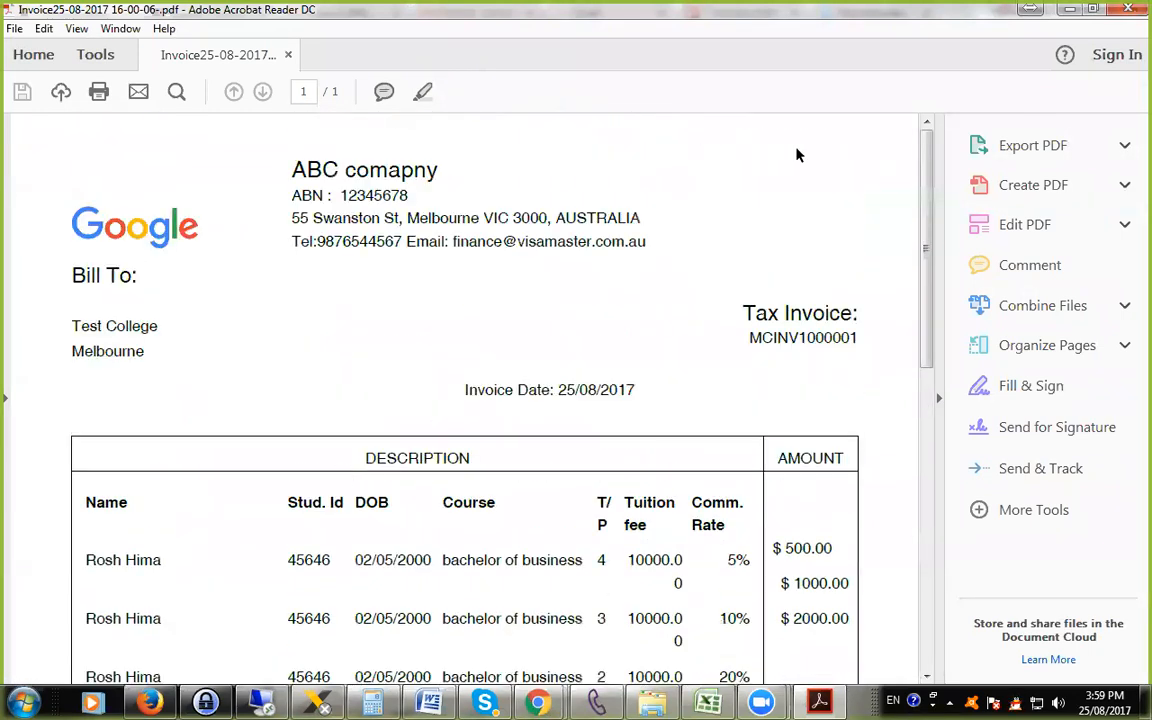
{"action": "left_click", "coordinate": [1127, 9]}
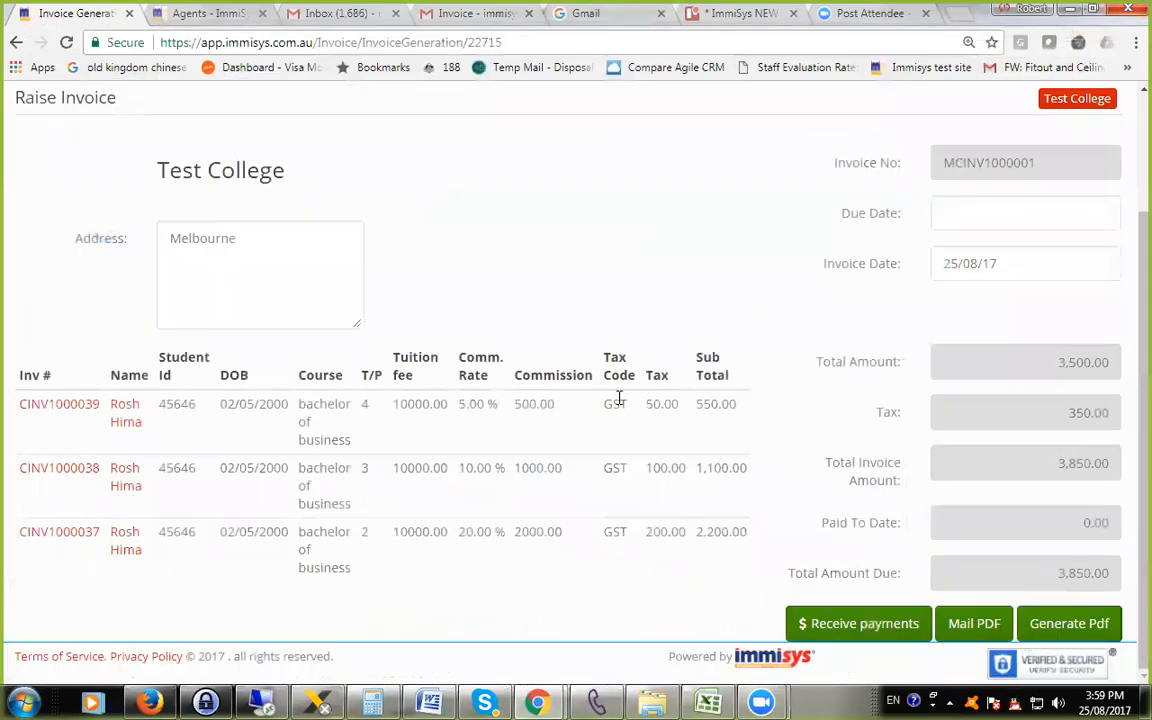
Return from the merged invoice to the commission invoices list and open the sub-agent commissions overview.
{"action": "scroll", "coordinate": [370, 284], "scroll_direction": "up", "scroll_amount": 2}
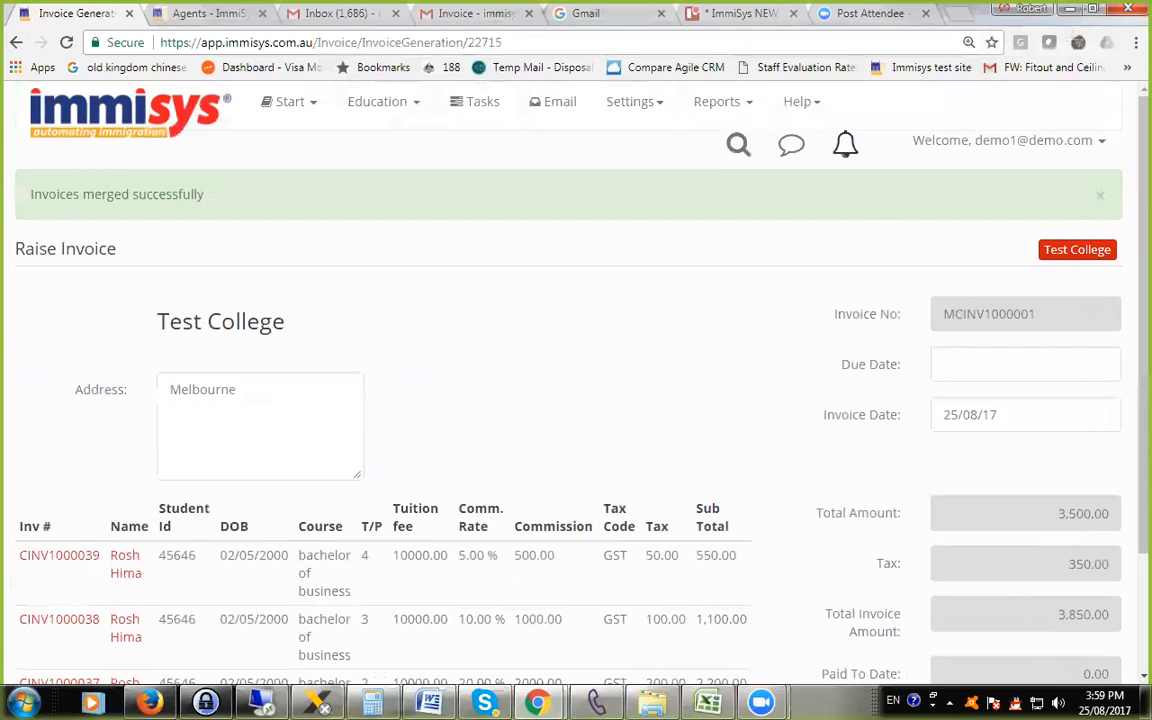
{"action": "right_click", "coordinate": [467, 244]}
{"action": "left_click", "coordinate": [500, 255]}
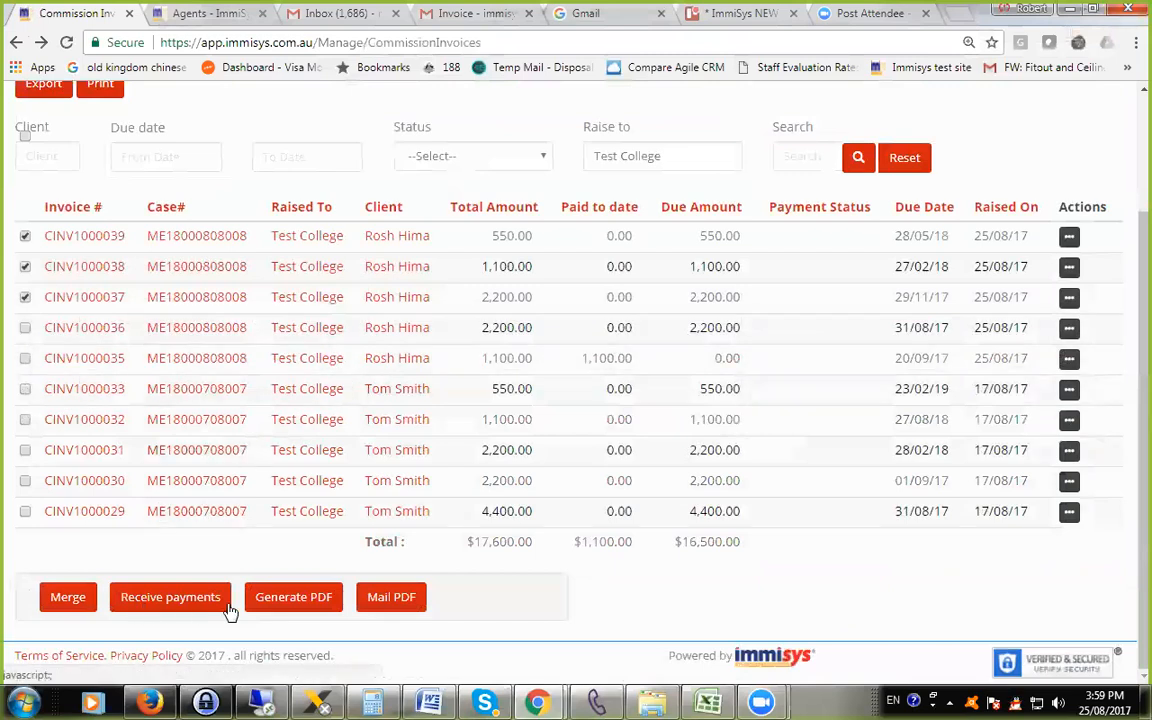
{"action": "scroll", "coordinate": [289, 617], "scroll_direction": "up", "scroll_amount": 3}
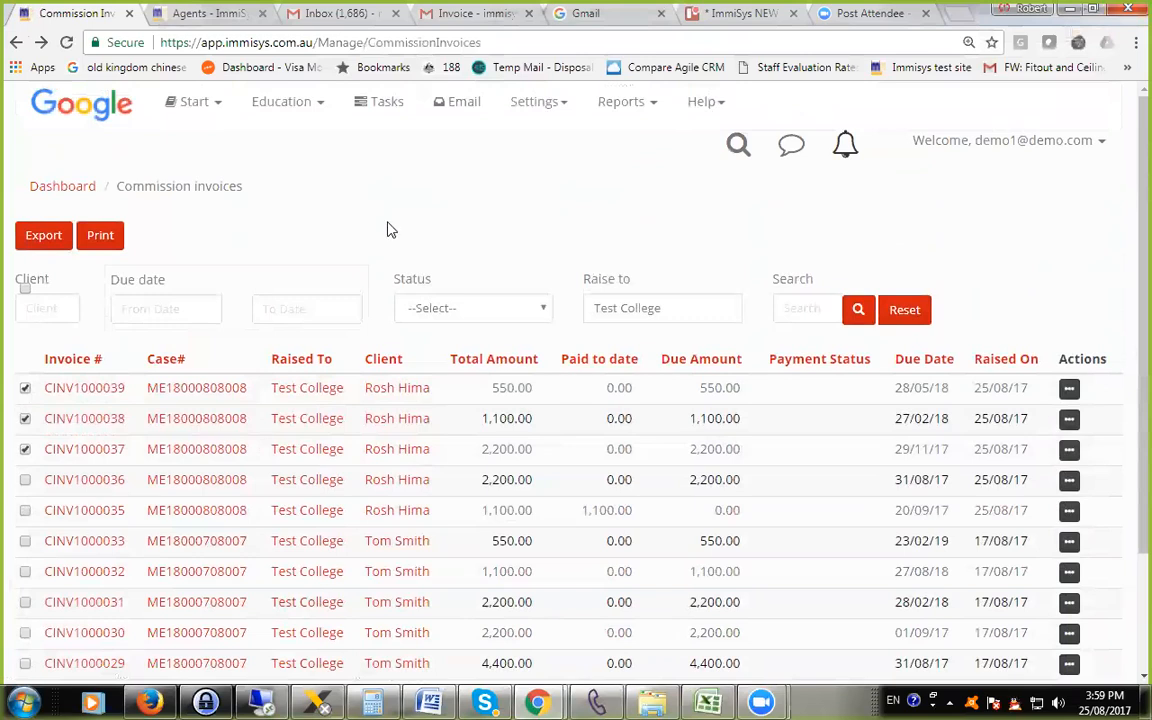
{"action": "left_click", "coordinate": [284, 112]}
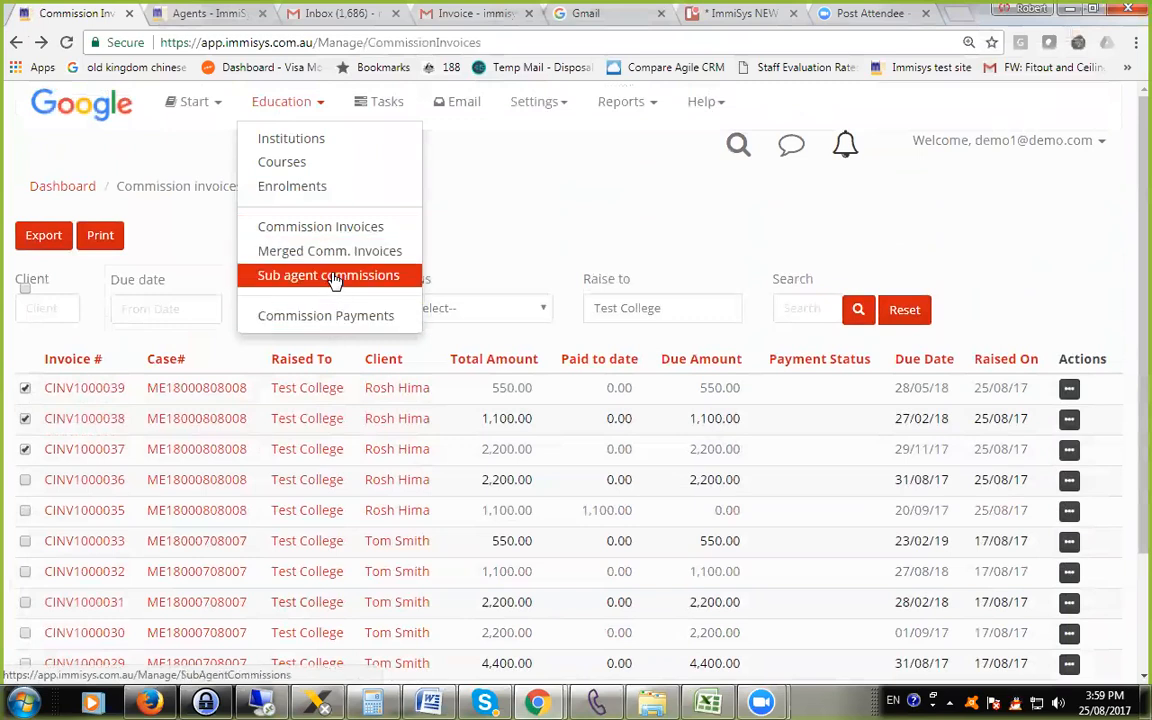
{"action": "left_click", "coordinate": [334, 279]}
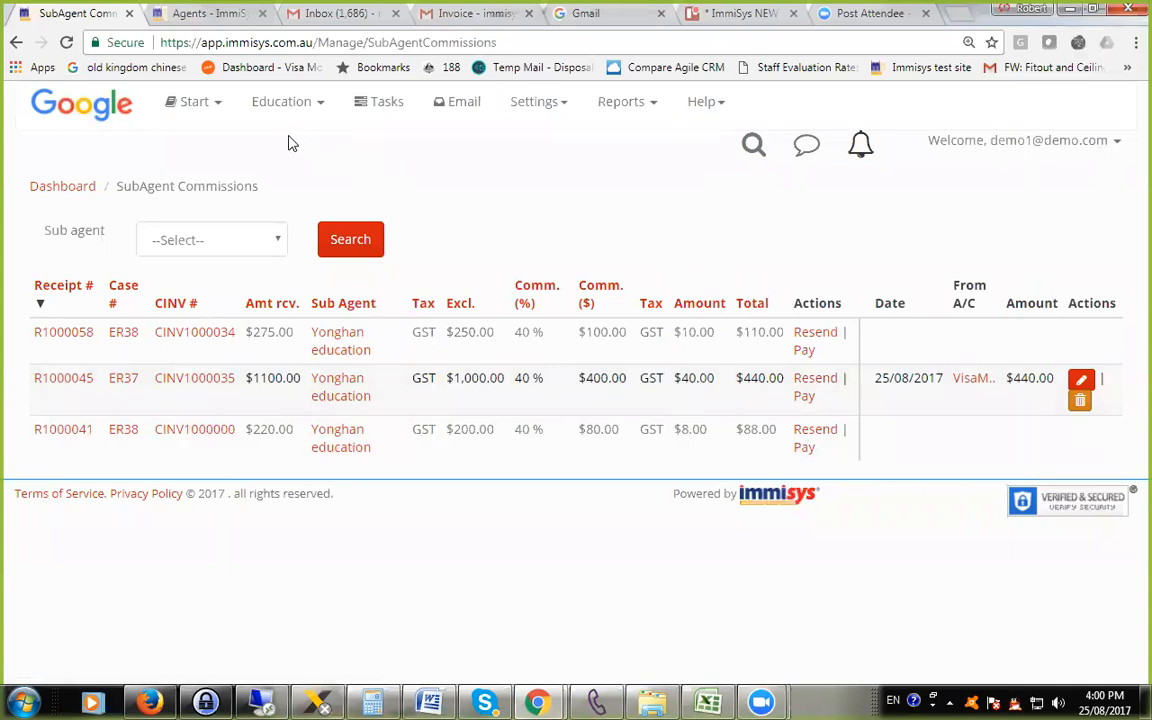
Filter the commission payments list to receipts from 01/07/2017 to 25/08/2017 and view the available staff filter choices.
{"action": "left_click", "coordinate": [290, 105]}
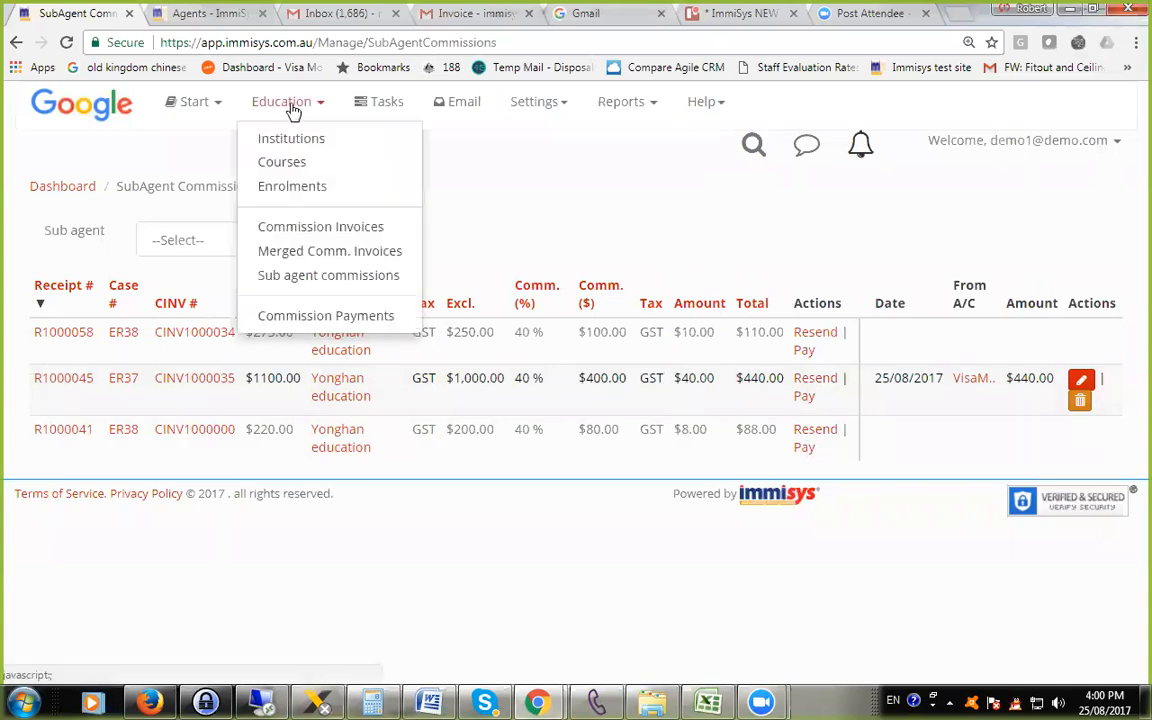
{"action": "left_click", "coordinate": [340, 316]}
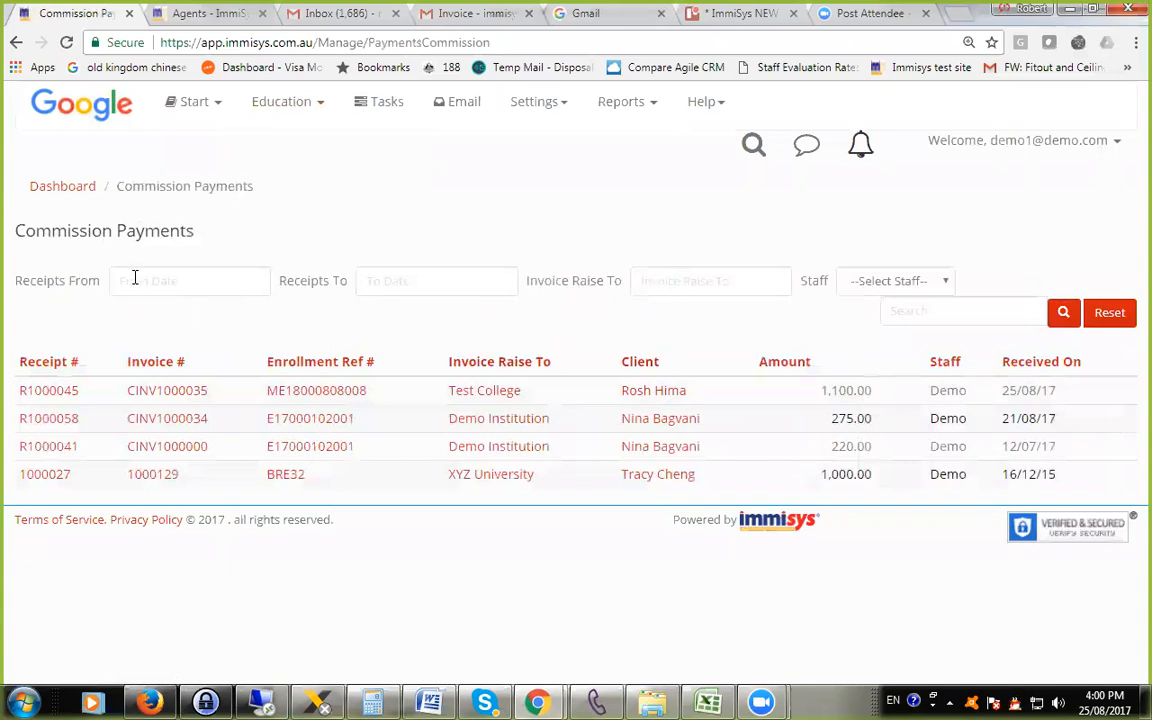
{"action": "left_click", "coordinate": [175, 279]}
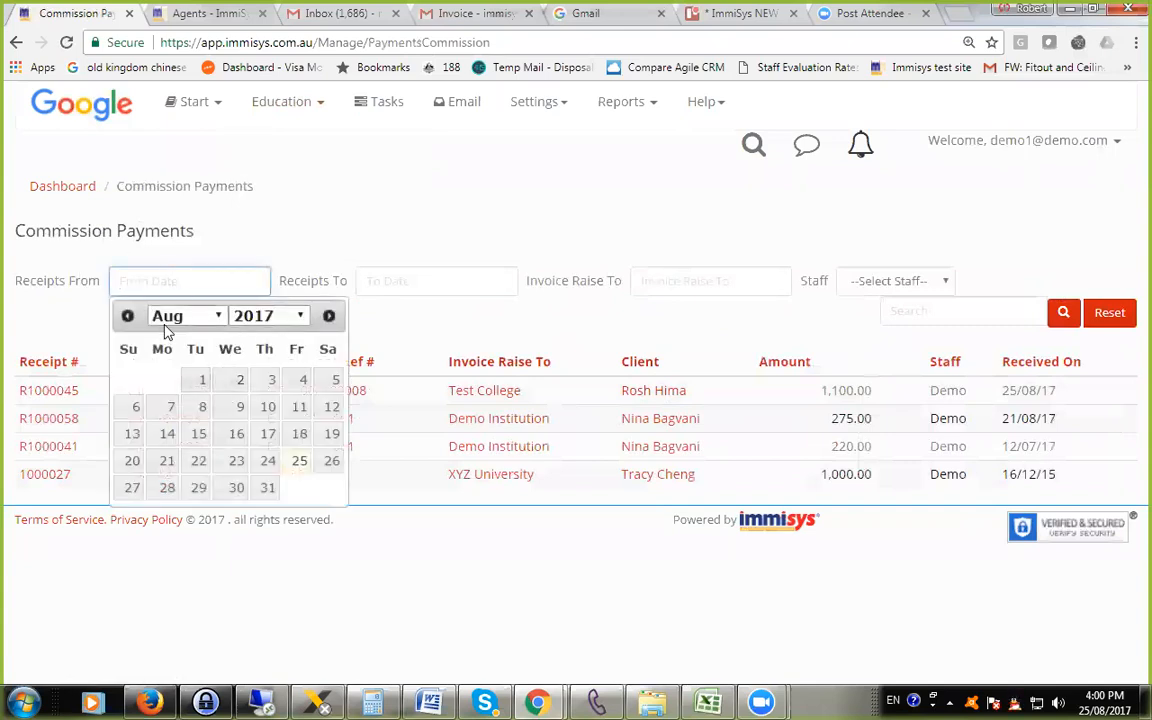
{"action": "left_click", "coordinate": [128, 316]}
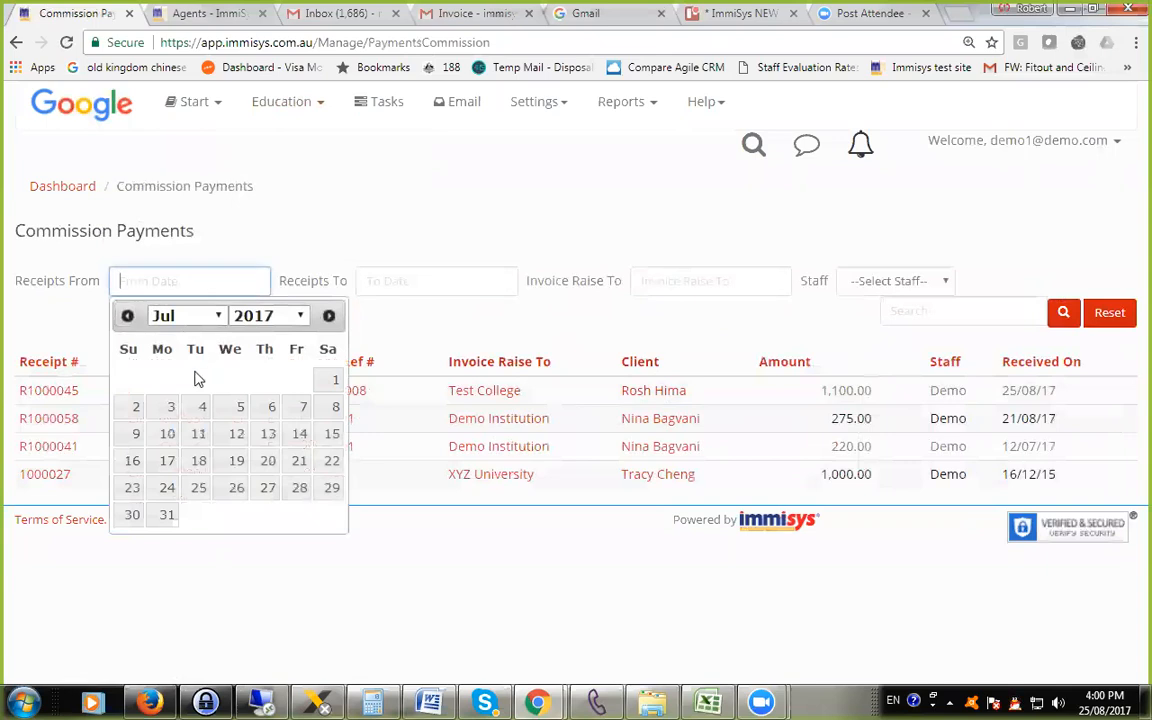
{"action": "left_click", "coordinate": [328, 379]}
{"action": "left_click", "coordinate": [445, 278]}
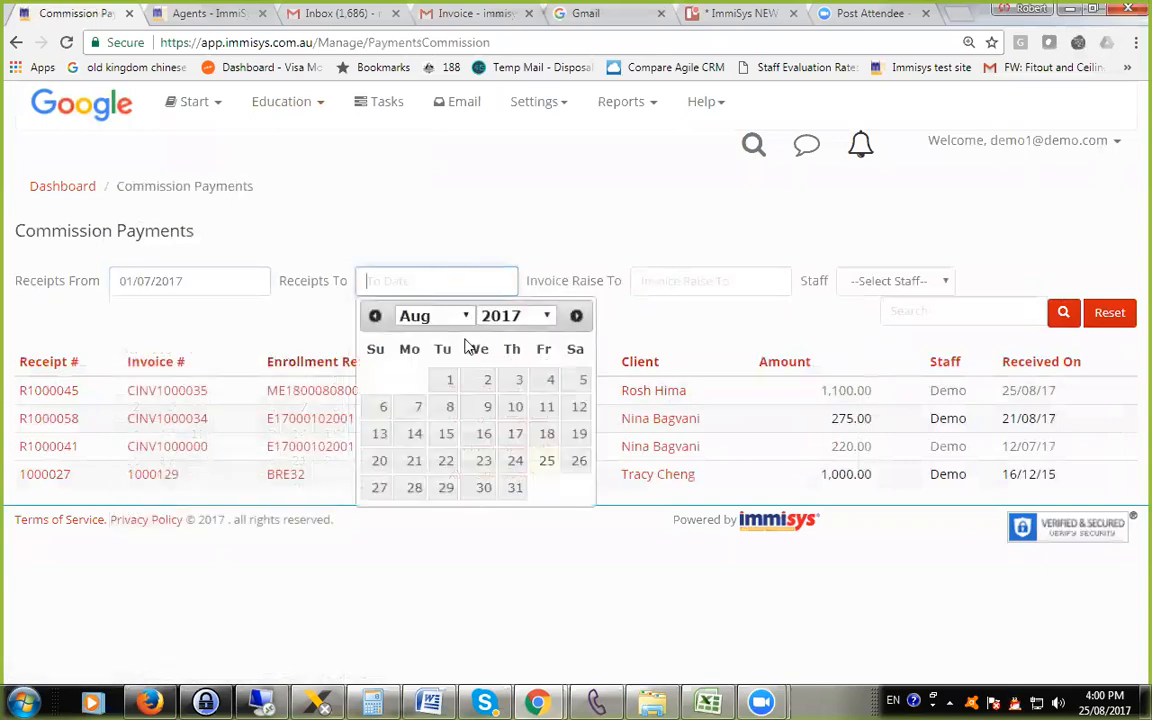
{"action": "left_click", "coordinate": [548, 461]}
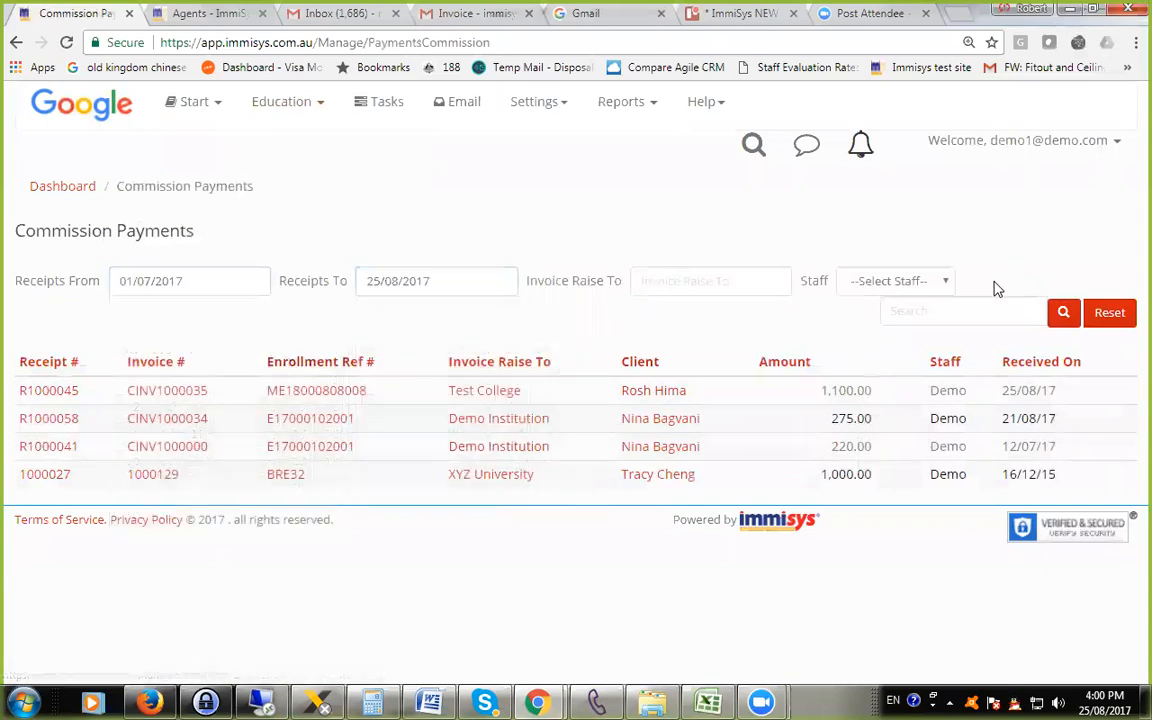
{"action": "left_click", "coordinate": [1066, 314]}
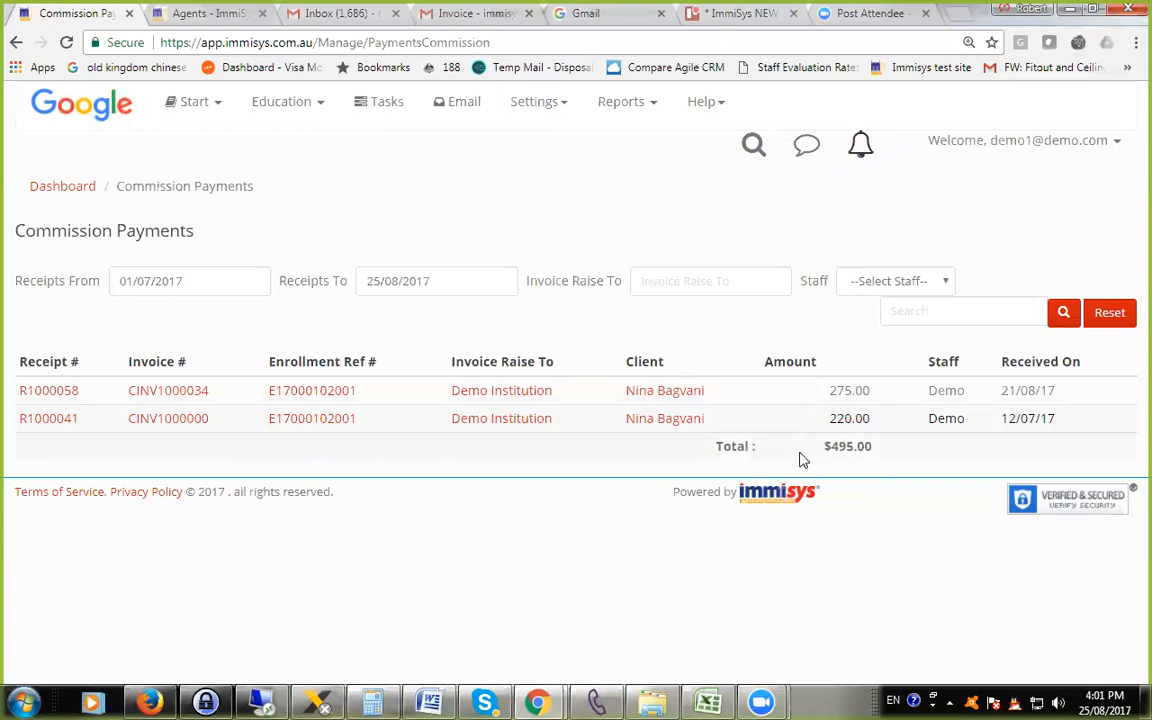
{"action": "left_click", "coordinate": [893, 284]}
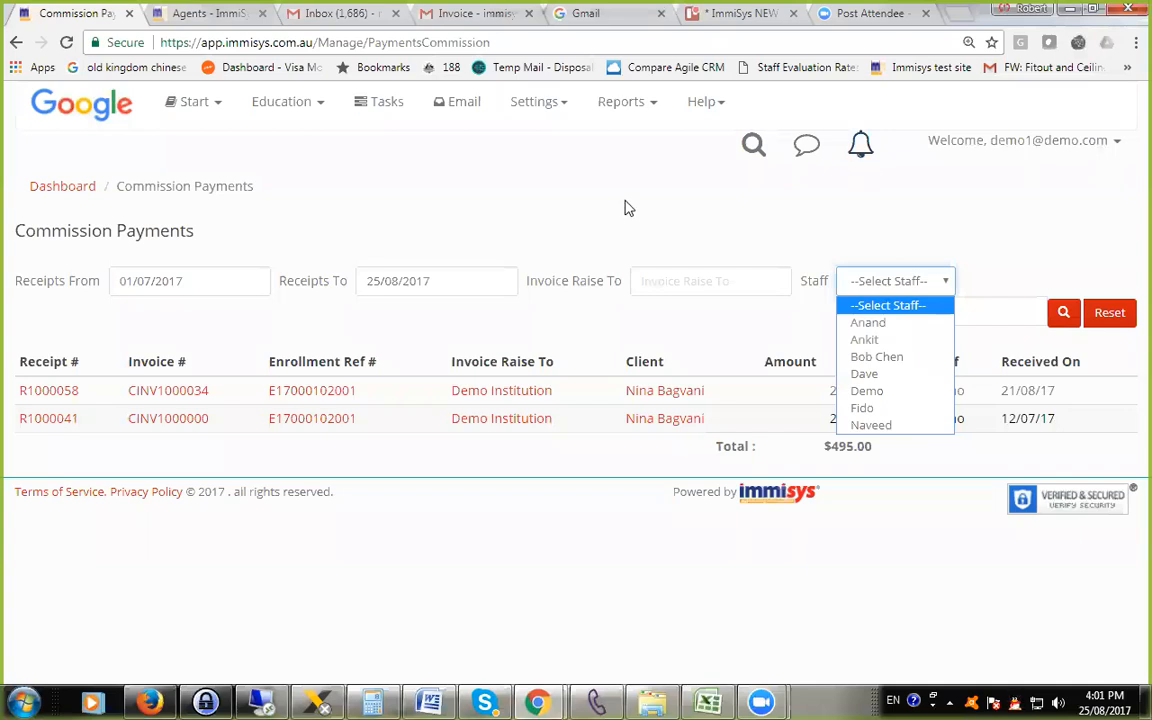
{"action": "left_click", "coordinate": [570, 187]}
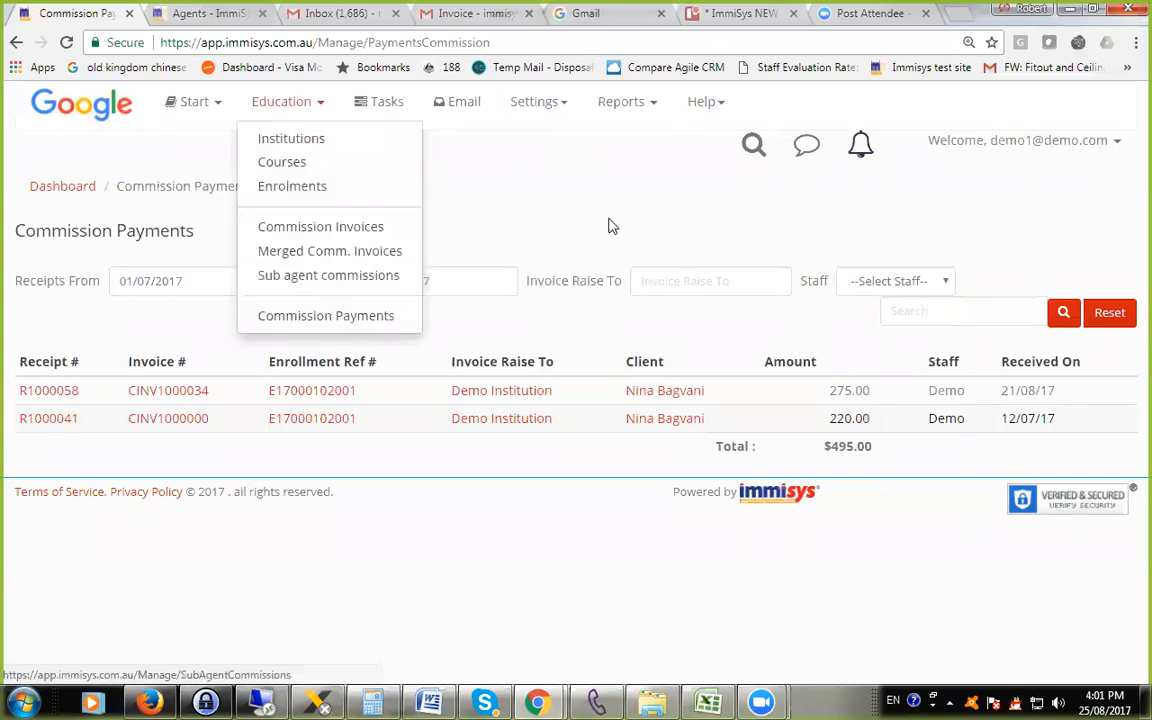
Open the Converted Enrolments report, set the COE received range to 01/08/2017 through 31/08/2017 and view the staff filter choices.
{"action": "mouse_move", "coordinate": [628, 112]}
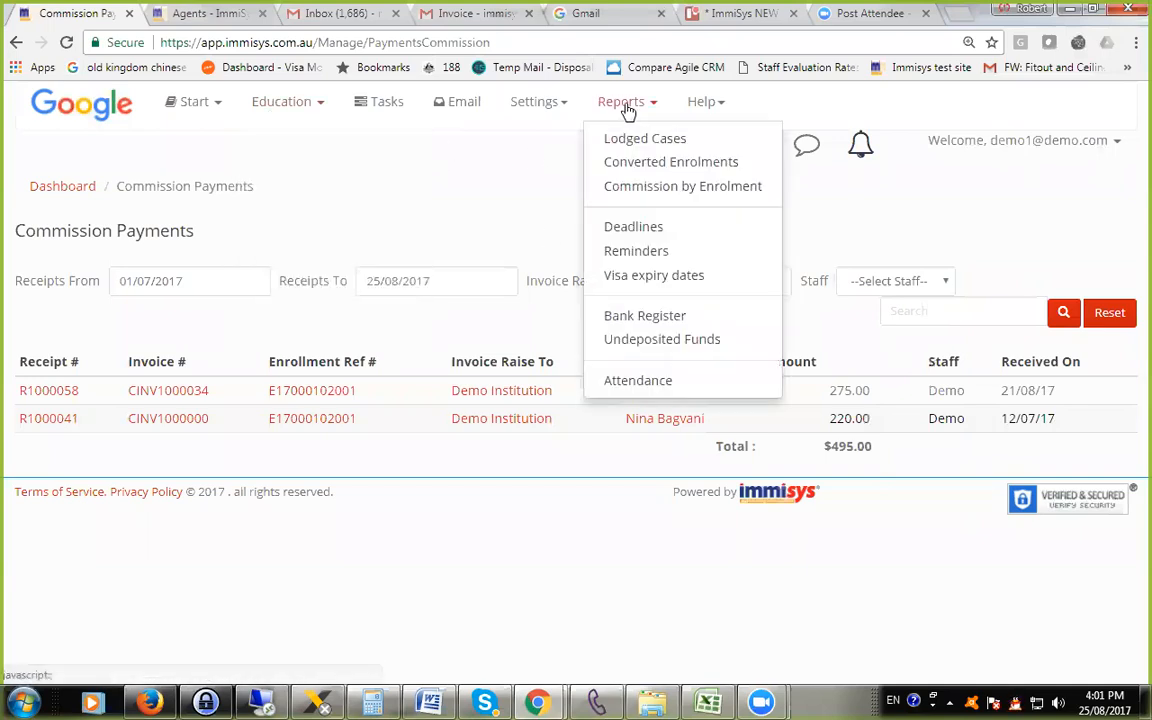
{"action": "left_click", "coordinate": [660, 166]}
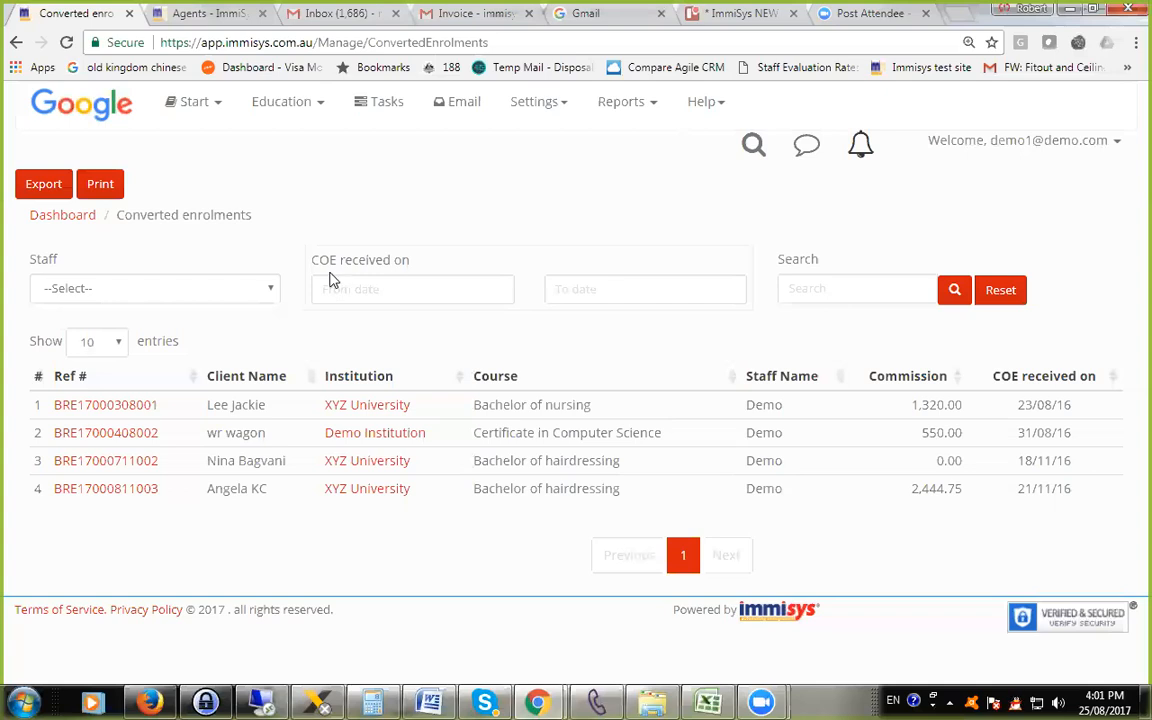
{"action": "left_click", "coordinate": [419, 289]}
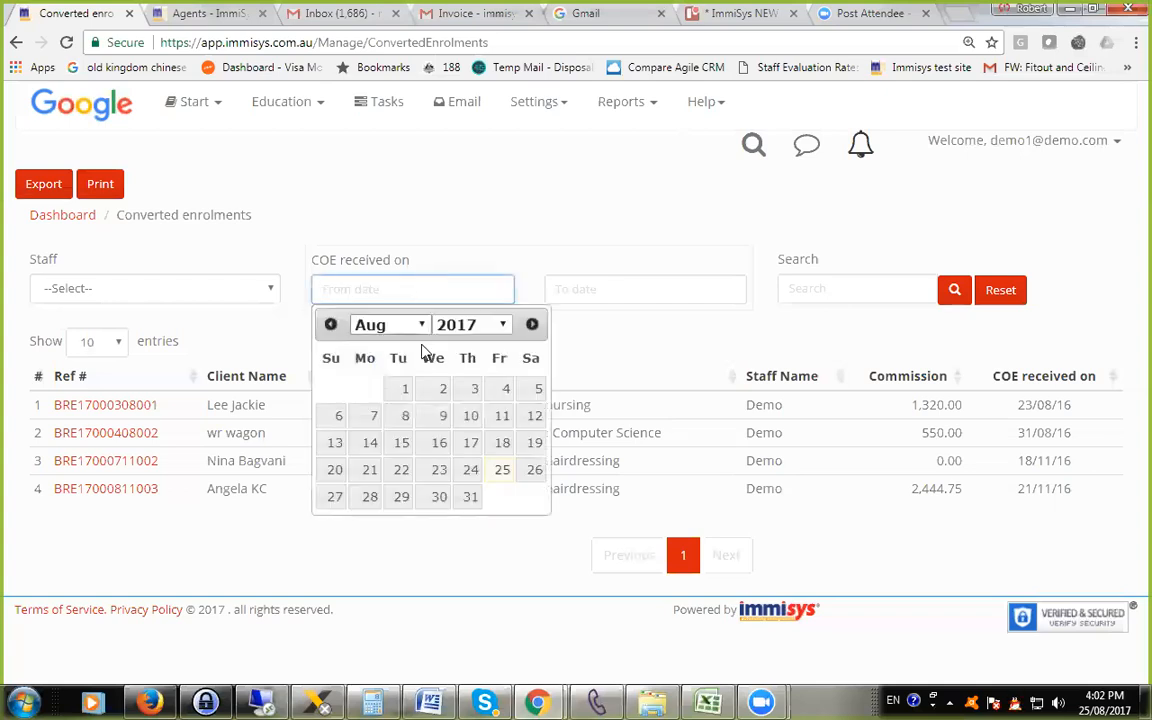
{"action": "left_click", "coordinate": [405, 392]}
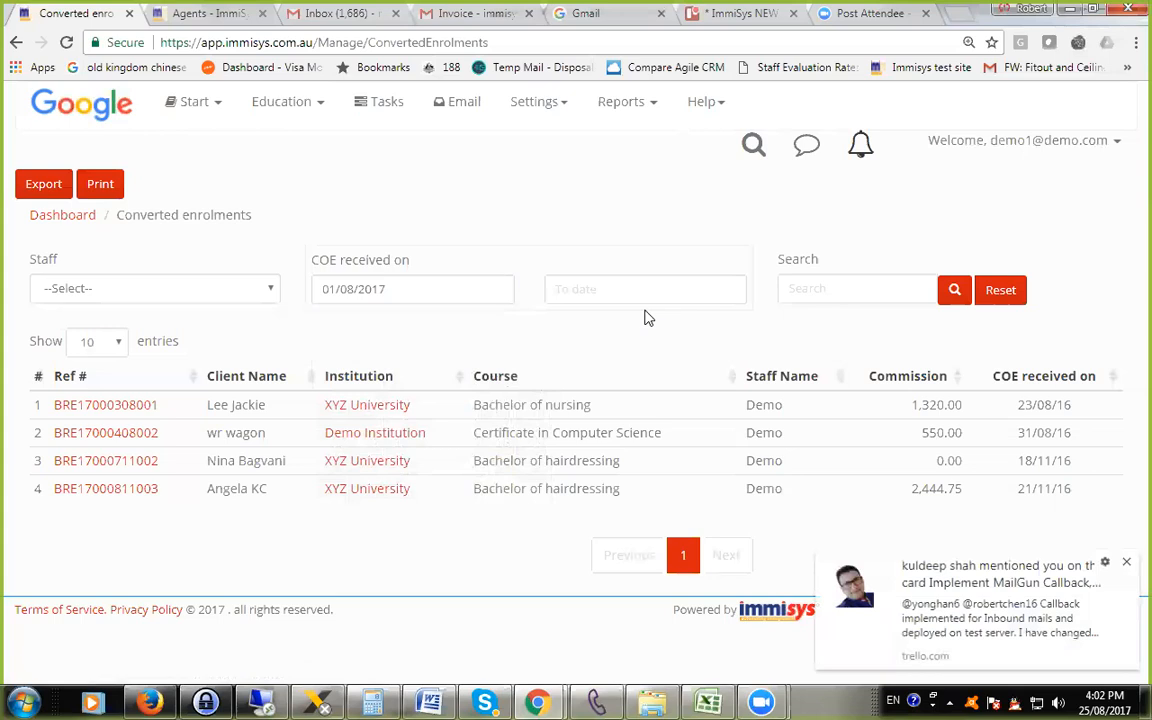
{"action": "left_click", "coordinate": [605, 289]}
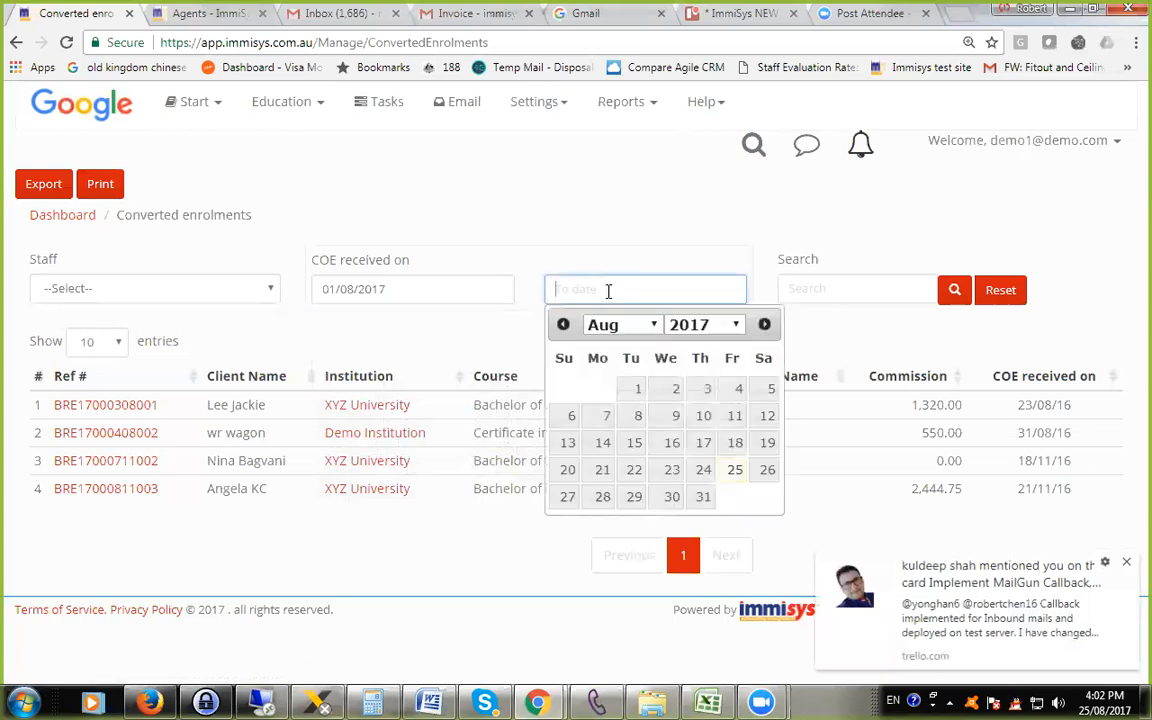
{"action": "left_click", "coordinate": [1127, 567]}
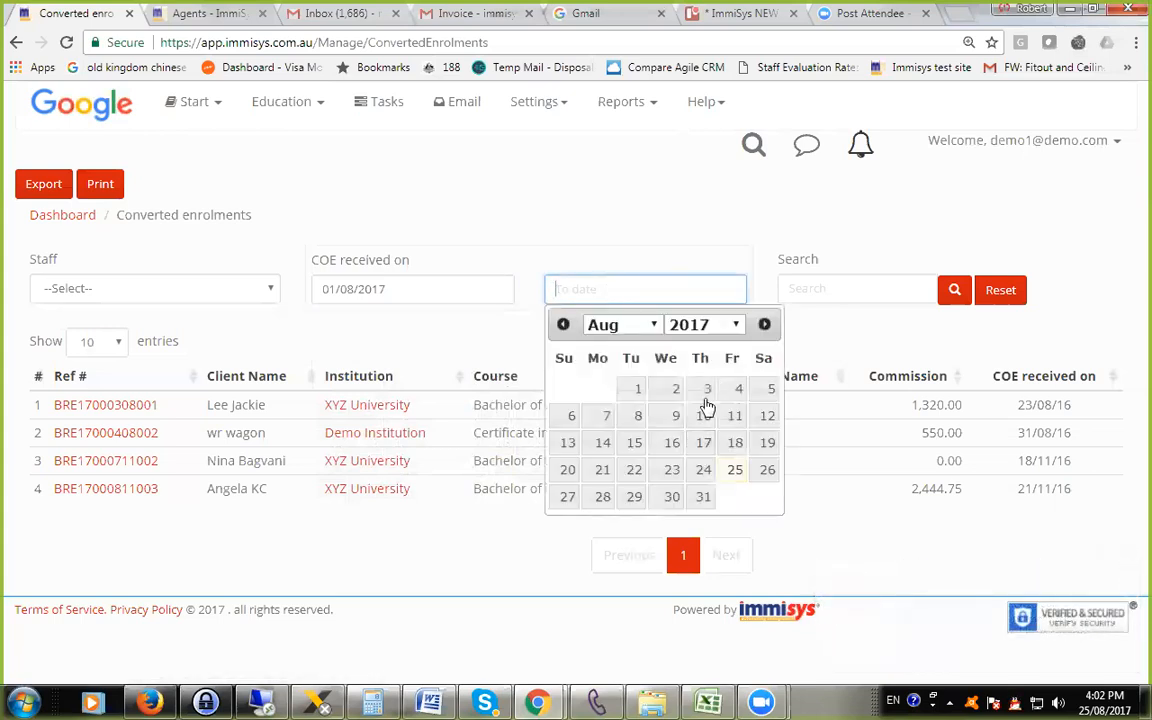
{"action": "left_click", "coordinate": [702, 495]}
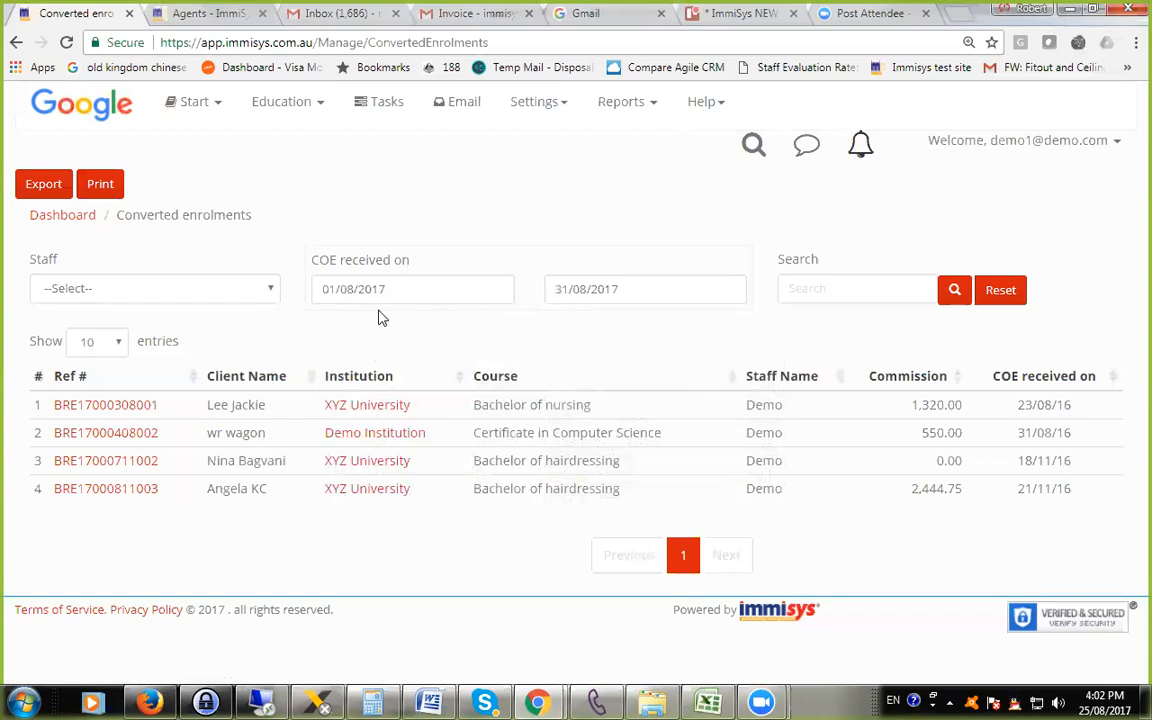
{"action": "left_click", "coordinate": [215, 292]}
{"action": "key", "text": "d"}
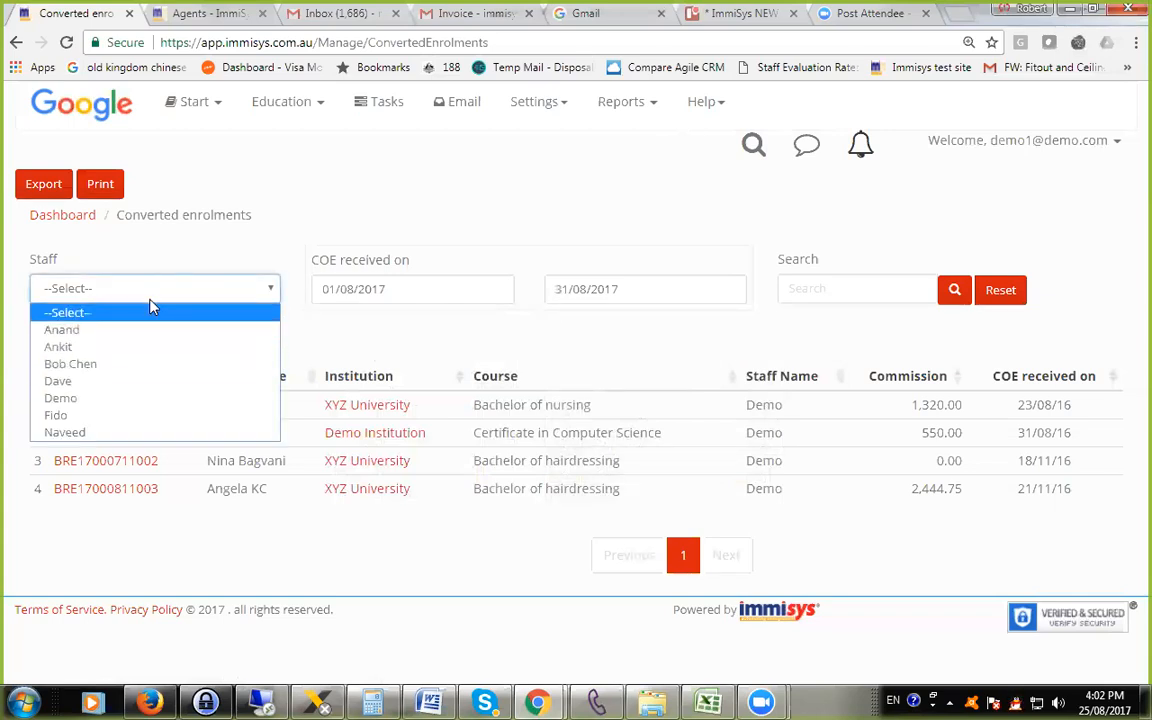
{"action": "left_click", "coordinate": [436, 336]}
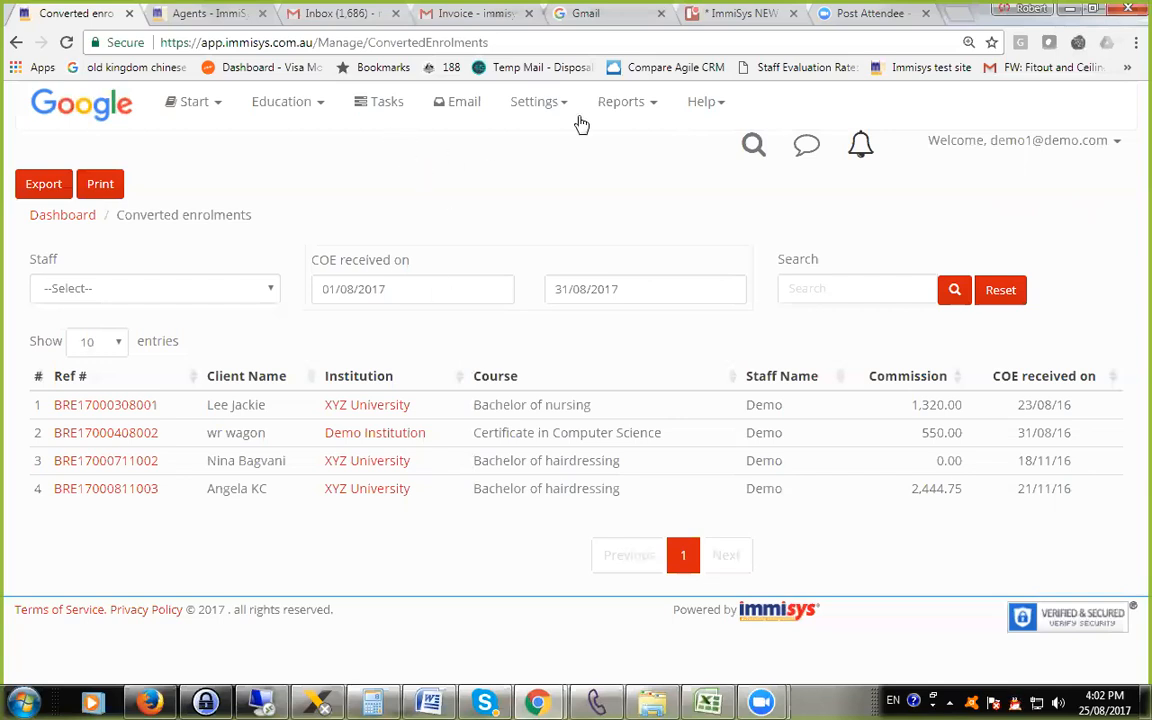
Open the Commission by Enrolment report and review its enrolment rows, commission amounts, payments to date and balances due.
{"action": "left_click", "coordinate": [614, 107]}
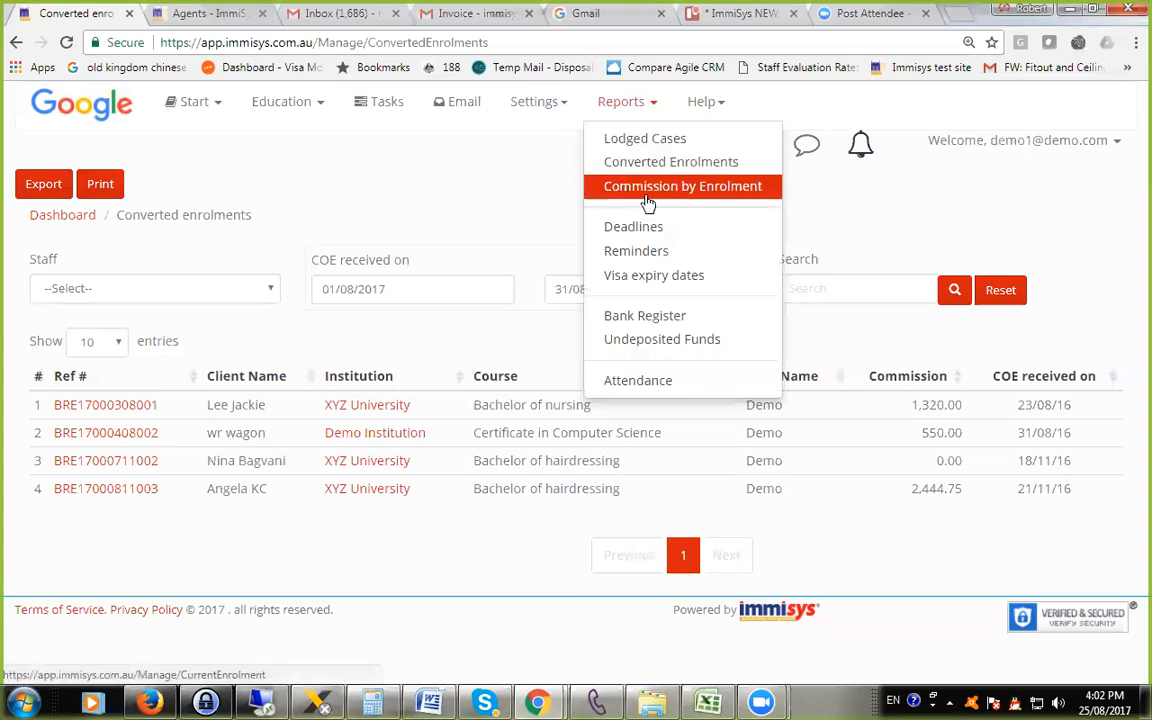
{"action": "left_click", "coordinate": [664, 195]}
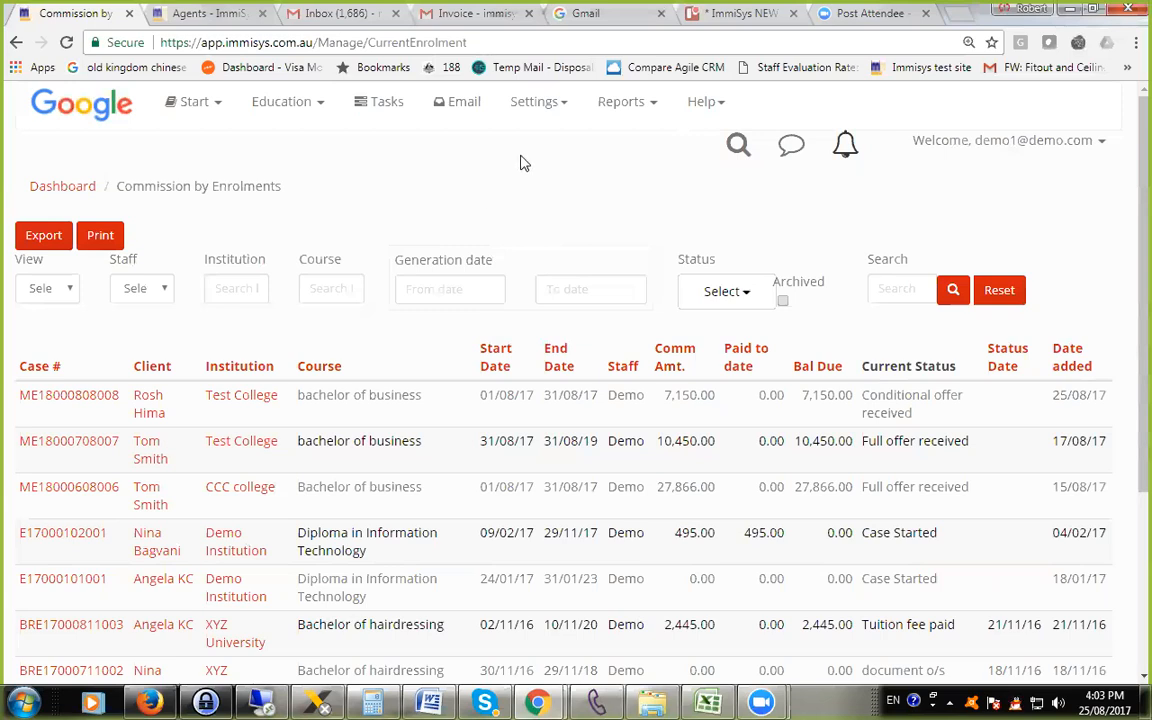
{"action": "scroll", "coordinate": [620, 500], "scroll_direction": "down", "scroll_amount": 2}
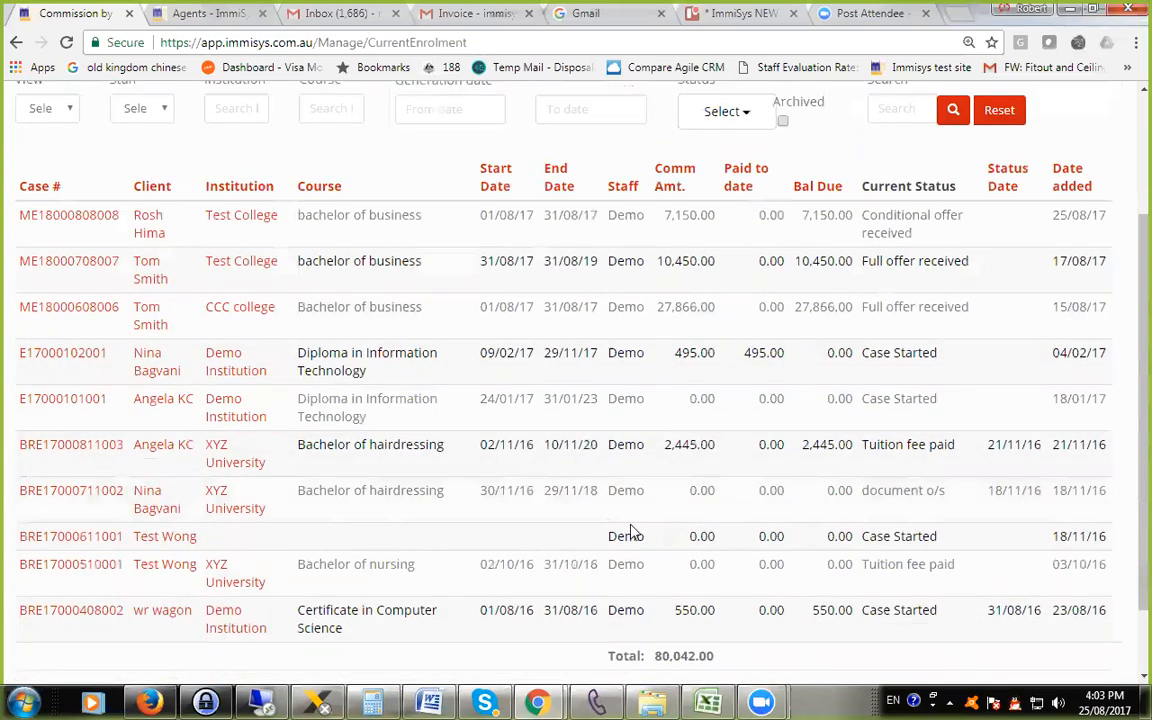
{"action": "scroll", "coordinate": [812, 370], "scroll_direction": "up", "scroll_amount": 2}
{"action": "scroll", "coordinate": [720, 486], "scroll_direction": "down", "scroll_amount": 3}
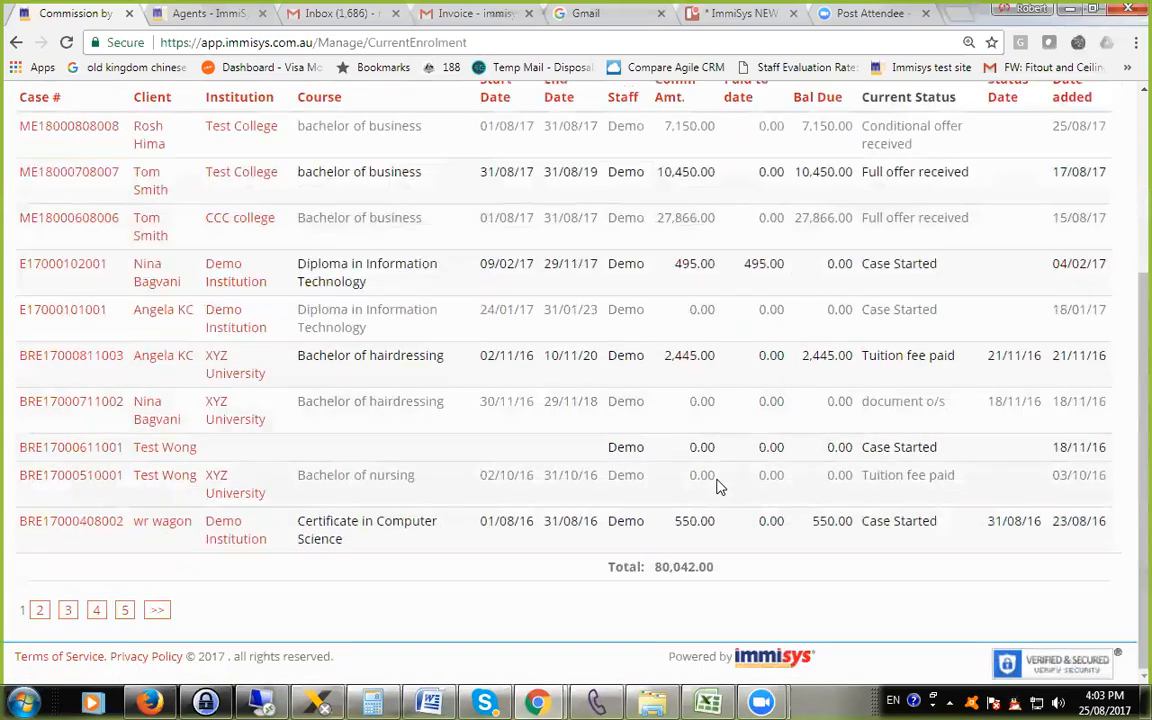
{"action": "scroll", "coordinate": [716, 484], "scroll_direction": "up", "scroll_amount": 1}
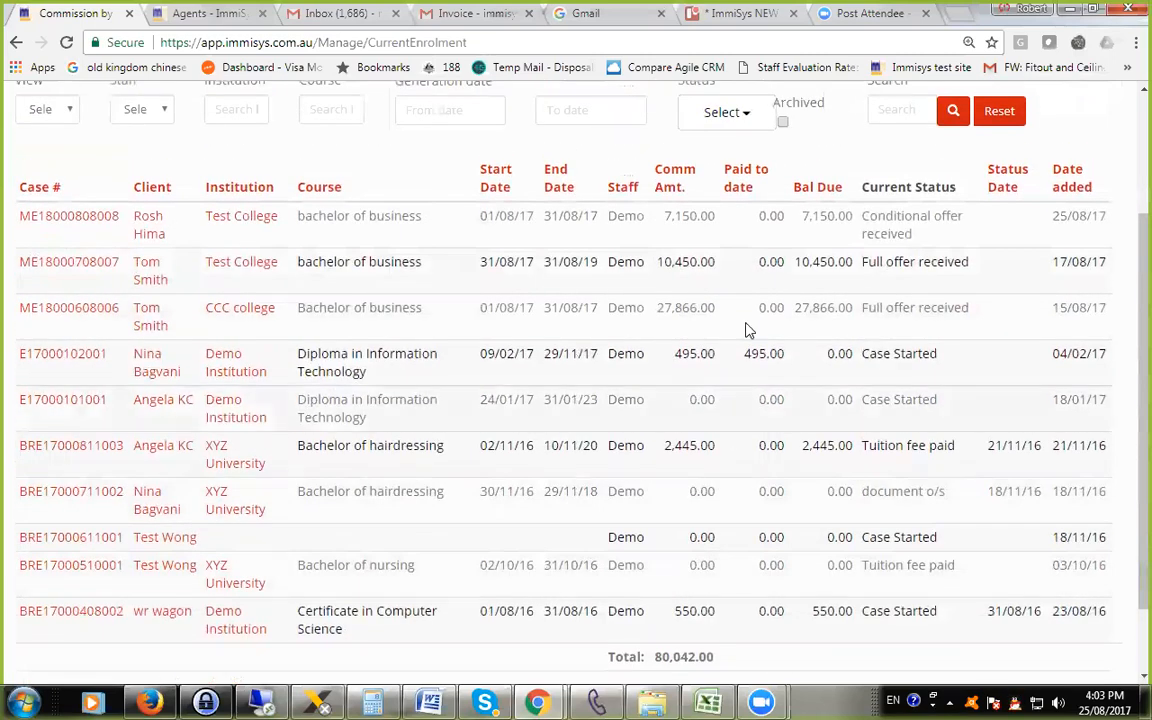
{"action": "scroll", "coordinate": [710, 297], "scroll_direction": "up", "scroll_amount": 2}
Filter the commission by enrolment report to the statuses Tuition fee paid and COE received.
{"action": "left_click", "coordinate": [712, 292]}
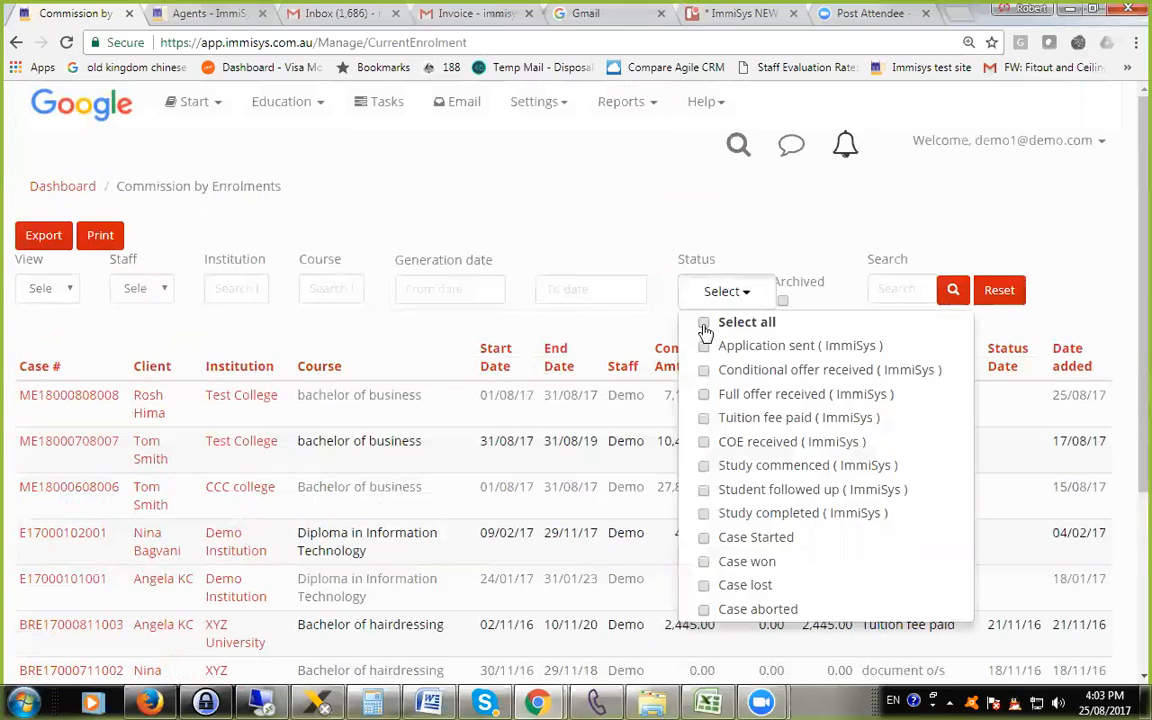
{"action": "left_click", "coordinate": [704, 443]}
{"action": "left_click", "coordinate": [704, 465]}
{"action": "left_click", "coordinate": [704, 465]}
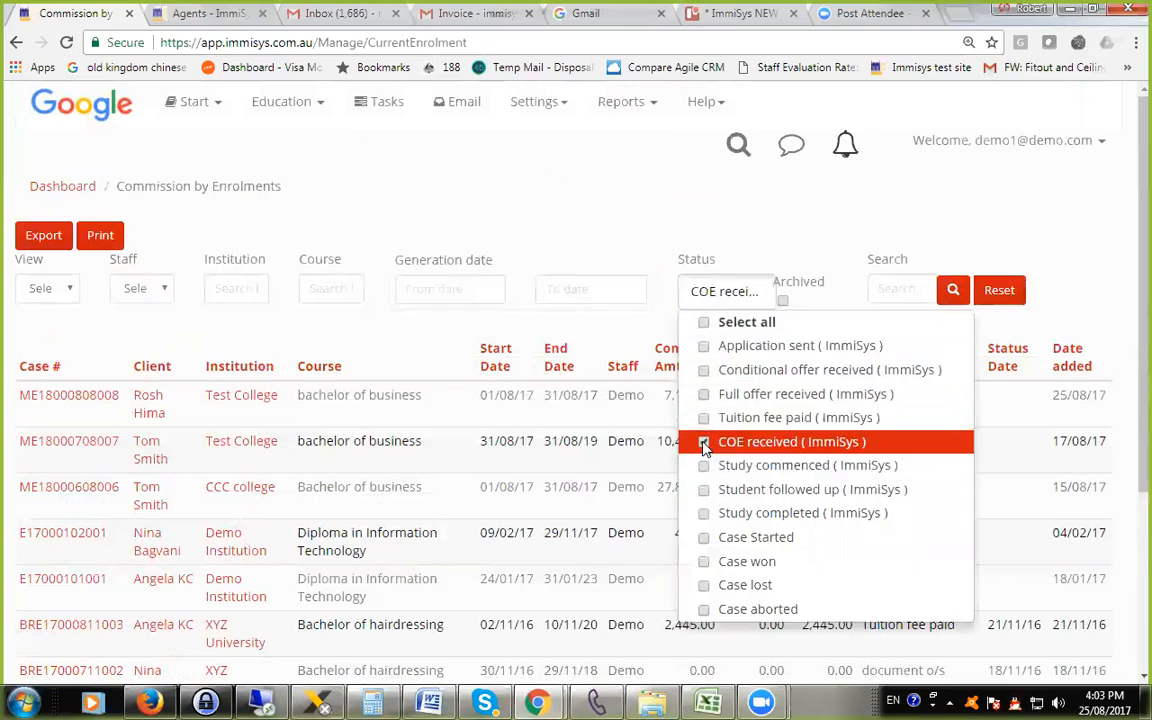
{"action": "left_click", "coordinate": [704, 418]}
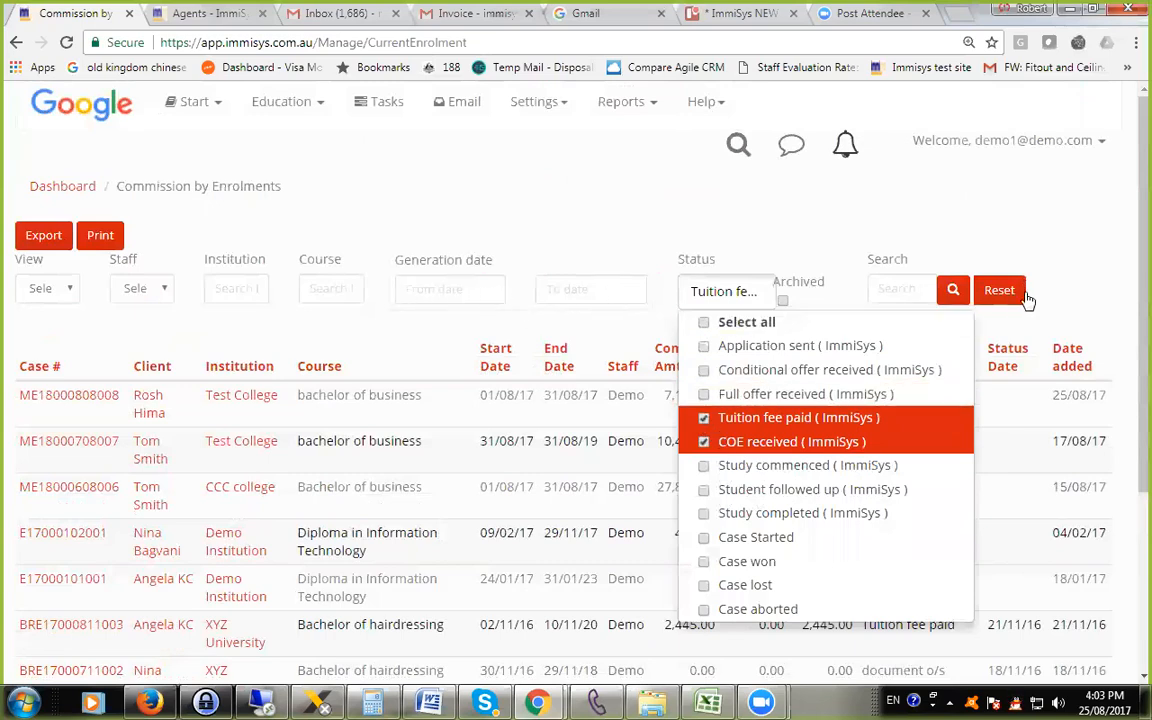
{"action": "left_click", "coordinate": [952, 290]}
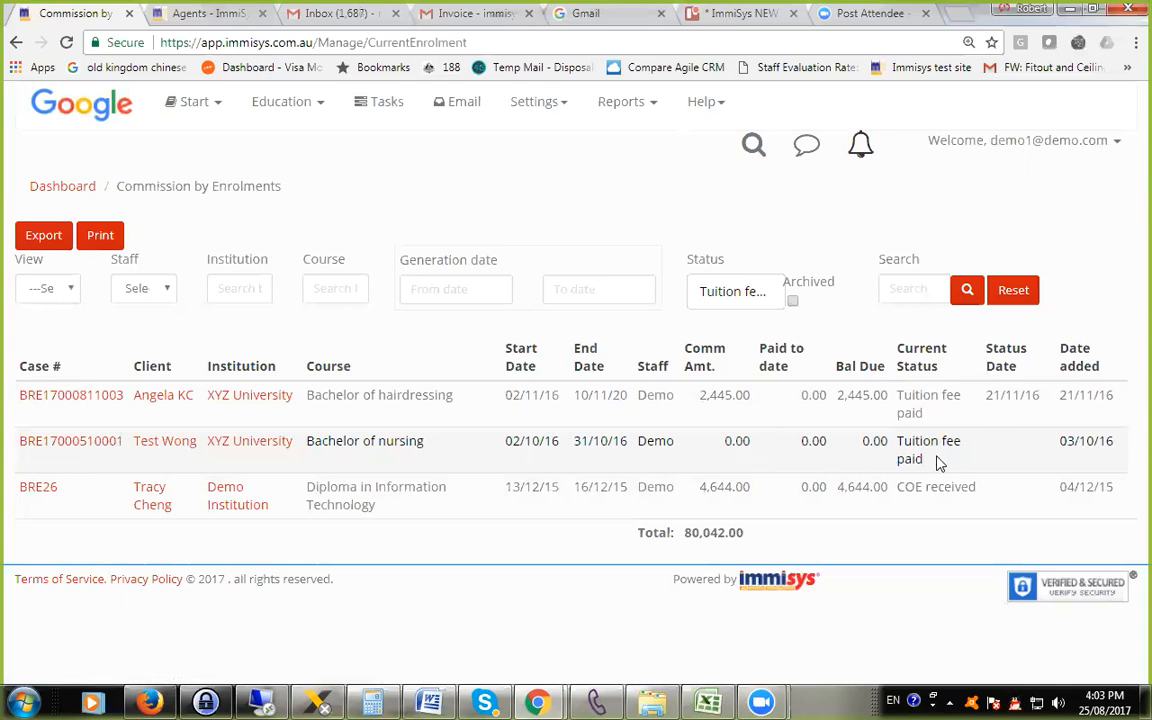
Examine the current status and commission amount of the Bachelor of nursing enrolment in the filtered report.
{"action": "left_click_drag", "start_coordinate": [931, 463], "coordinate": [902, 441]}
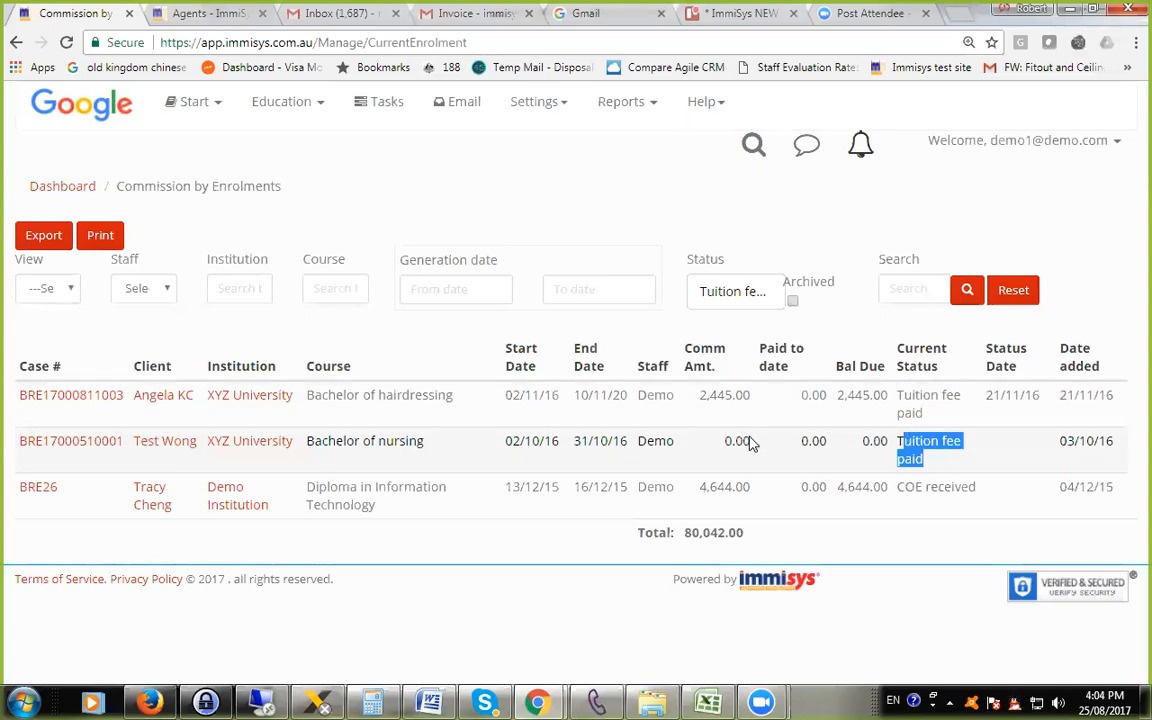
{"action": "left_click_drag", "start_coordinate": [753, 440], "coordinate": [706, 439]}
{"action": "left_click", "coordinate": [698, 438]}
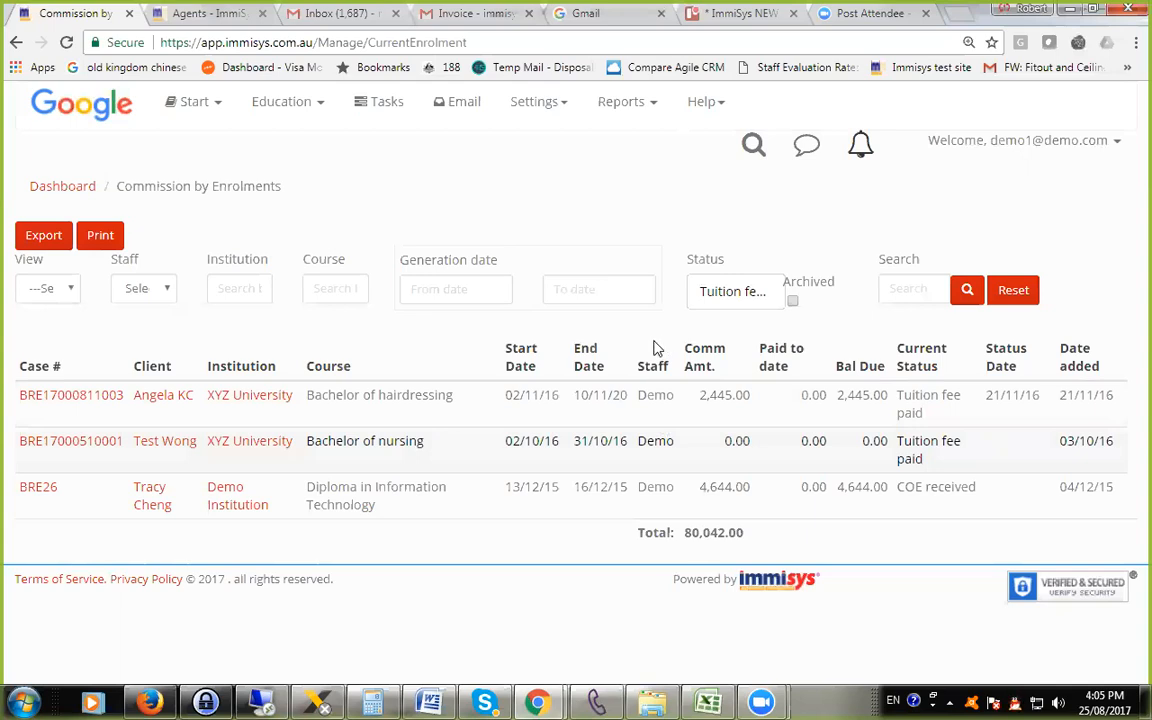
{"action": "left_click", "coordinate": [621, 116]}
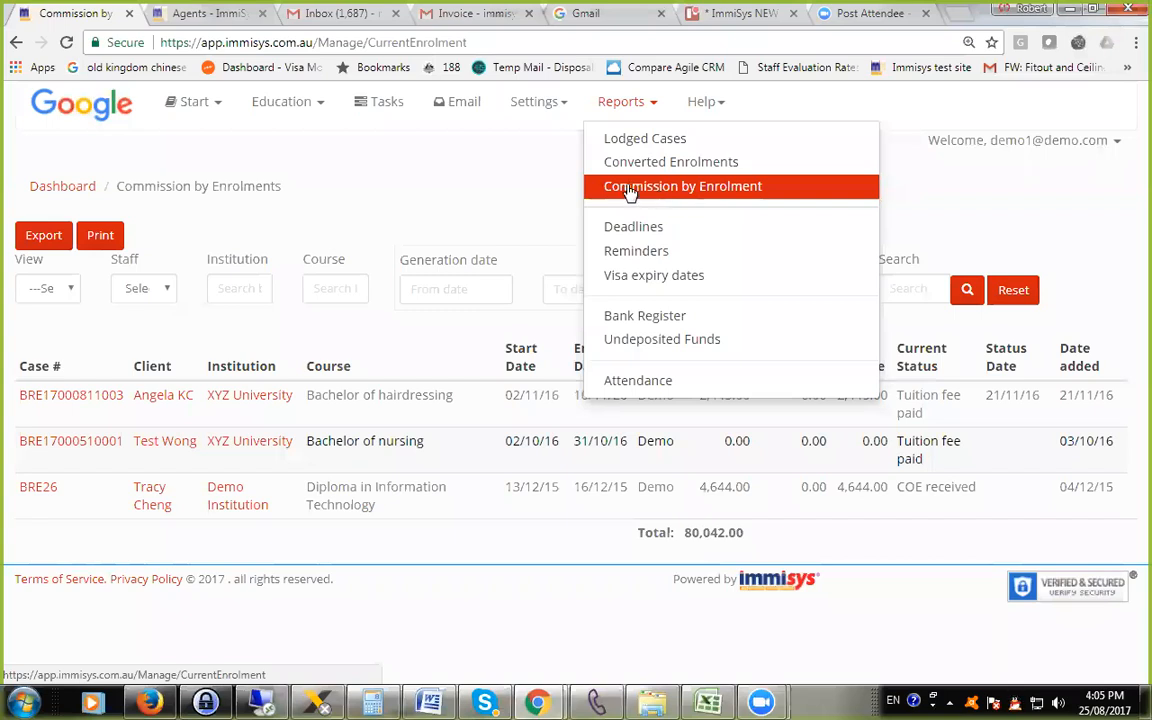
{"action": "left_click", "coordinate": [537, 197]}
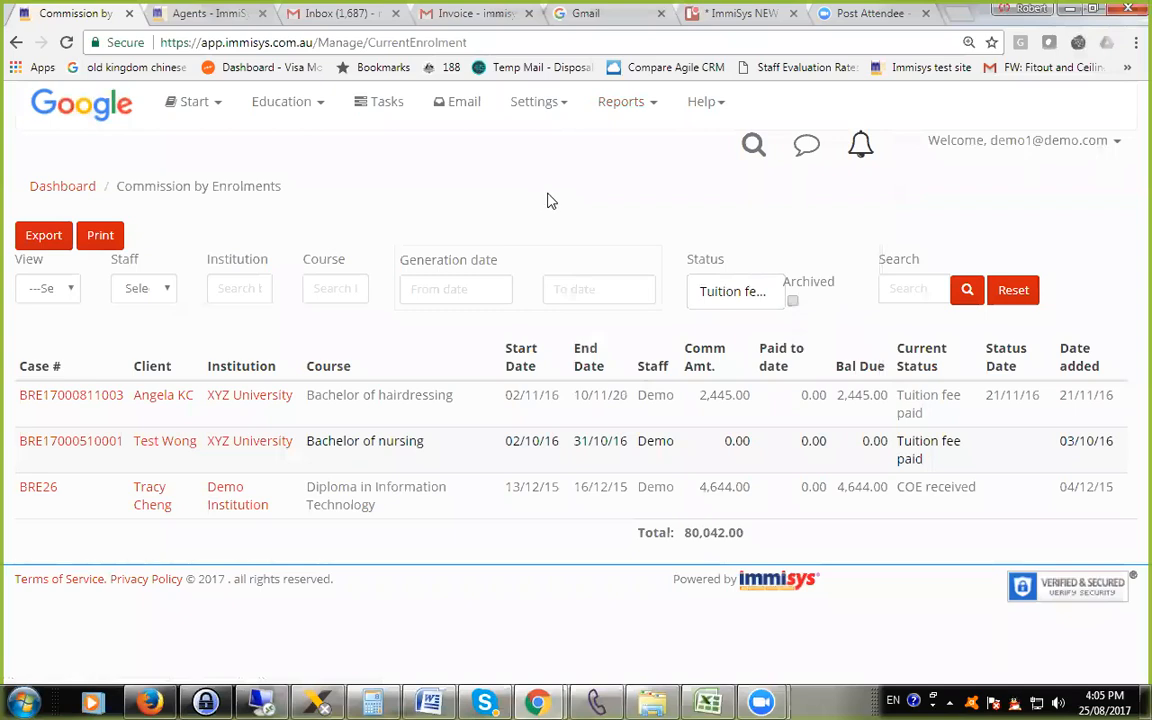